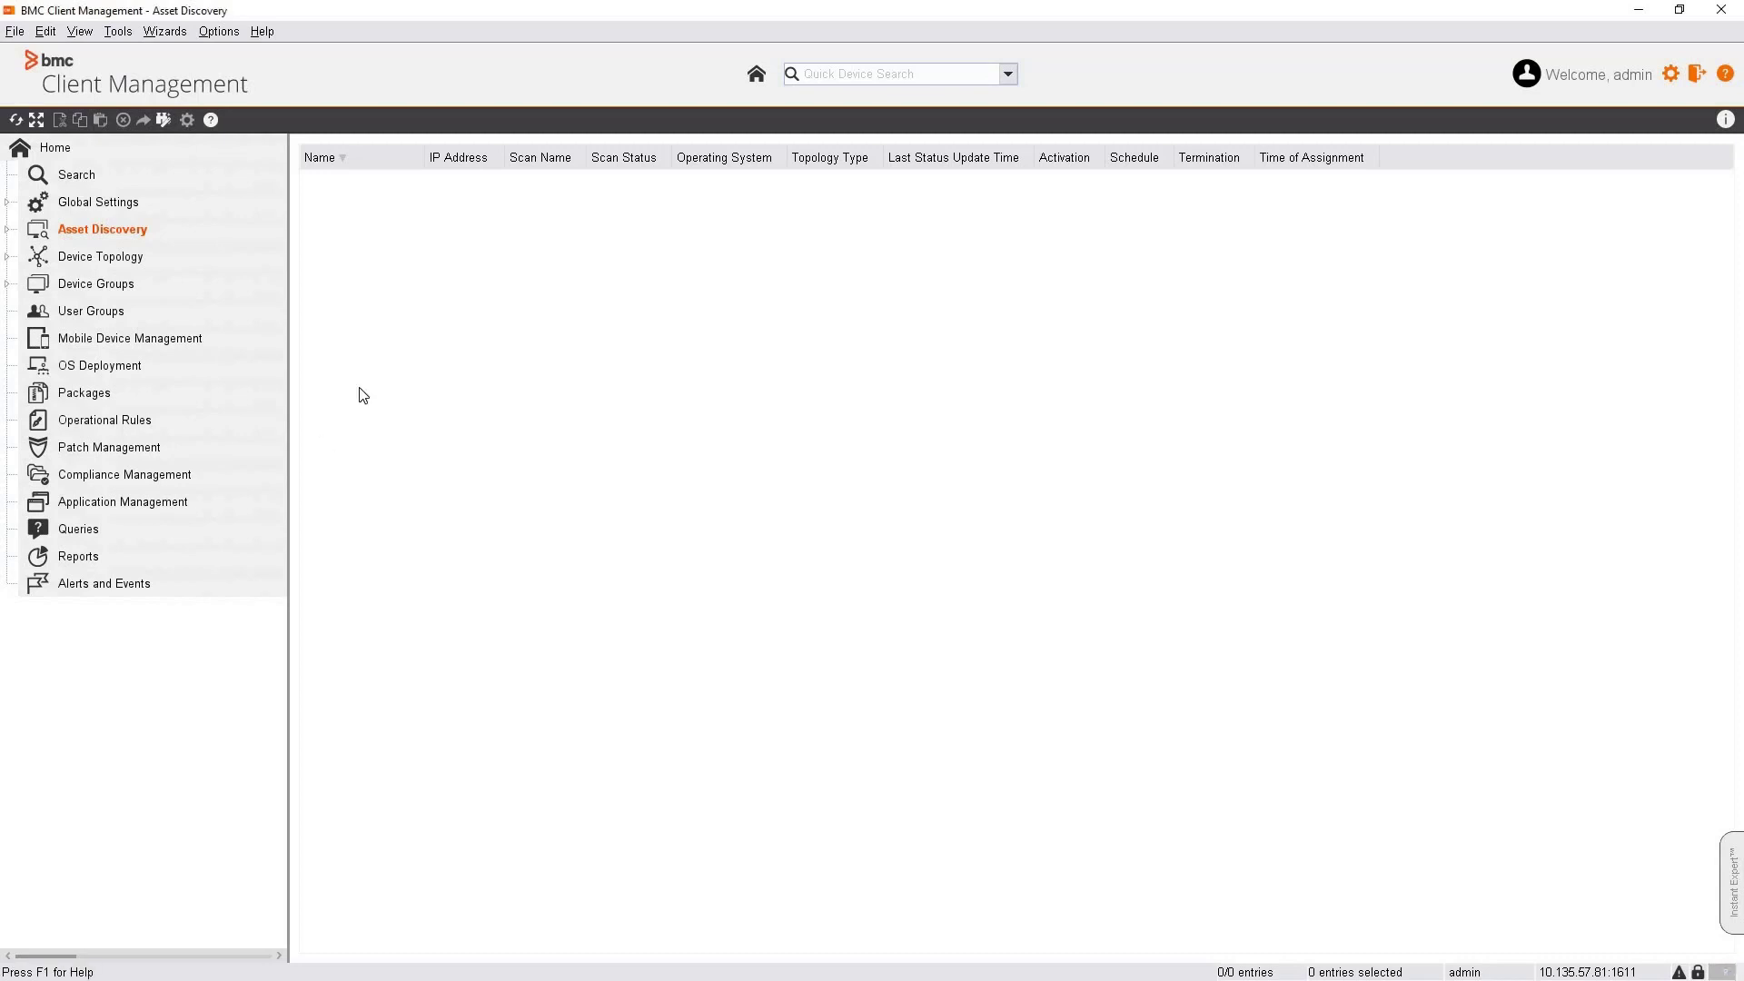
# - Inspect the CLM-PUN-U204D2 scanner under Asset Discovery > Scanners, then bring up the Wizards menu
pyautogui.doubleClick(91, 231)
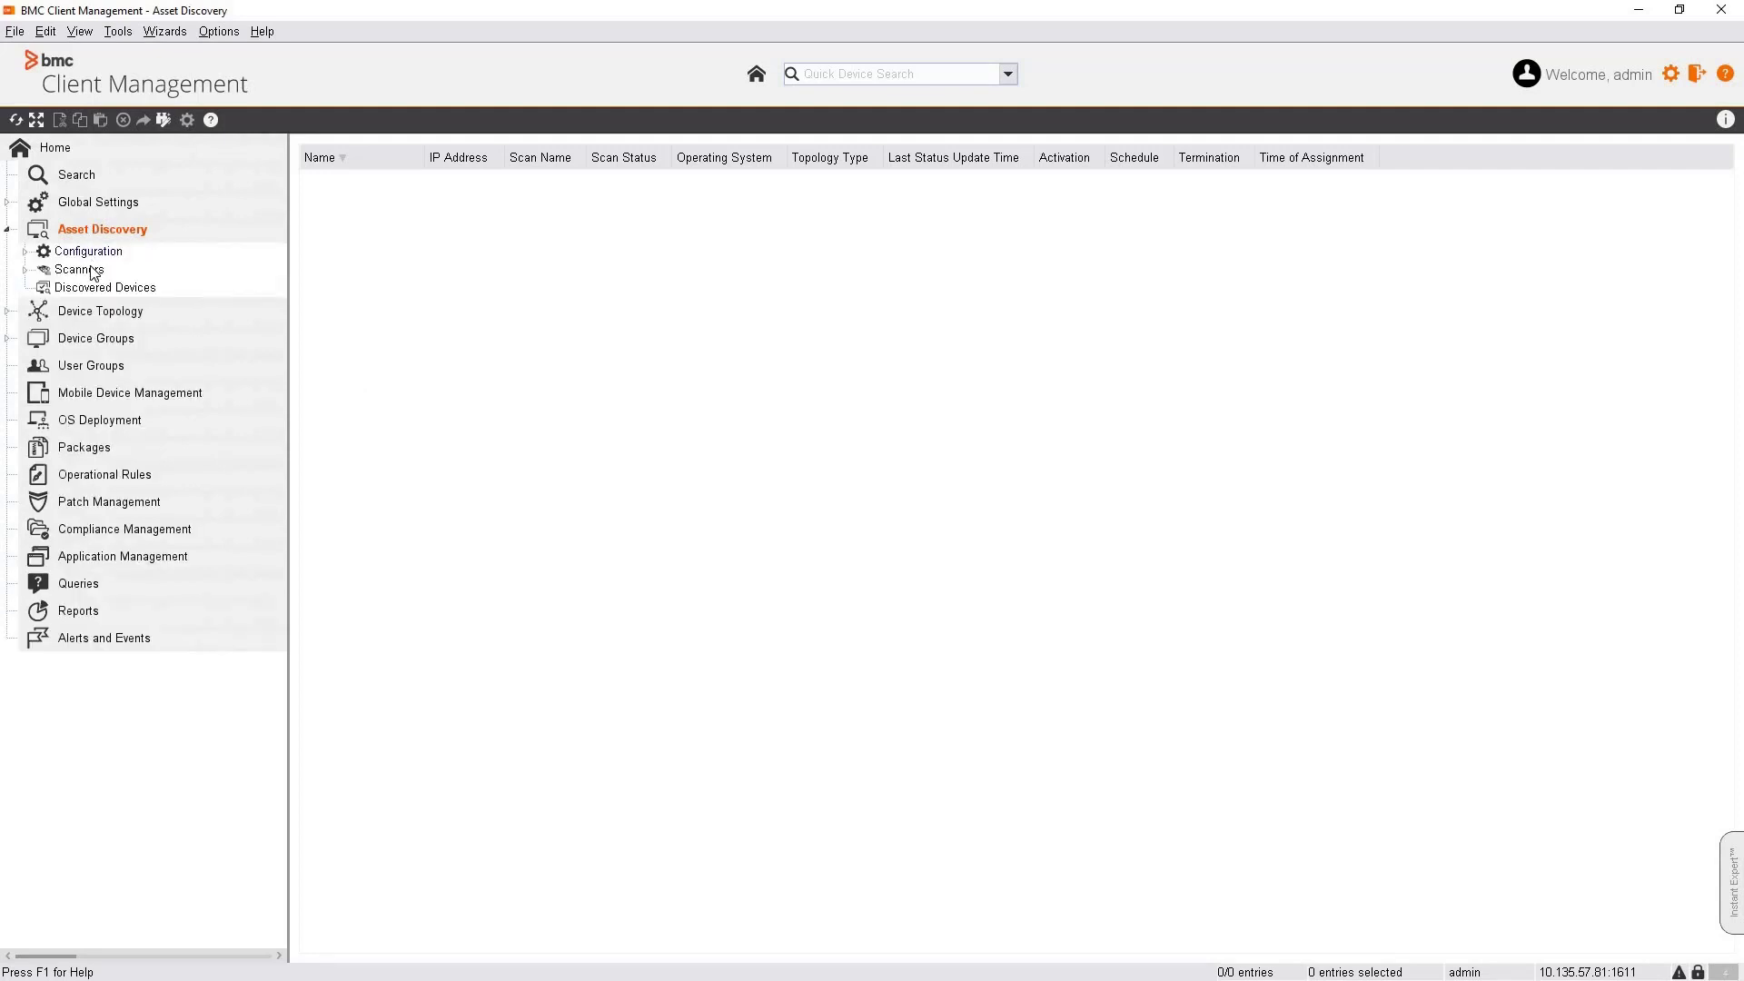
pyautogui.doubleClick(90, 270)
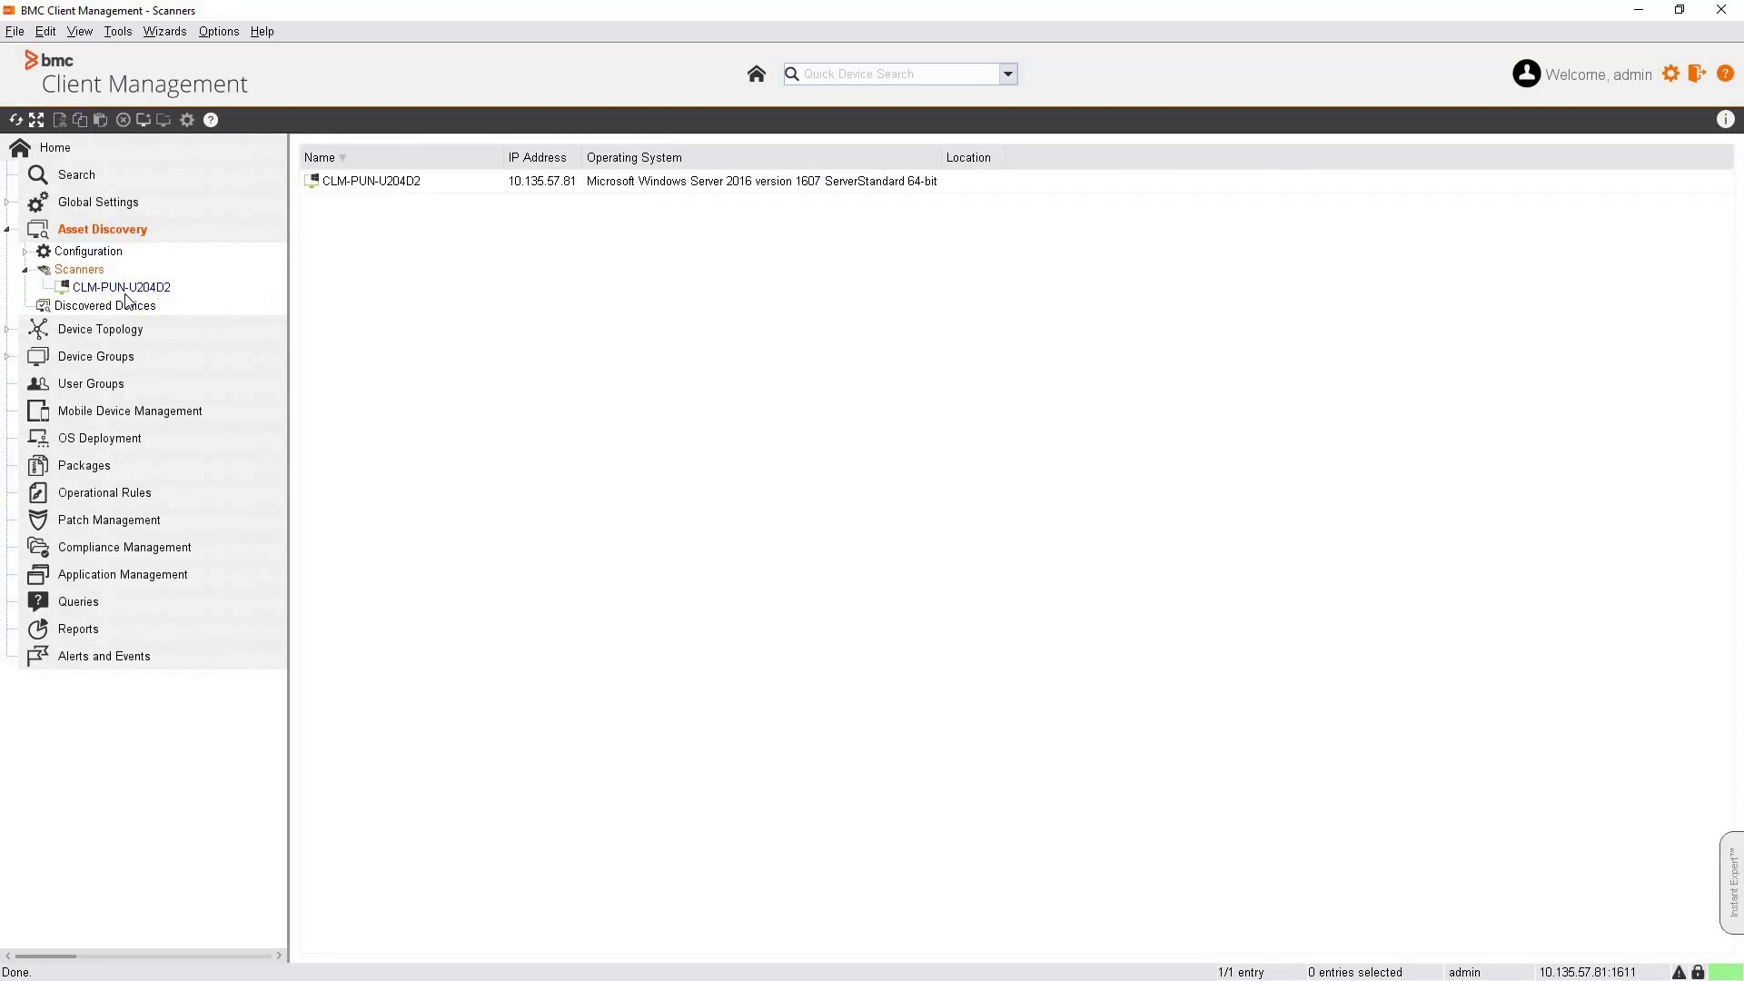
pyautogui.click(26, 270)
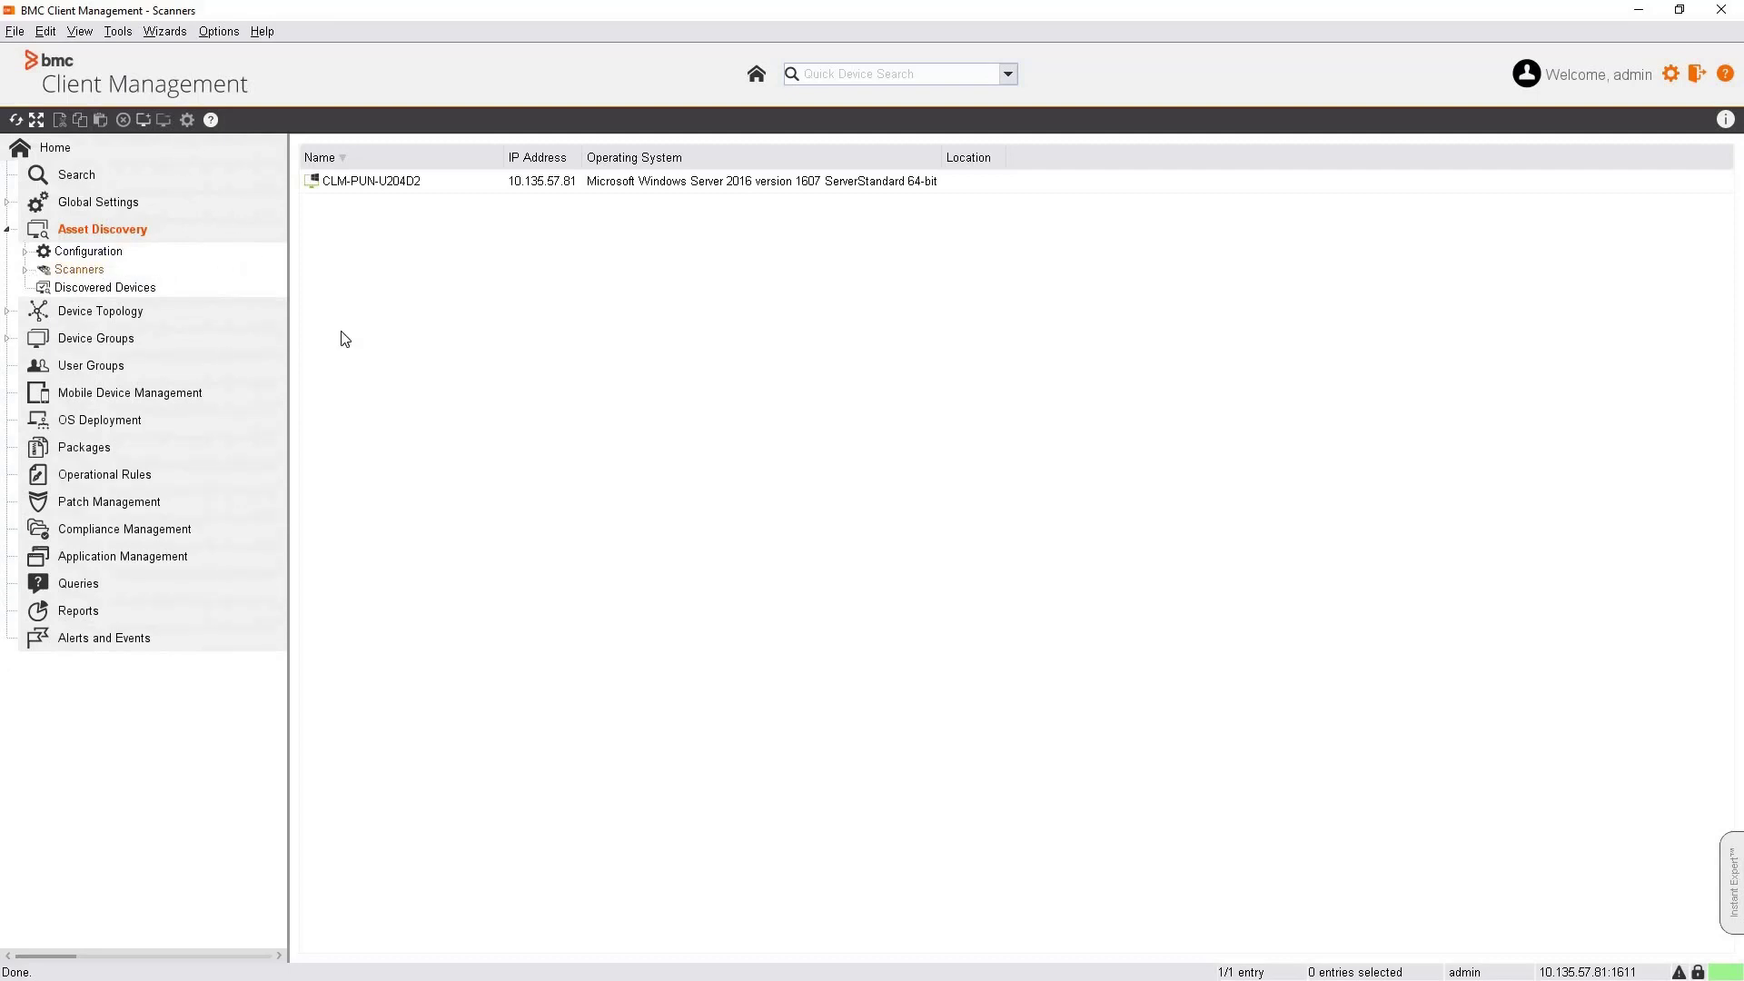
pyautogui.click(165, 32)
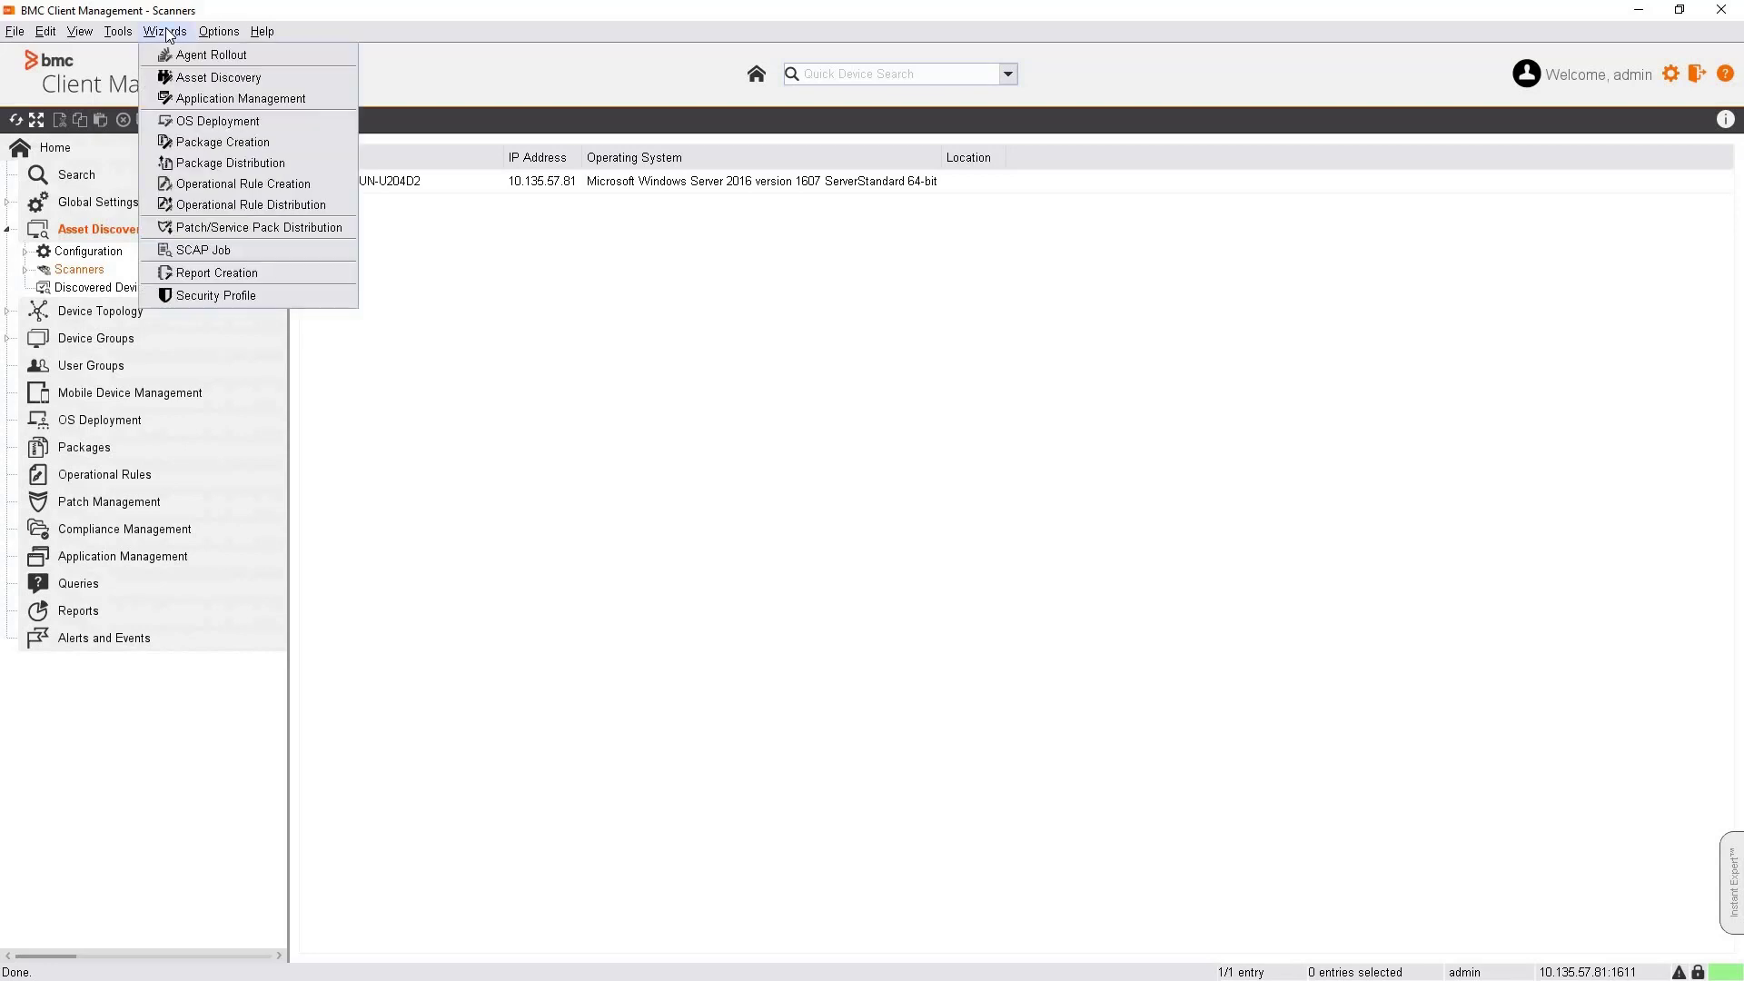
# - Launch the Asset Discovery wizard with the Configurable discovery type
pyautogui.click(186, 79)
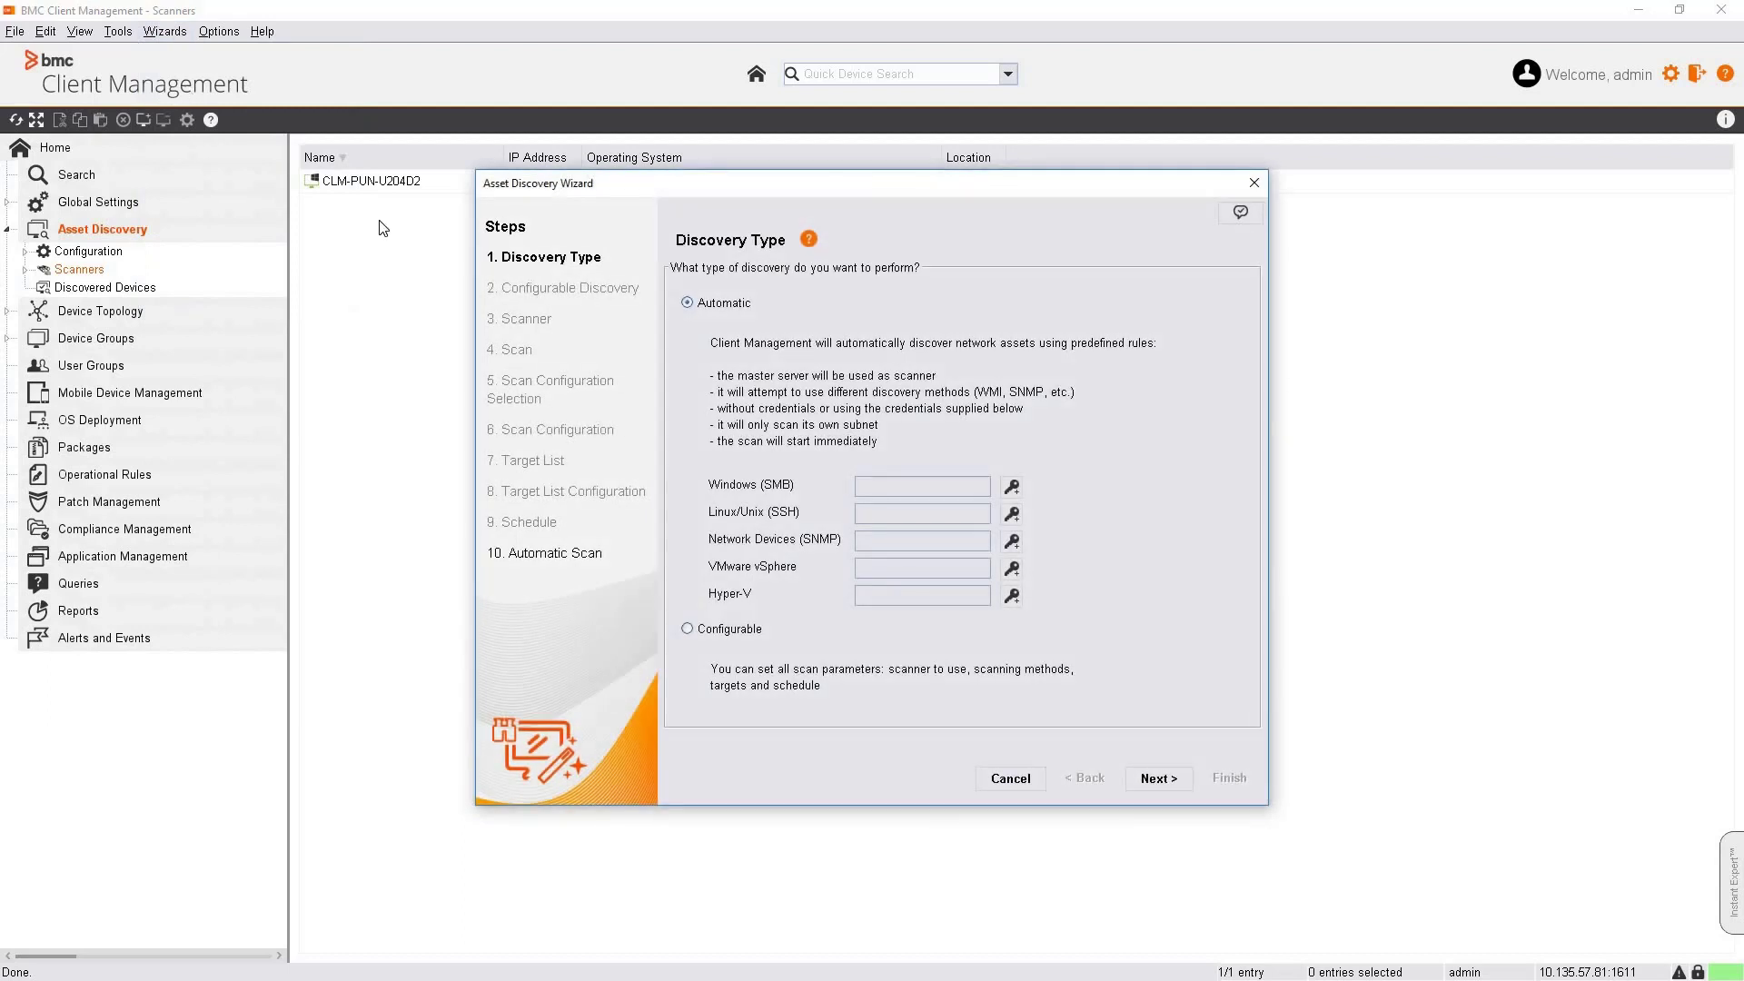
pyautogui.click(732, 636)
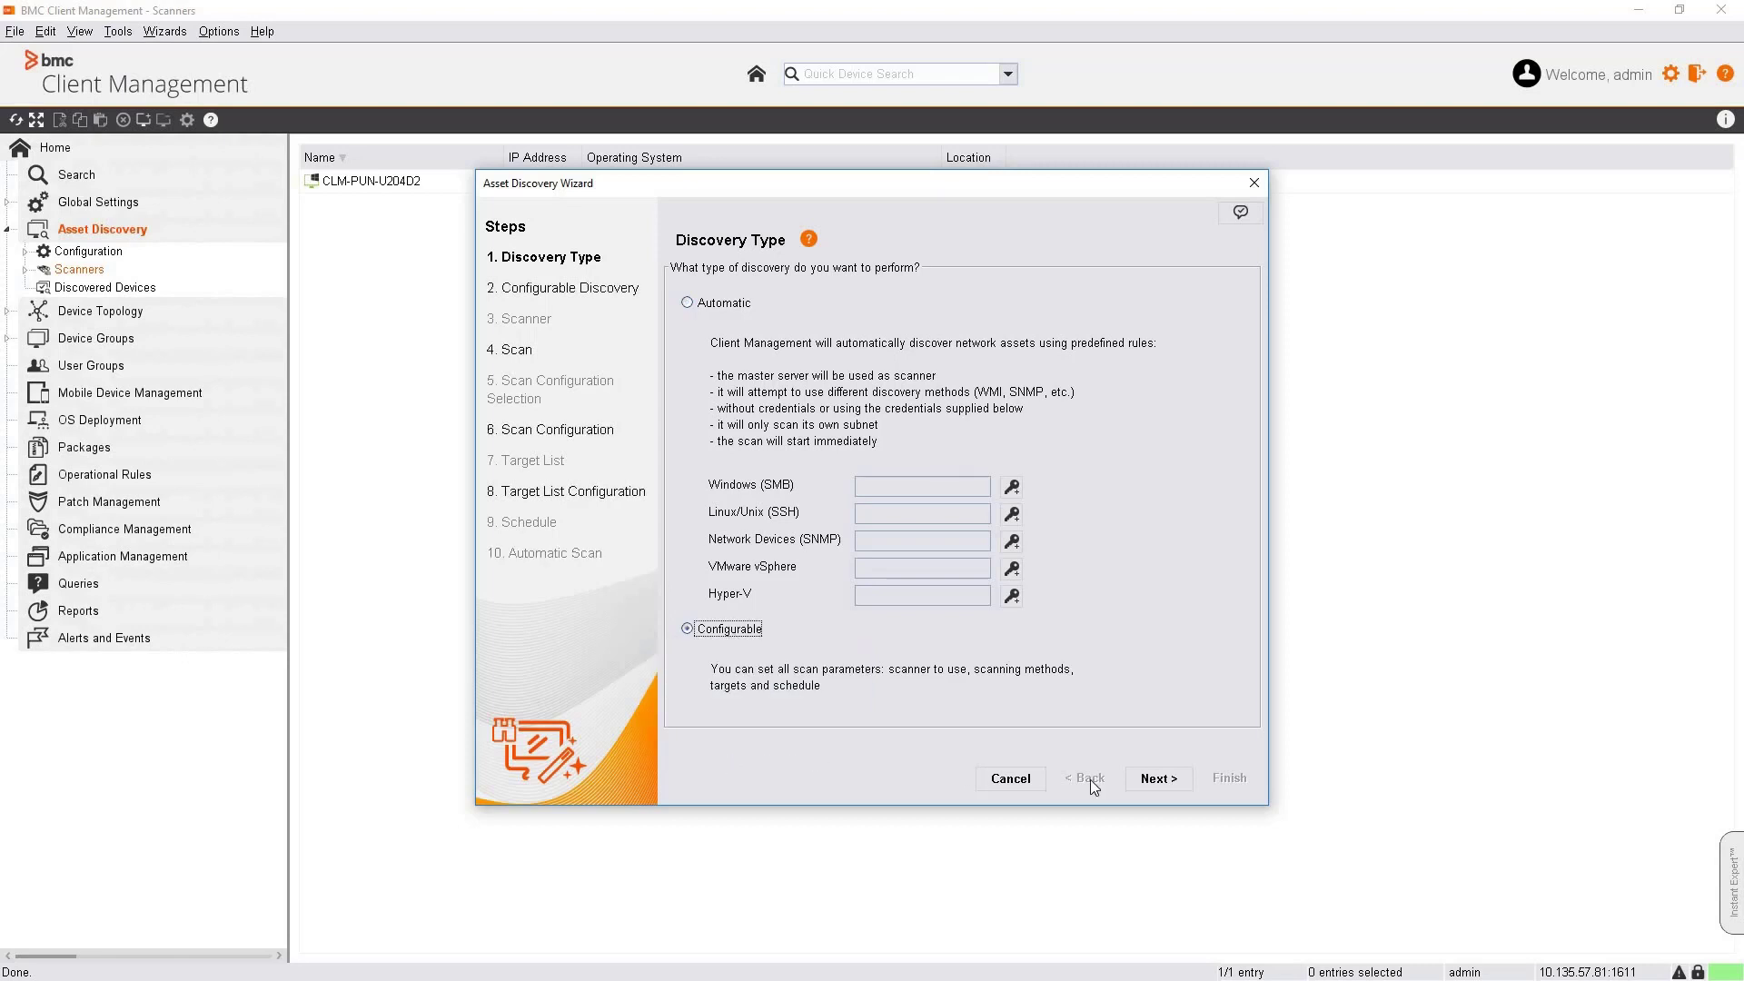
pyautogui.click(1159, 779)
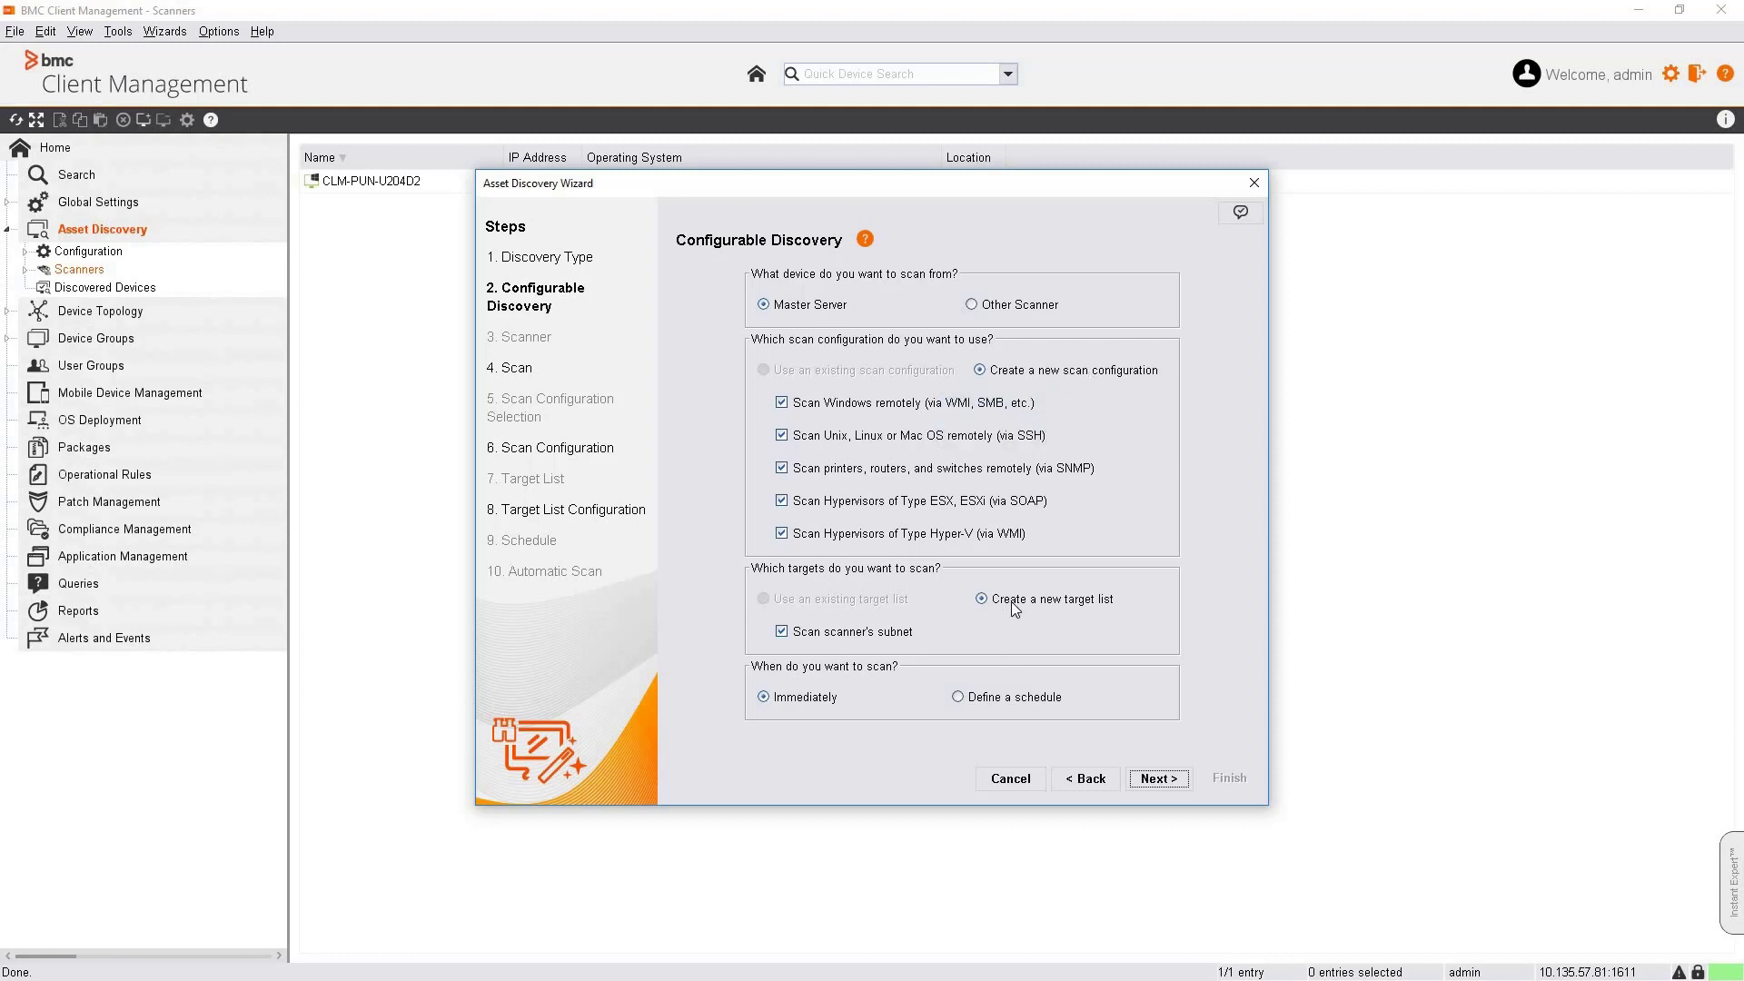
# - Exclude the scanner's own subnet and keep the scan set to run immediately
pyautogui.click(783, 631)
pyautogui.click(998, 701)
pyautogui.click(803, 701)
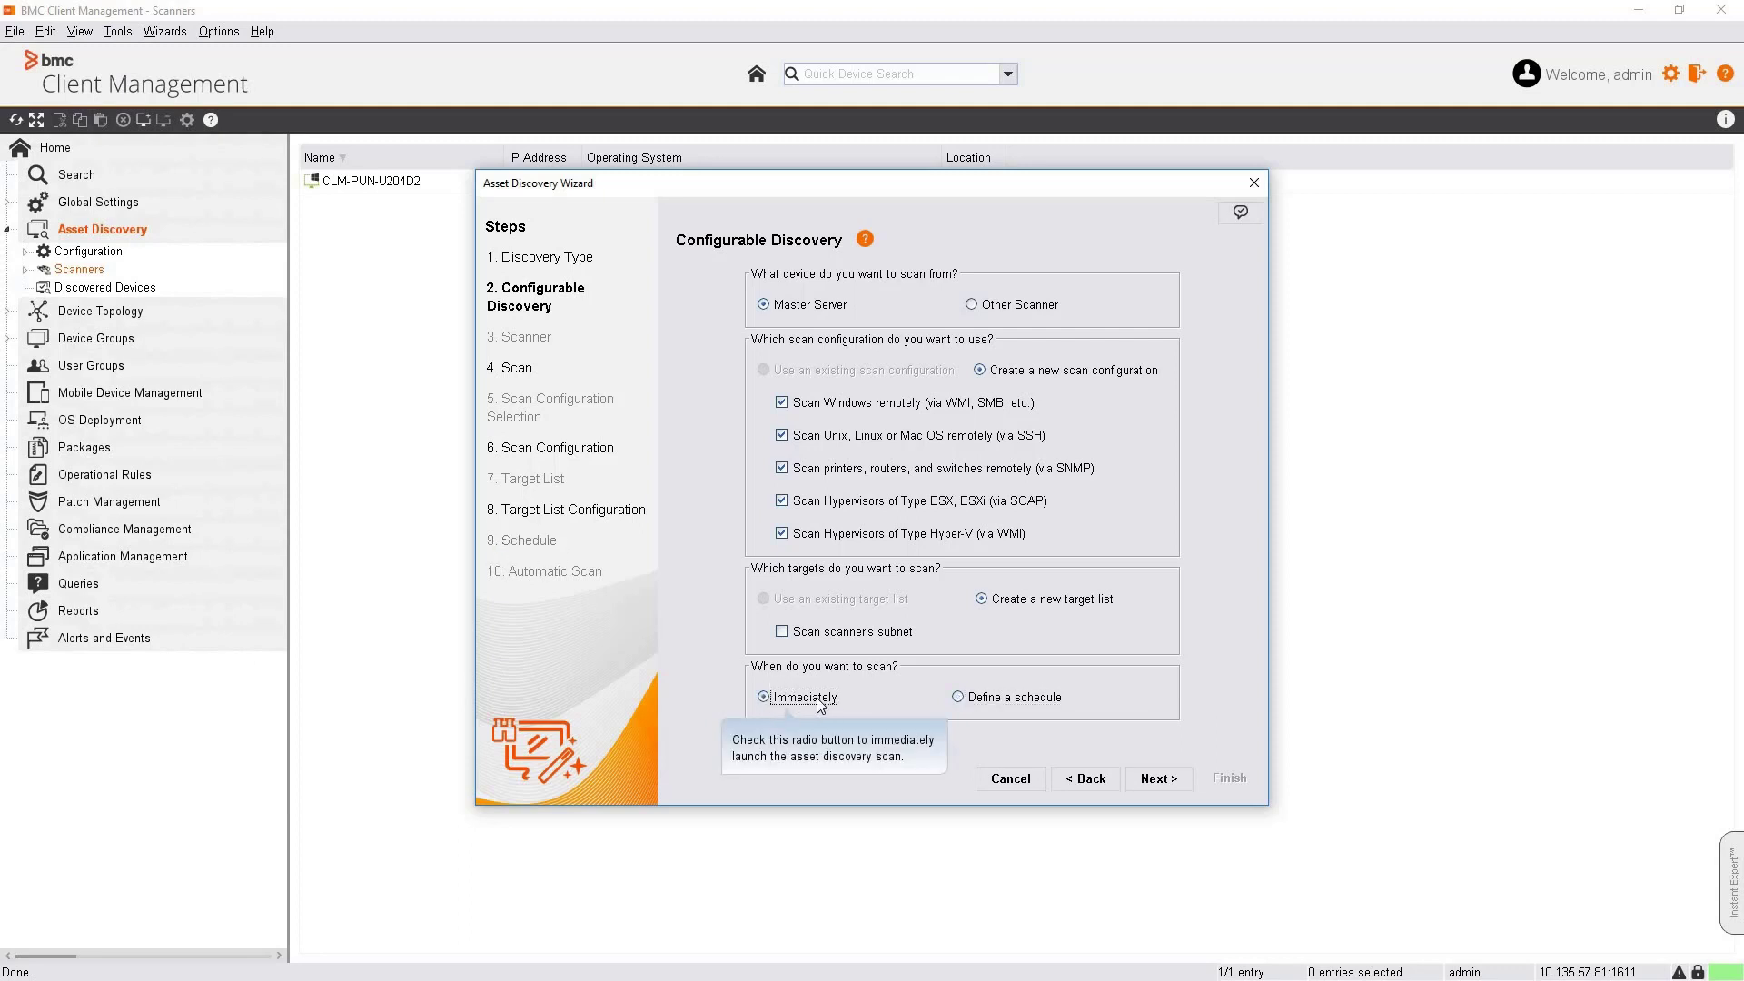
pyautogui.click(1170, 779)
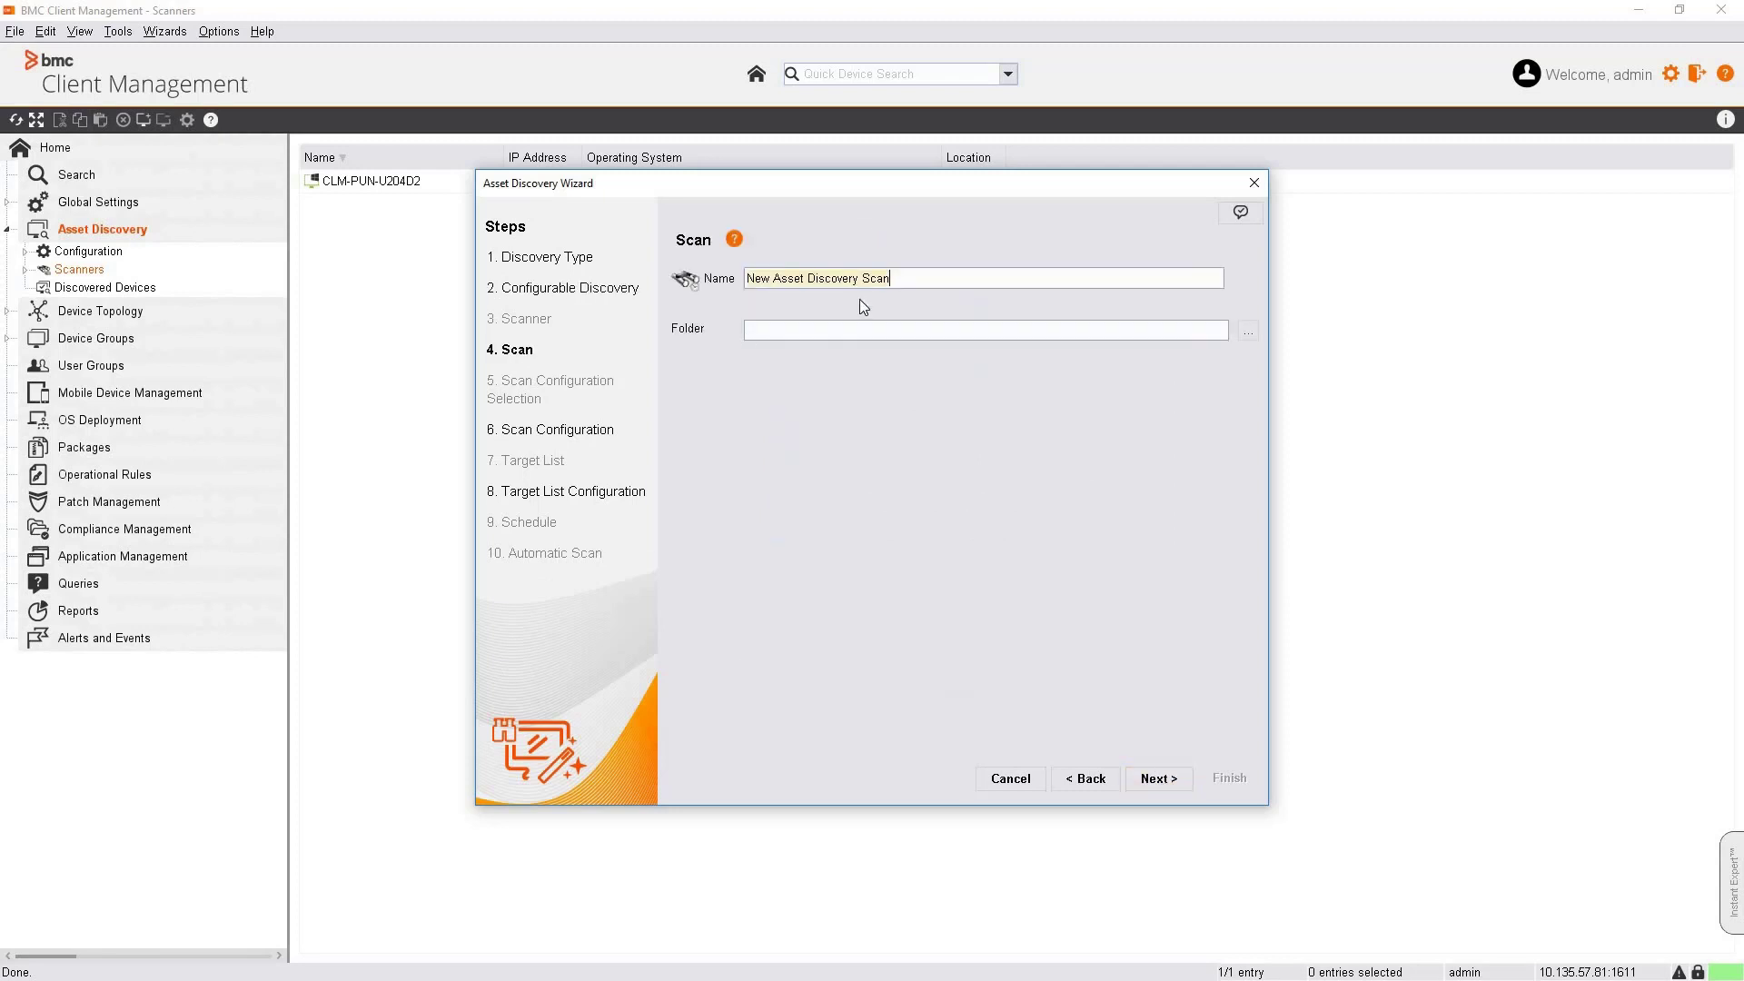
# - Name the scan Asset_Scan_1 and its configuration Scan_1_config
pyautogui.write('Asset_Scan_1')
pyautogui.click(1152, 781)
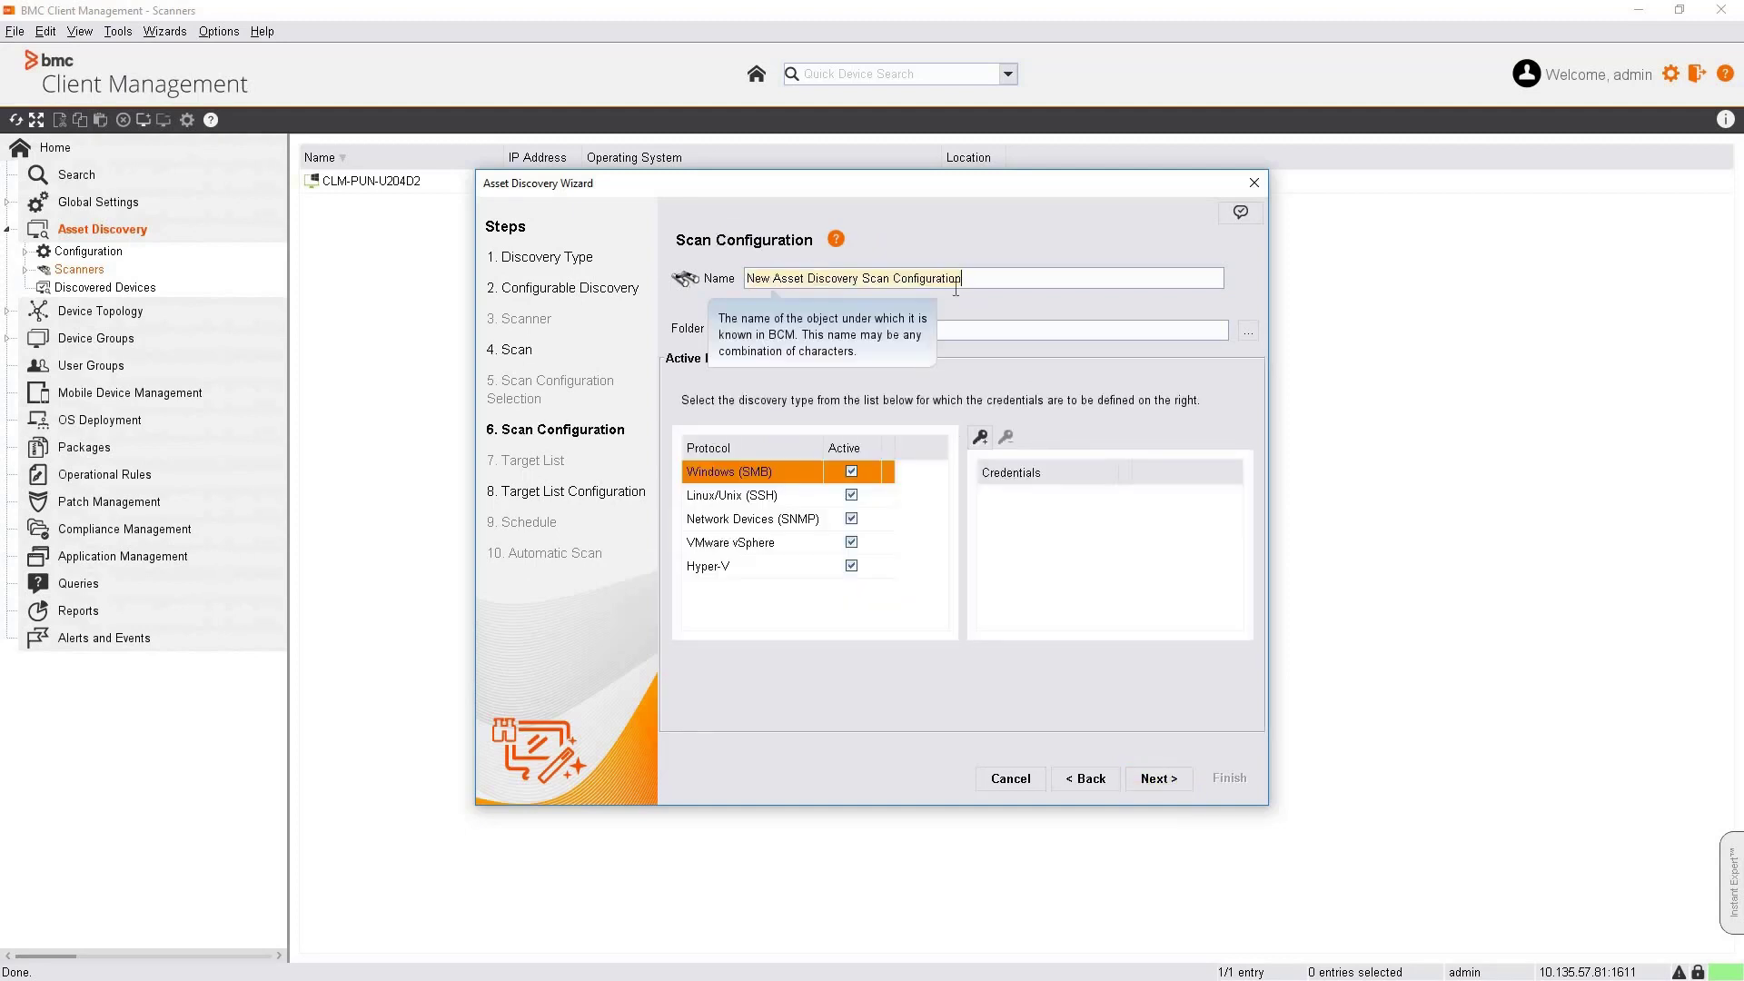
pyautogui.write('Scan_1_config')
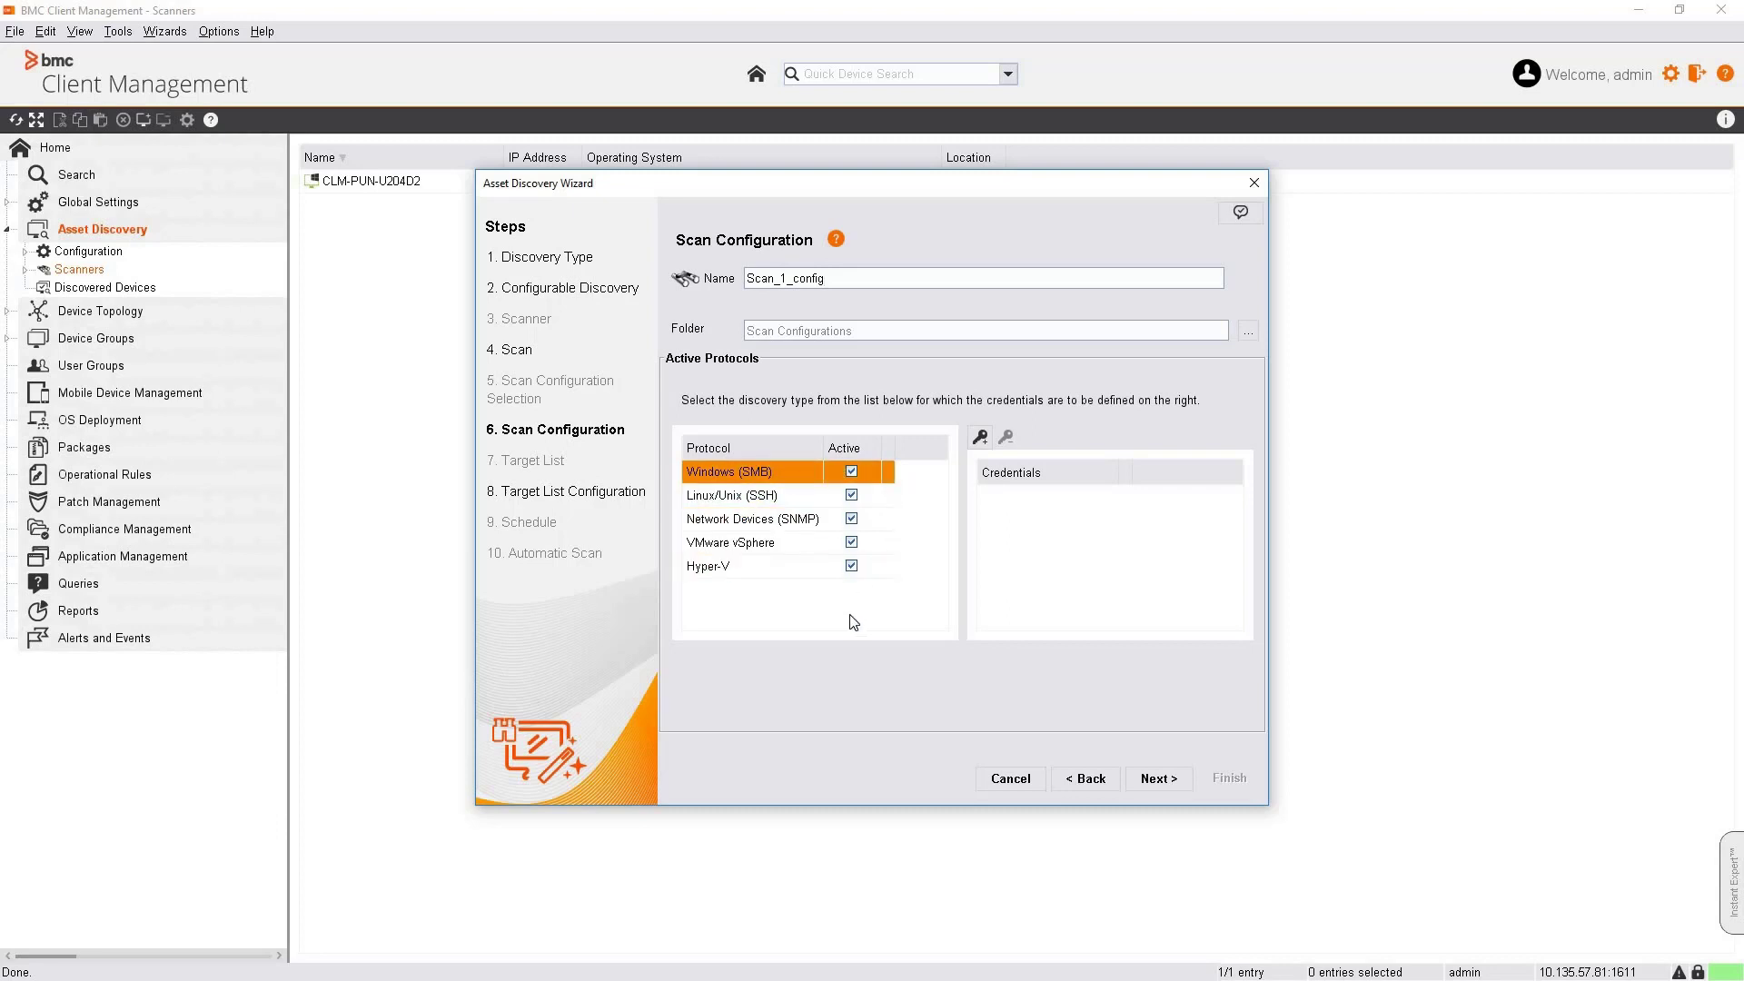
pyautogui.click(1161, 779)
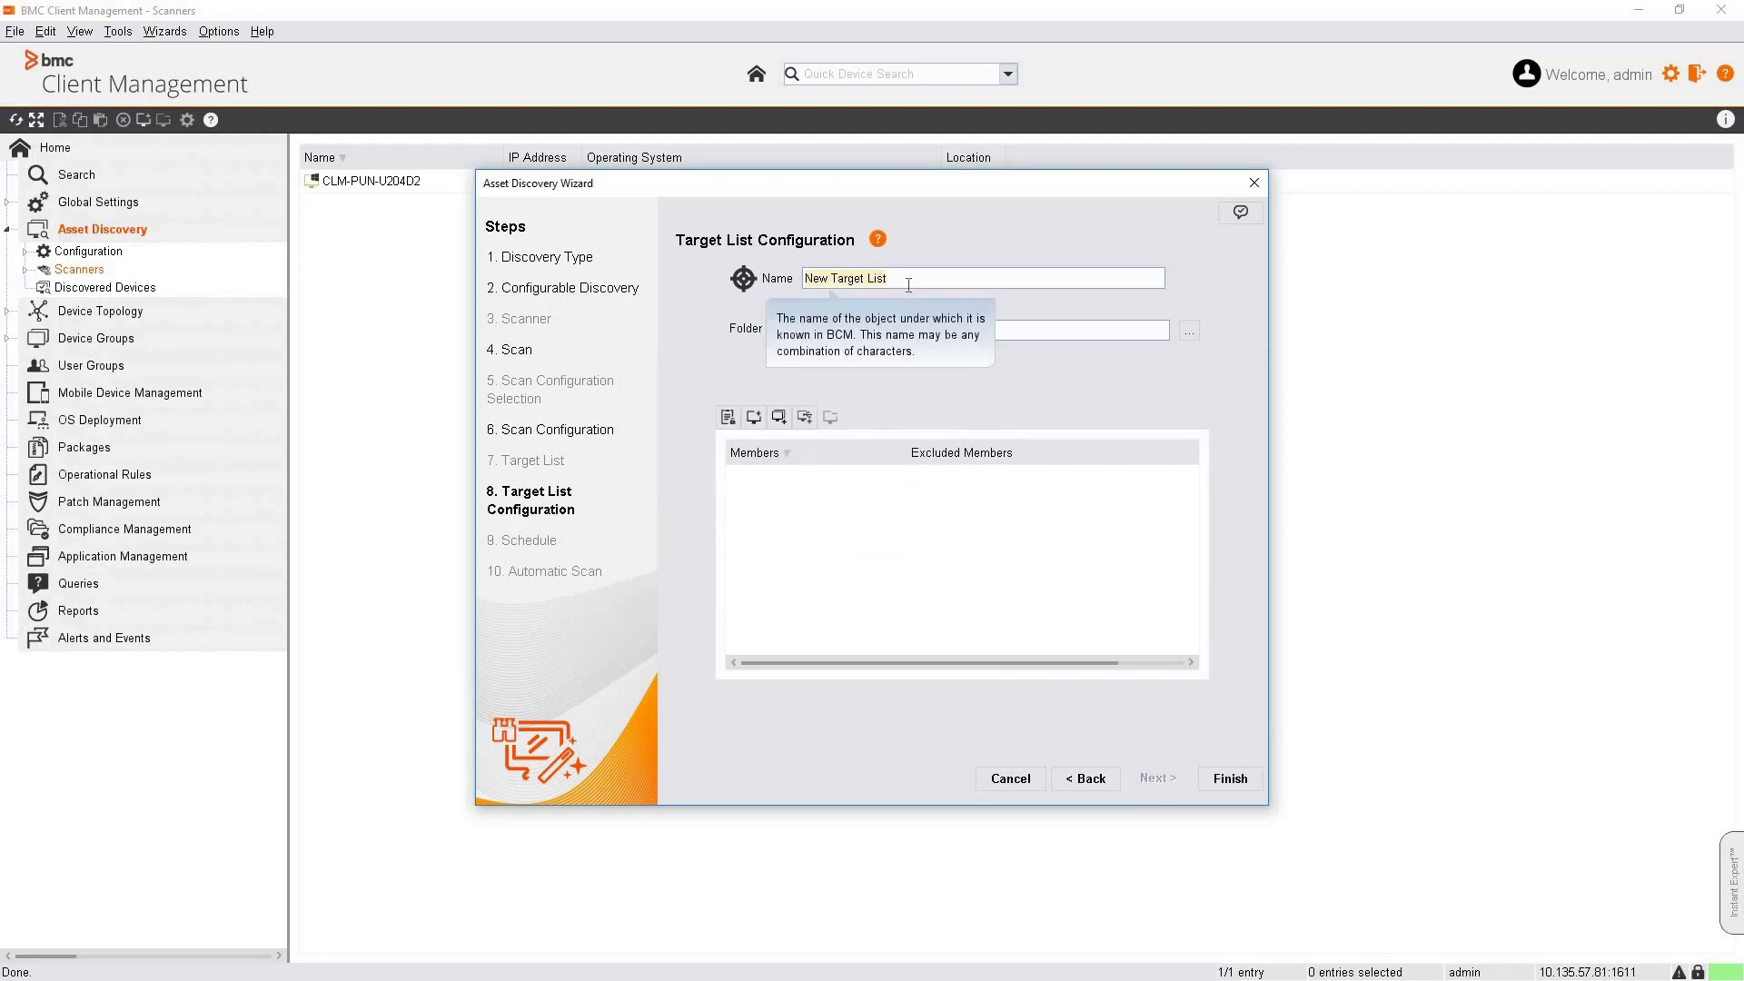
# - Create target list Target_1 from the pasted IP addresses, finish the wizard and activate the scan now
pyautogui.write('Target_1')
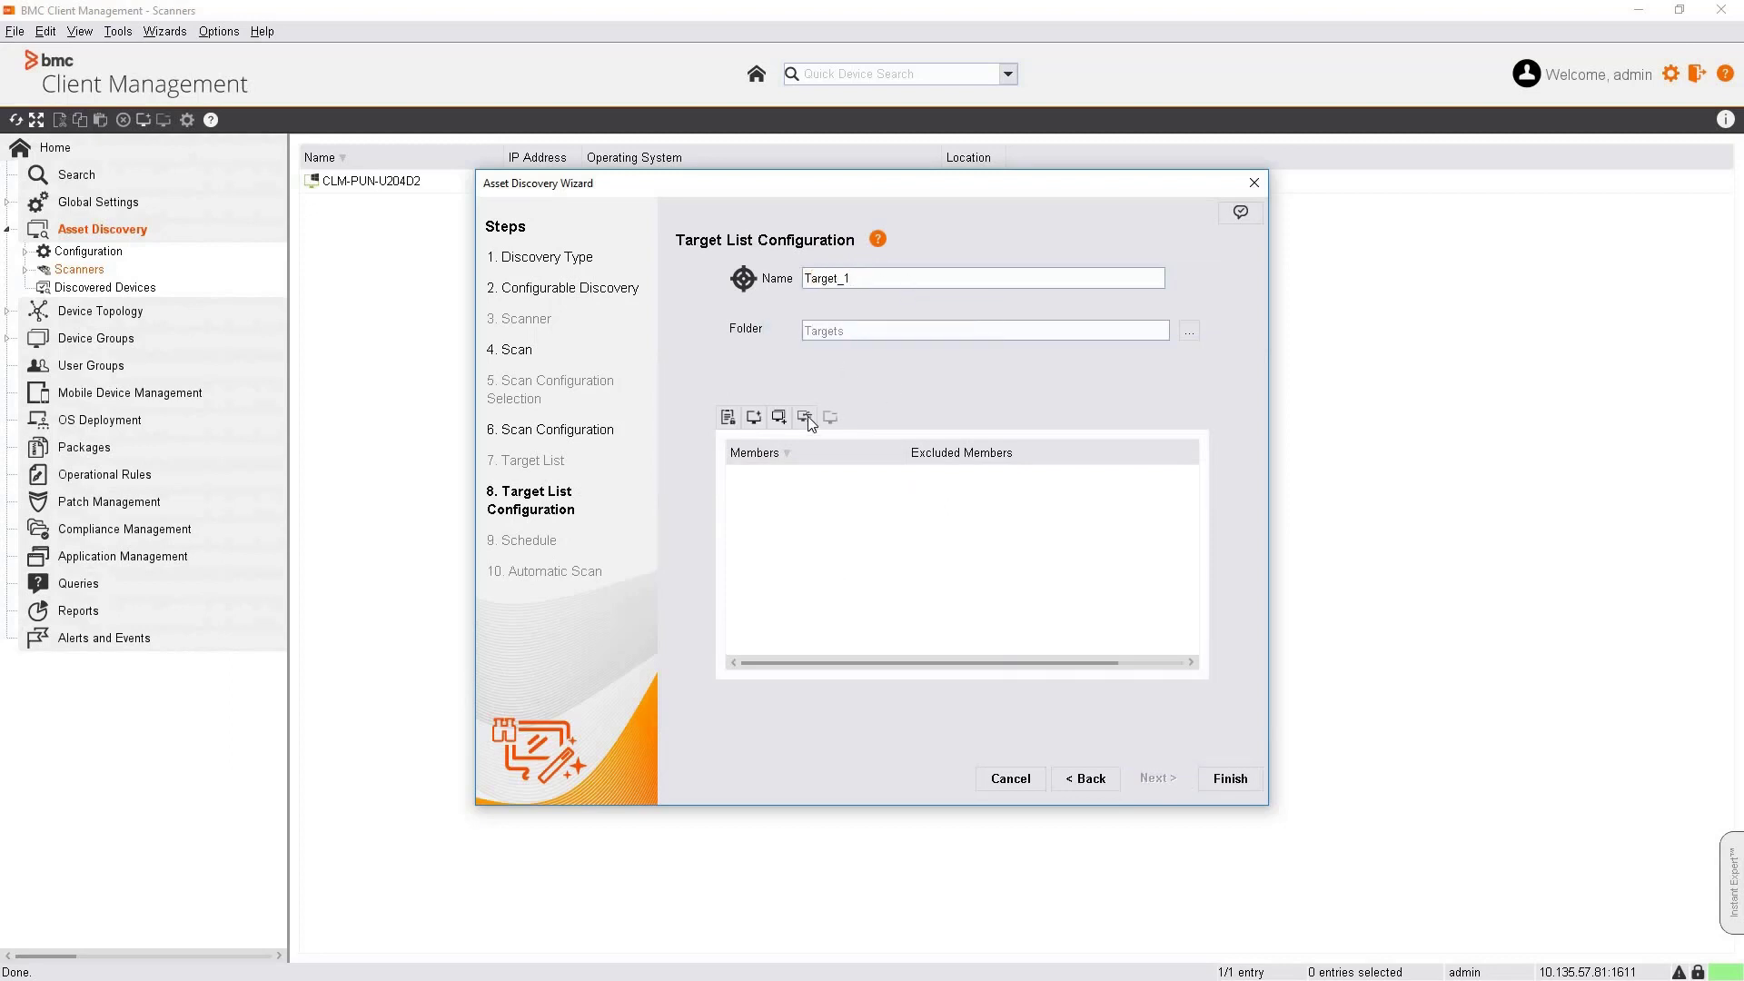
pyautogui.click(778, 420)
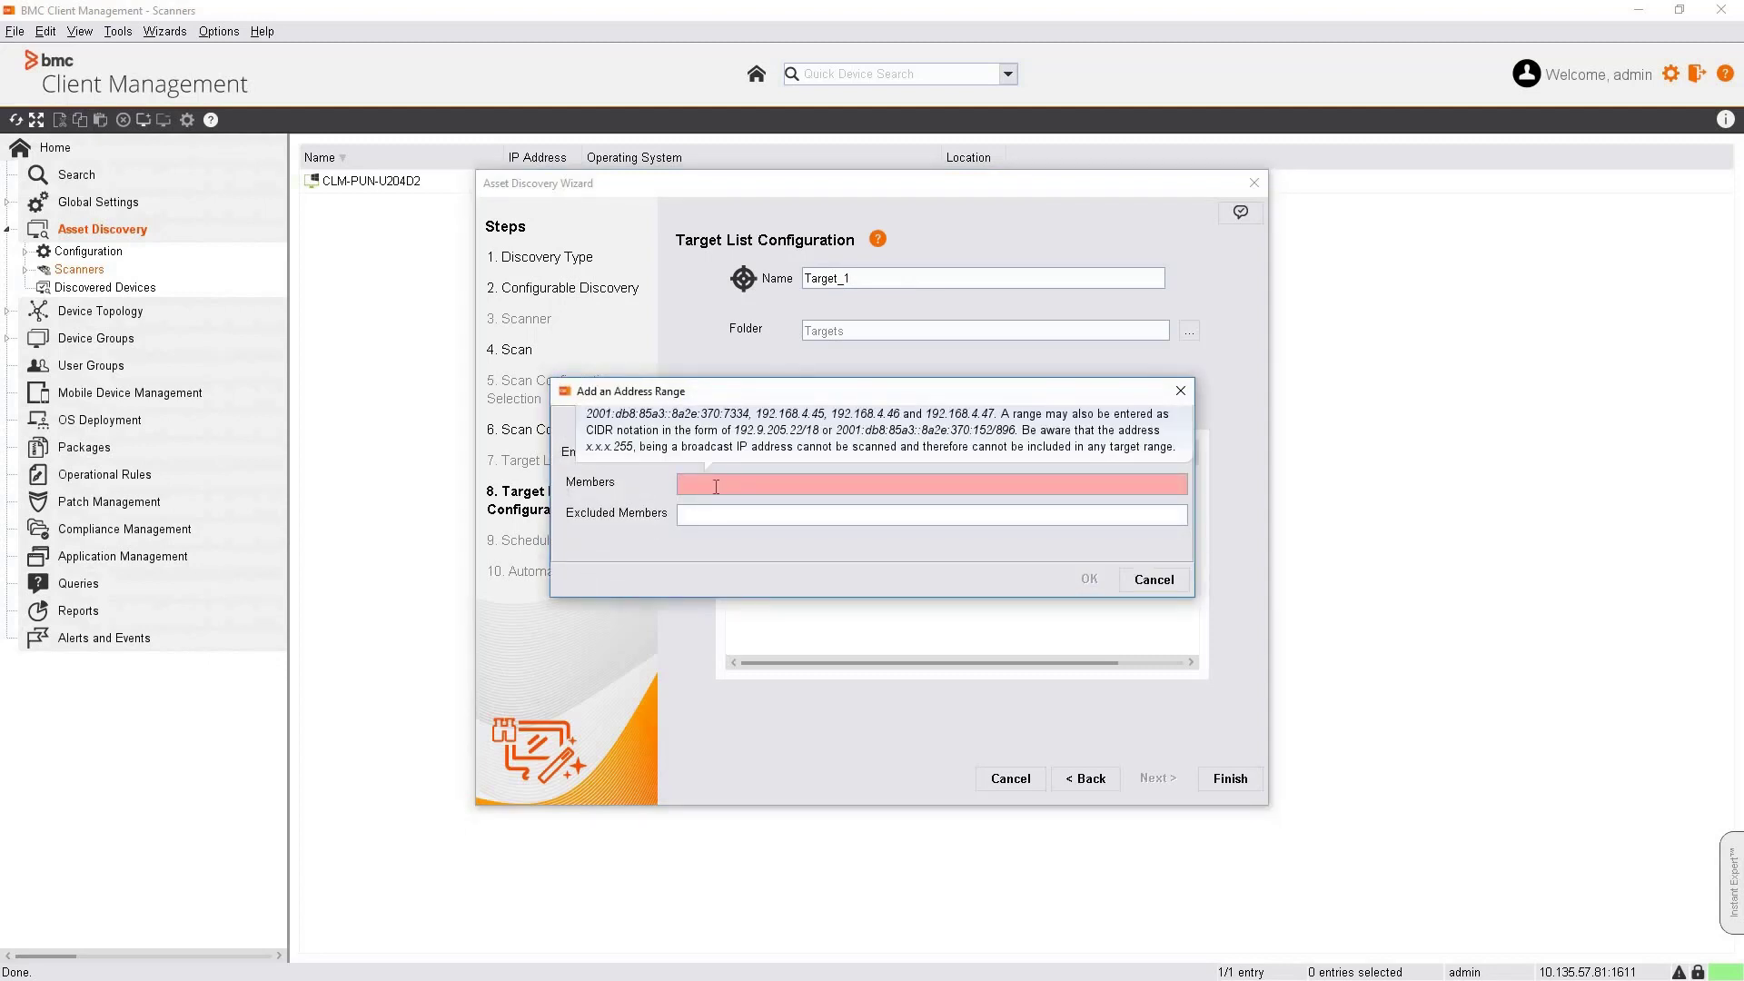
pyautogui.hotkey('ctrl', 'v')
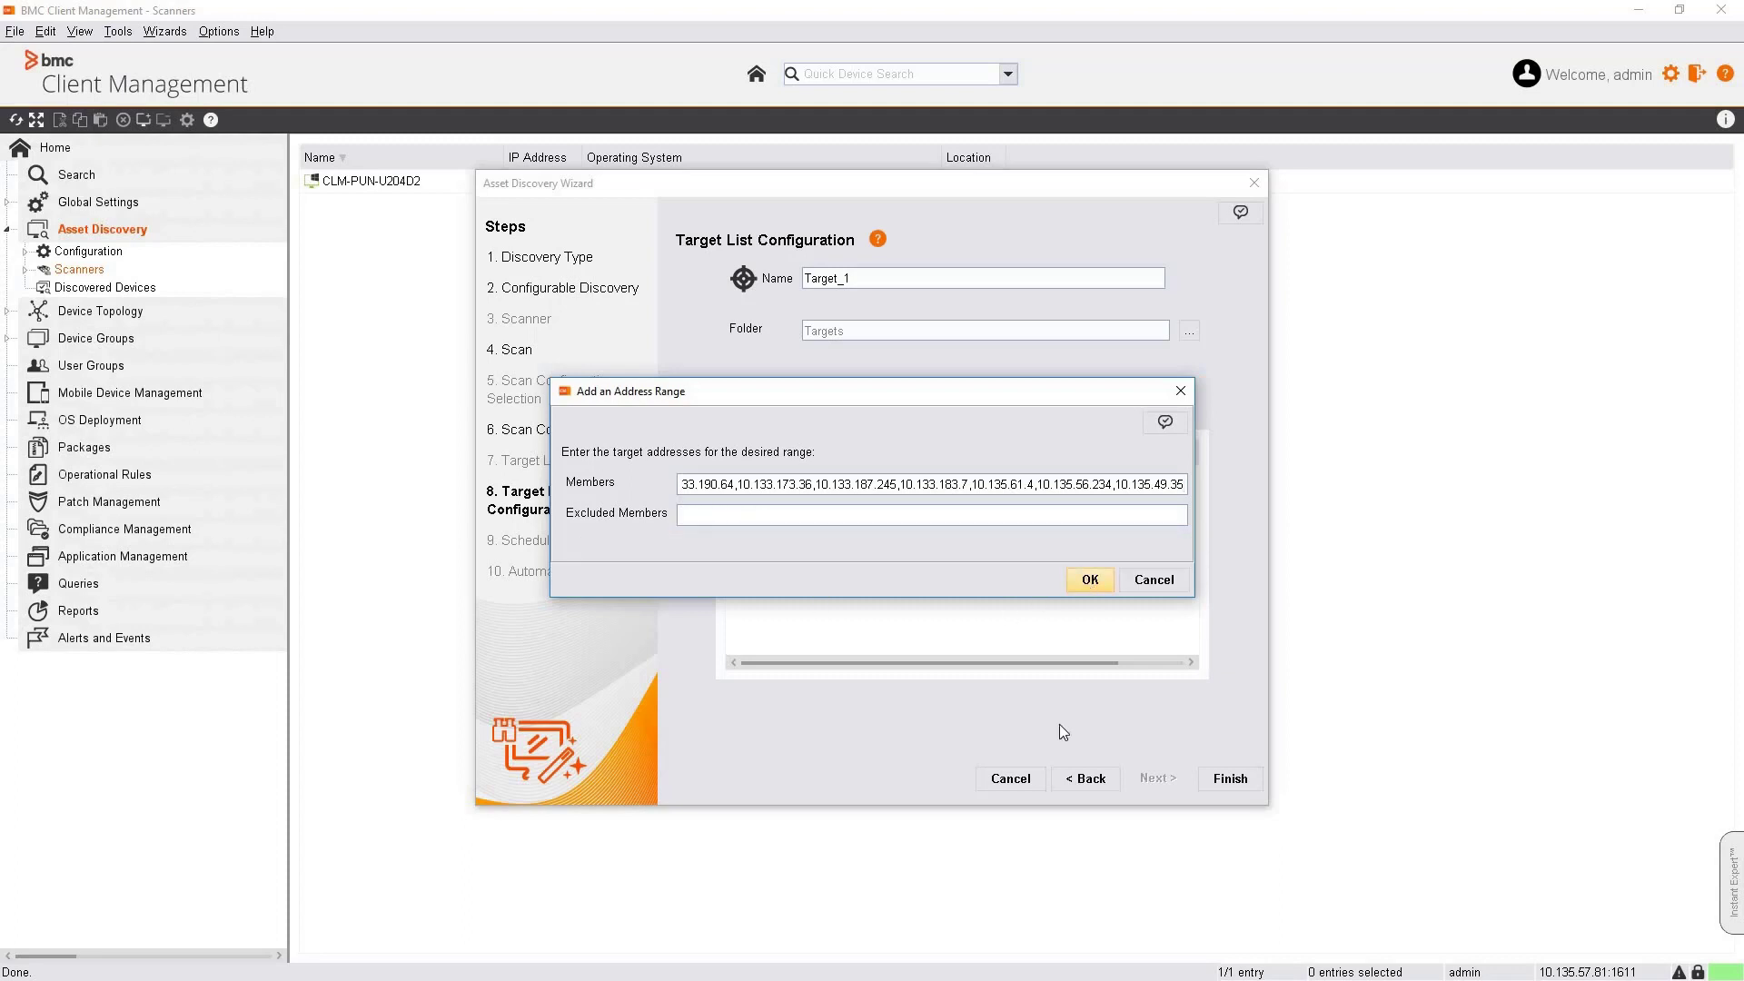
pyautogui.press('Return')
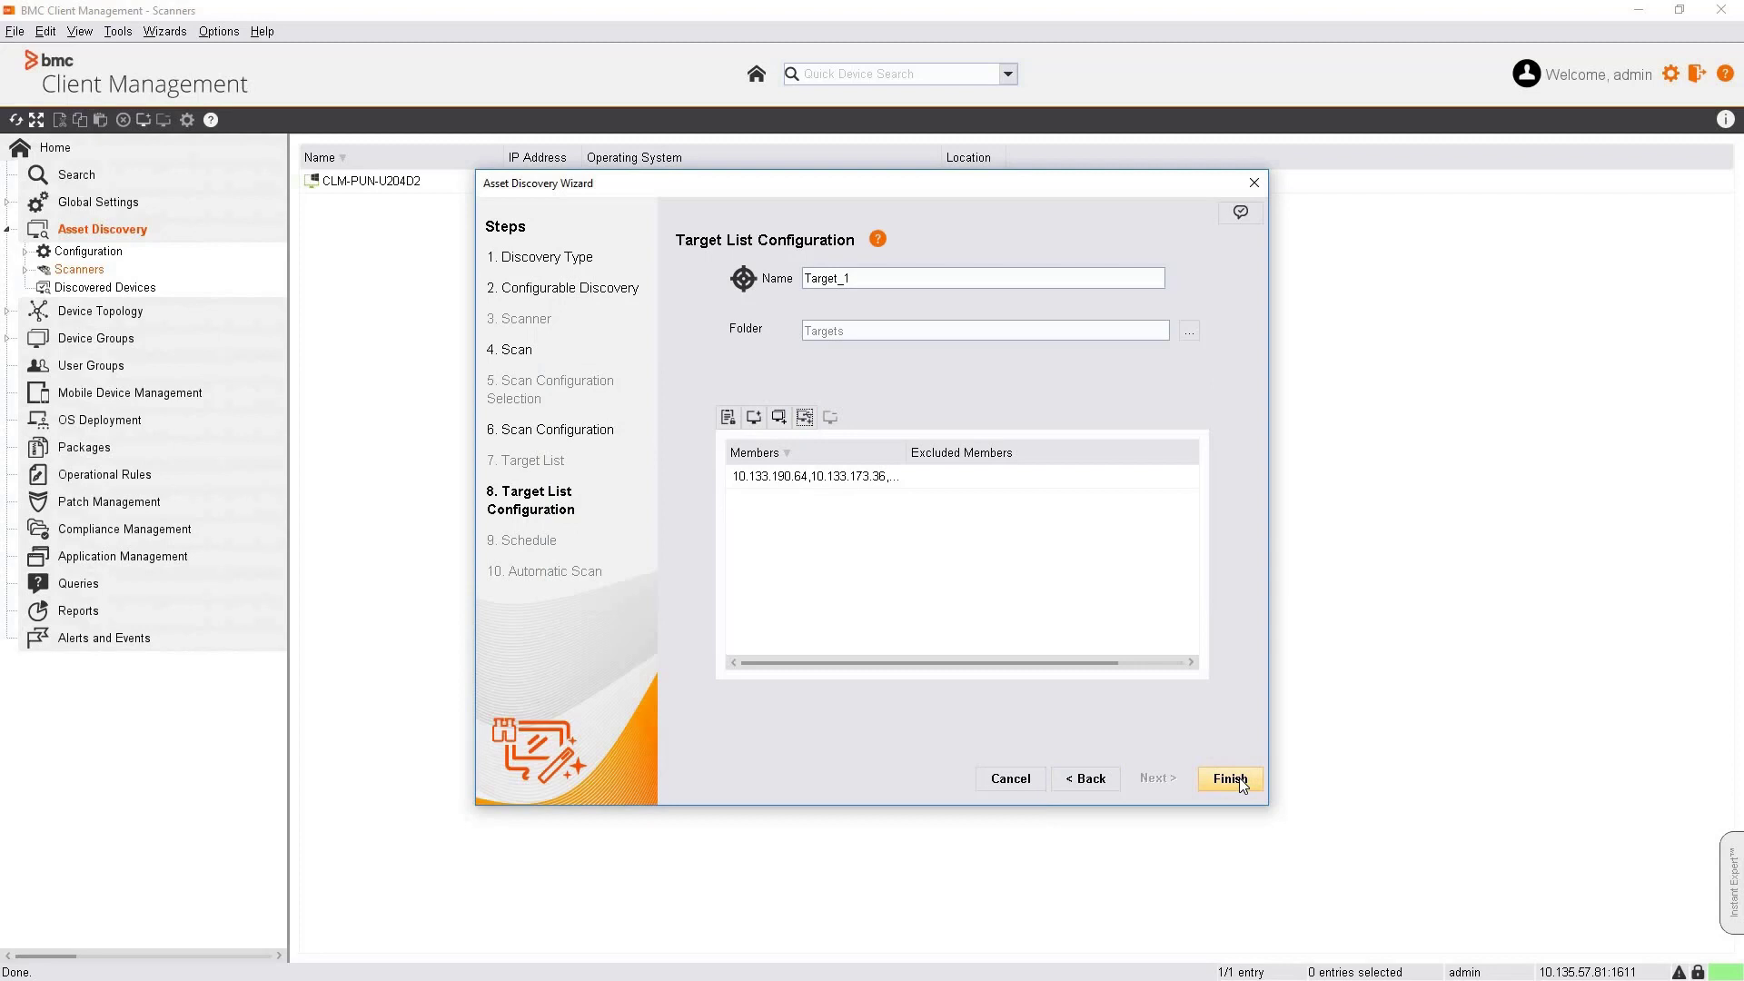
pyautogui.click(1235, 779)
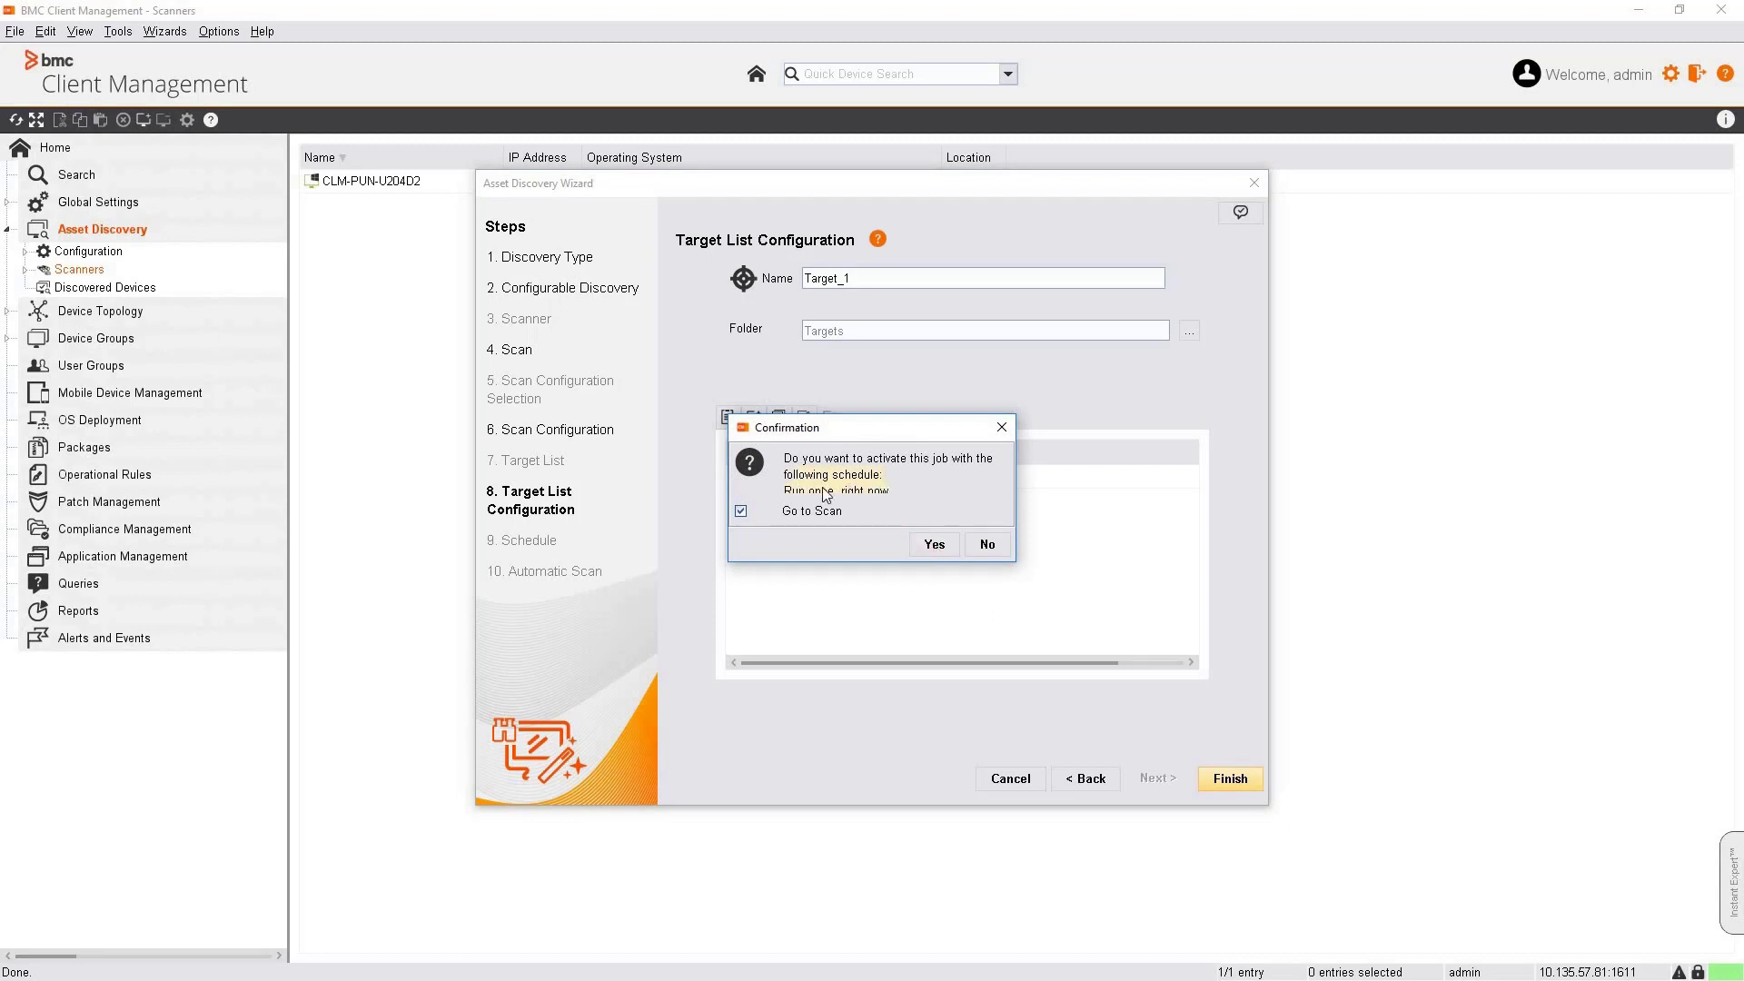
pyautogui.click(934, 545)
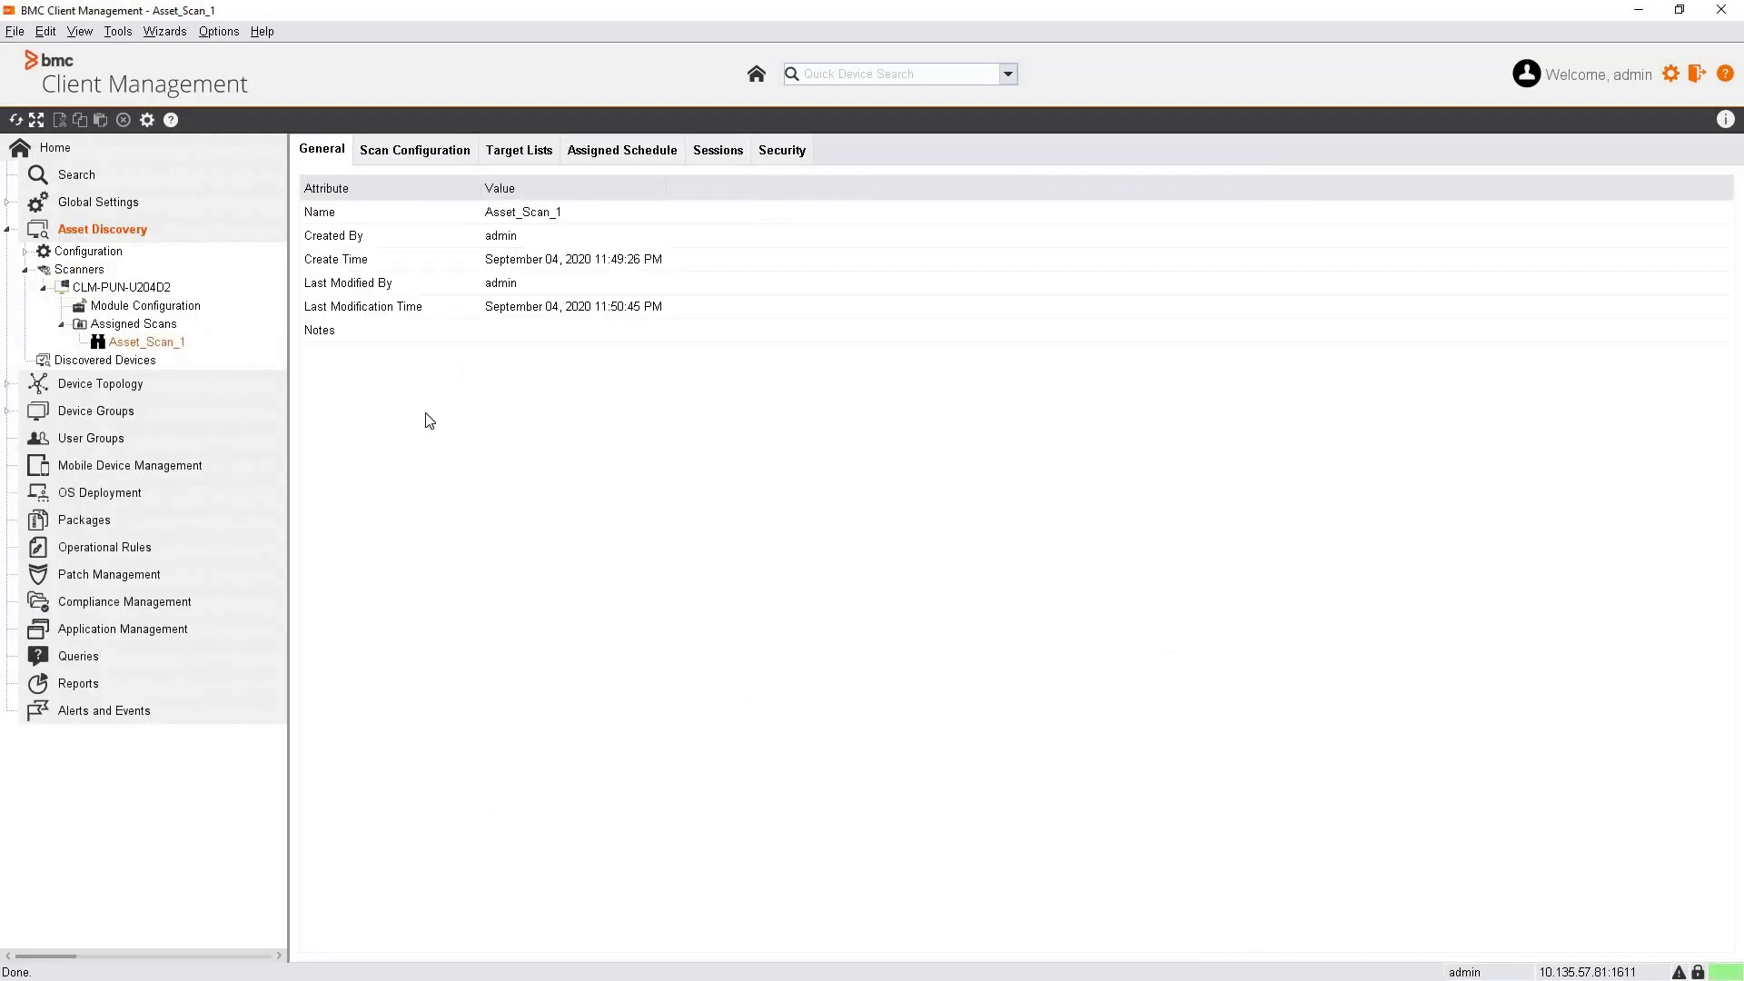
# - Review Asset_Scan_1's Scan_1_config configuration, target lists and assigned schedule
pyautogui.click(422, 227)
pyautogui.click(429, 158)
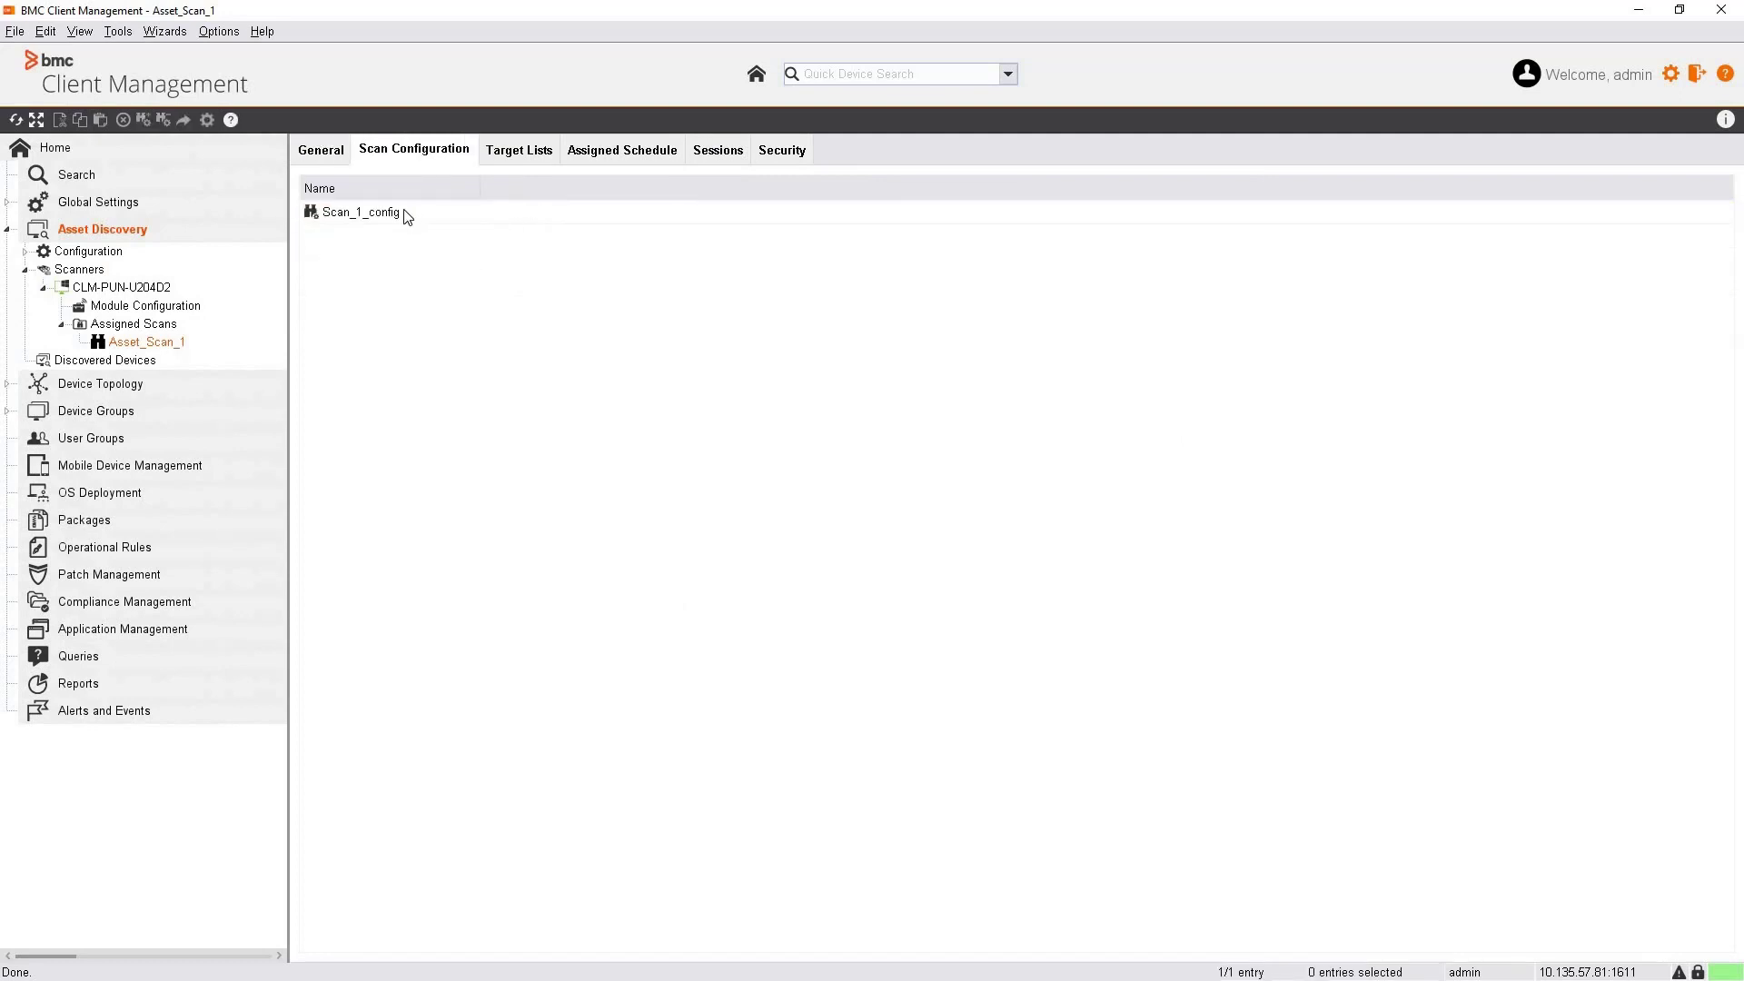
pyautogui.click(404, 209)
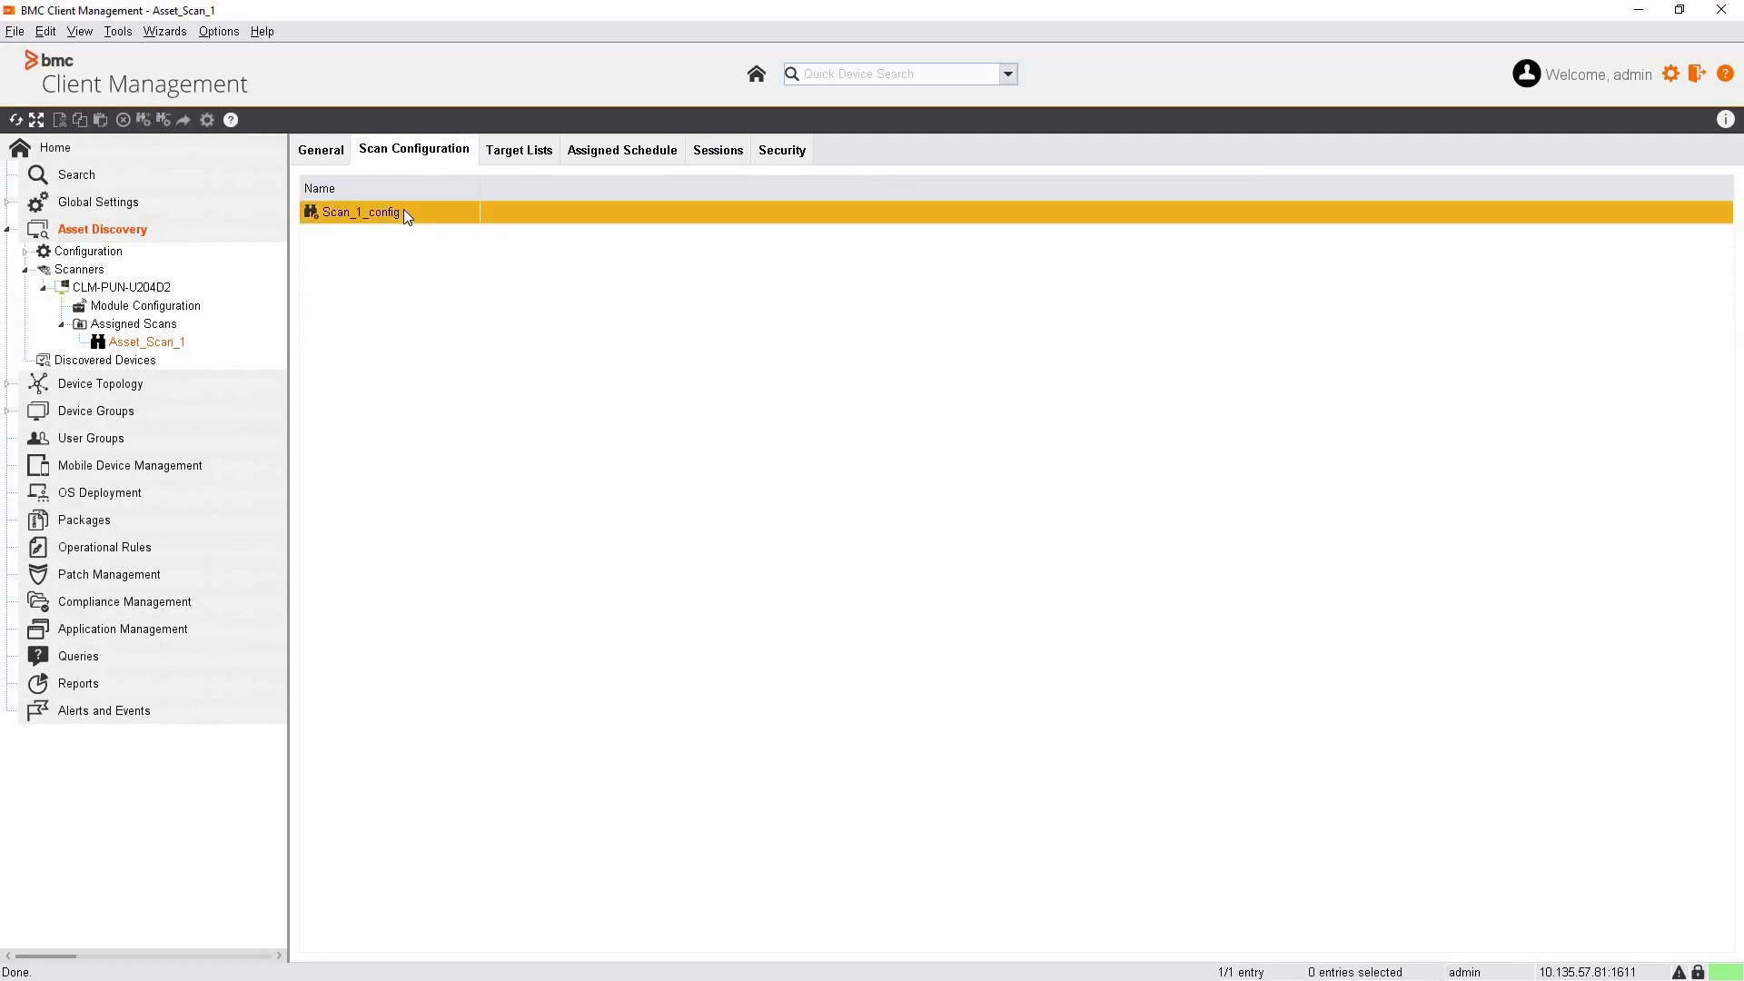
pyautogui.click(522, 153)
pyautogui.click(355, 210)
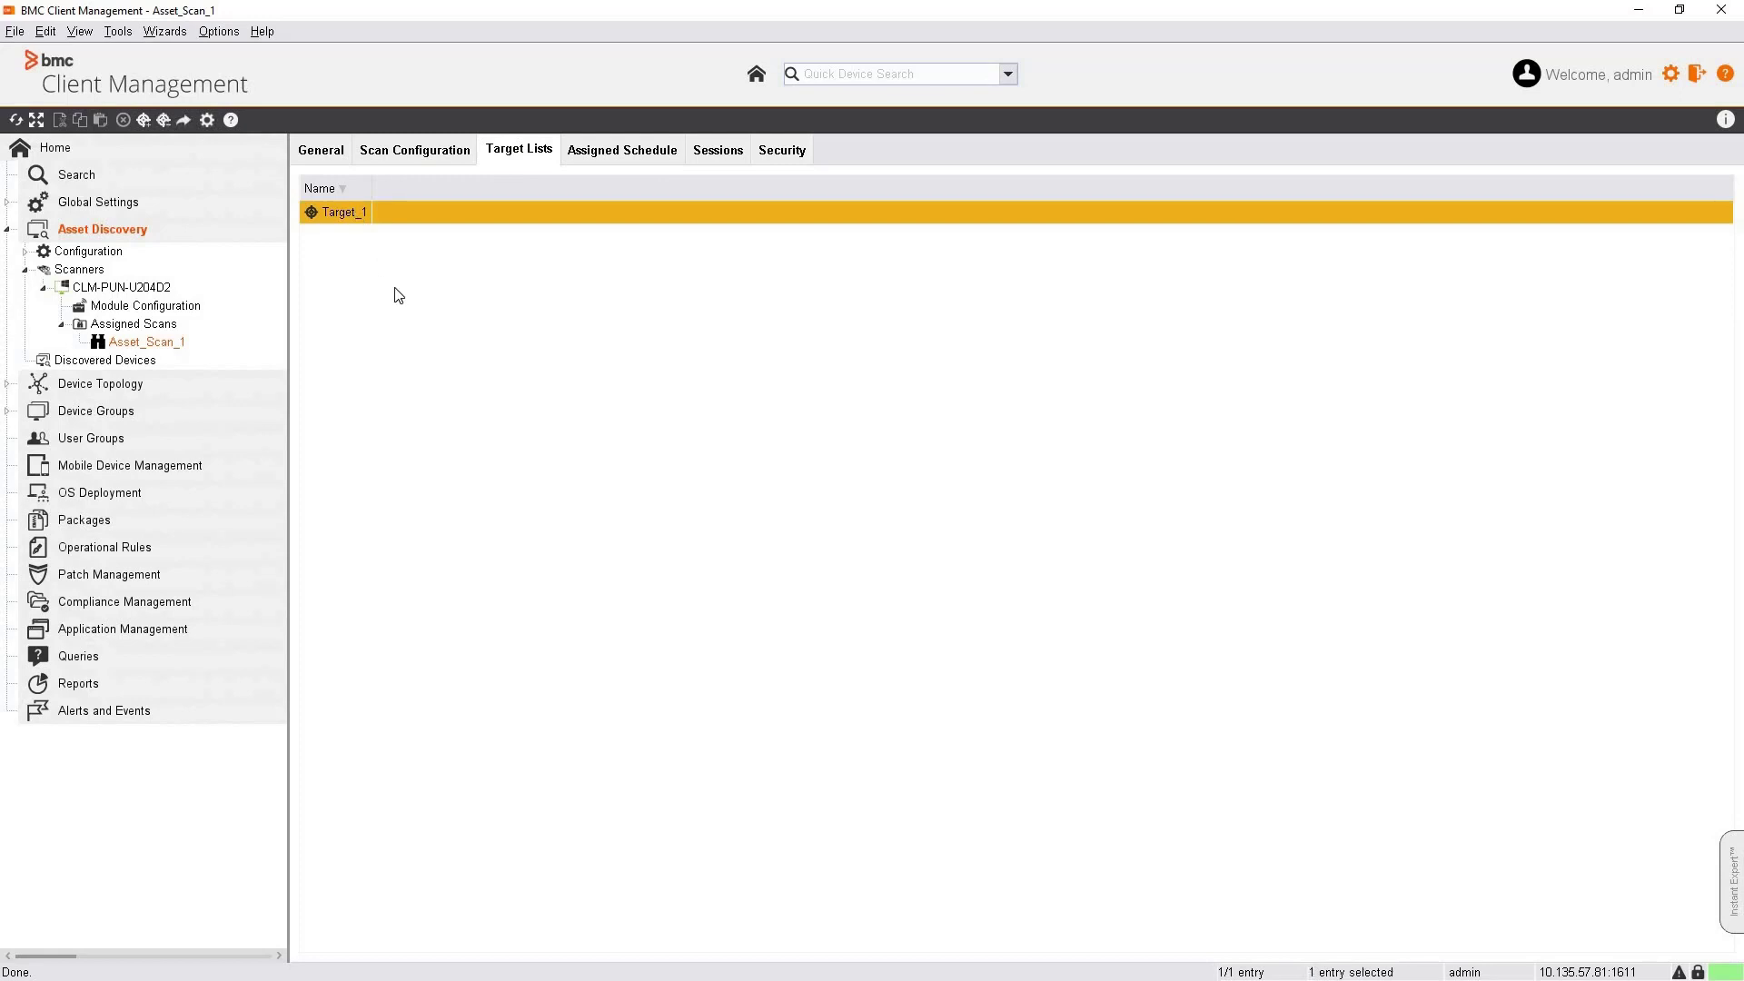
pyautogui.click(622, 151)
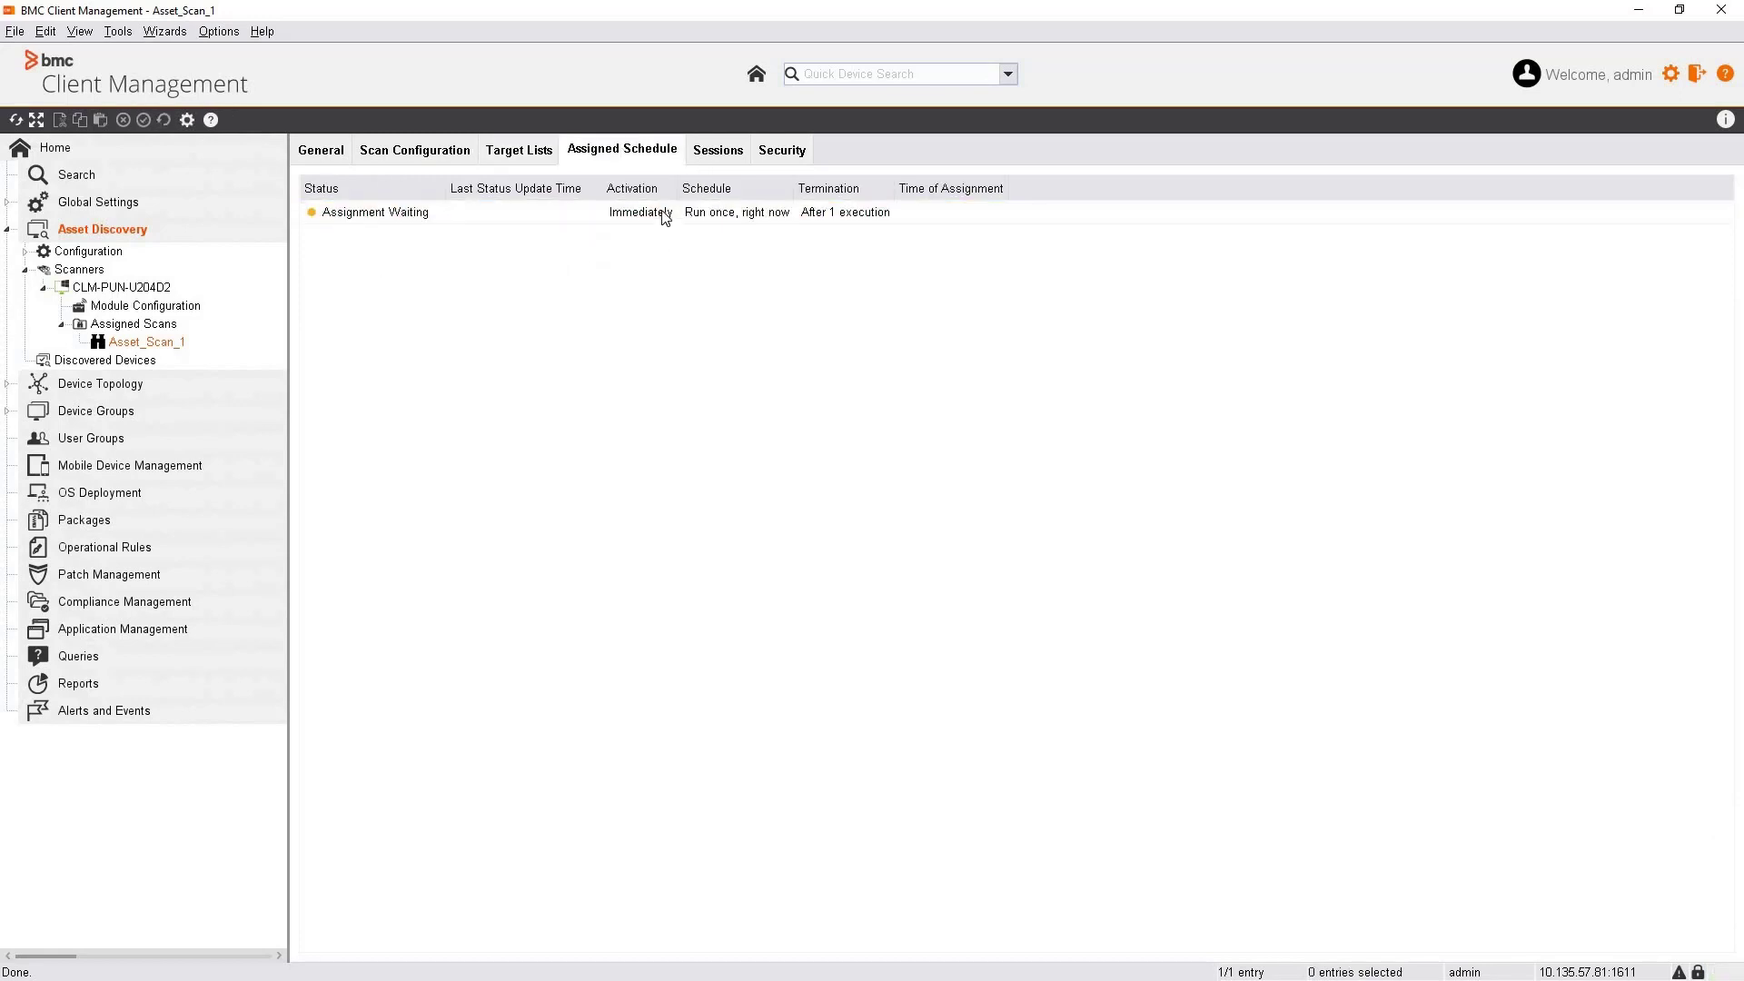
pyautogui.rightClick(718, 259)
pyautogui.click(554, 248)
# - Refresh the Sessions table until all 7 scanned devices show their operating systems
pyautogui.click(716, 150)
pyautogui.rightClick(492, 349)
pyautogui.click(519, 362)
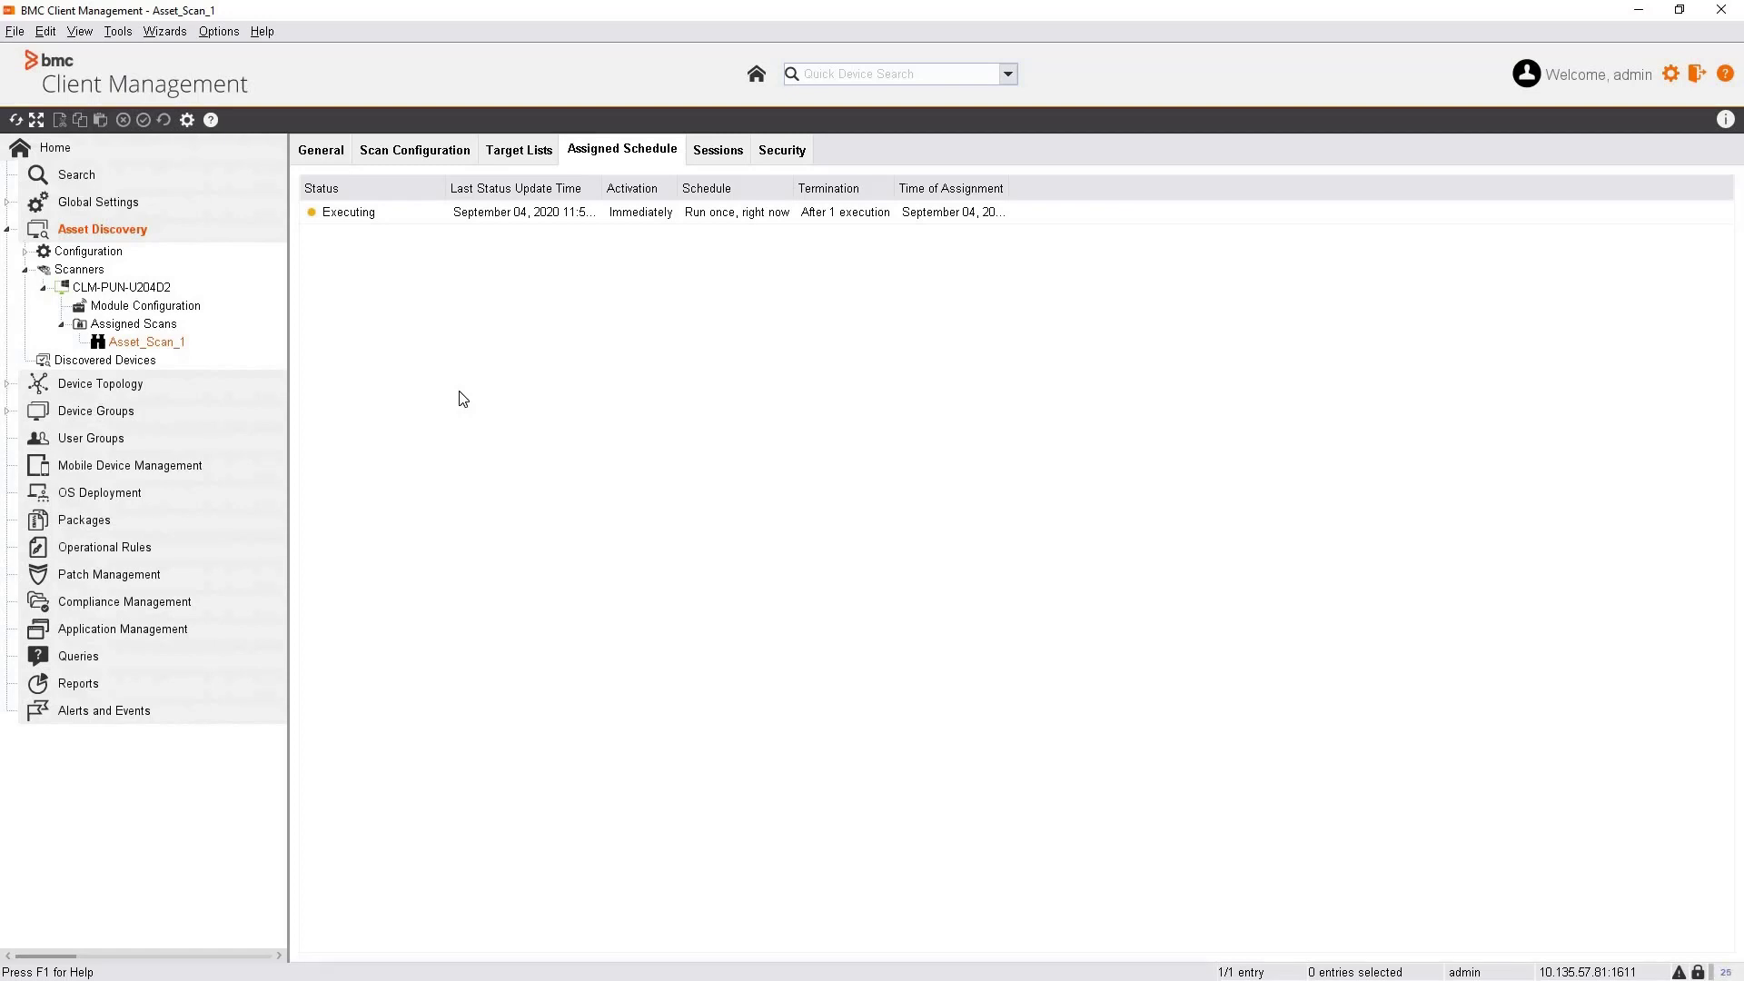
pyautogui.click(719, 152)
pyautogui.rightClick(538, 336)
pyautogui.click(490, 489)
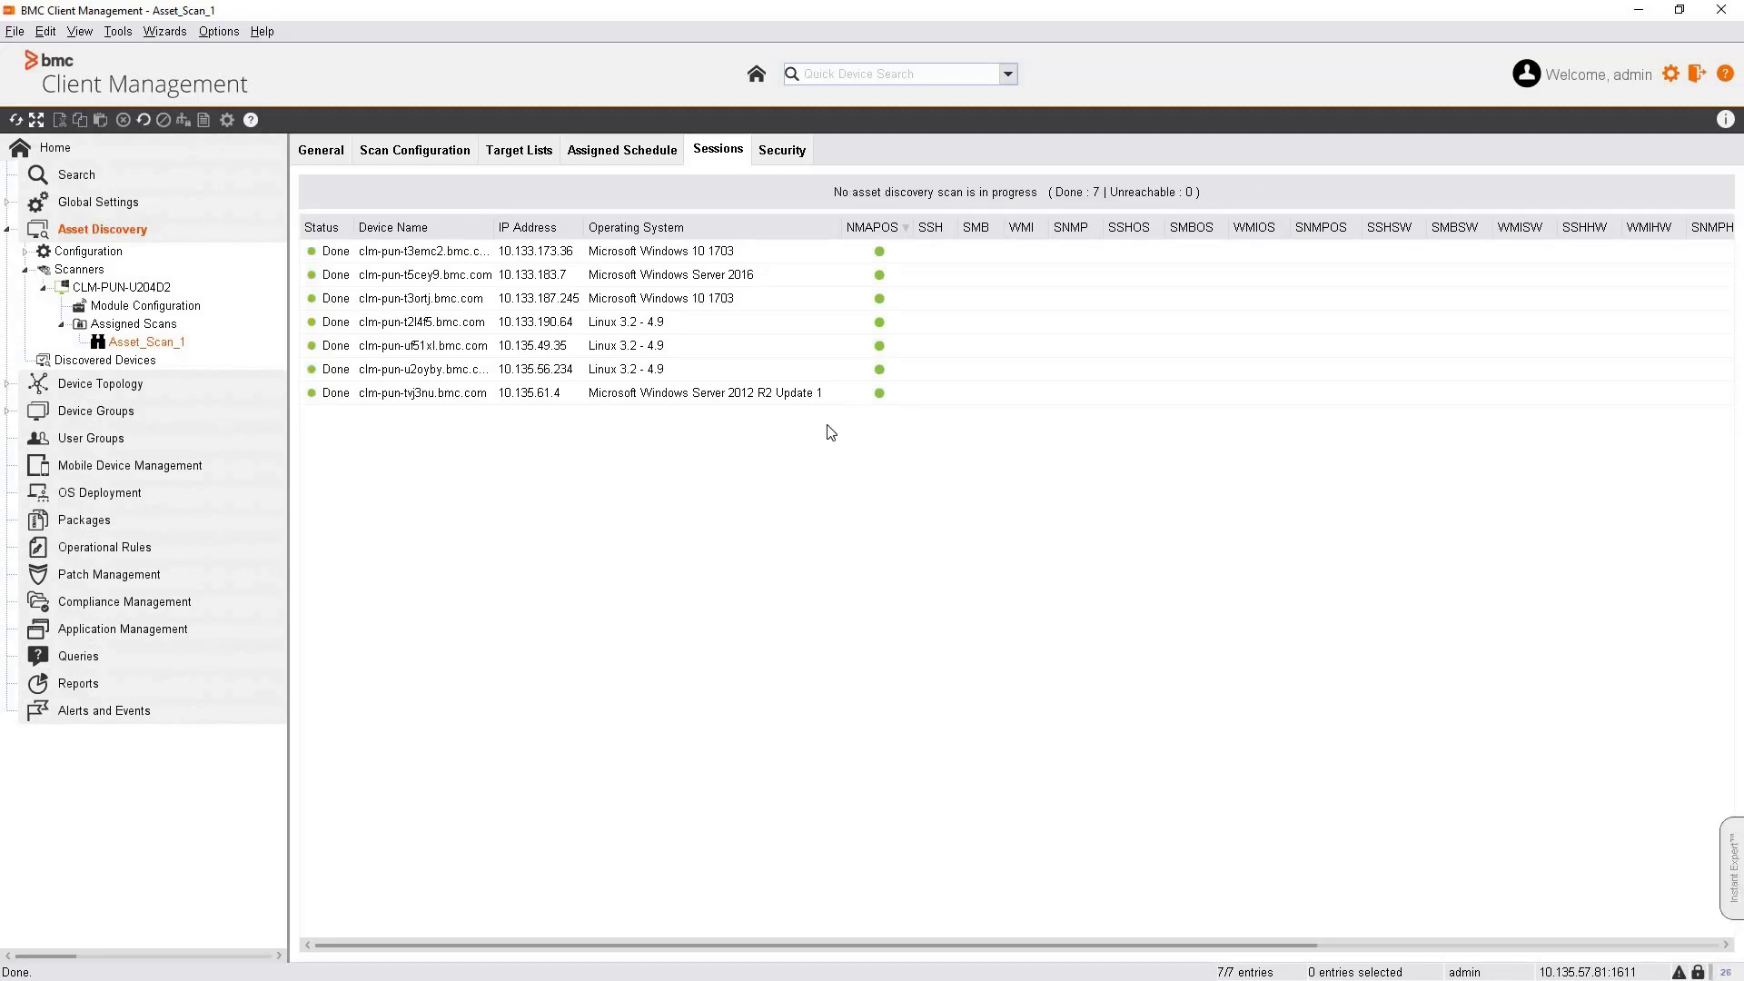
# - Review the discovered device rows in Sessions, then move to Global Settings
pyautogui.click(879, 249)
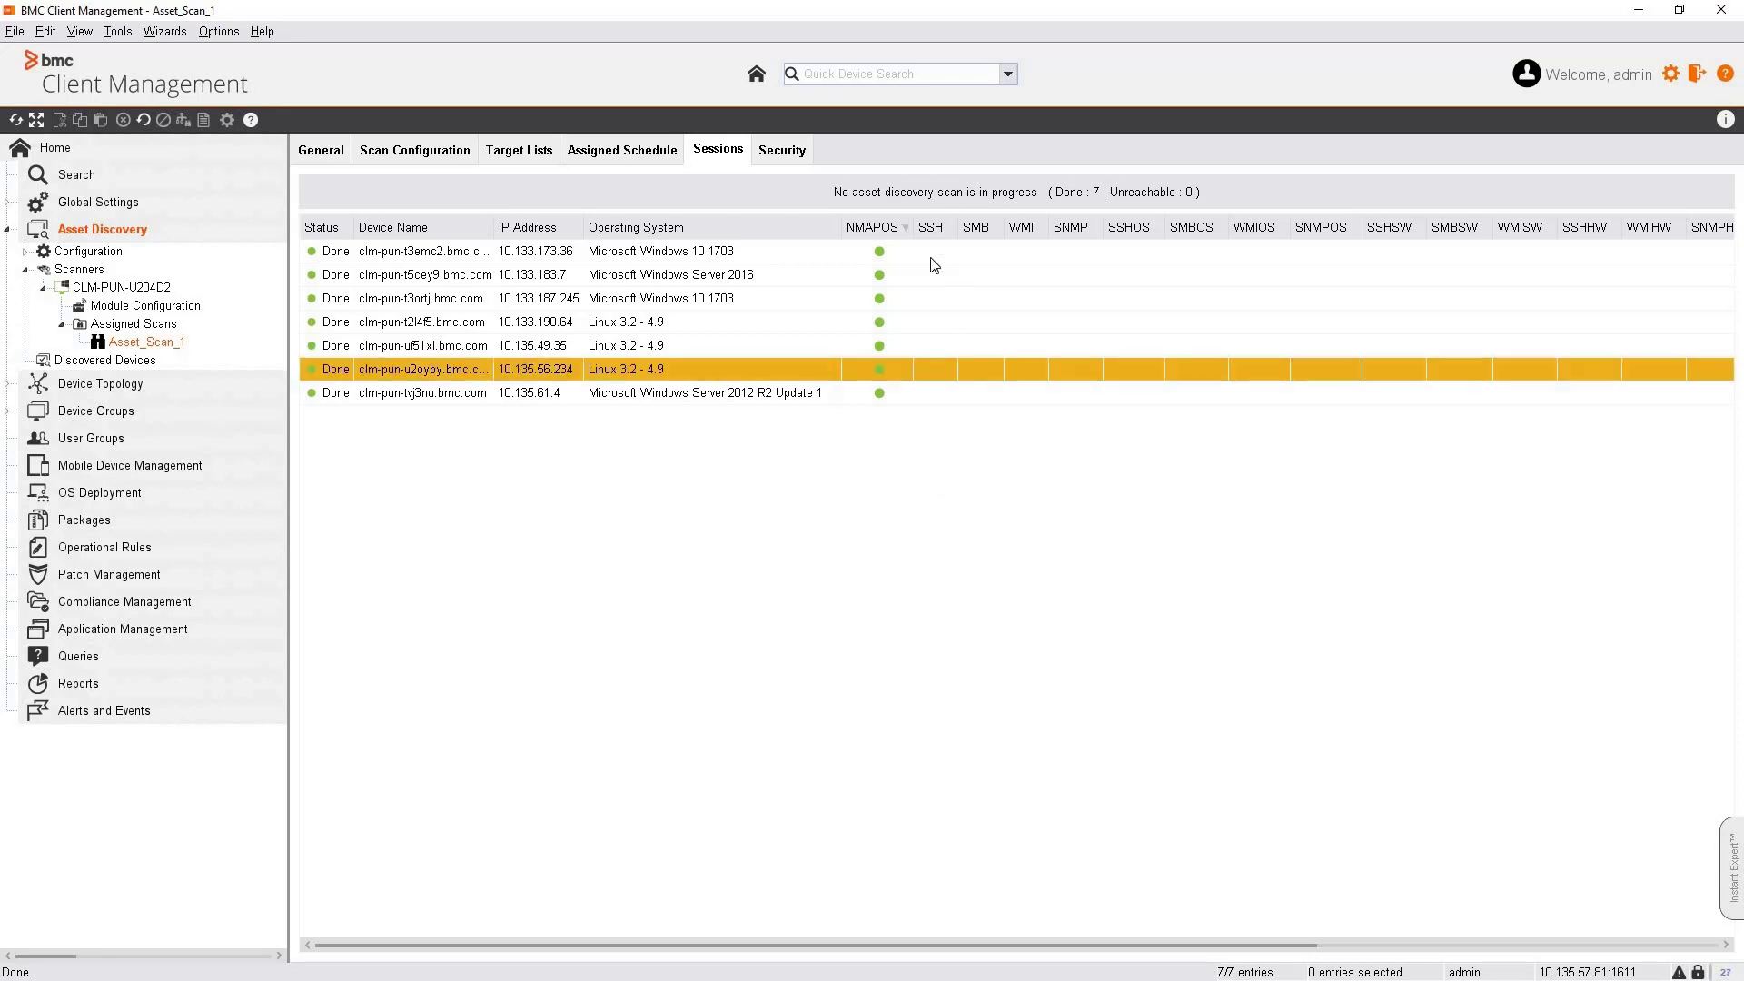
pyautogui.click(977, 253)
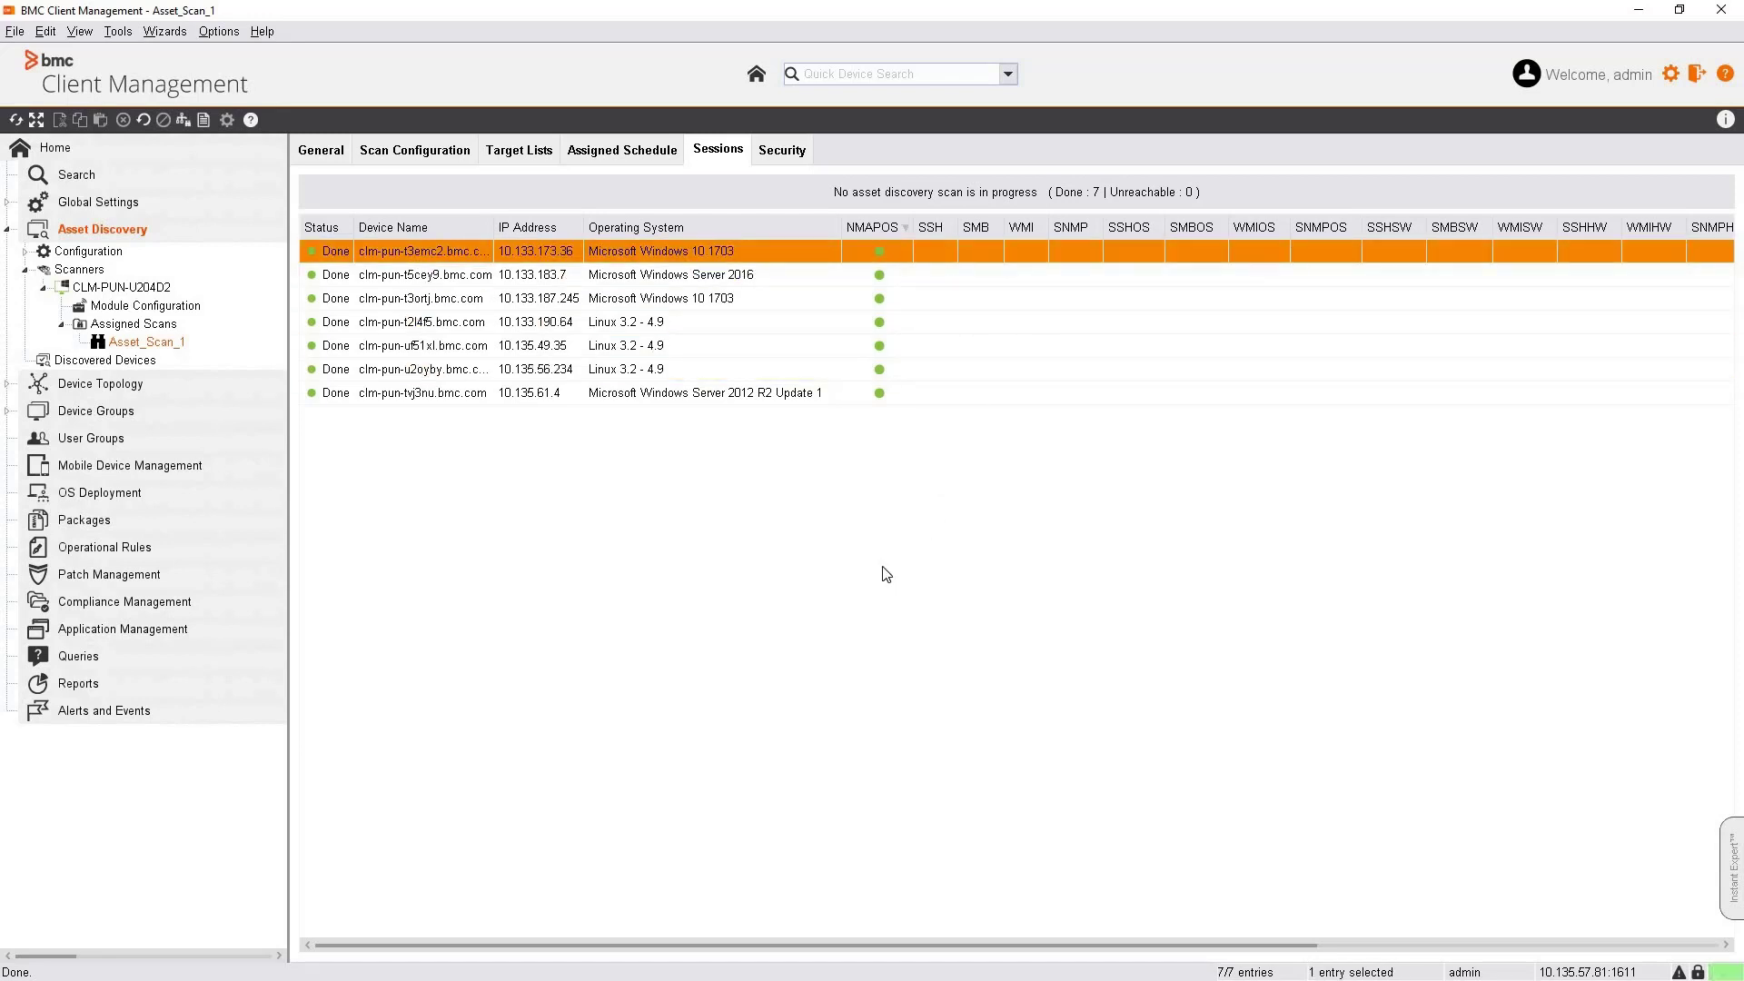
pyautogui.click(96, 202)
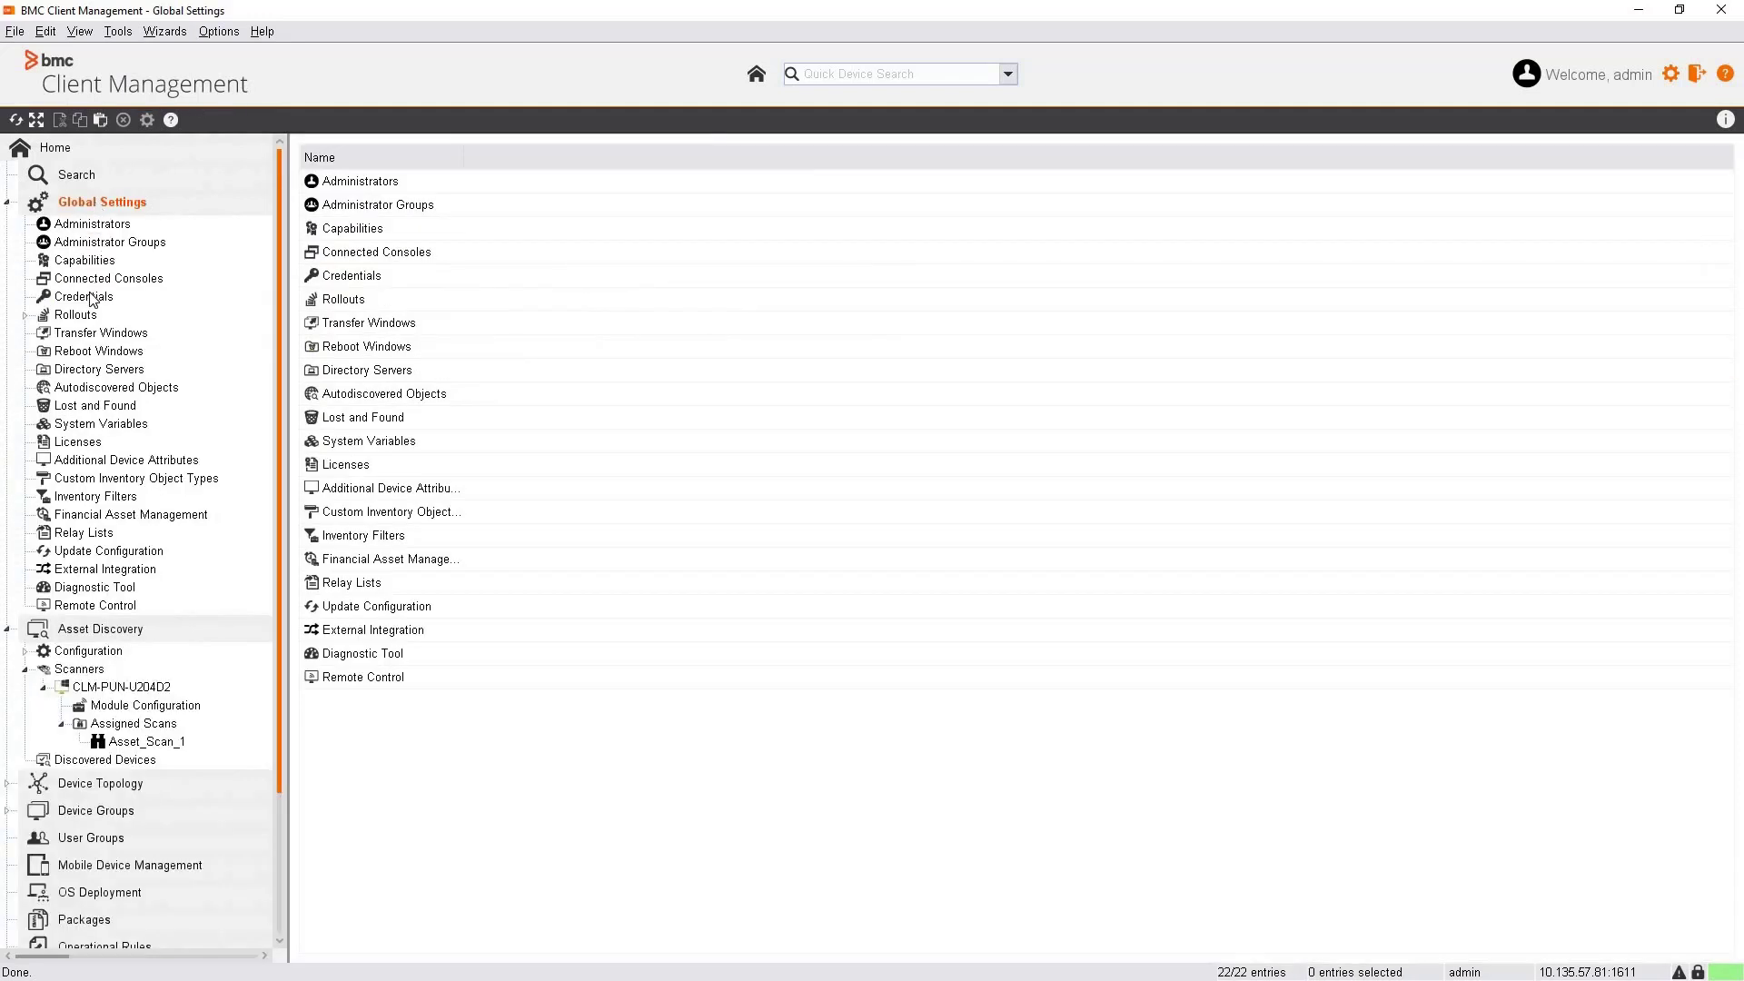
# - Expand Credentials and view the empty SNMP Credentials list
pyautogui.click(91, 299)
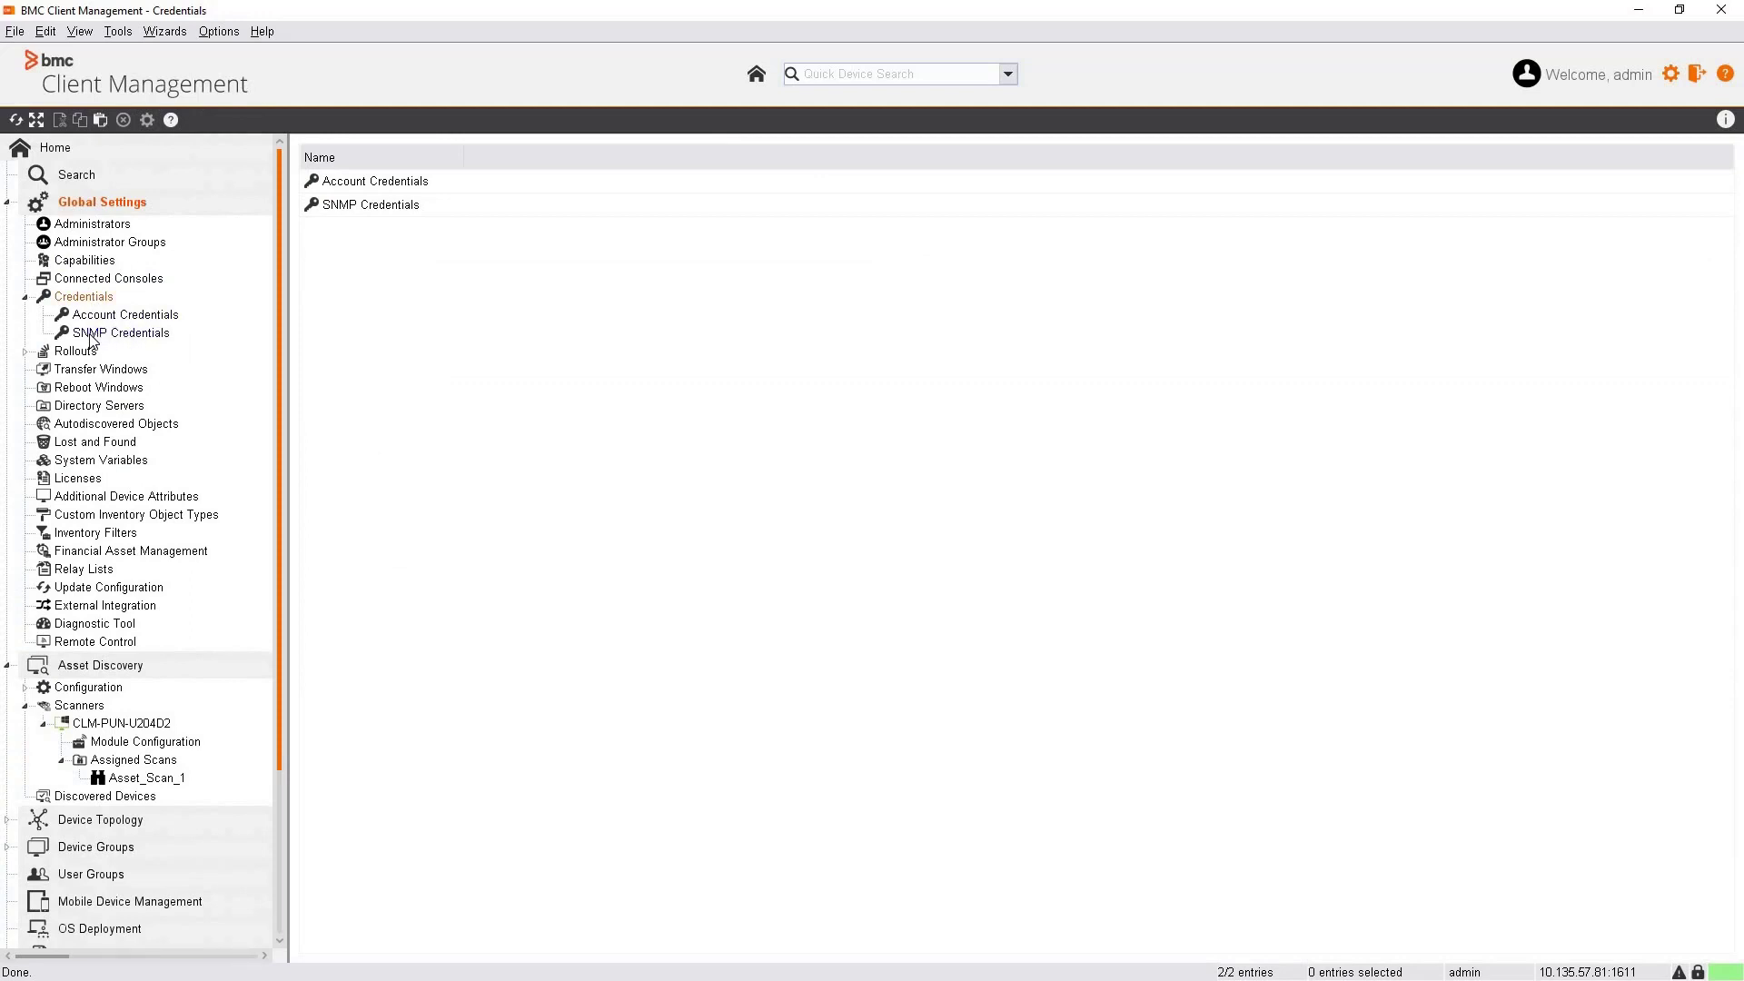
pyautogui.click(91, 335)
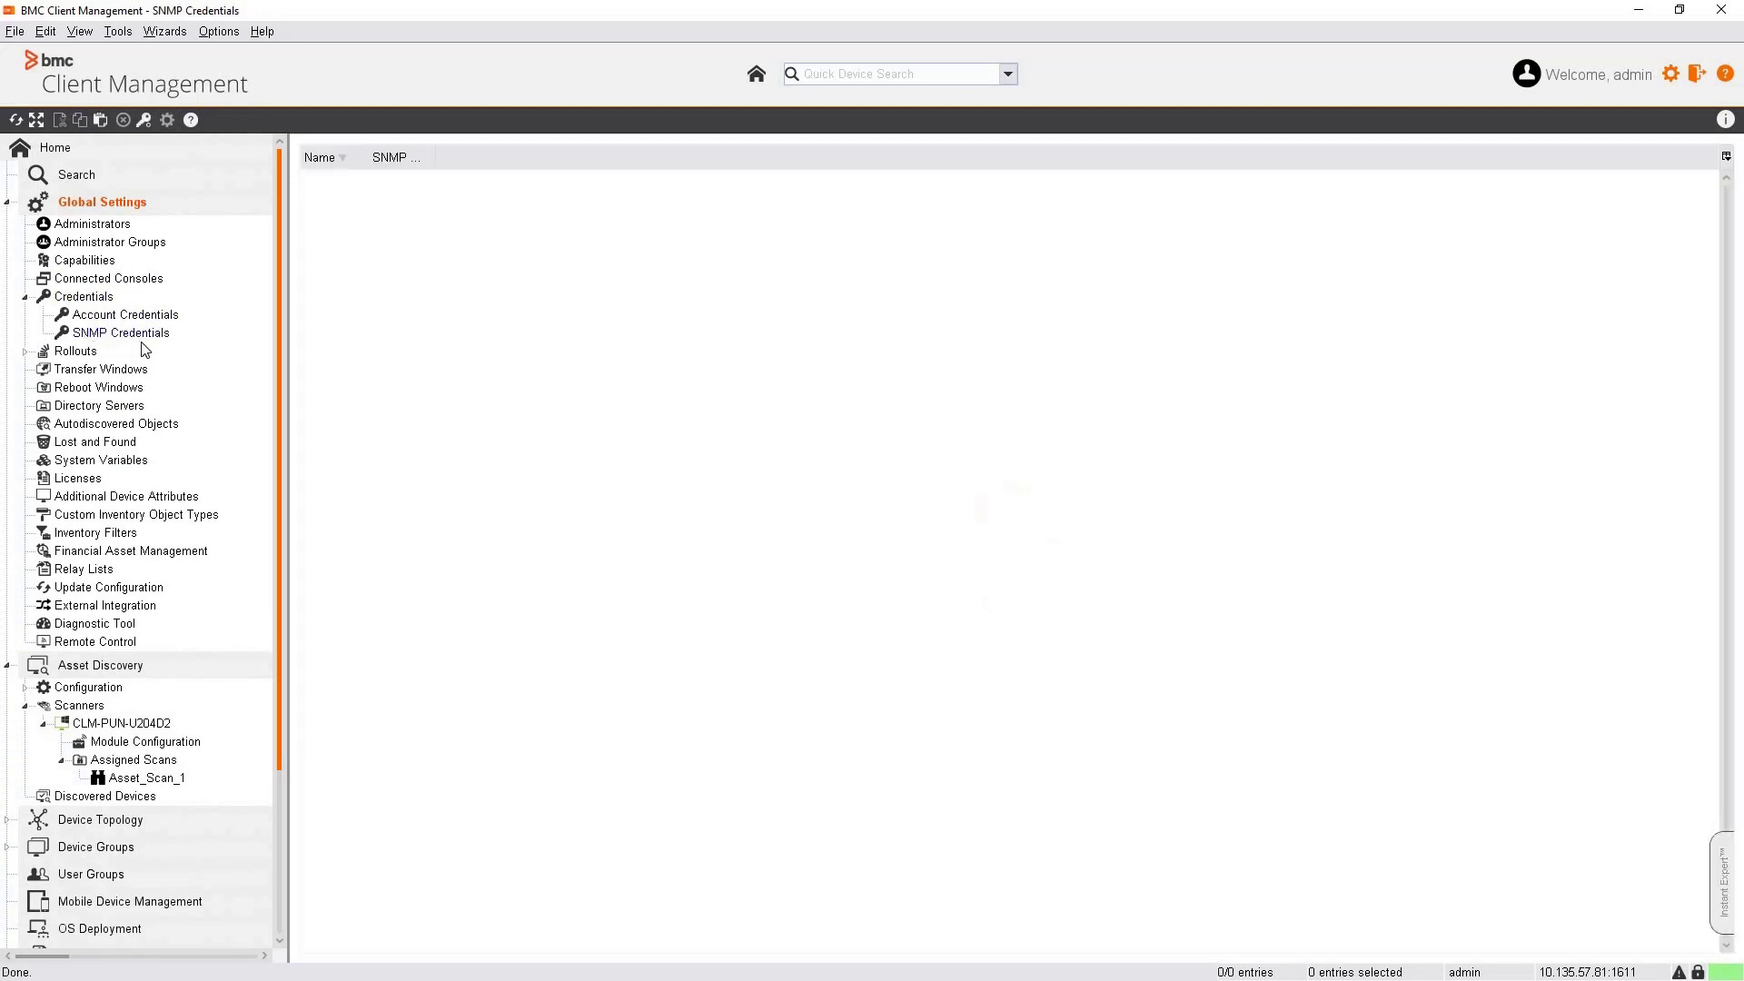
# - Create a Windows account credential with login admin and its password
pyautogui.click(164, 318)
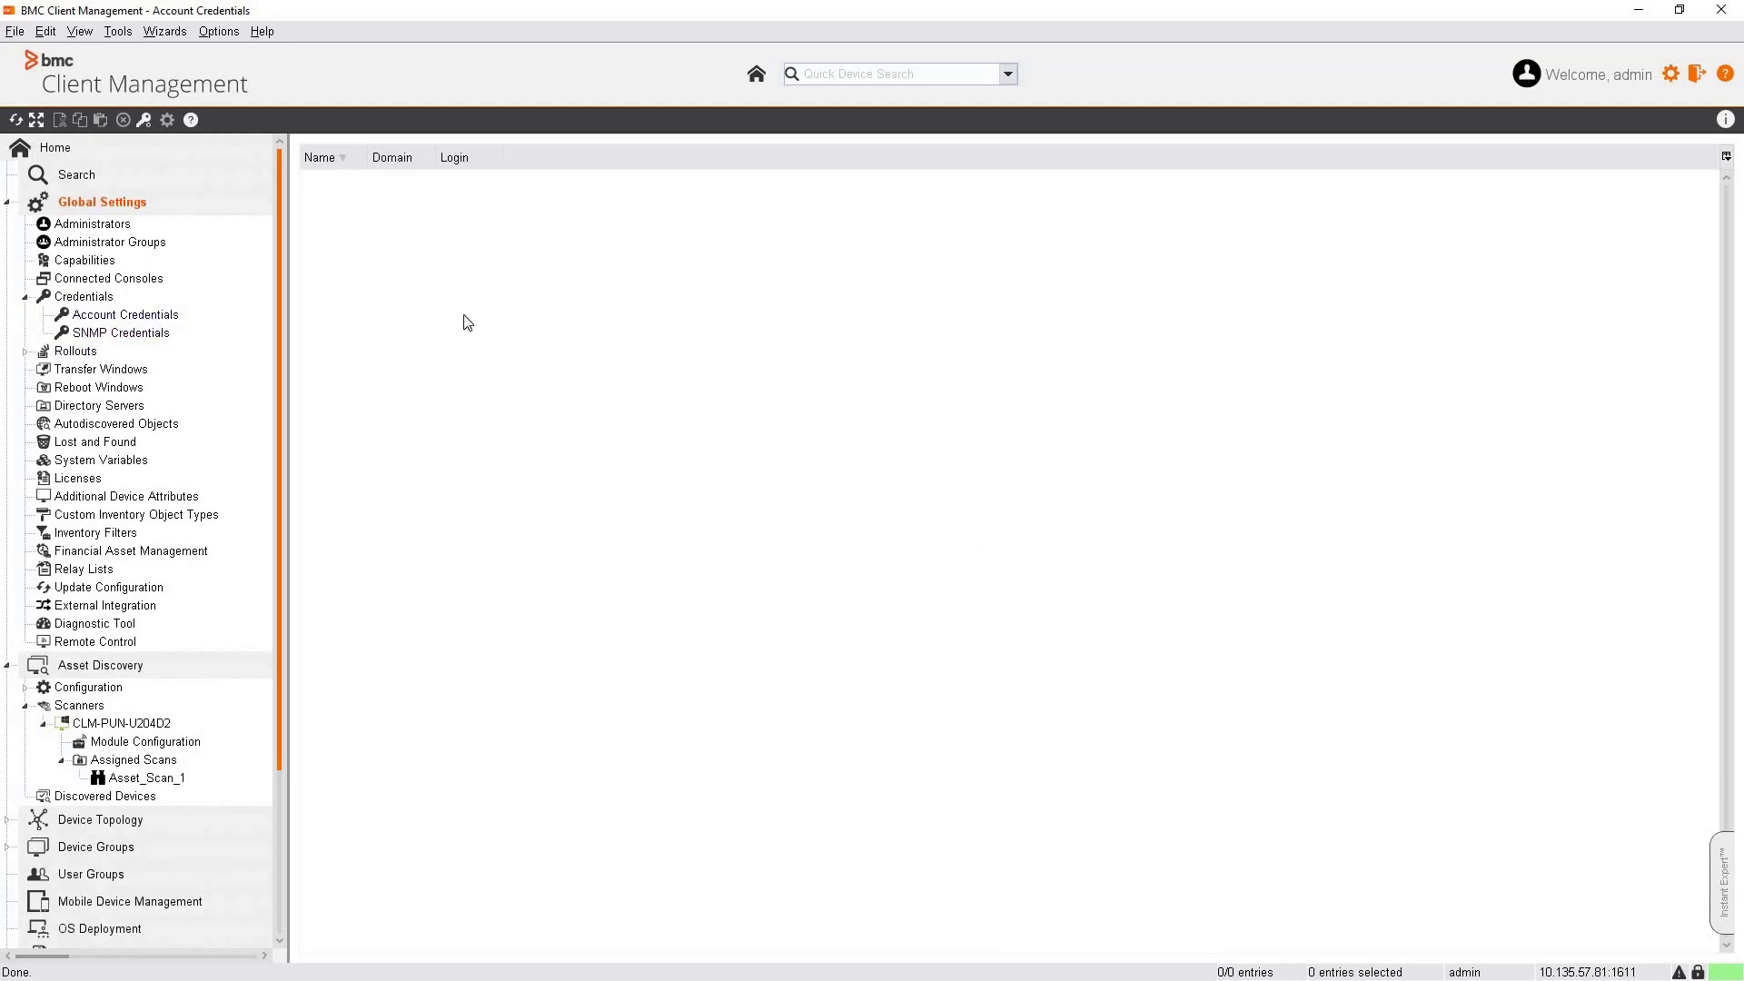
pyautogui.rightClick(357, 257)
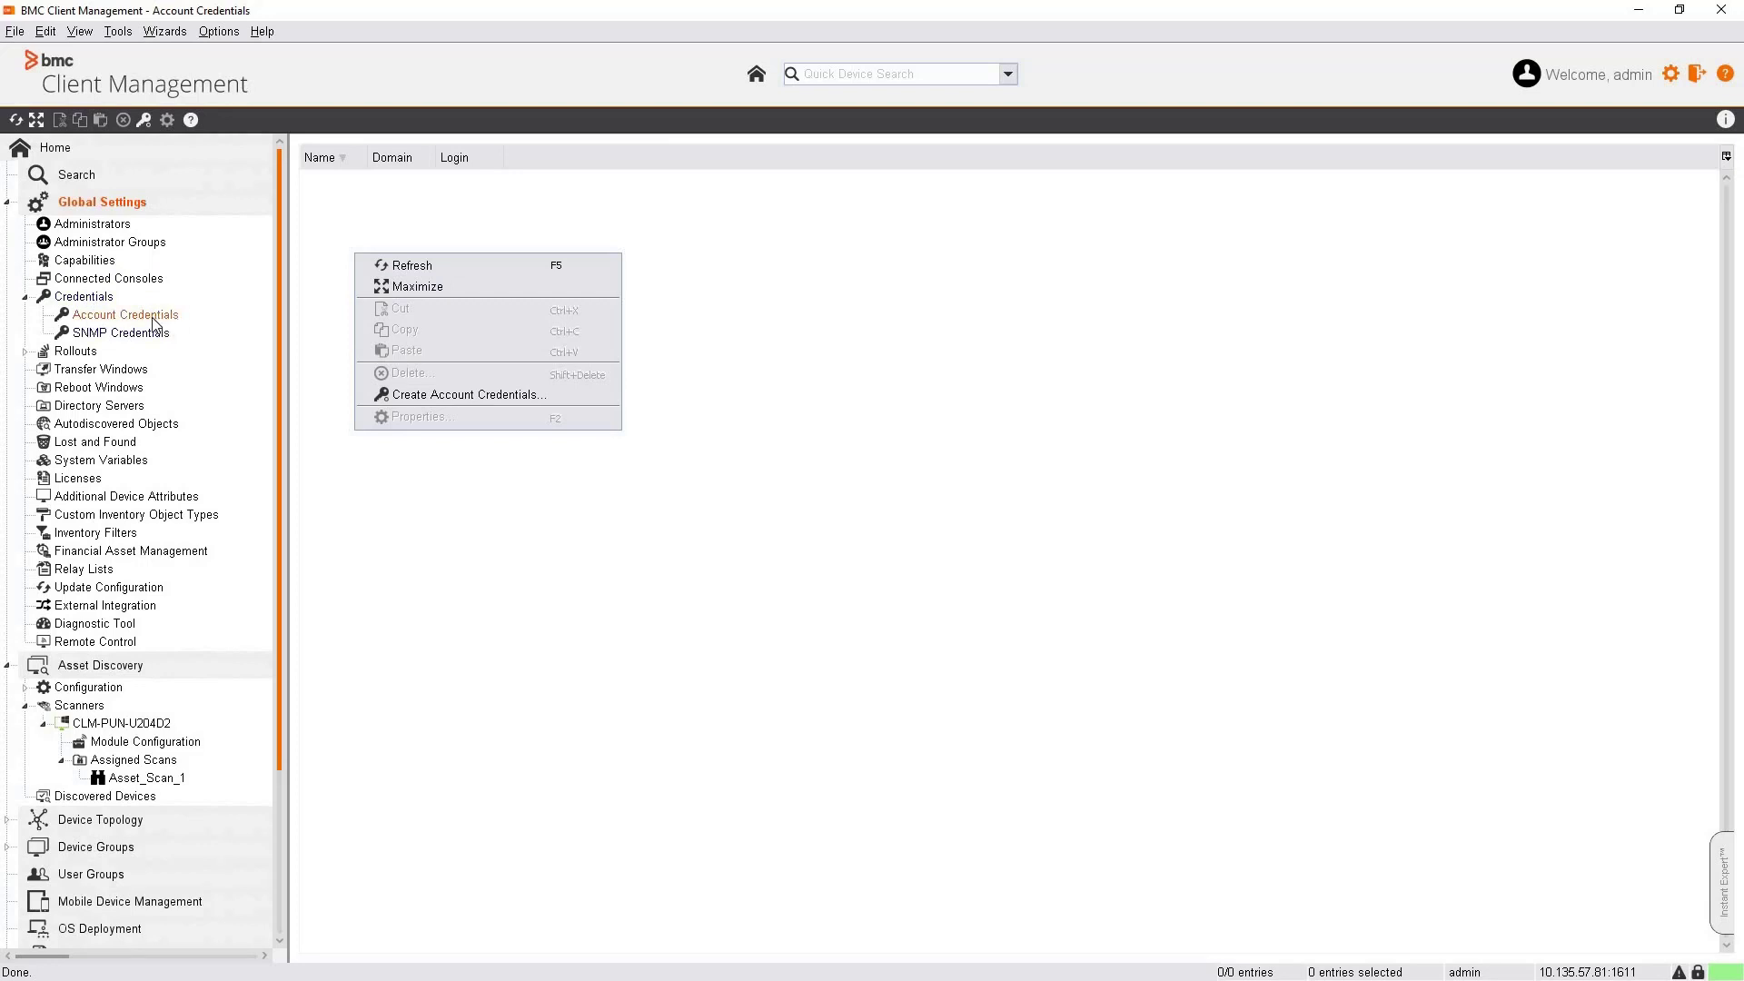
pyautogui.click(418, 397)
pyautogui.write('Windows')
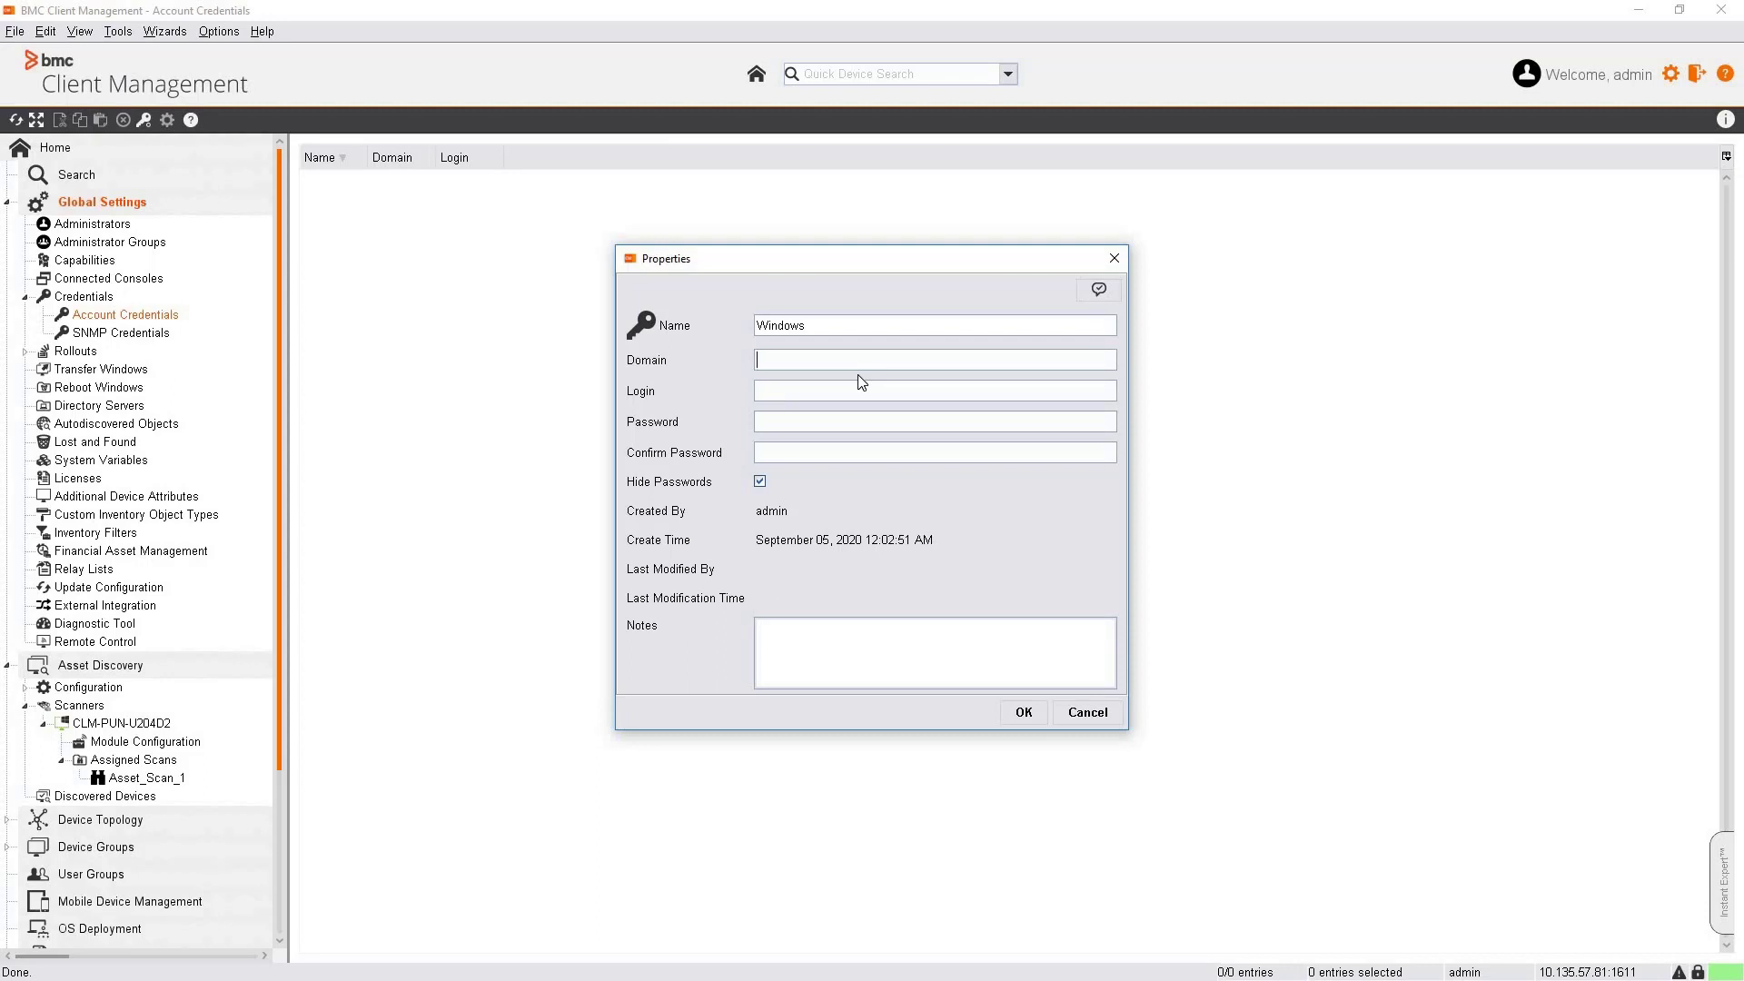
pyautogui.write('admin')
pyautogui.write('*********')
pyautogui.press('Tab')
pyautogui.write('*********')
pyautogui.click(1020, 716)
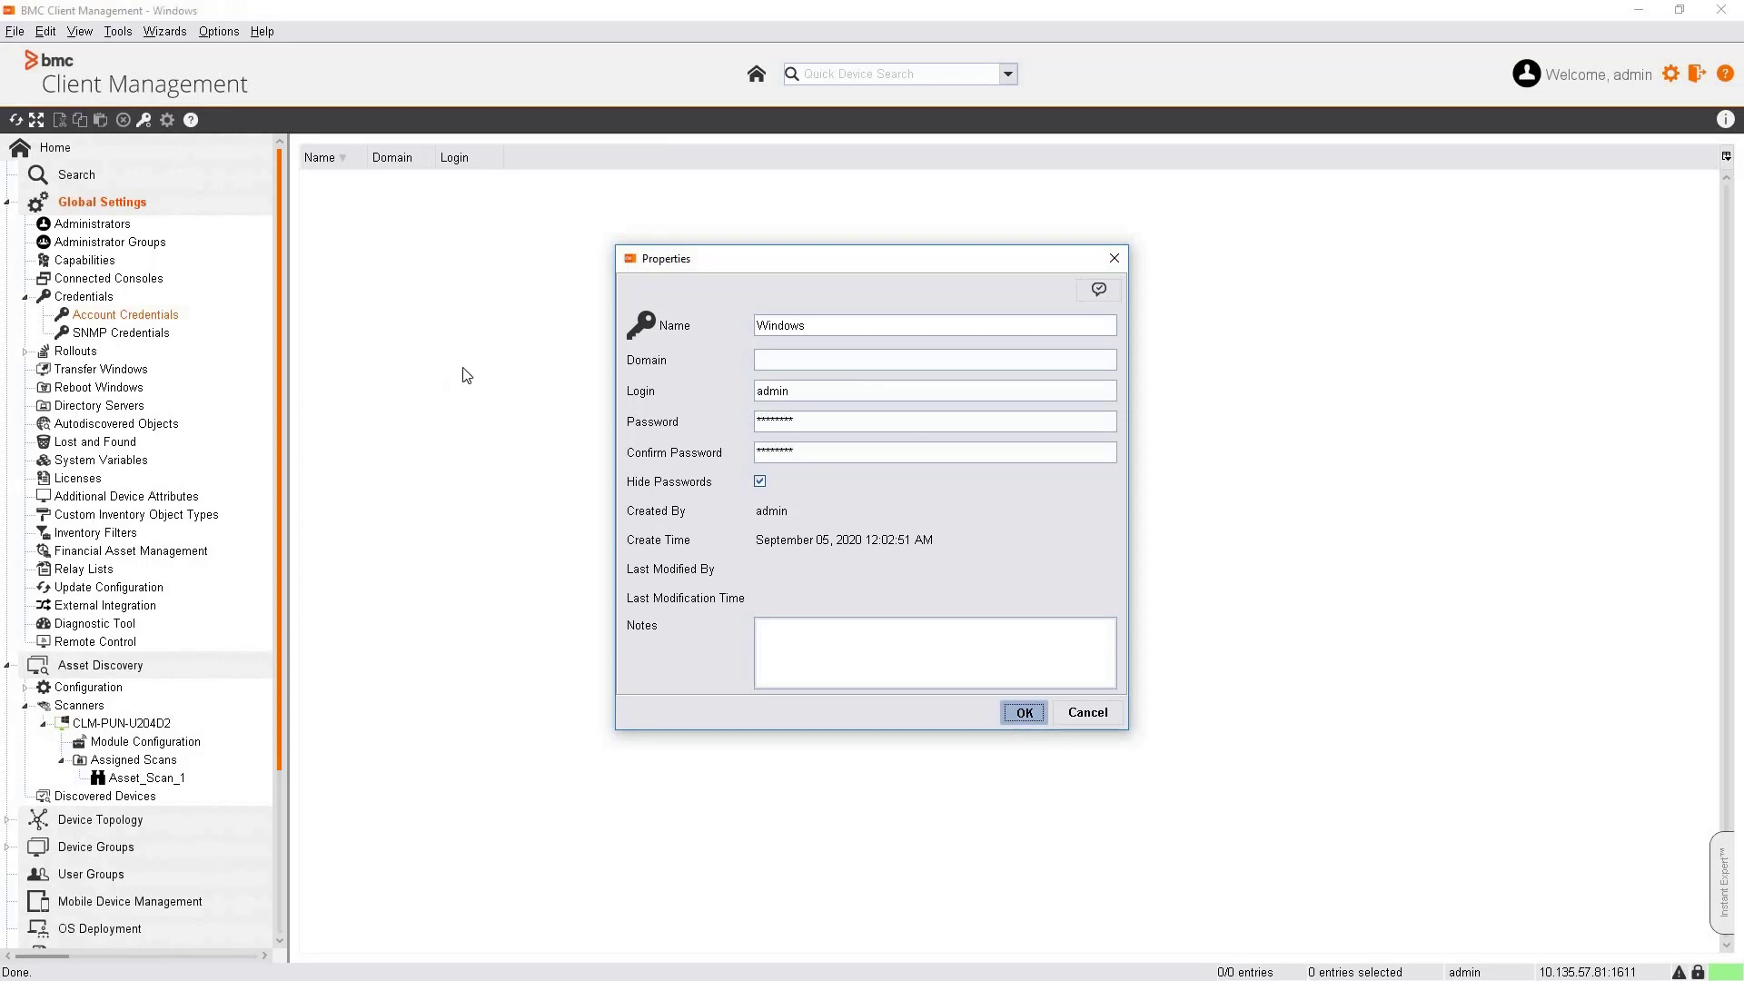
# - Create a Linux account credential with login root and its password
pyautogui.rightClick(354, 258)
pyautogui.click(418, 389)
pyautogui.write('Linux')
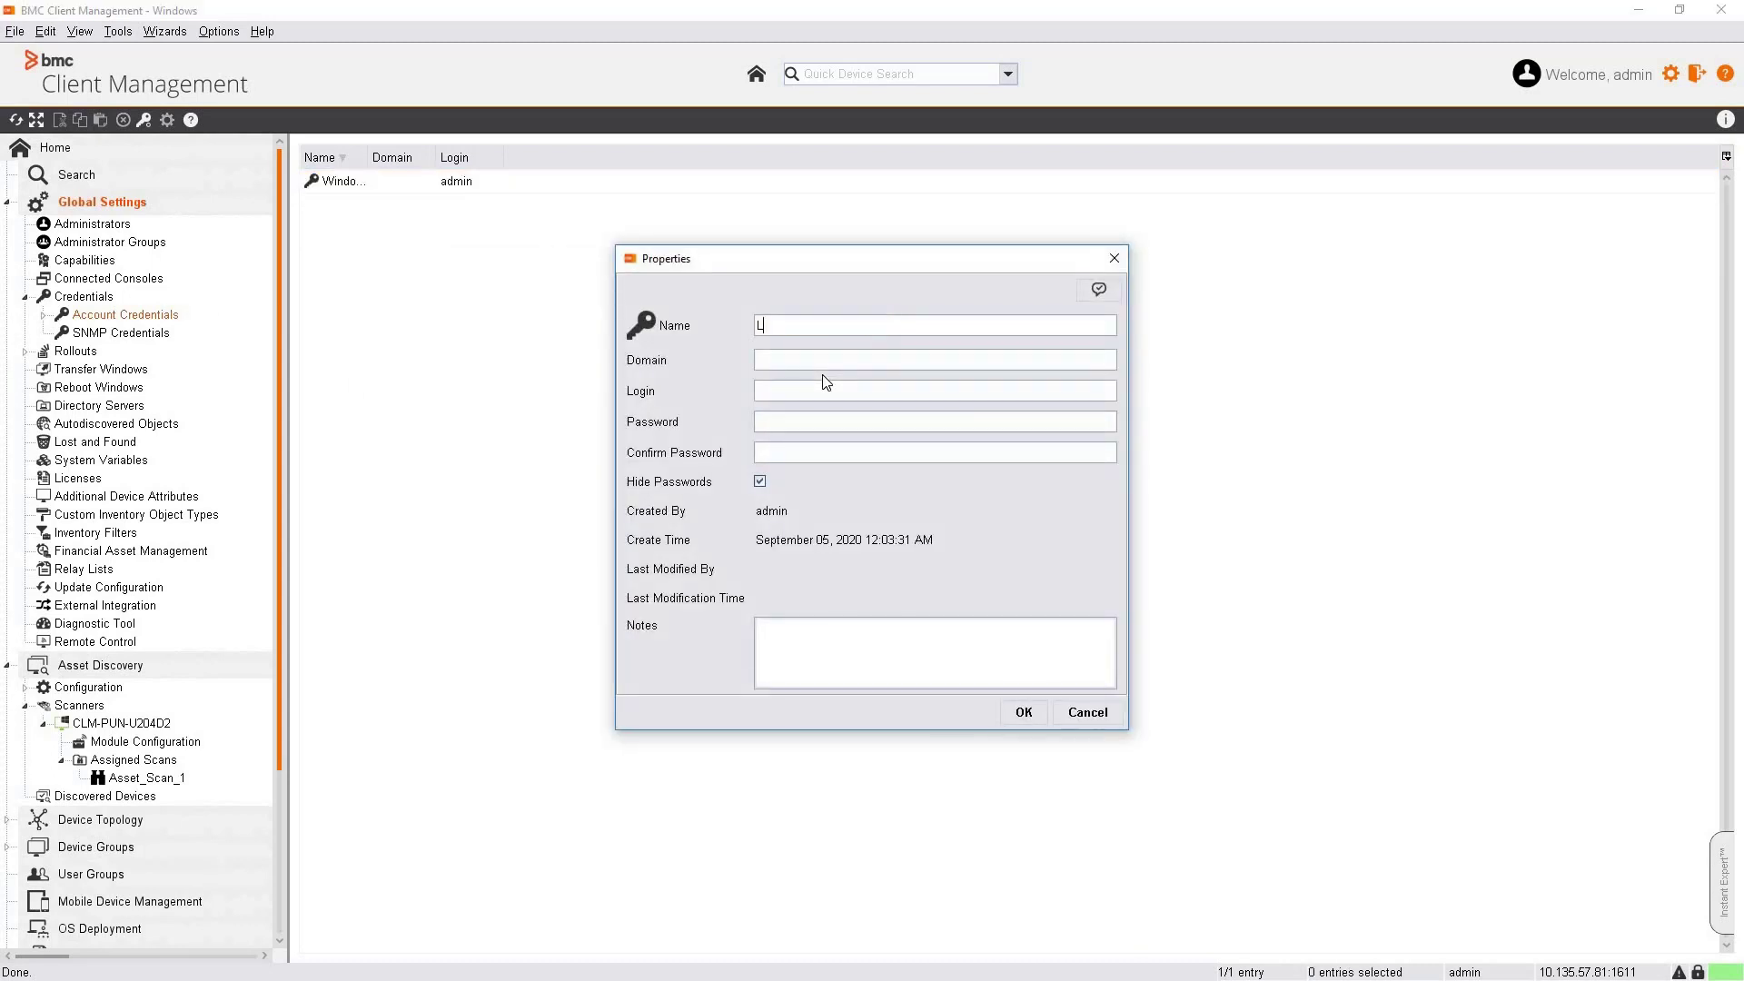
pyautogui.press('Tab')
pyautogui.write('root')
pyautogui.press('Tab')
pyautogui.write('*******')
pyautogui.press('Tab')
pyautogui.write('********')
pyautogui.press('Return')
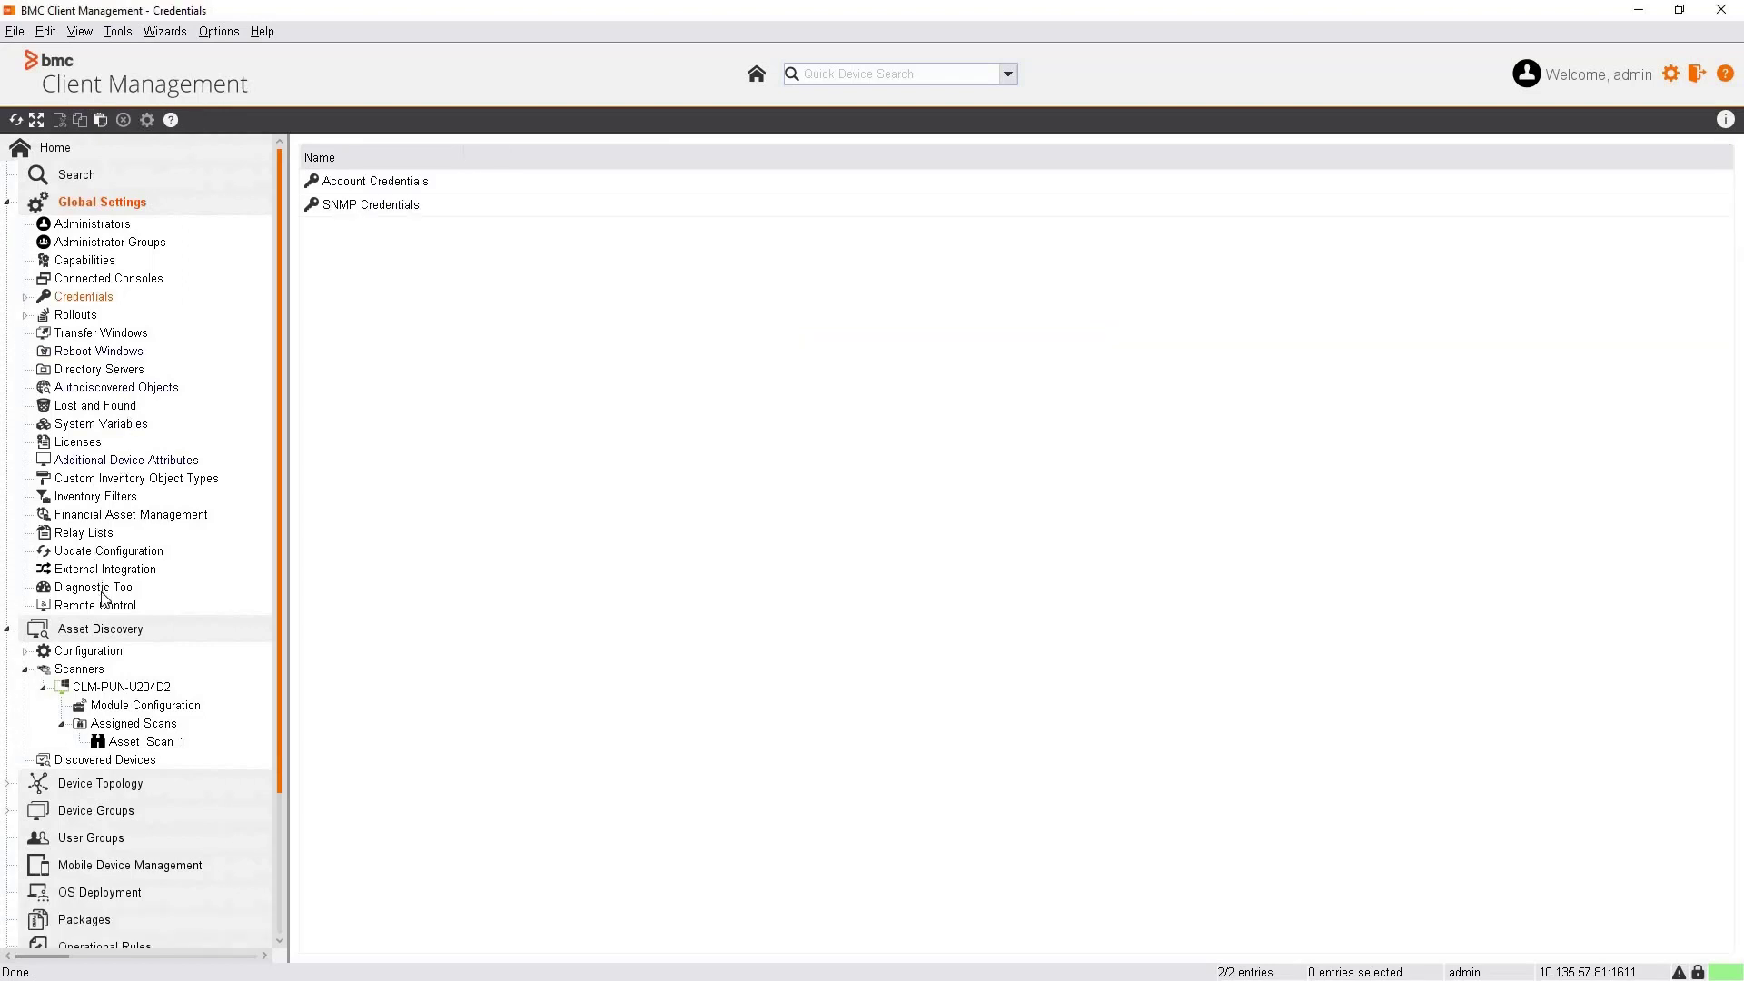
# - Open the Active Protocols settings of Scan_1_config under Asset Discovery
pyautogui.scroll(-3, 113, 572)
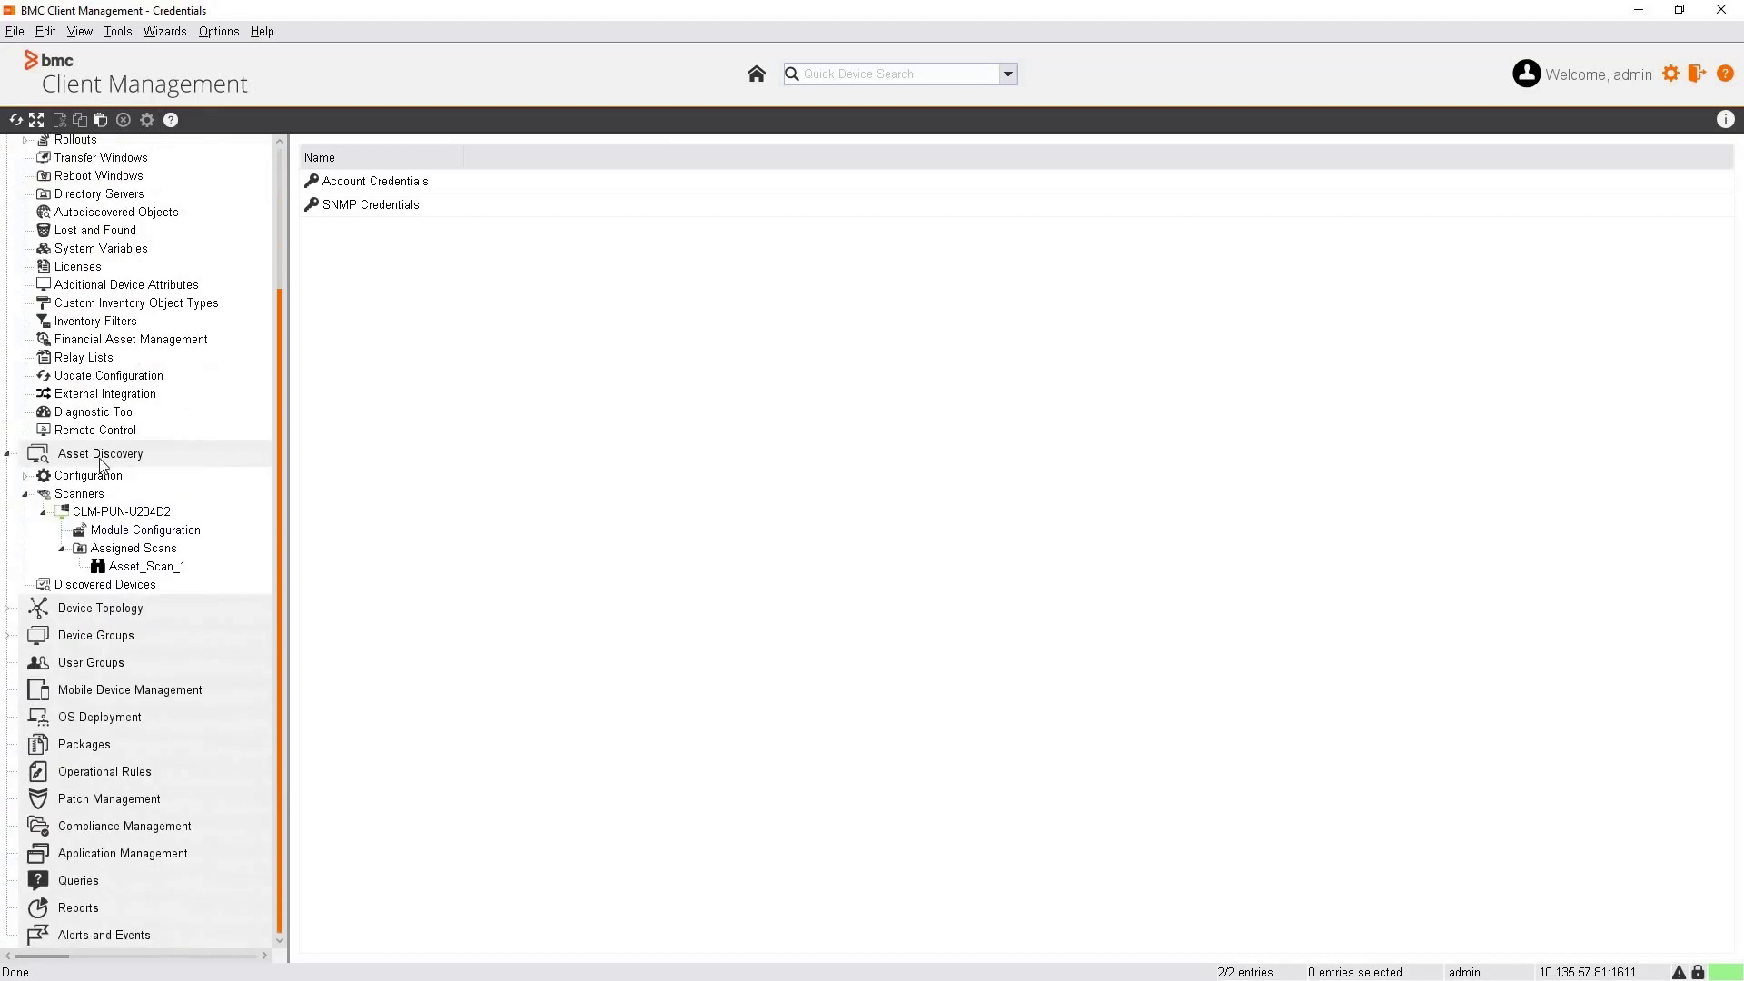
pyautogui.click(102, 454)
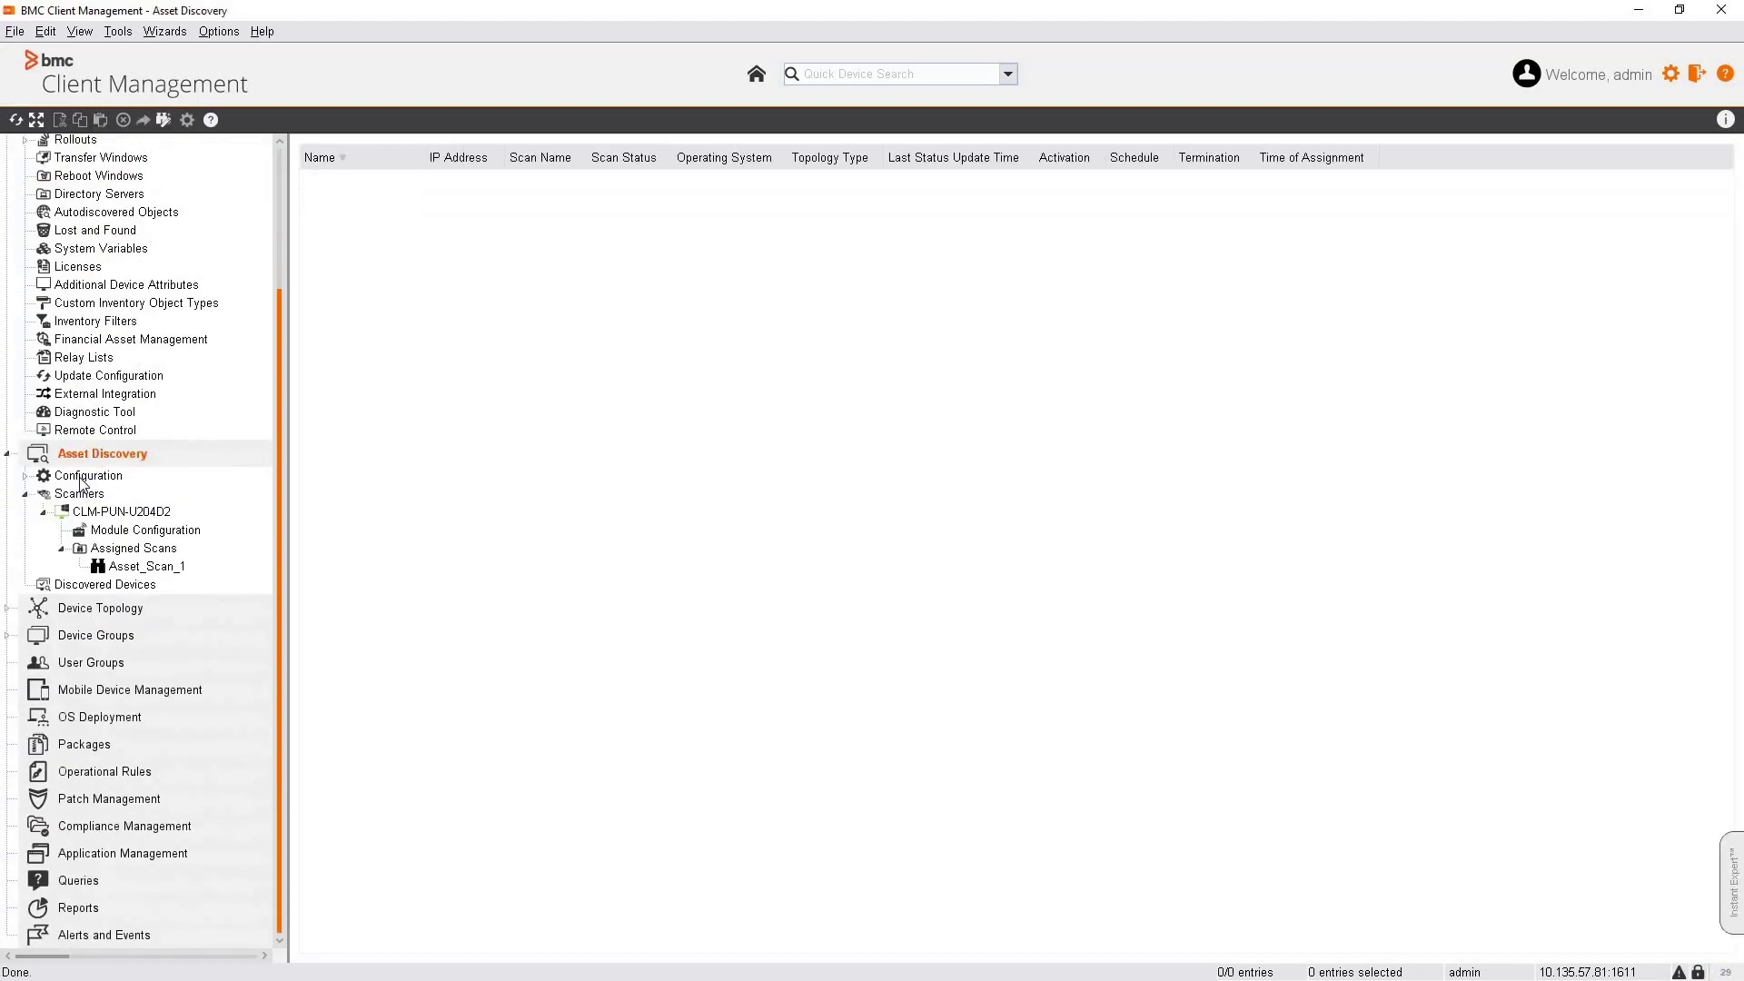
pyautogui.click(88, 476)
pyautogui.press('Down')
pyautogui.rightClick(377, 366)
pyautogui.doubleClick(378, 210)
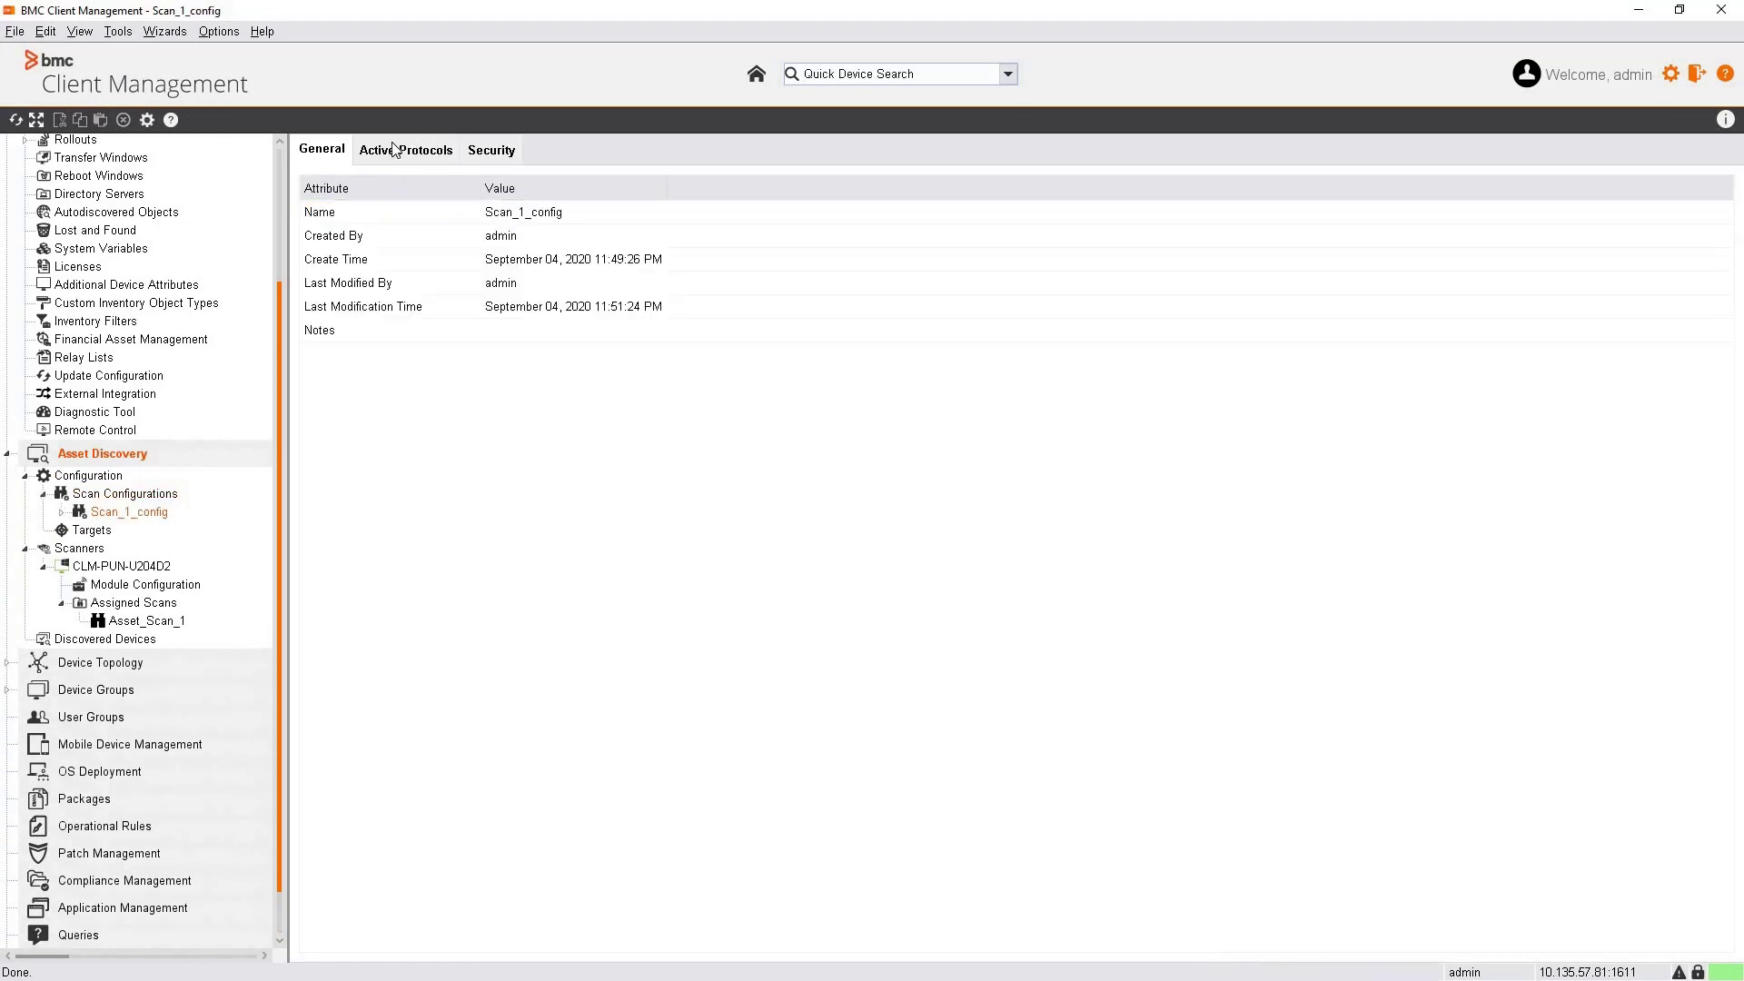
pyautogui.click(394, 148)
# - Assign the Windows credential to Windows (SMB) and the Linux credential to Linux/Unix (SSH)
pyautogui.doubleClick(527, 211)
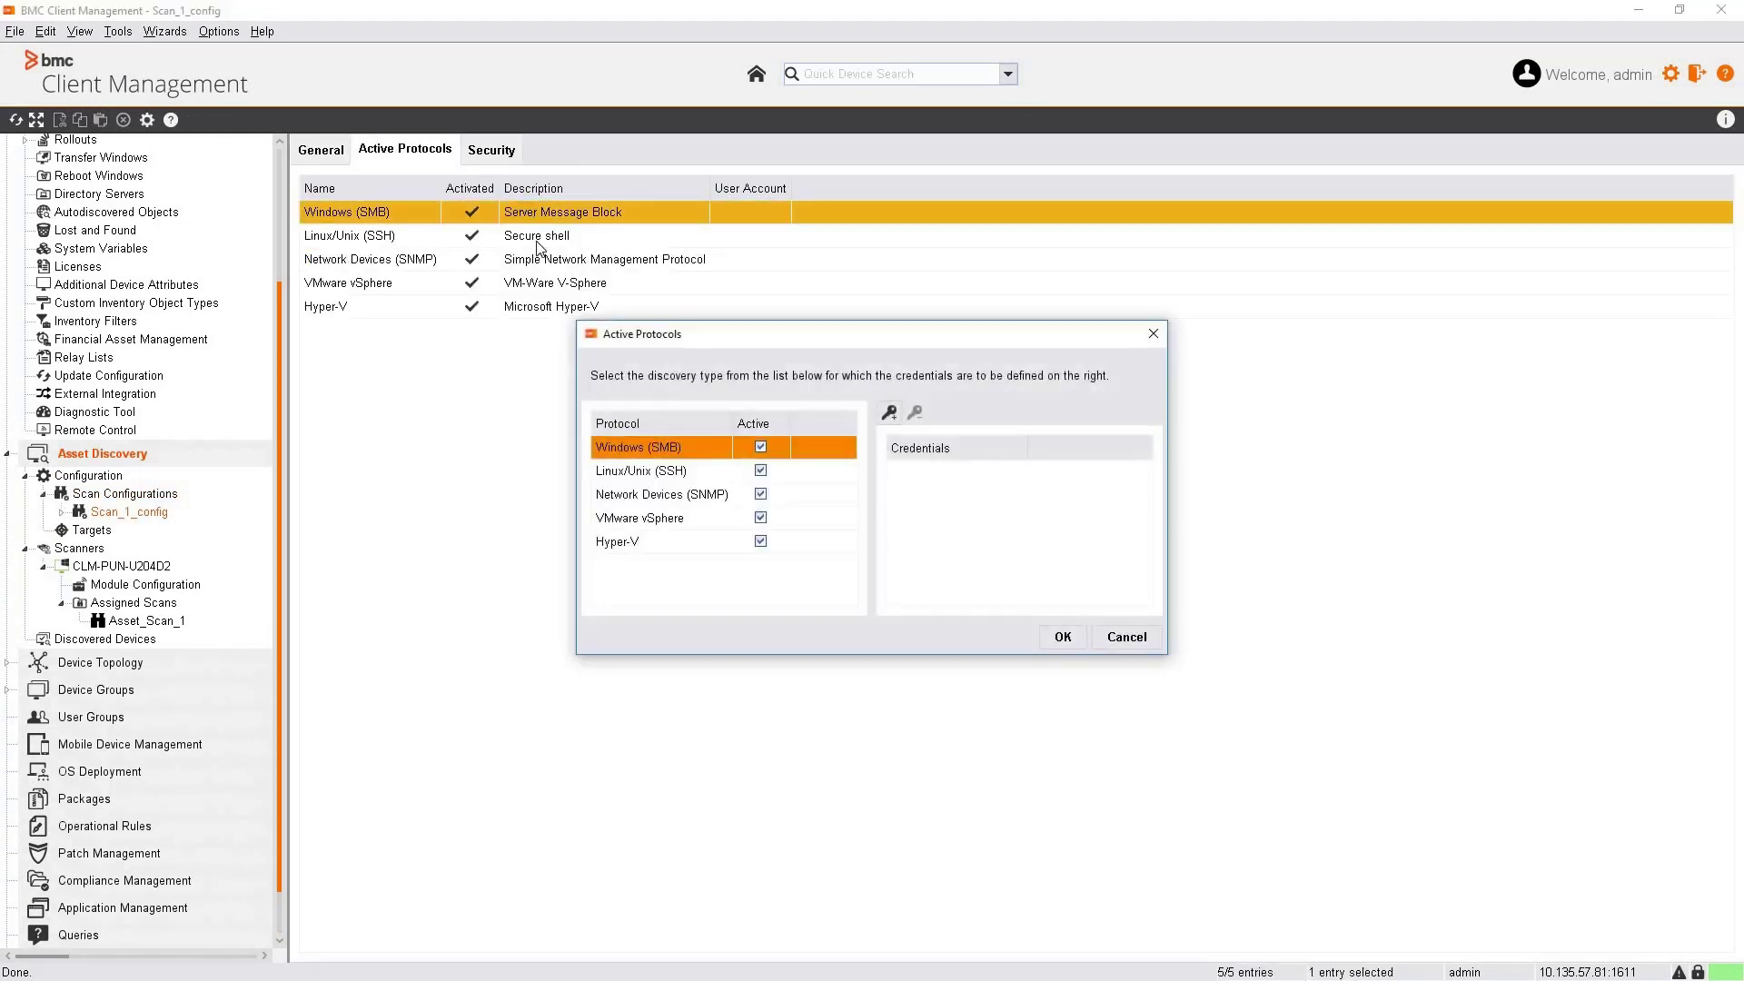
pyautogui.click(895, 416)
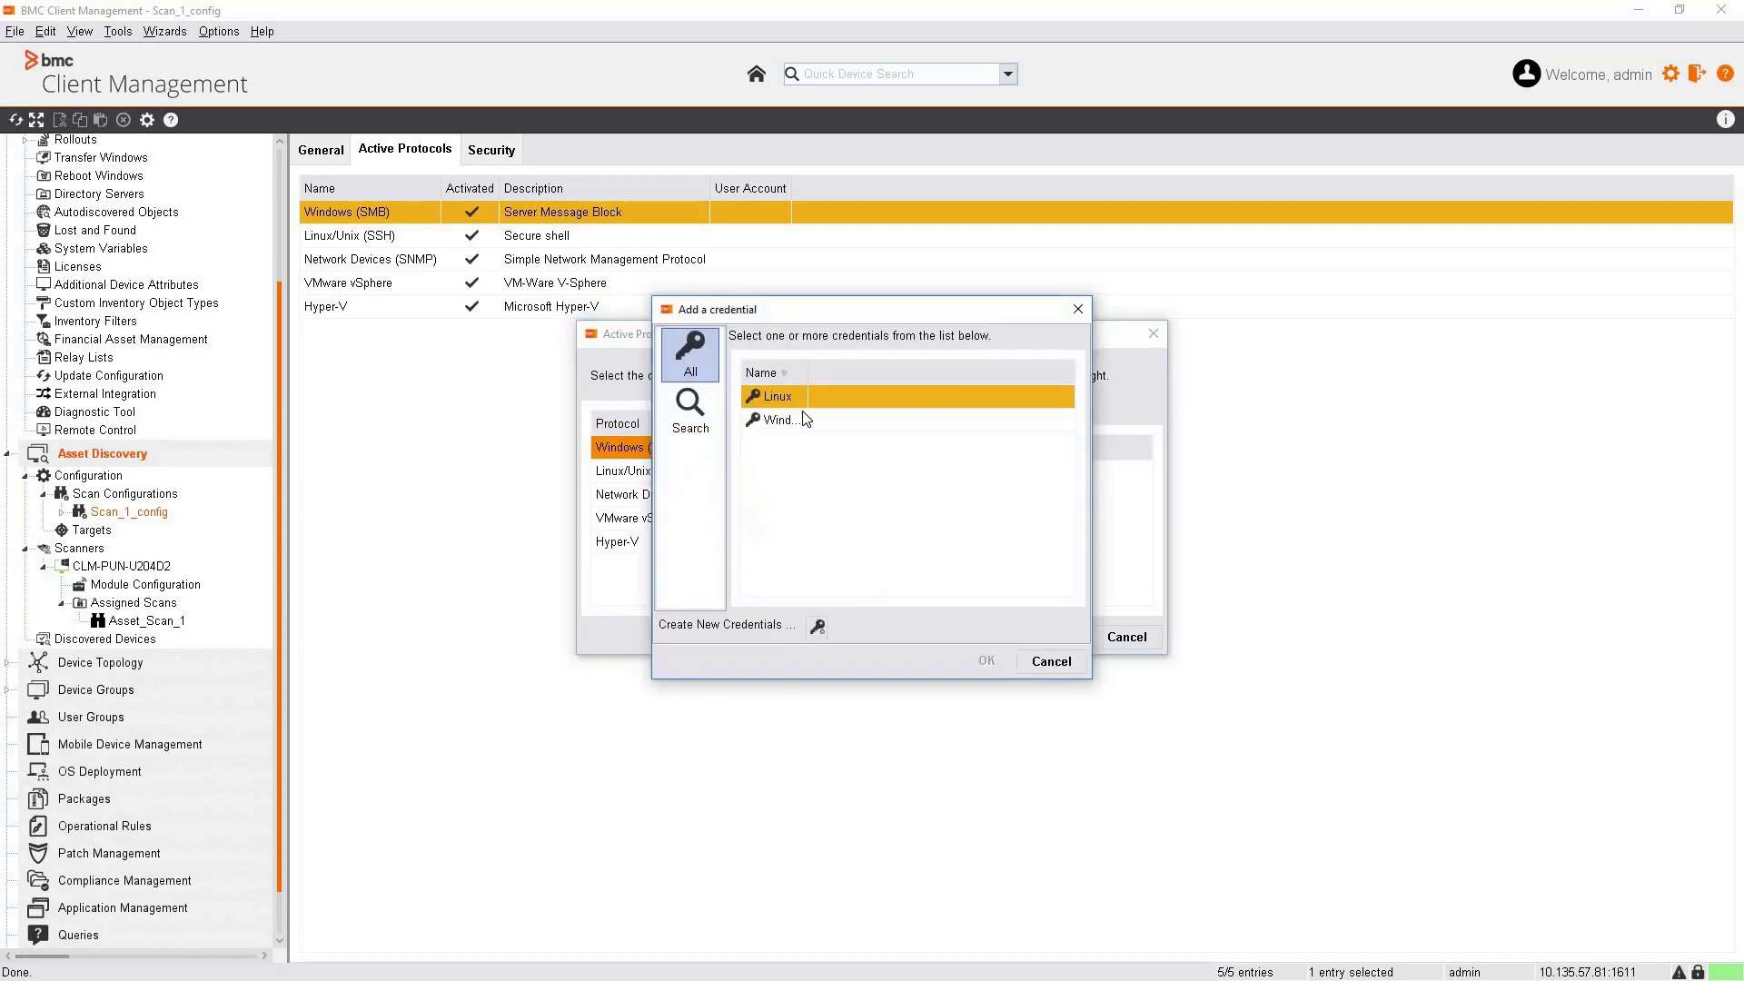
pyautogui.click(799, 422)
pyautogui.click(986, 663)
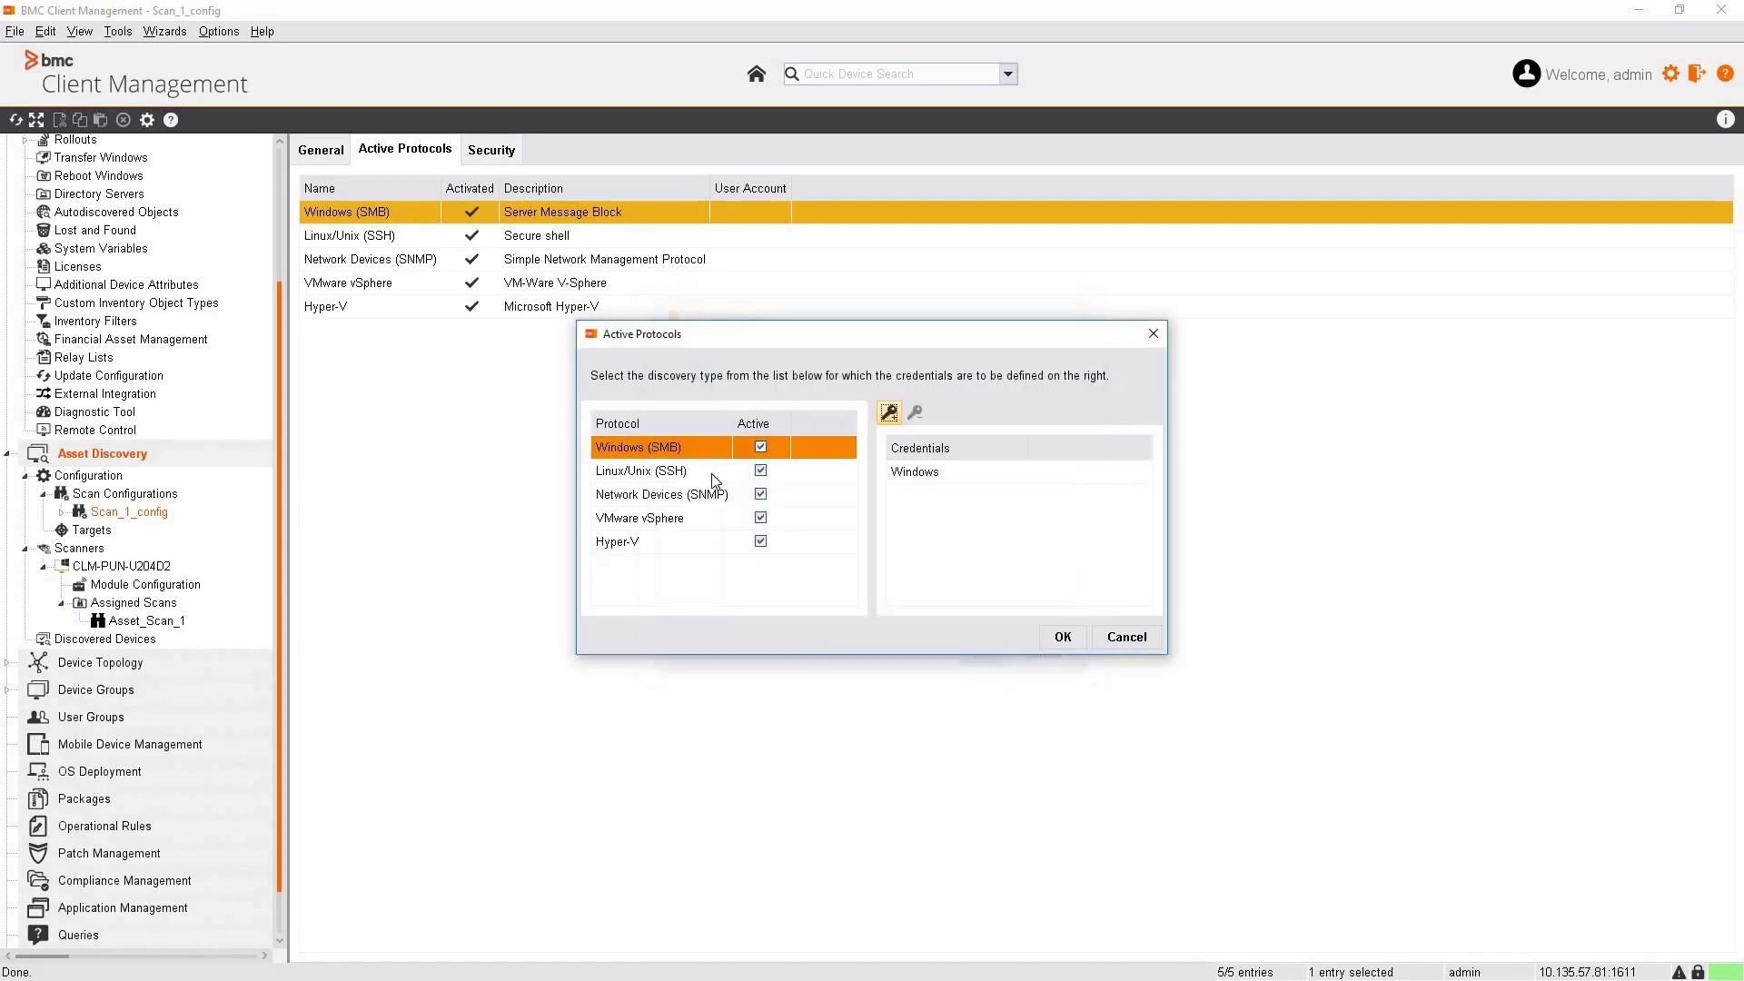
pyautogui.click(690, 471)
pyautogui.click(888, 414)
pyautogui.click(774, 397)
pyautogui.click(988, 661)
# - Deactivate Hyper-V, keeping only SMB and SSH active, and apply the settings
pyautogui.click(760, 543)
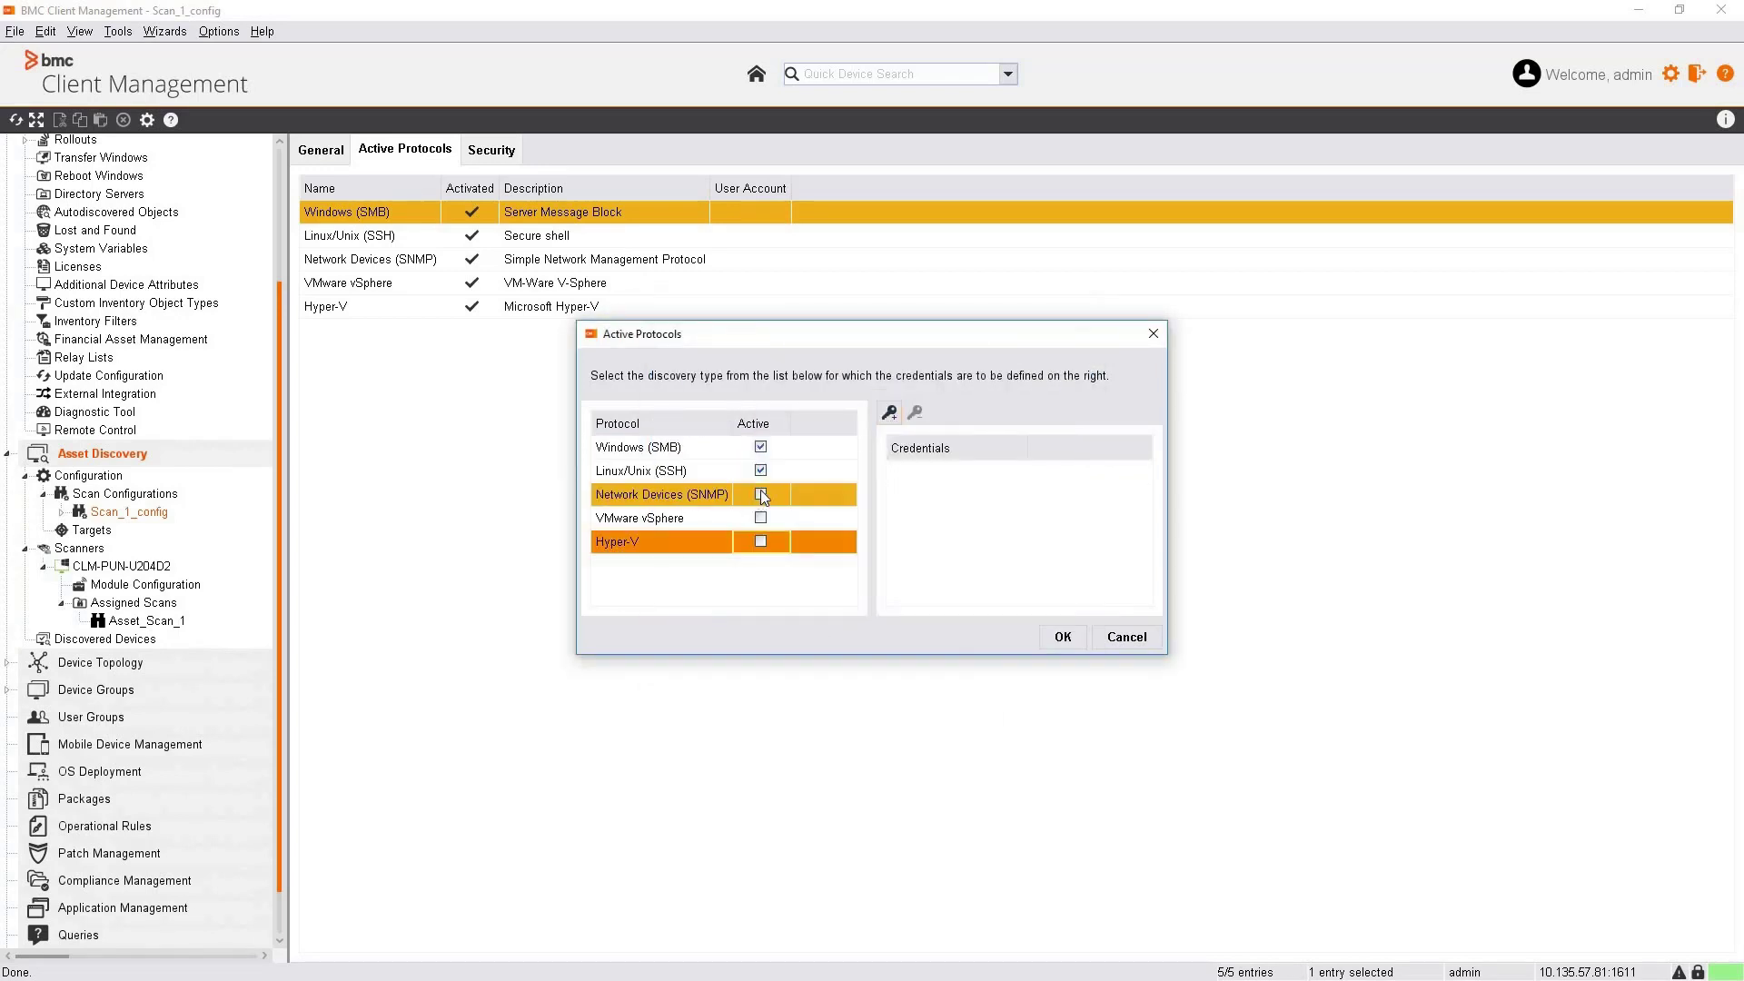
pyautogui.click(658, 449)
pyautogui.click(657, 467)
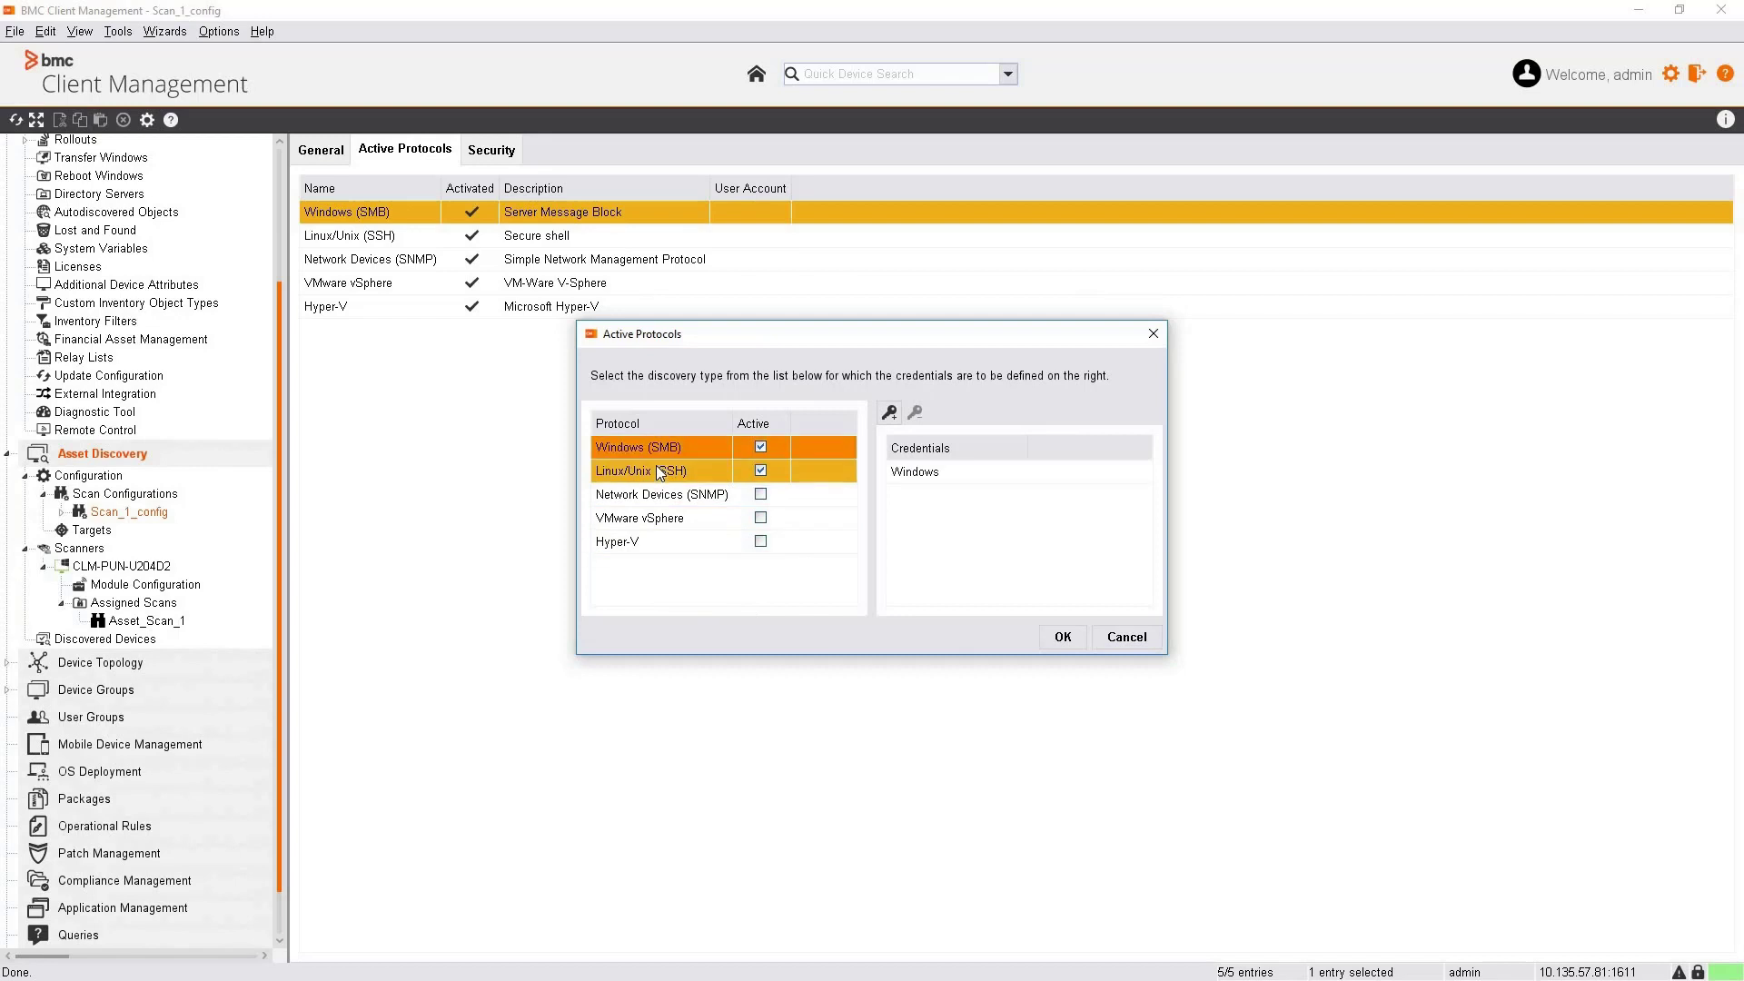
pyautogui.click(1063, 638)
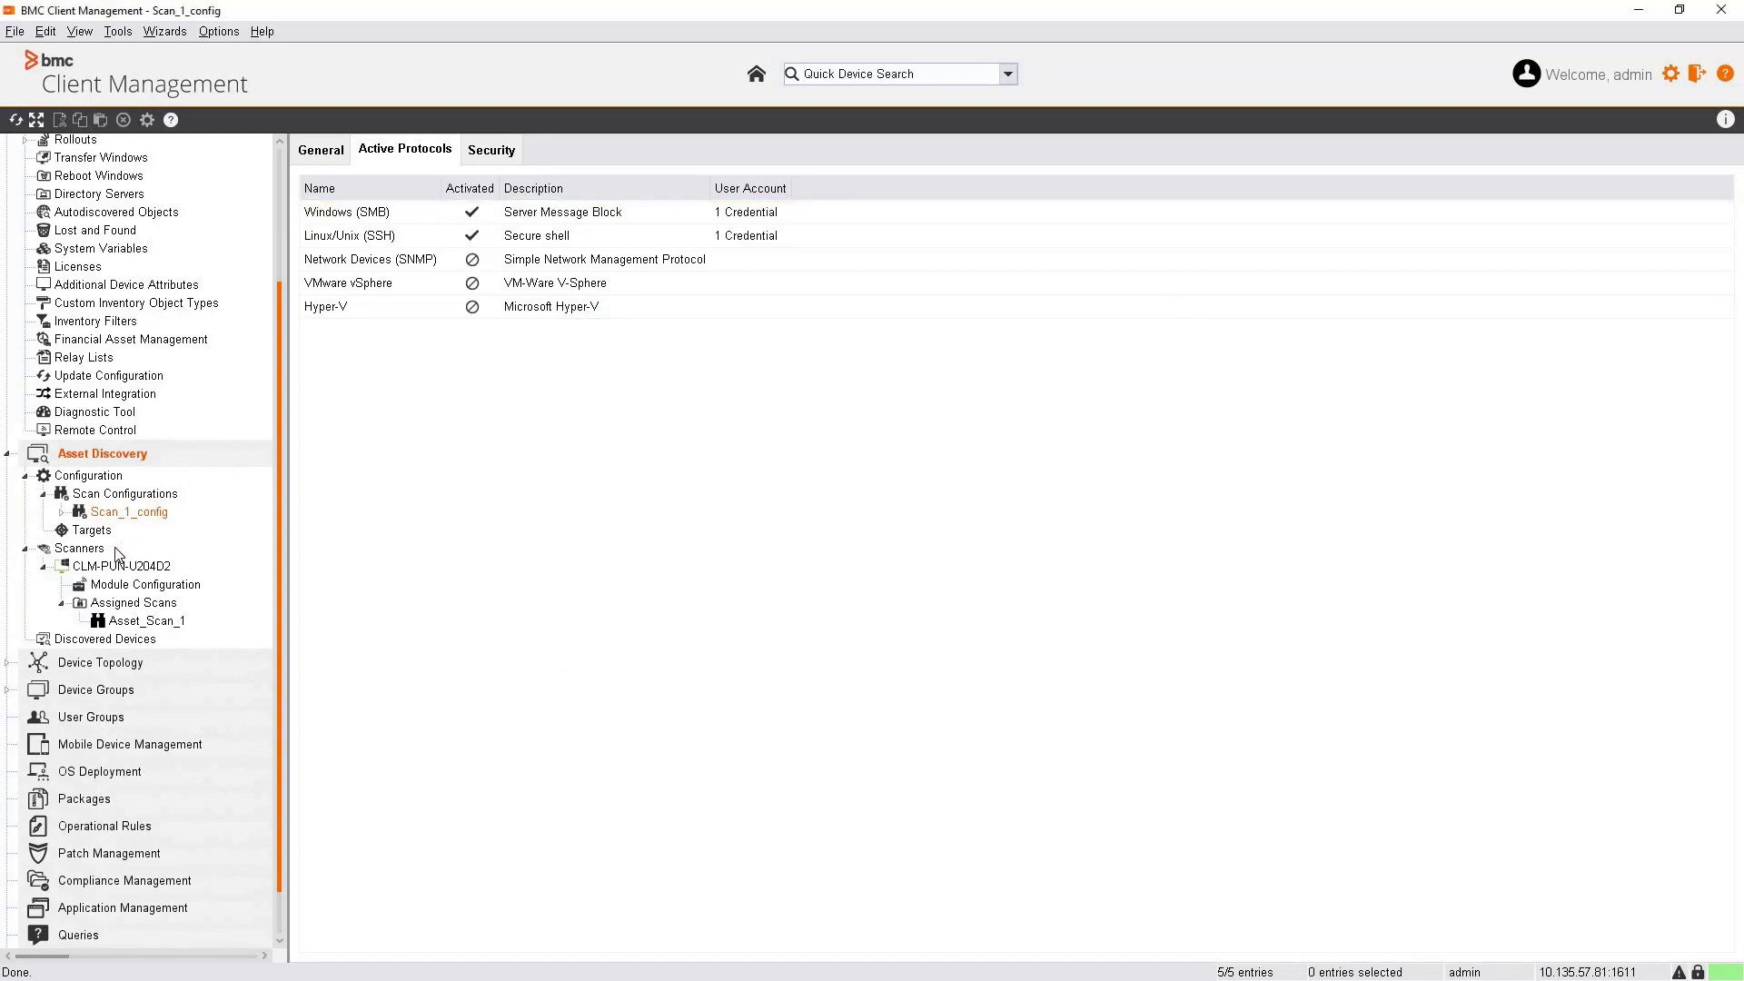
# - Show Asset_Scan_1's assigned schedule and refresh its status
pyautogui.click(136, 620)
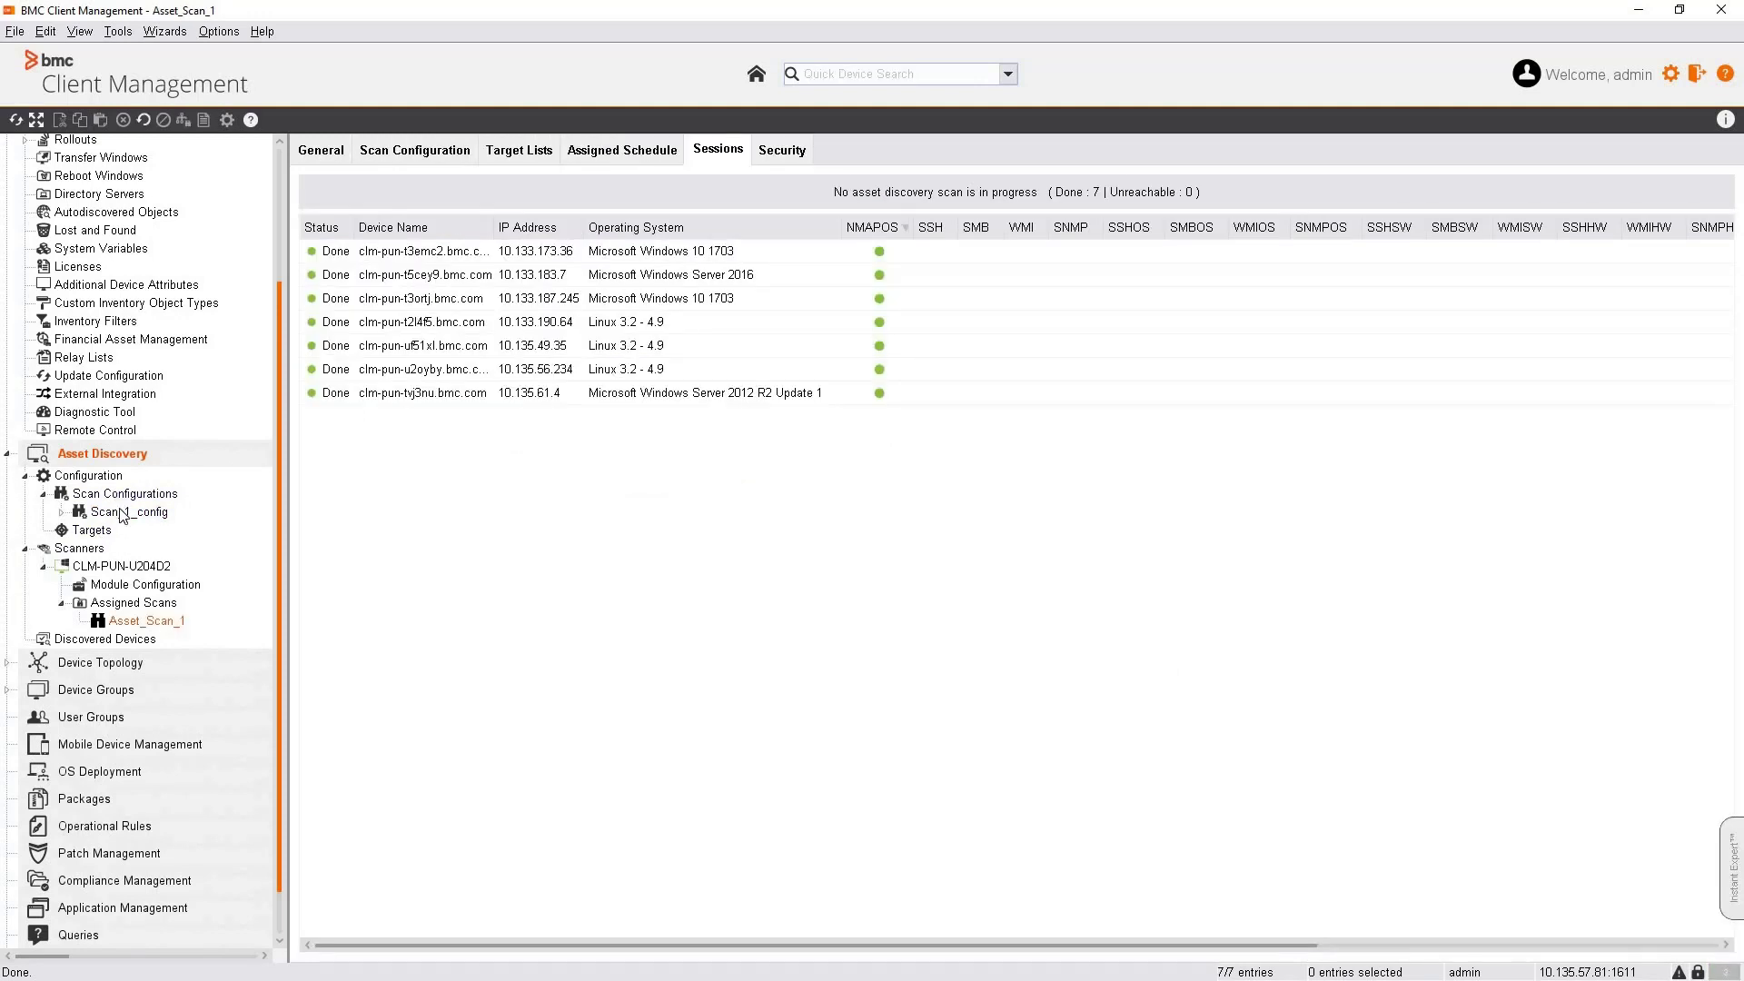
pyautogui.click(581, 151)
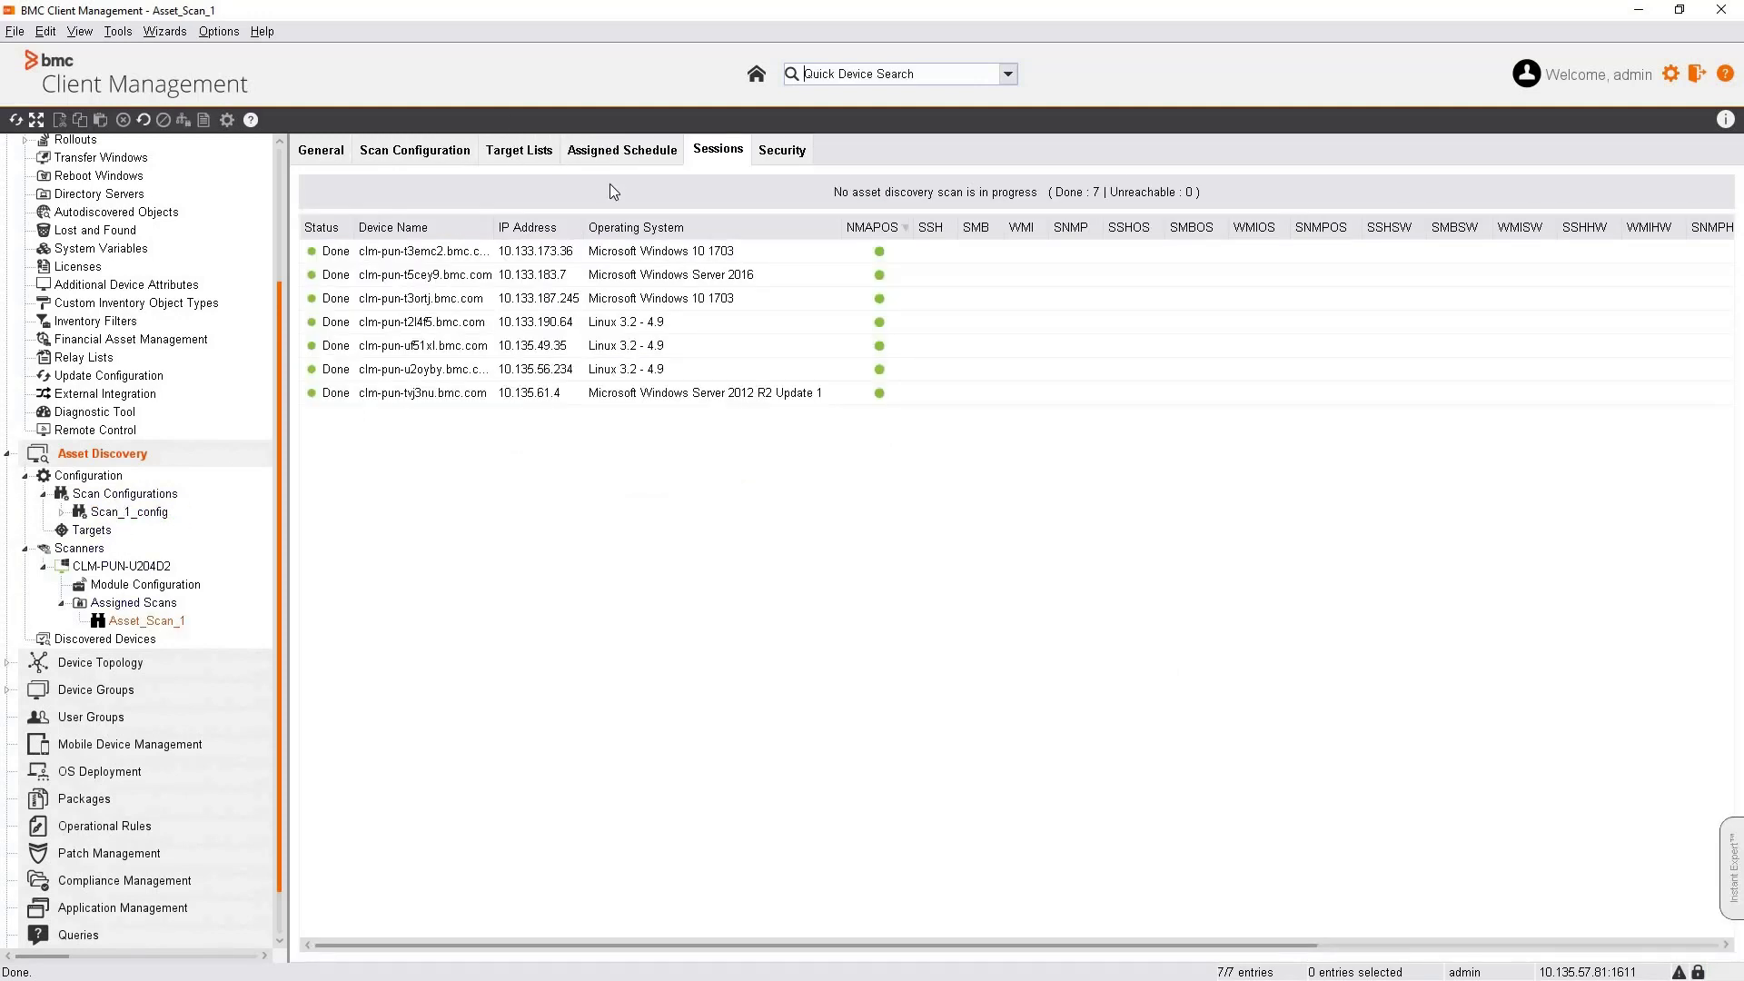
pyautogui.rightClick(601, 268)
pyautogui.click(613, 274)
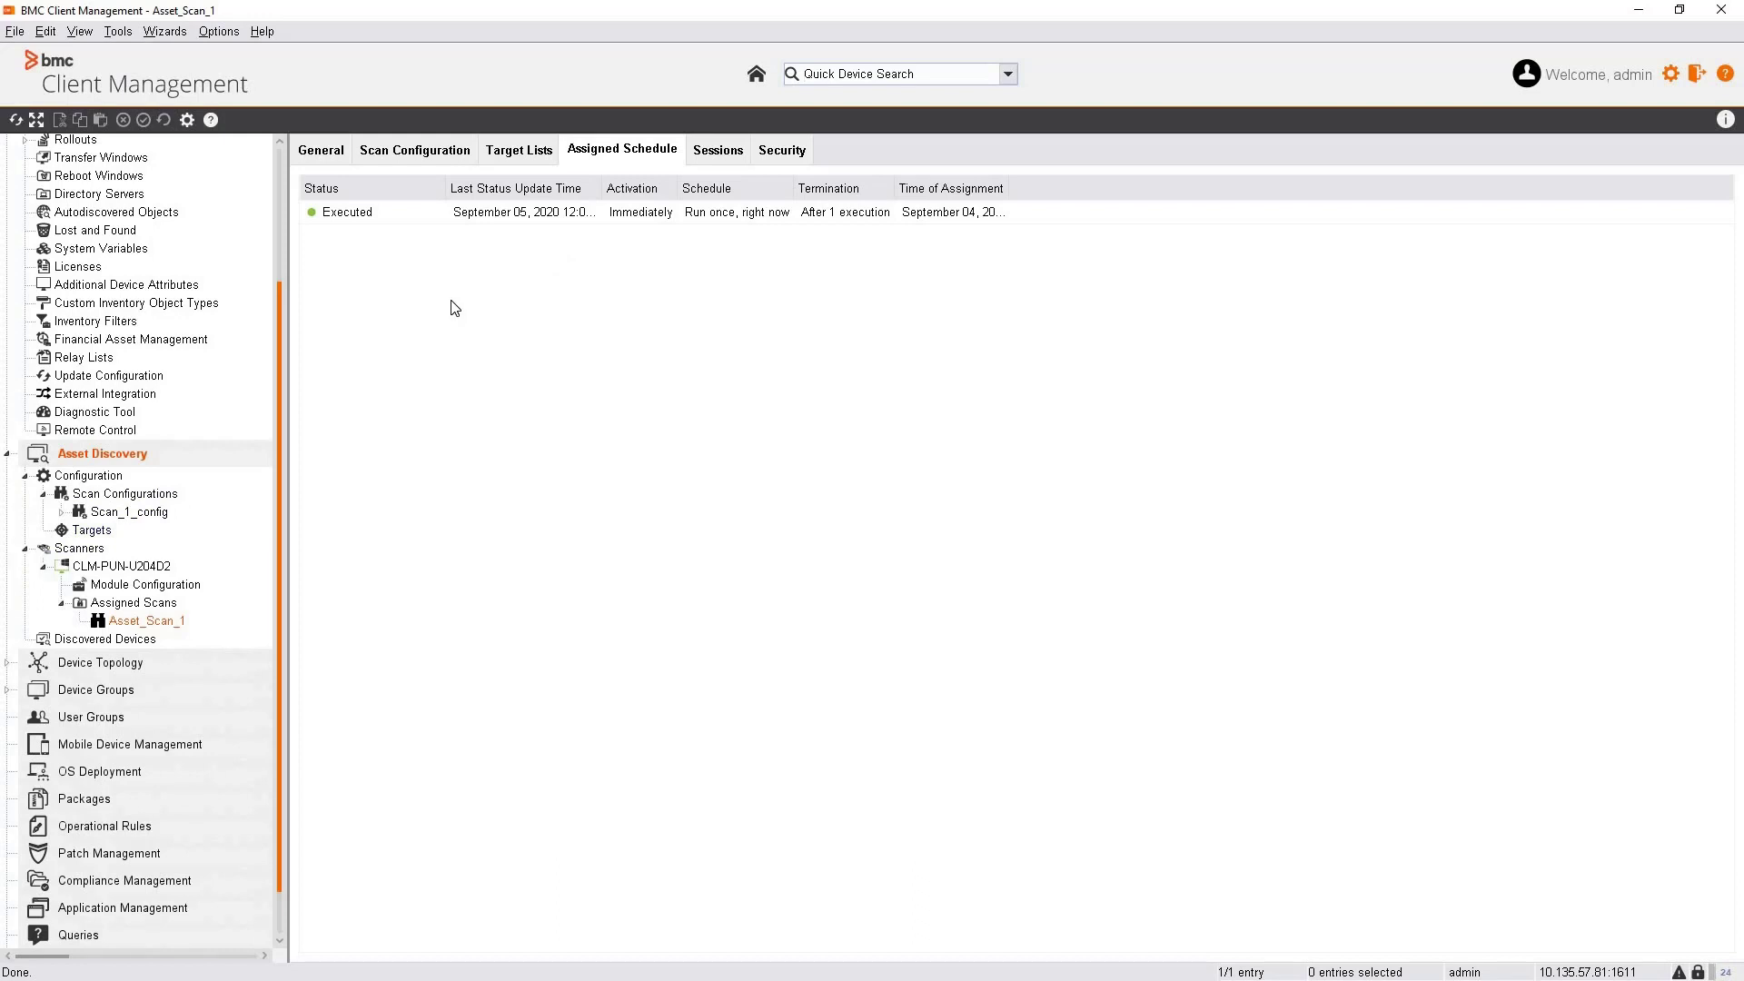
# - Reassign the Executed schedule entry so its status becomes Reassignment Waiting
pyautogui.click(387, 213)
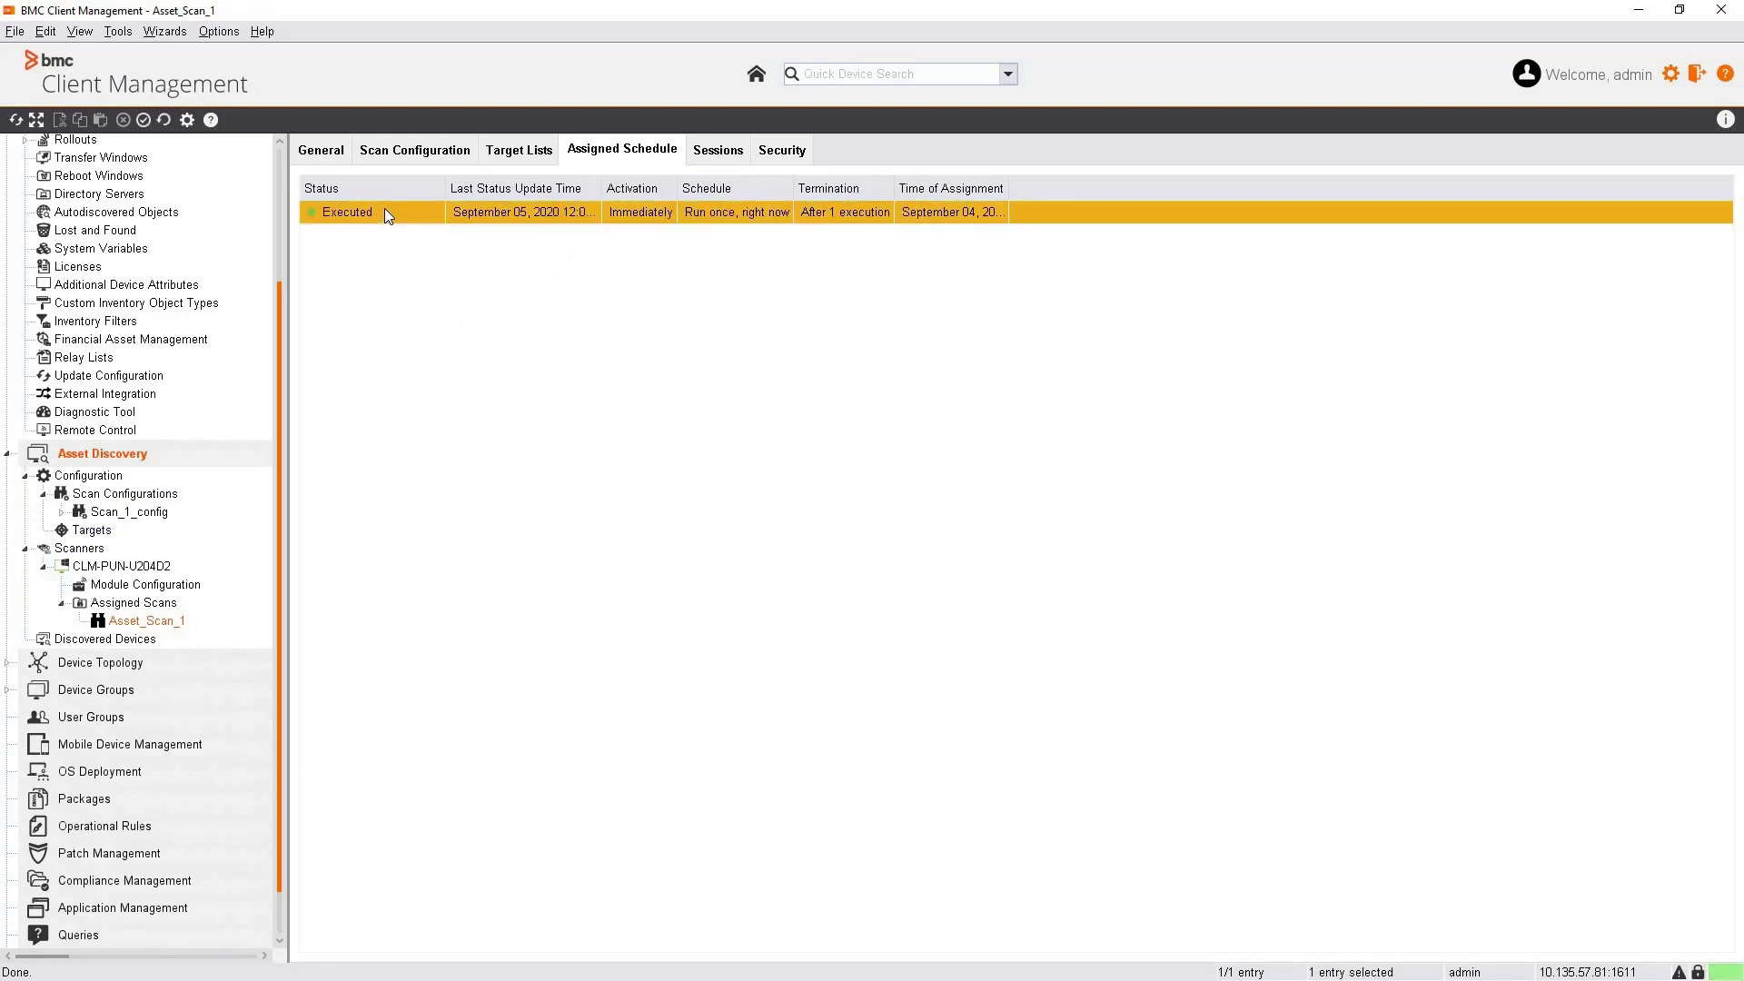
pyautogui.rightClick(384, 209)
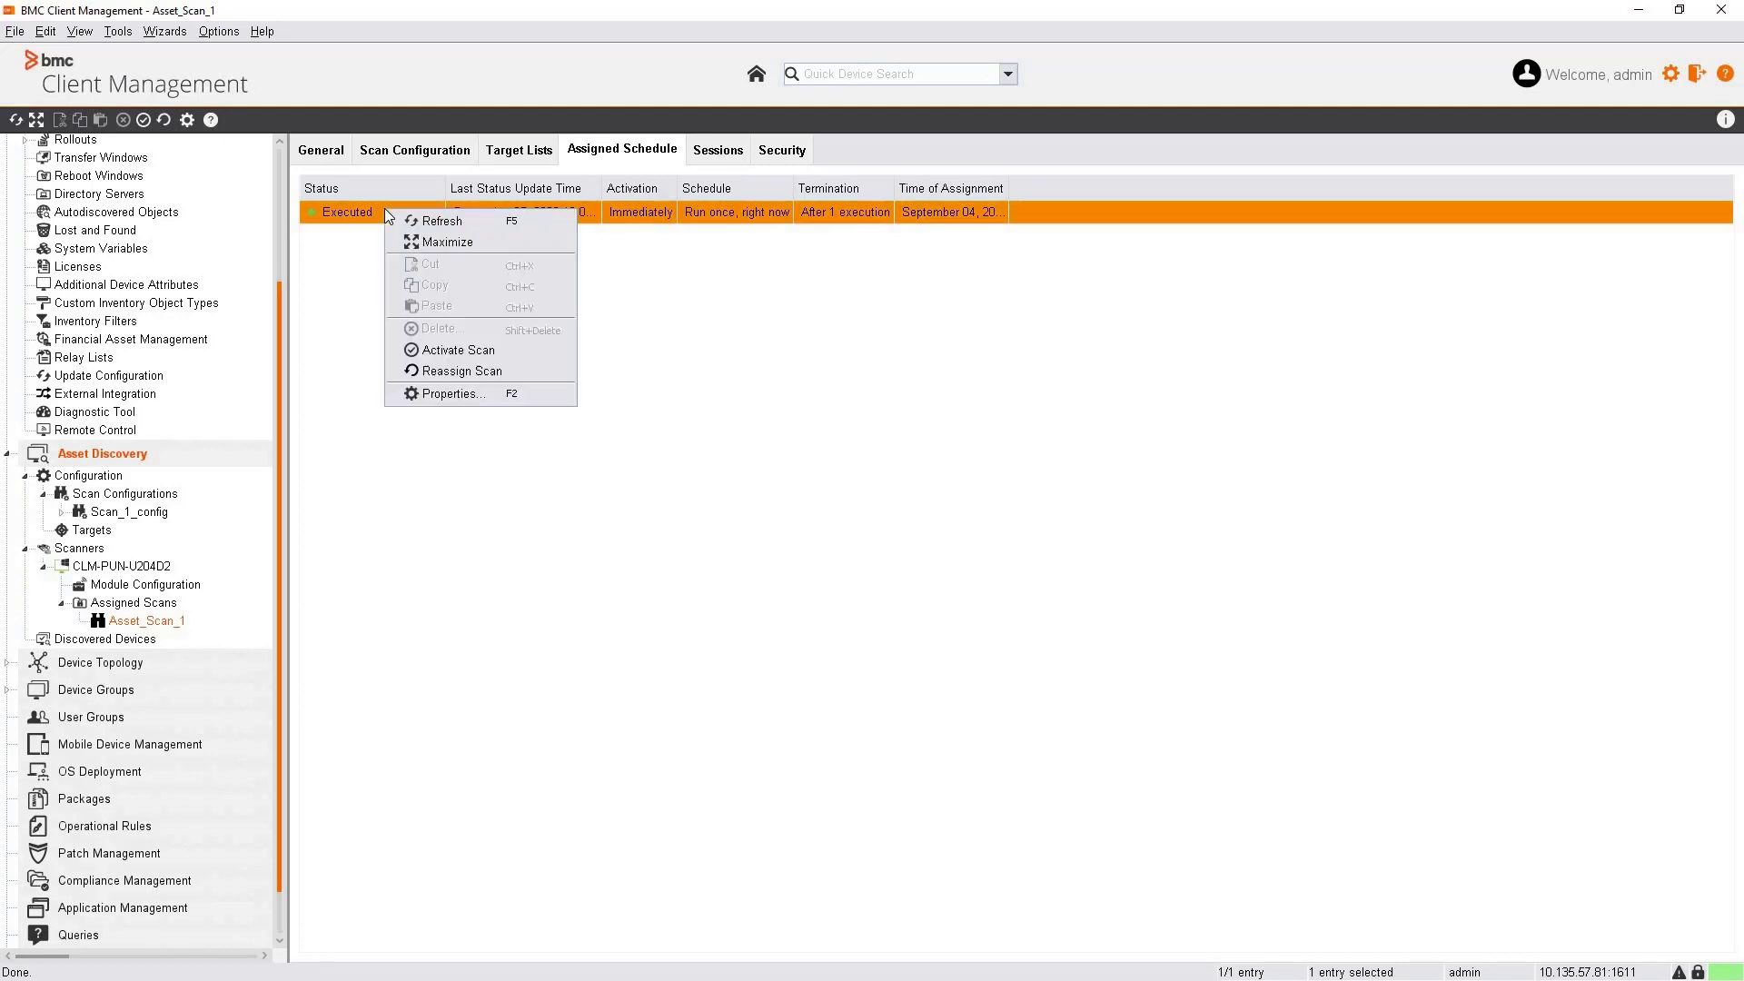
pyautogui.click(462, 372)
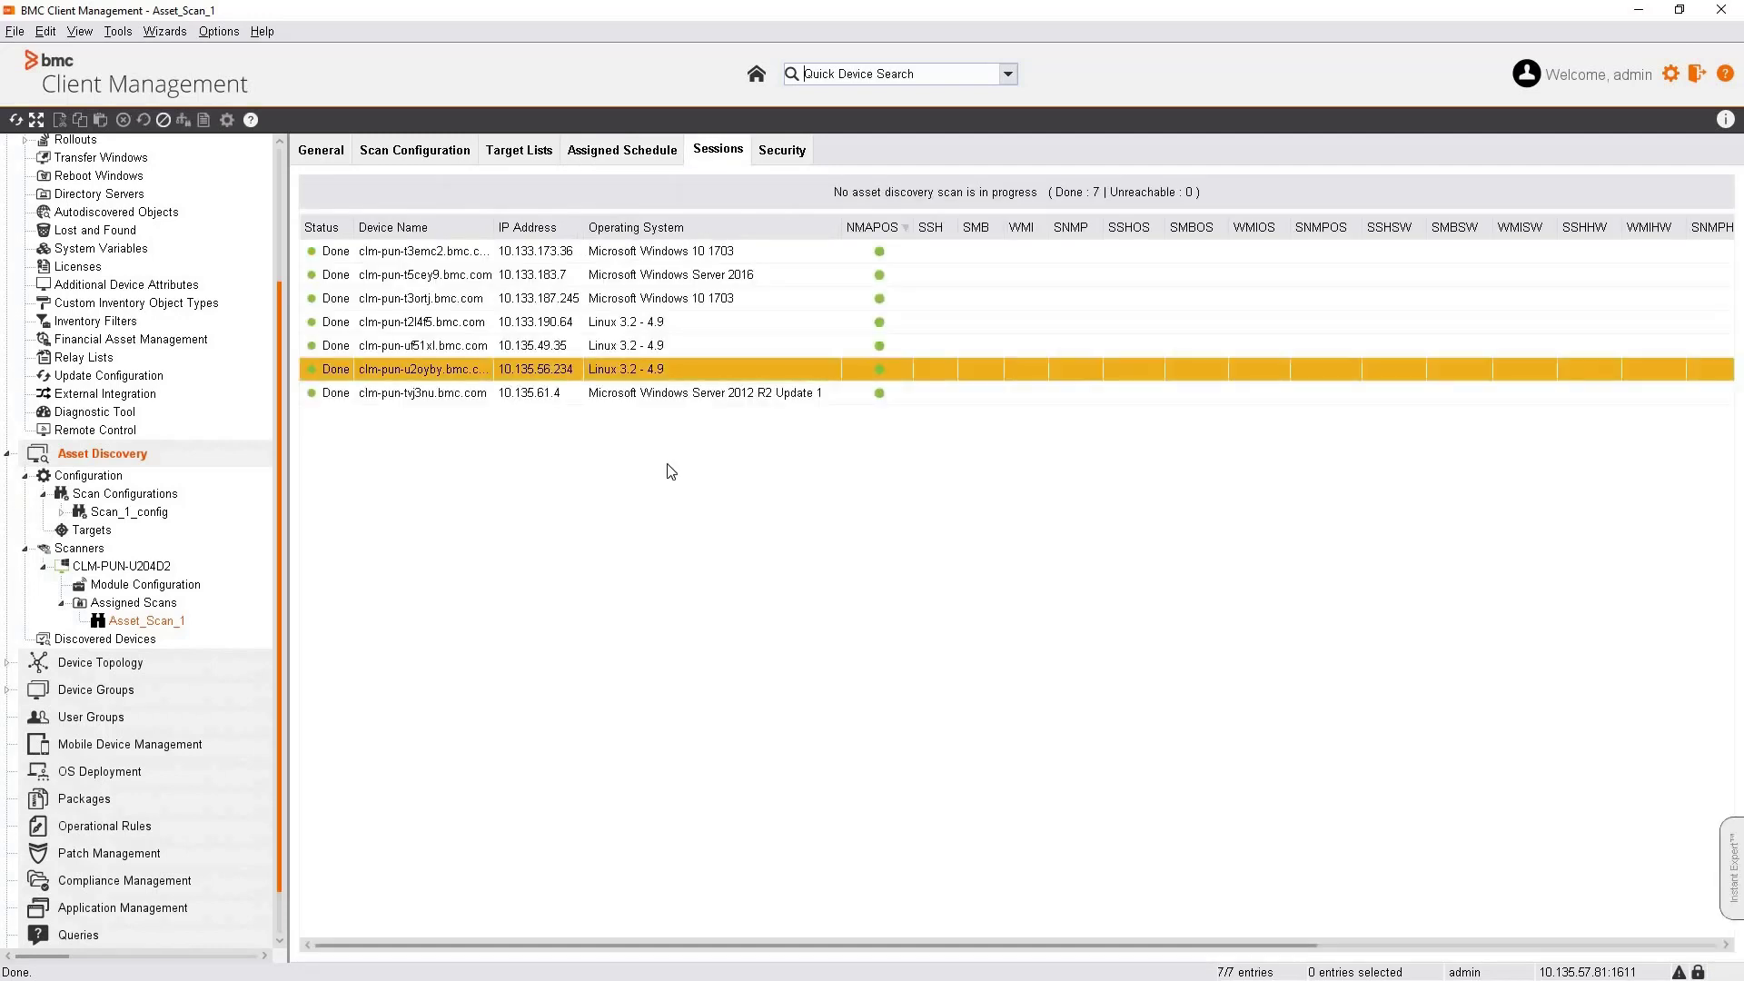
pyautogui.rightClick(667, 466)
# - Refresh the scan sessions repeatedly until all seven devices finish scanning
pyautogui.click(686, 481)
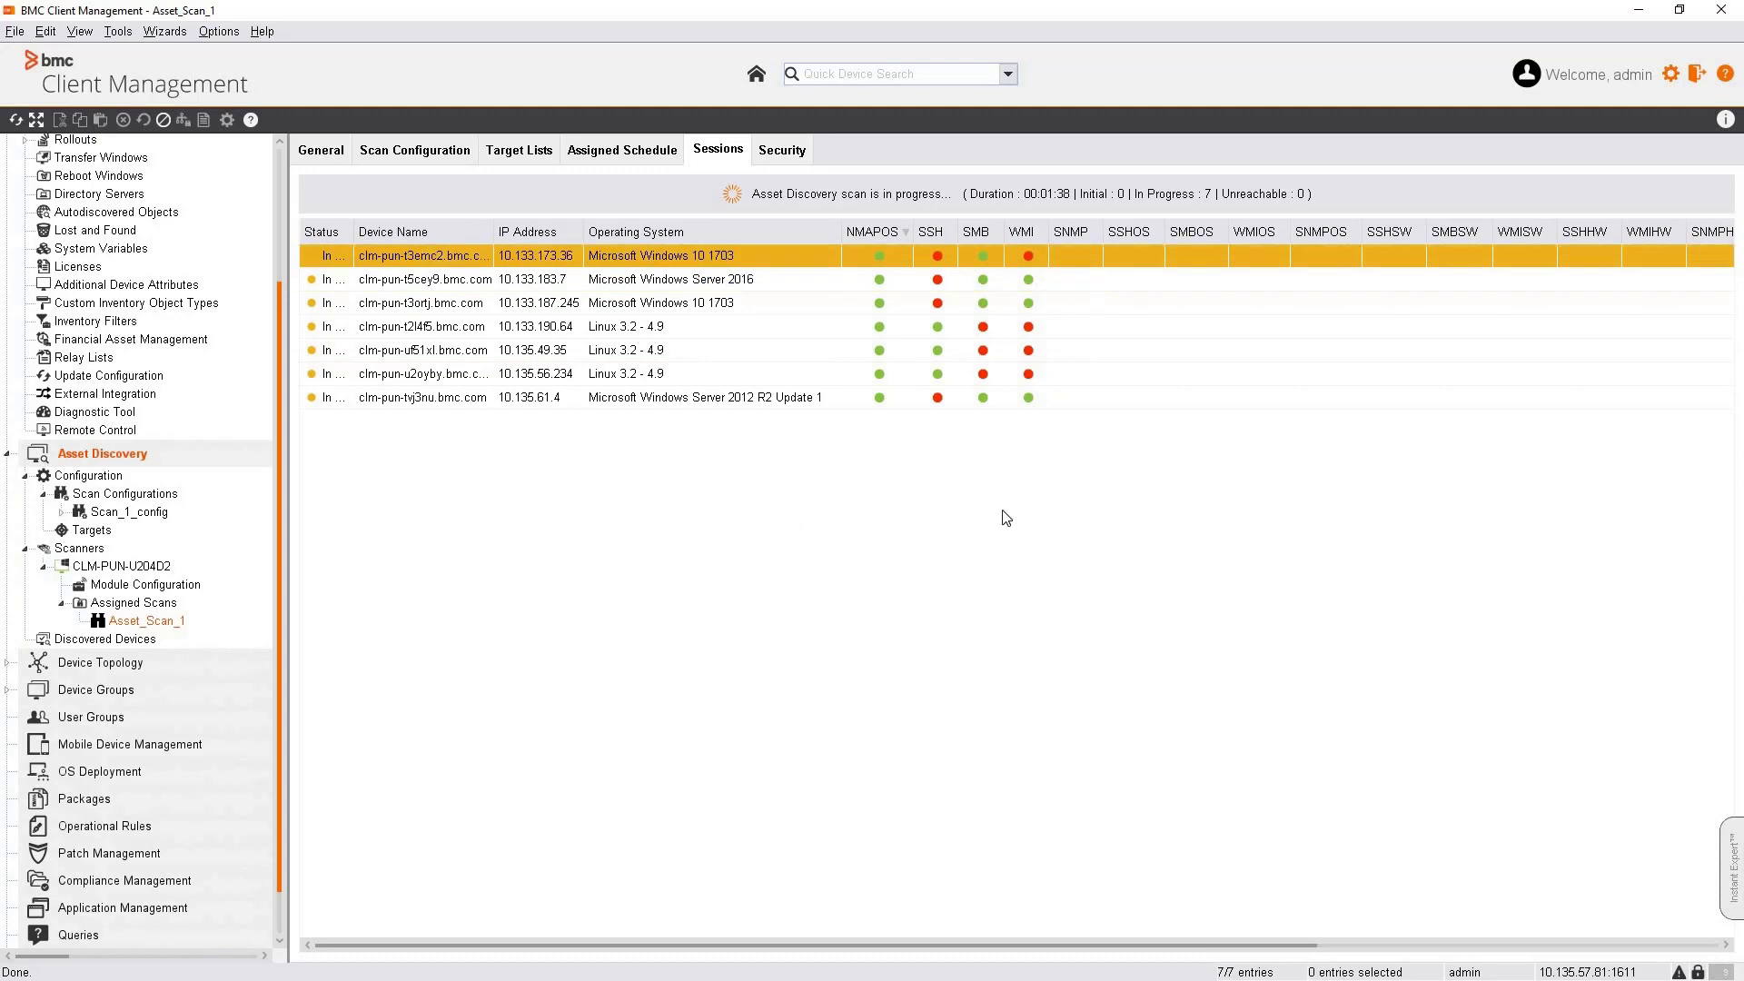
pyautogui.rightClick(756, 489)
pyautogui.click(768, 493)
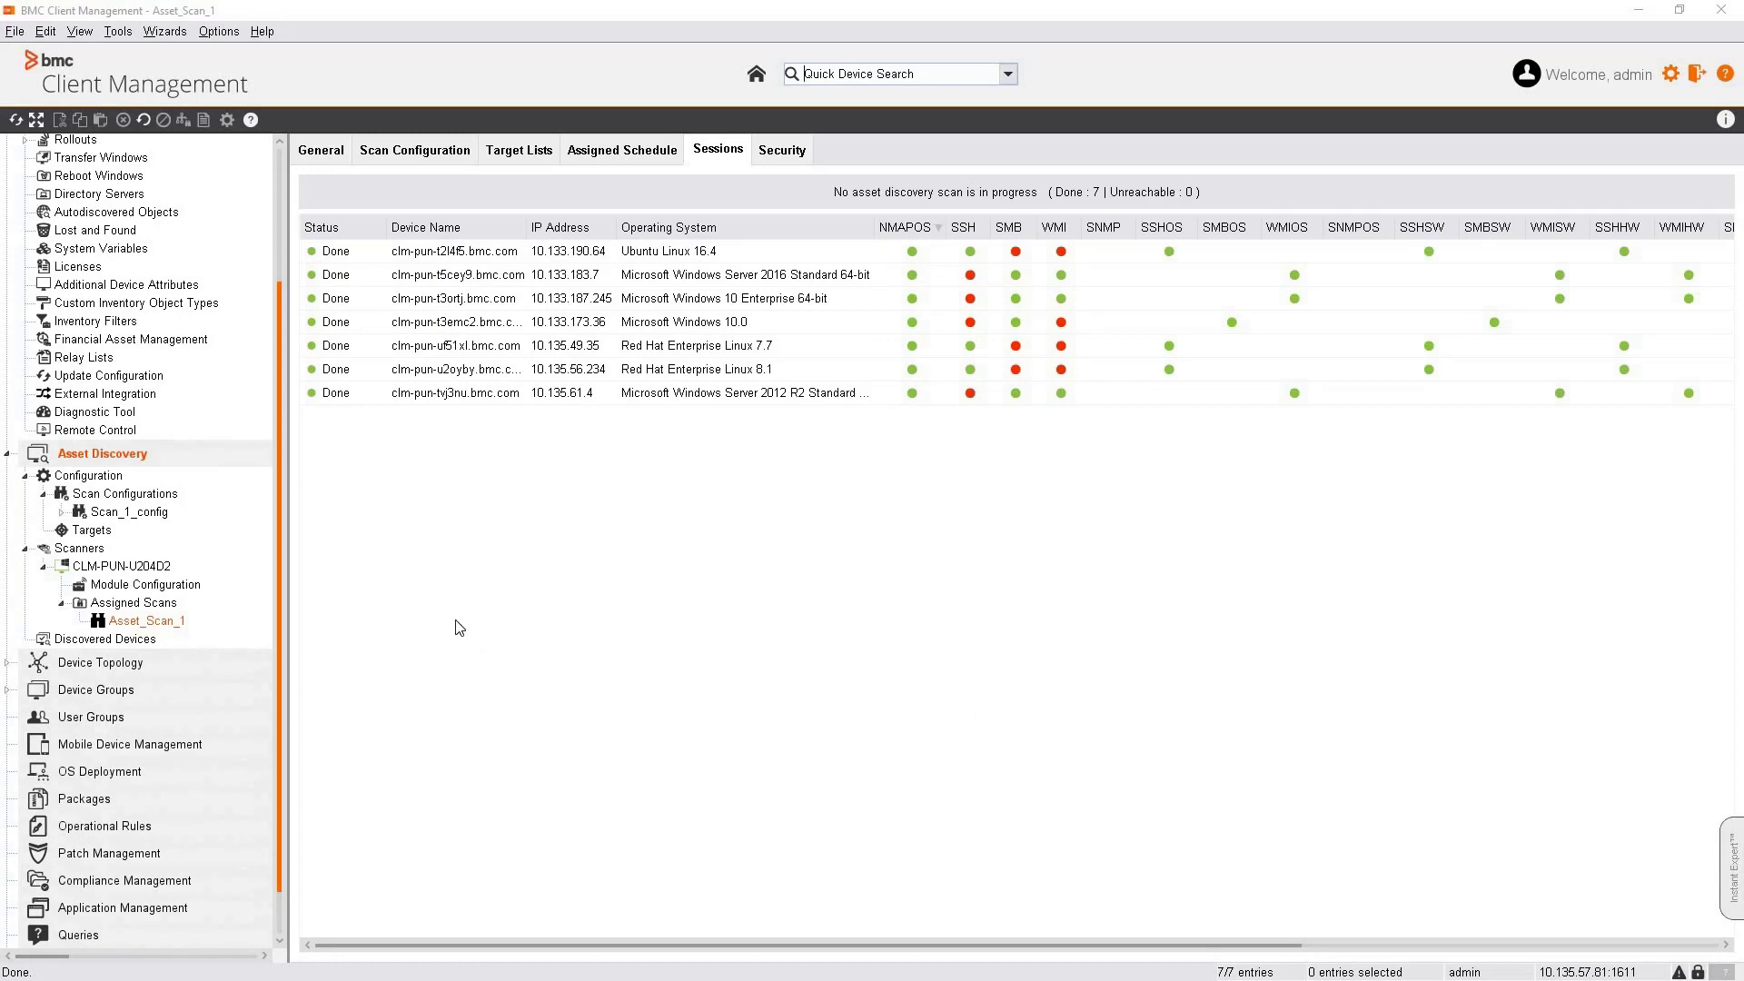
pyautogui.rightClick(557, 538)
pyautogui.click(576, 554)
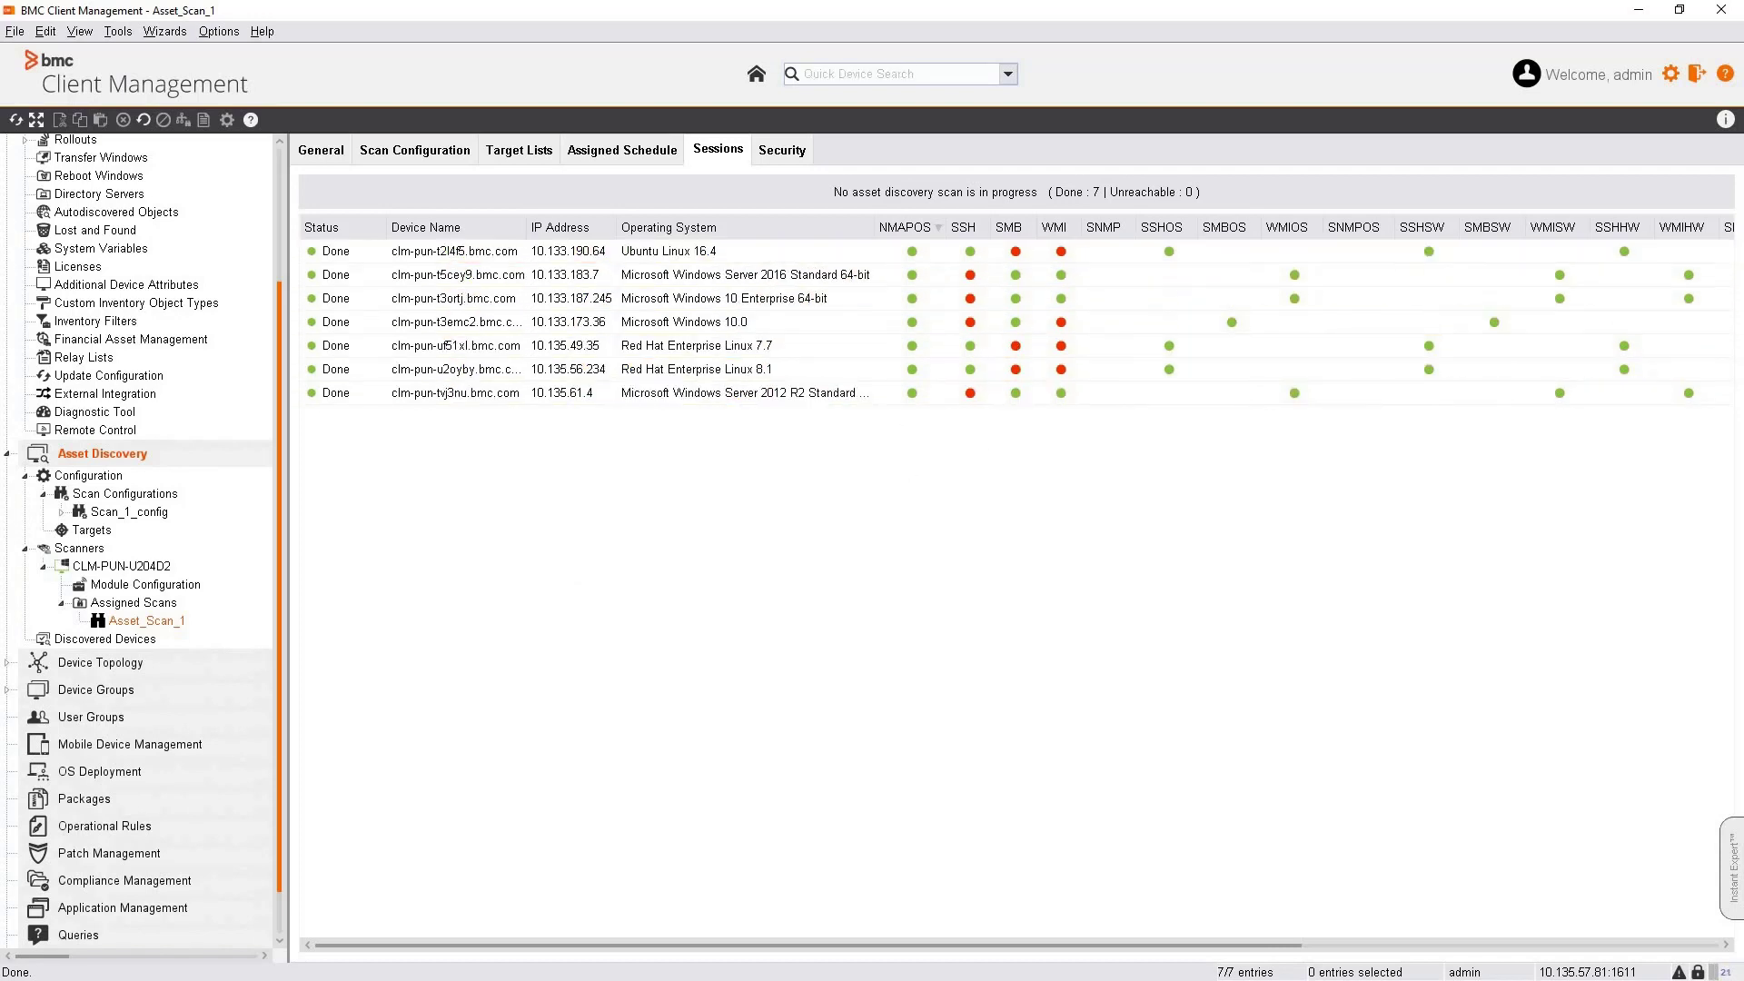
# - Compare results with the earlier Snipping Tool screenshot, close it, and go to Discovered Devices
pyautogui.hotkey('alt', 'Tab')
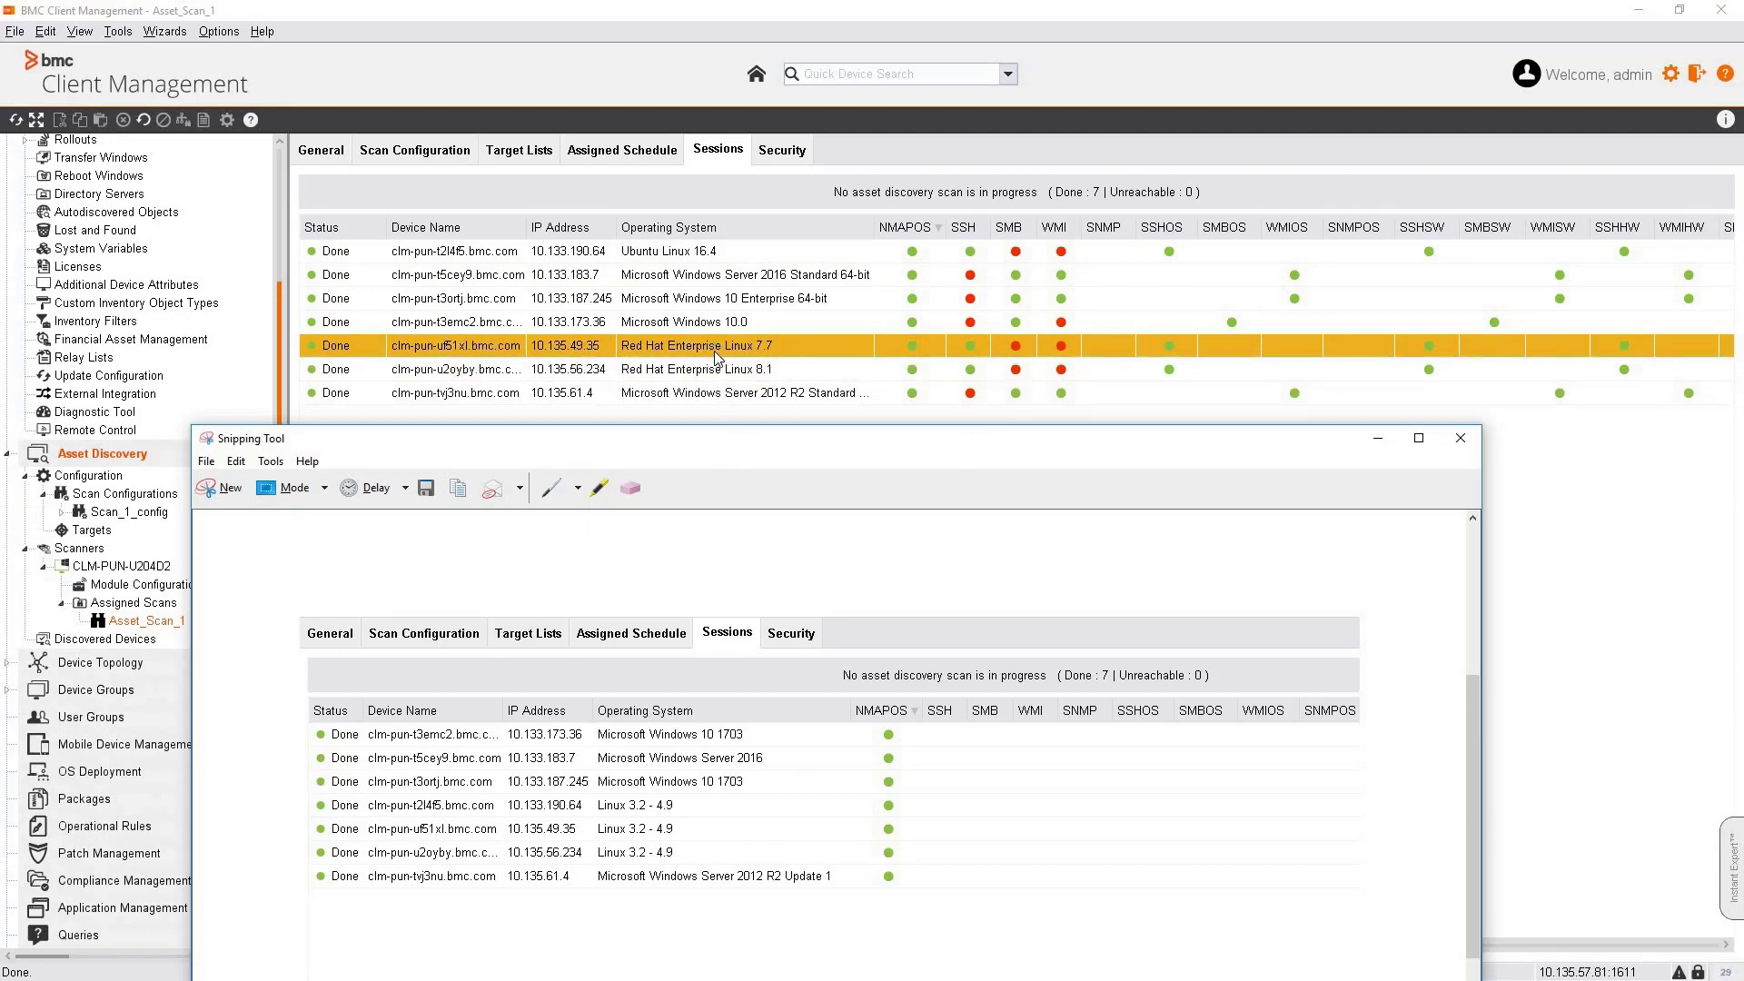
pyautogui.click(718, 357)
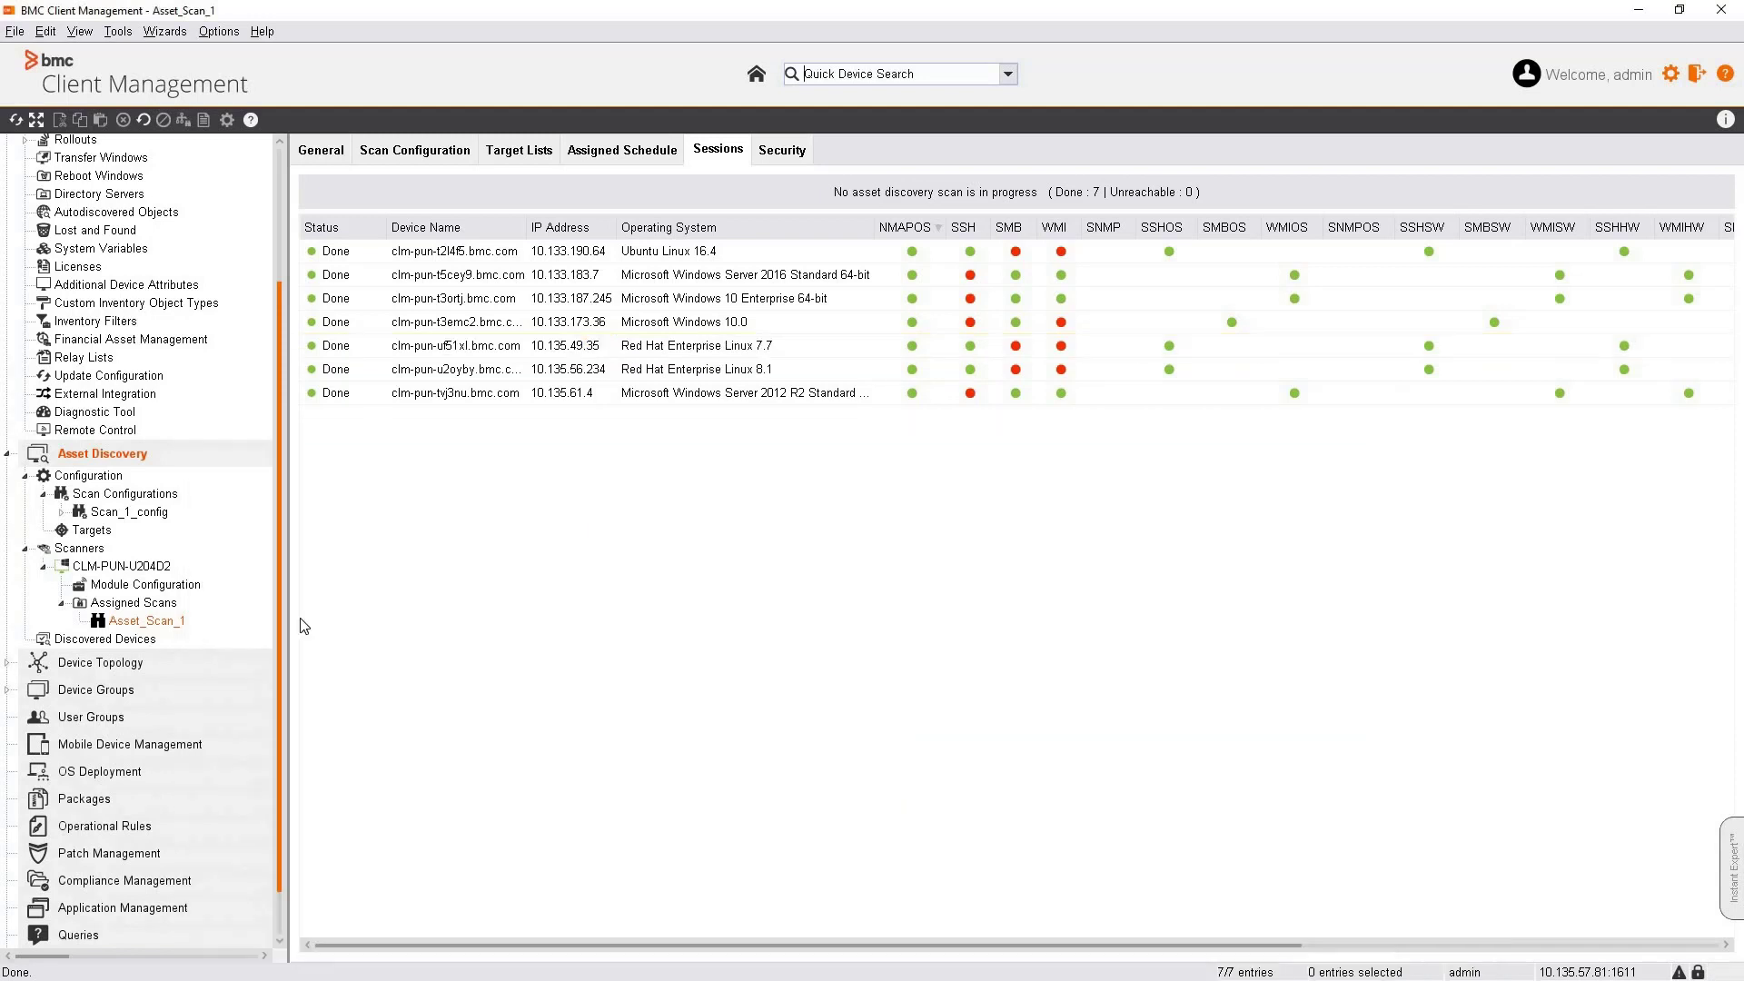
pyautogui.click(92, 640)
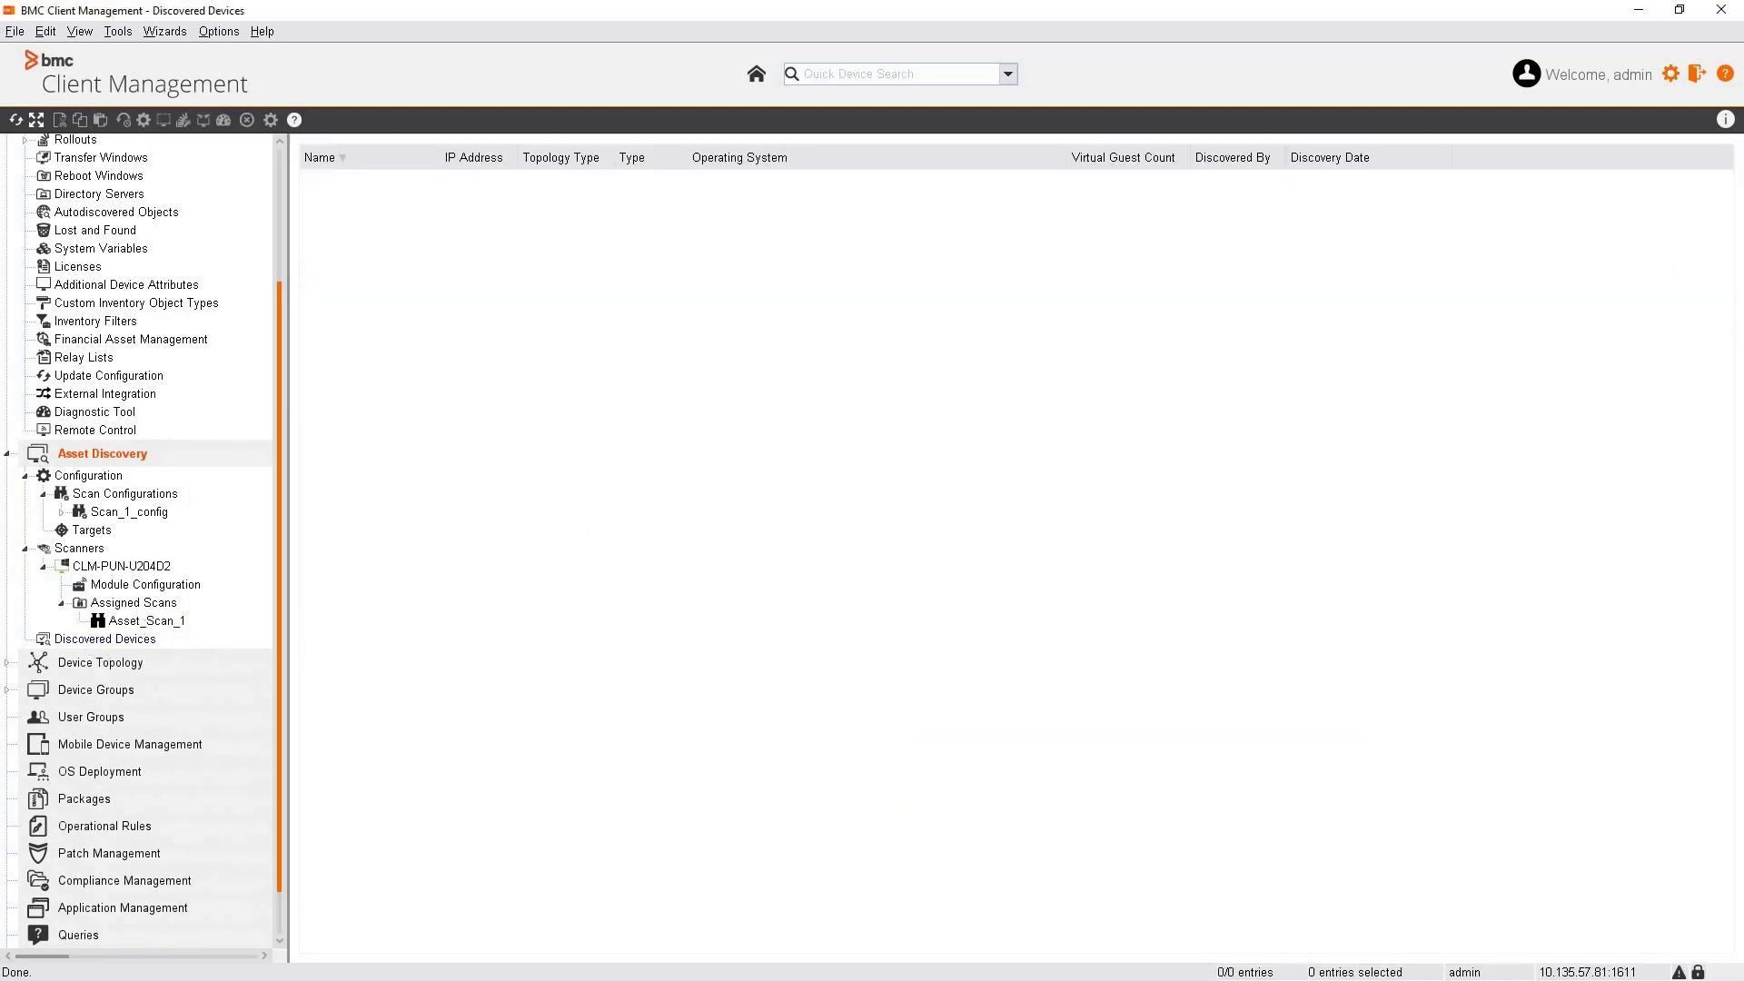
# - Refresh the seven discovered devices and view the Inventory Asset Summary for clm-pun-tvj3nu
pyautogui.click(15, 120)
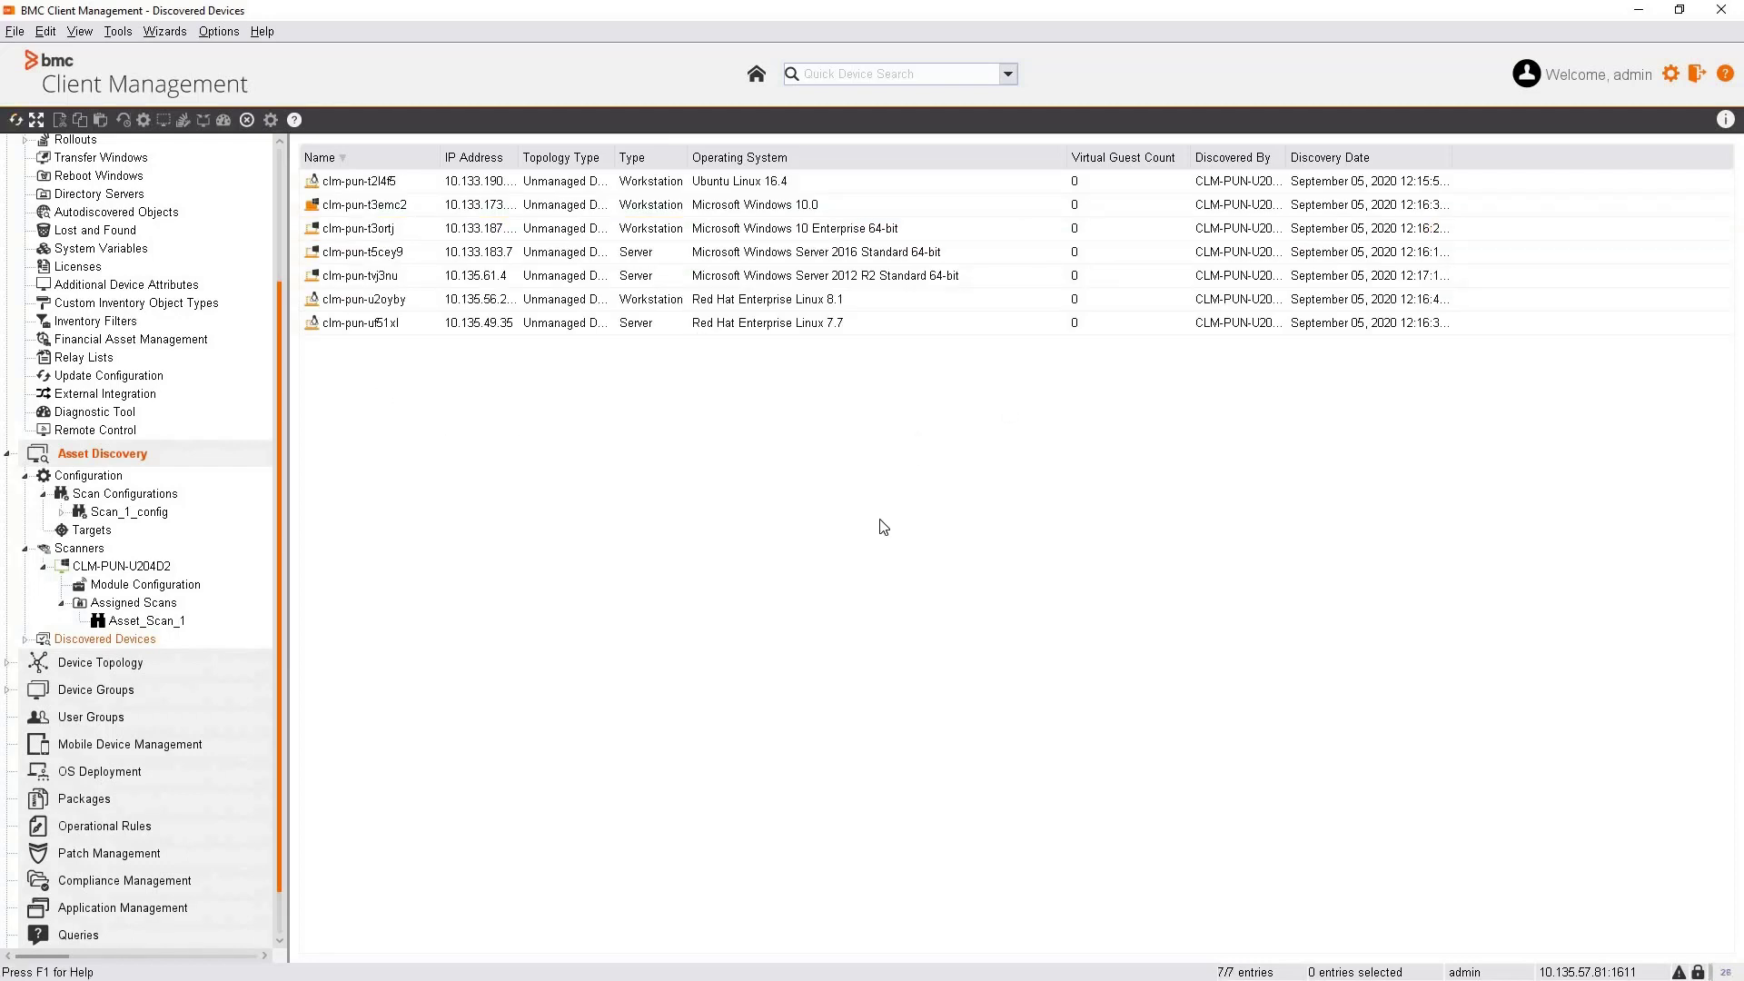
pyautogui.doubleClick(797, 275)
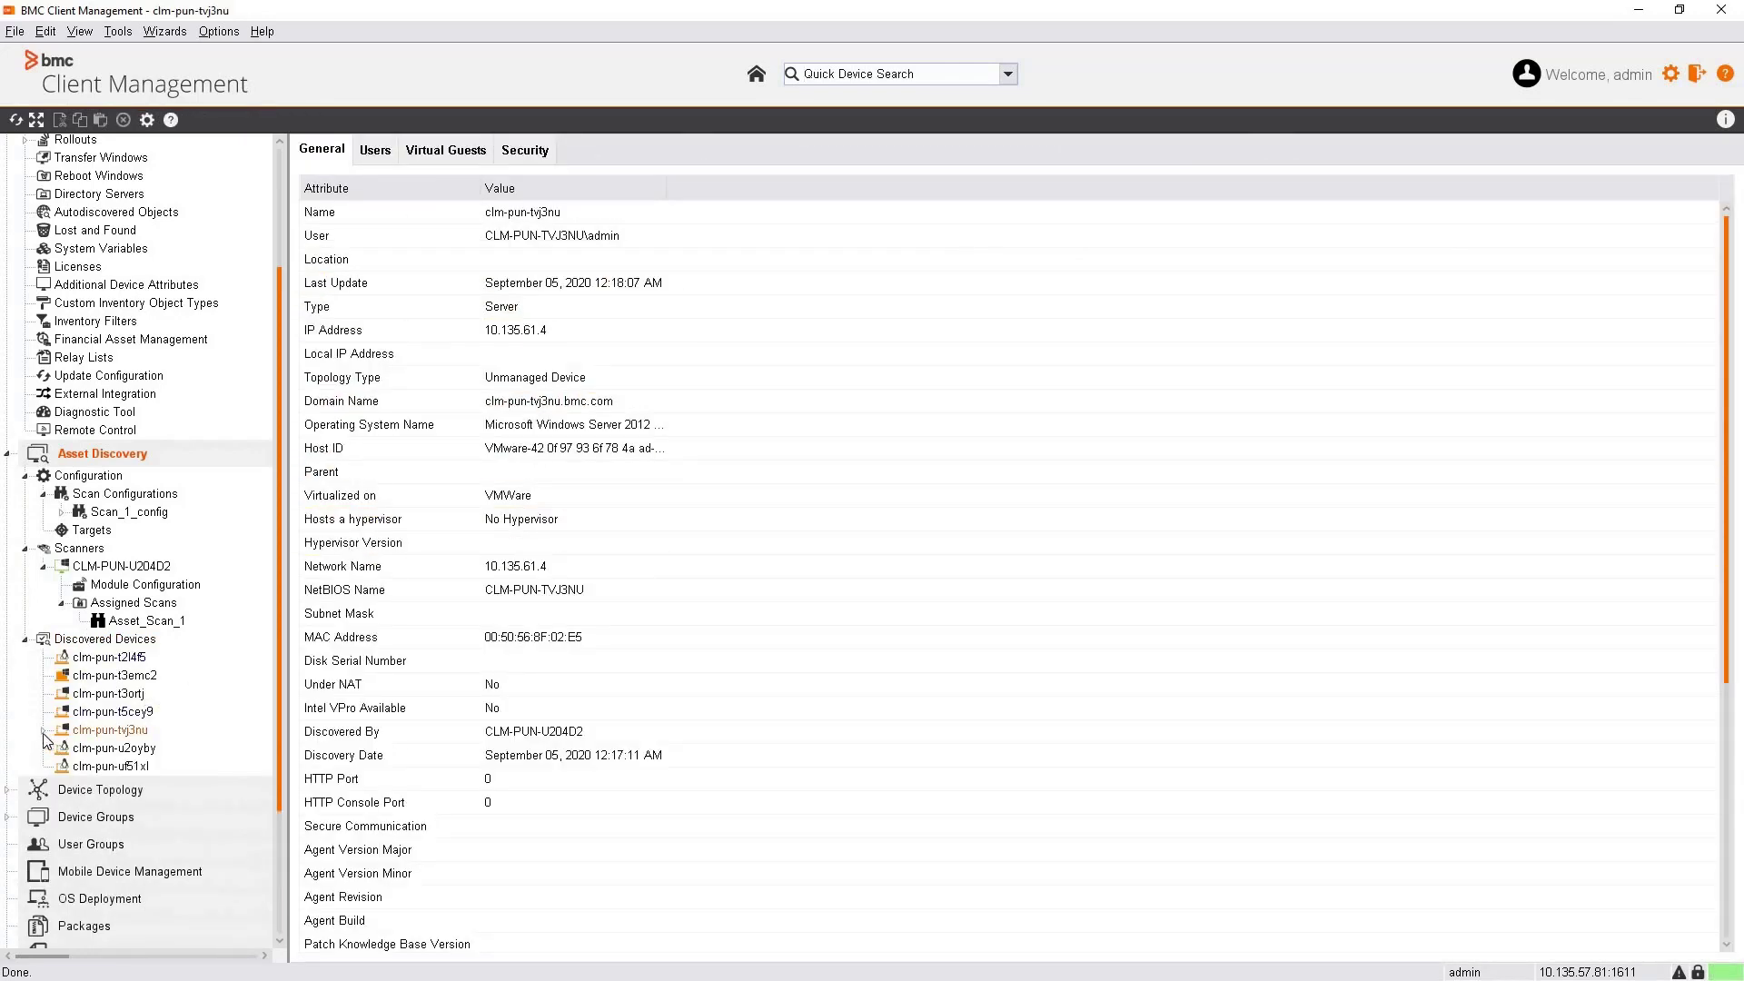
pyautogui.click(43, 729)
pyautogui.click(109, 748)
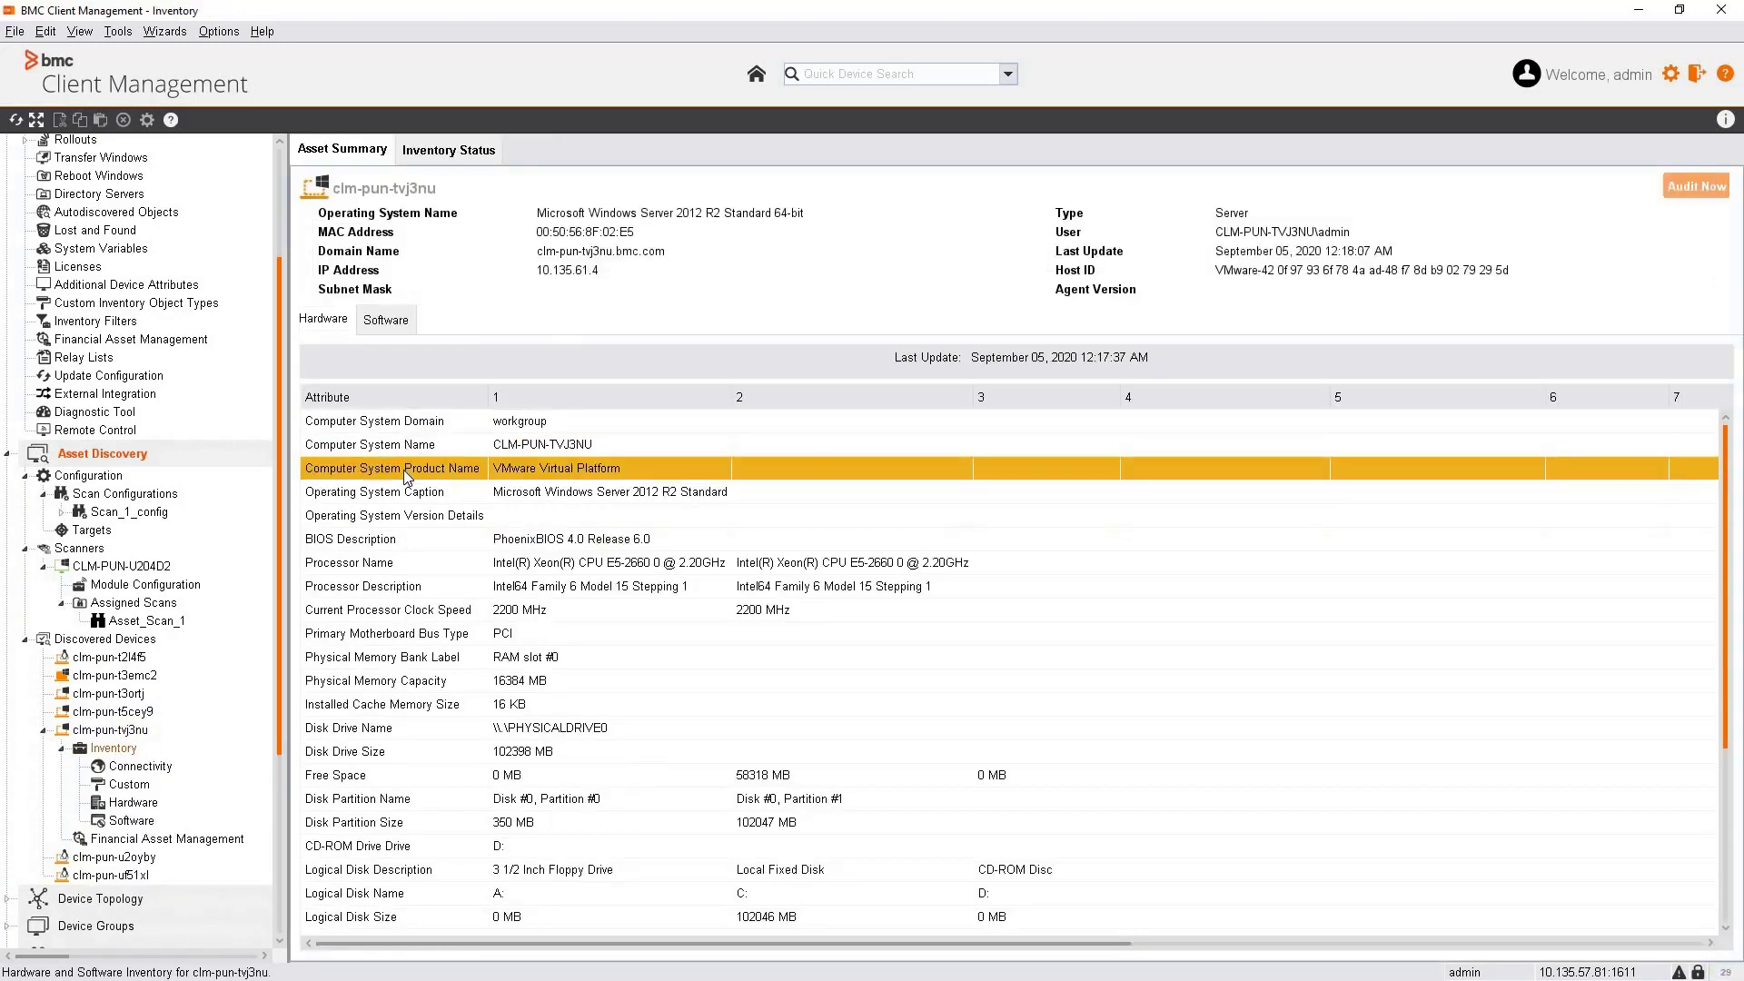
pyautogui.scroll(-4, 409, 508)
pyautogui.click(386, 319)
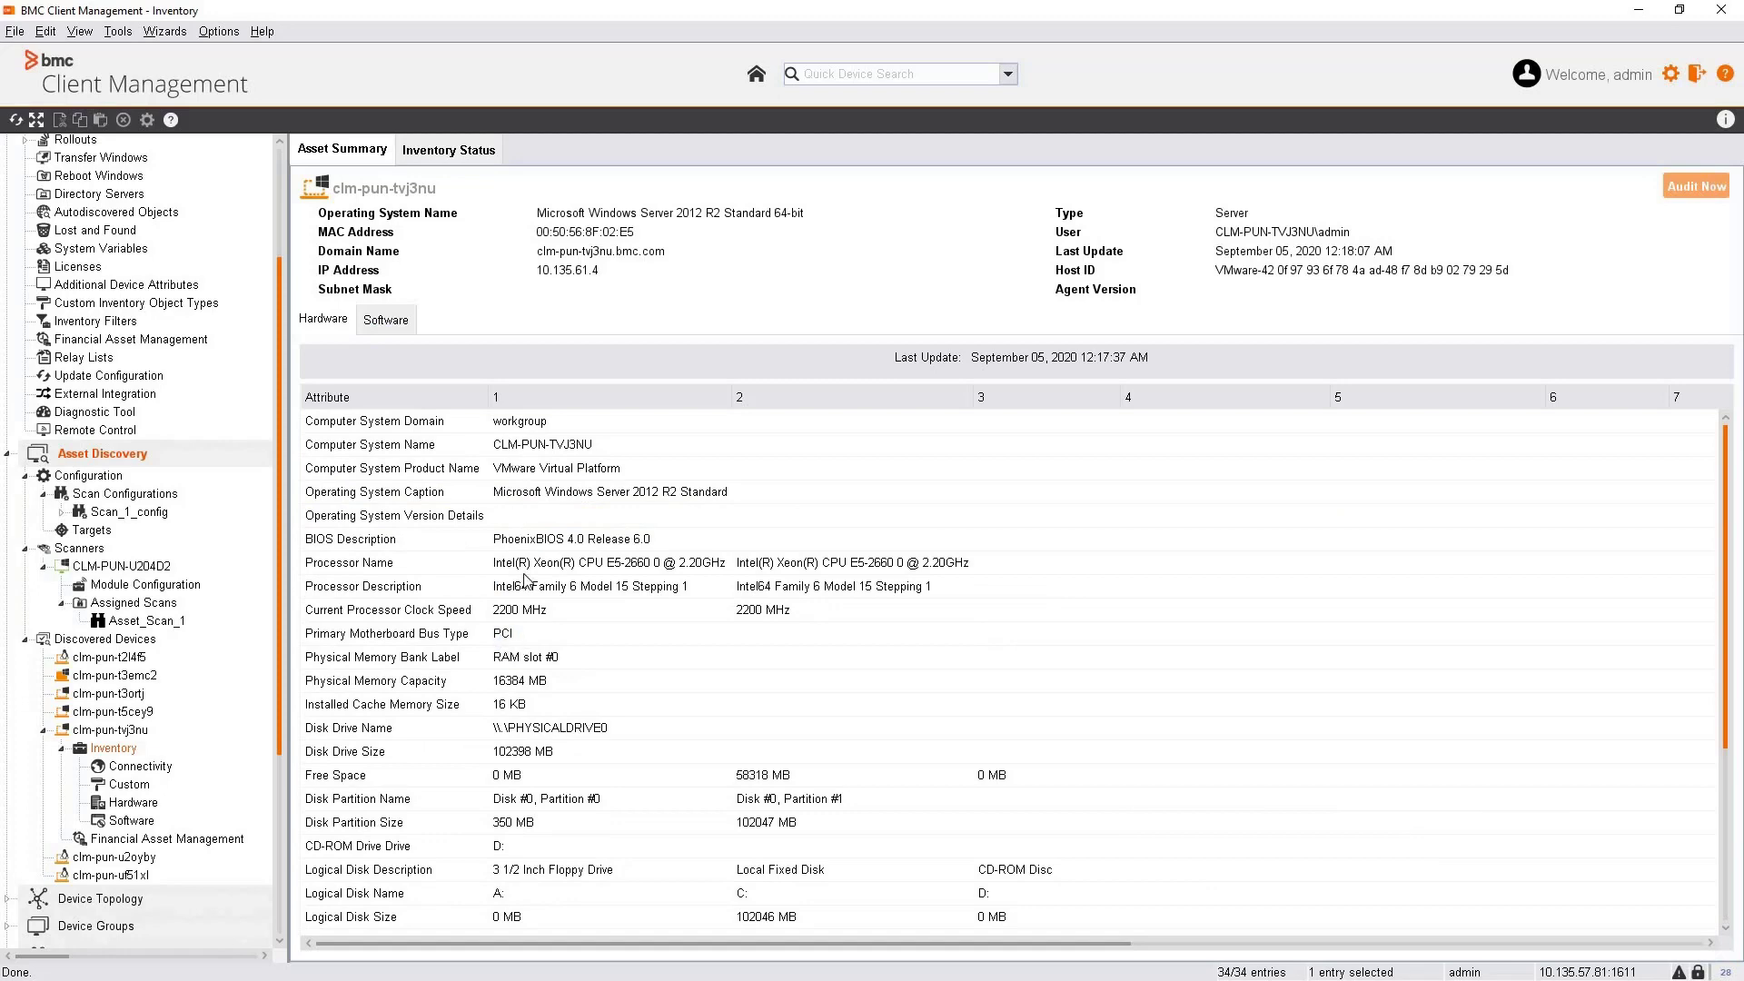
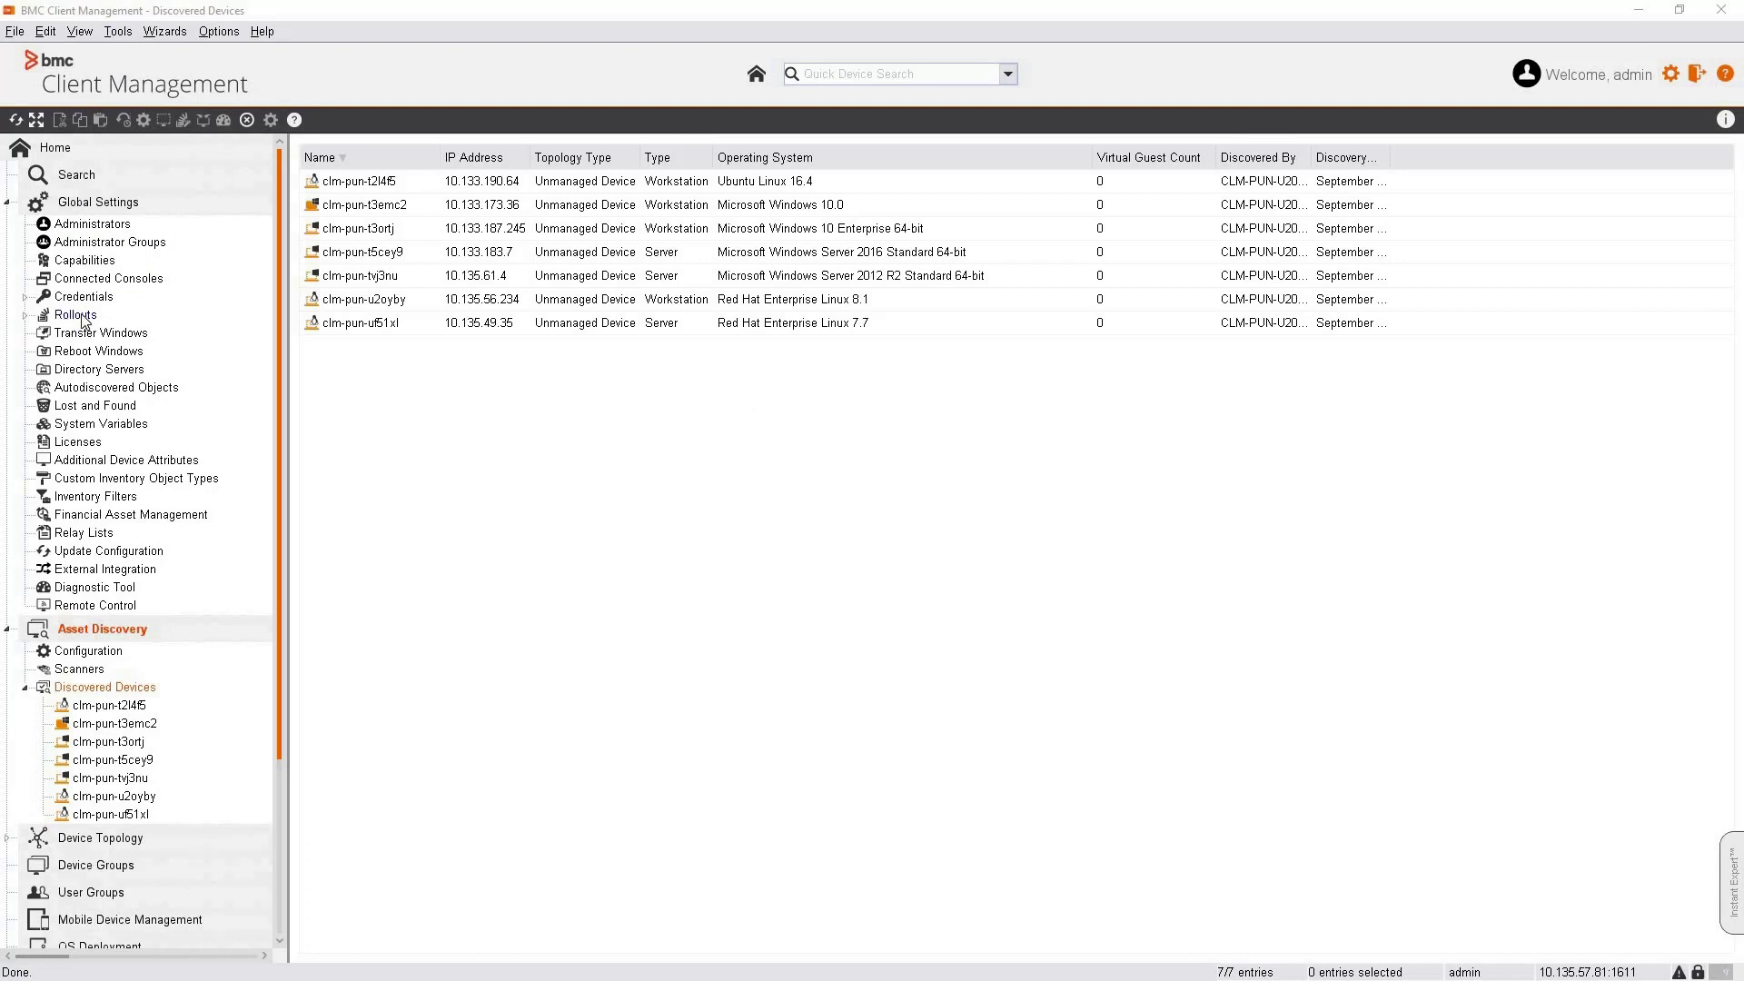
# - Show the Rollouts list and launch the Agent Rollout wizard from Wizards
pyautogui.click(77, 315)
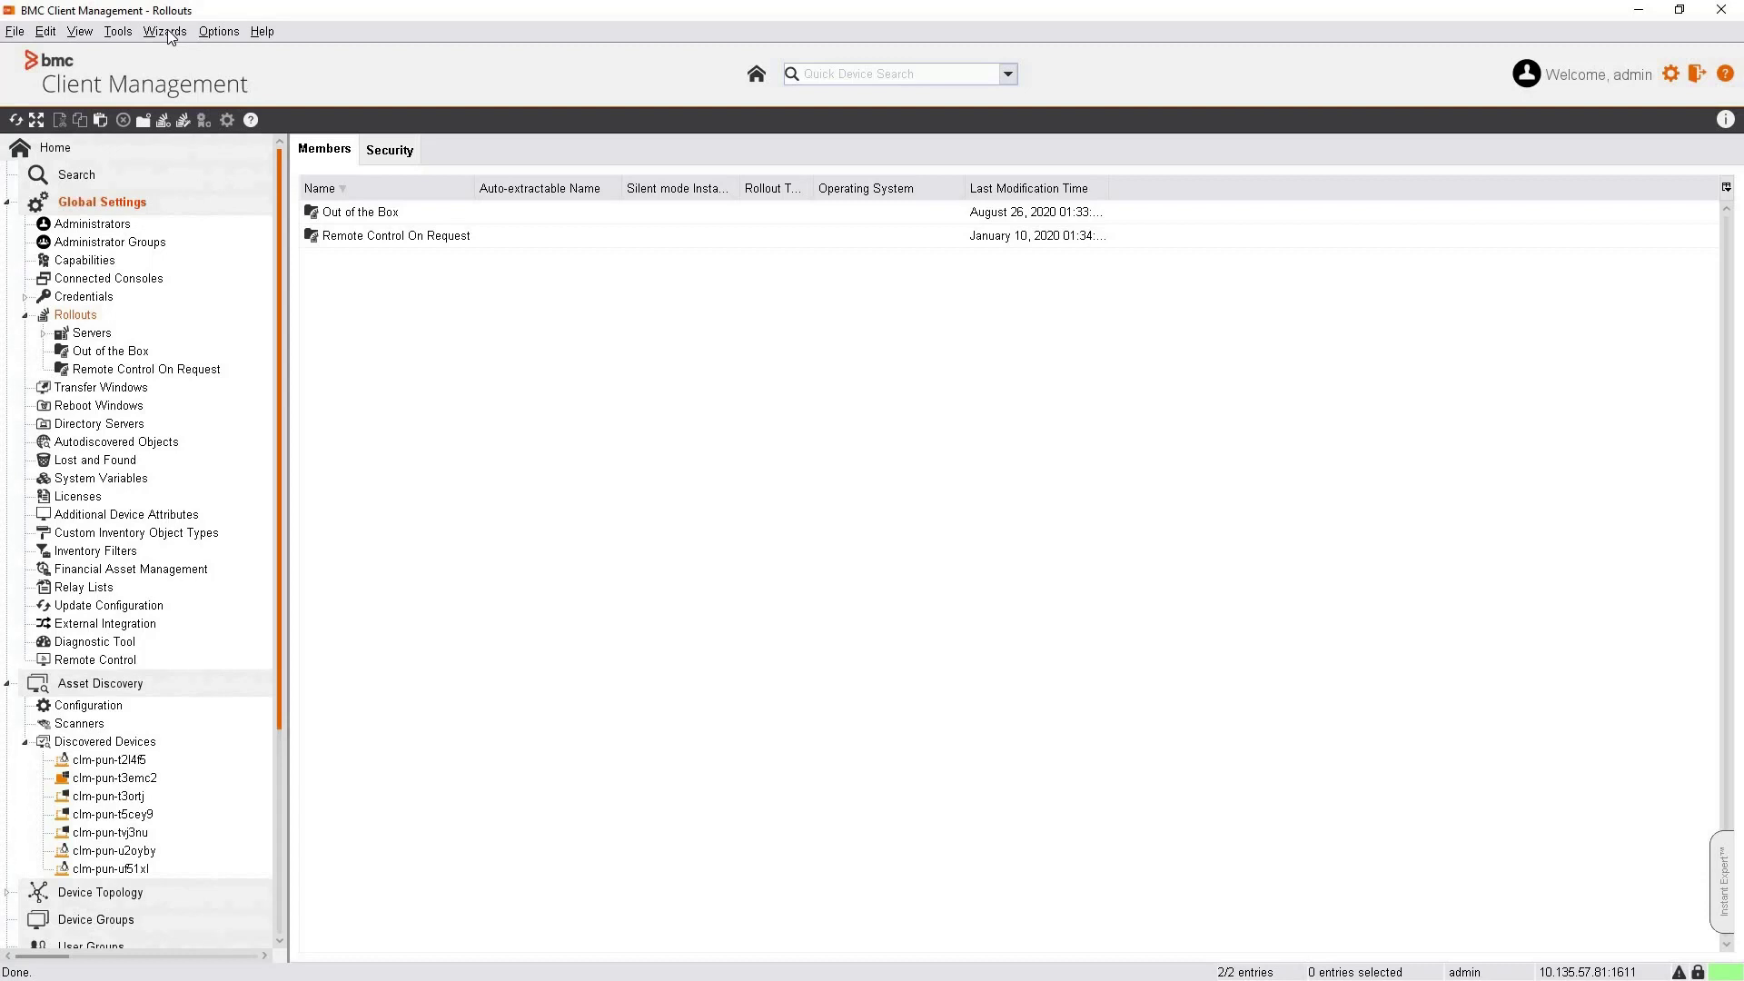
pyautogui.click(167, 33)
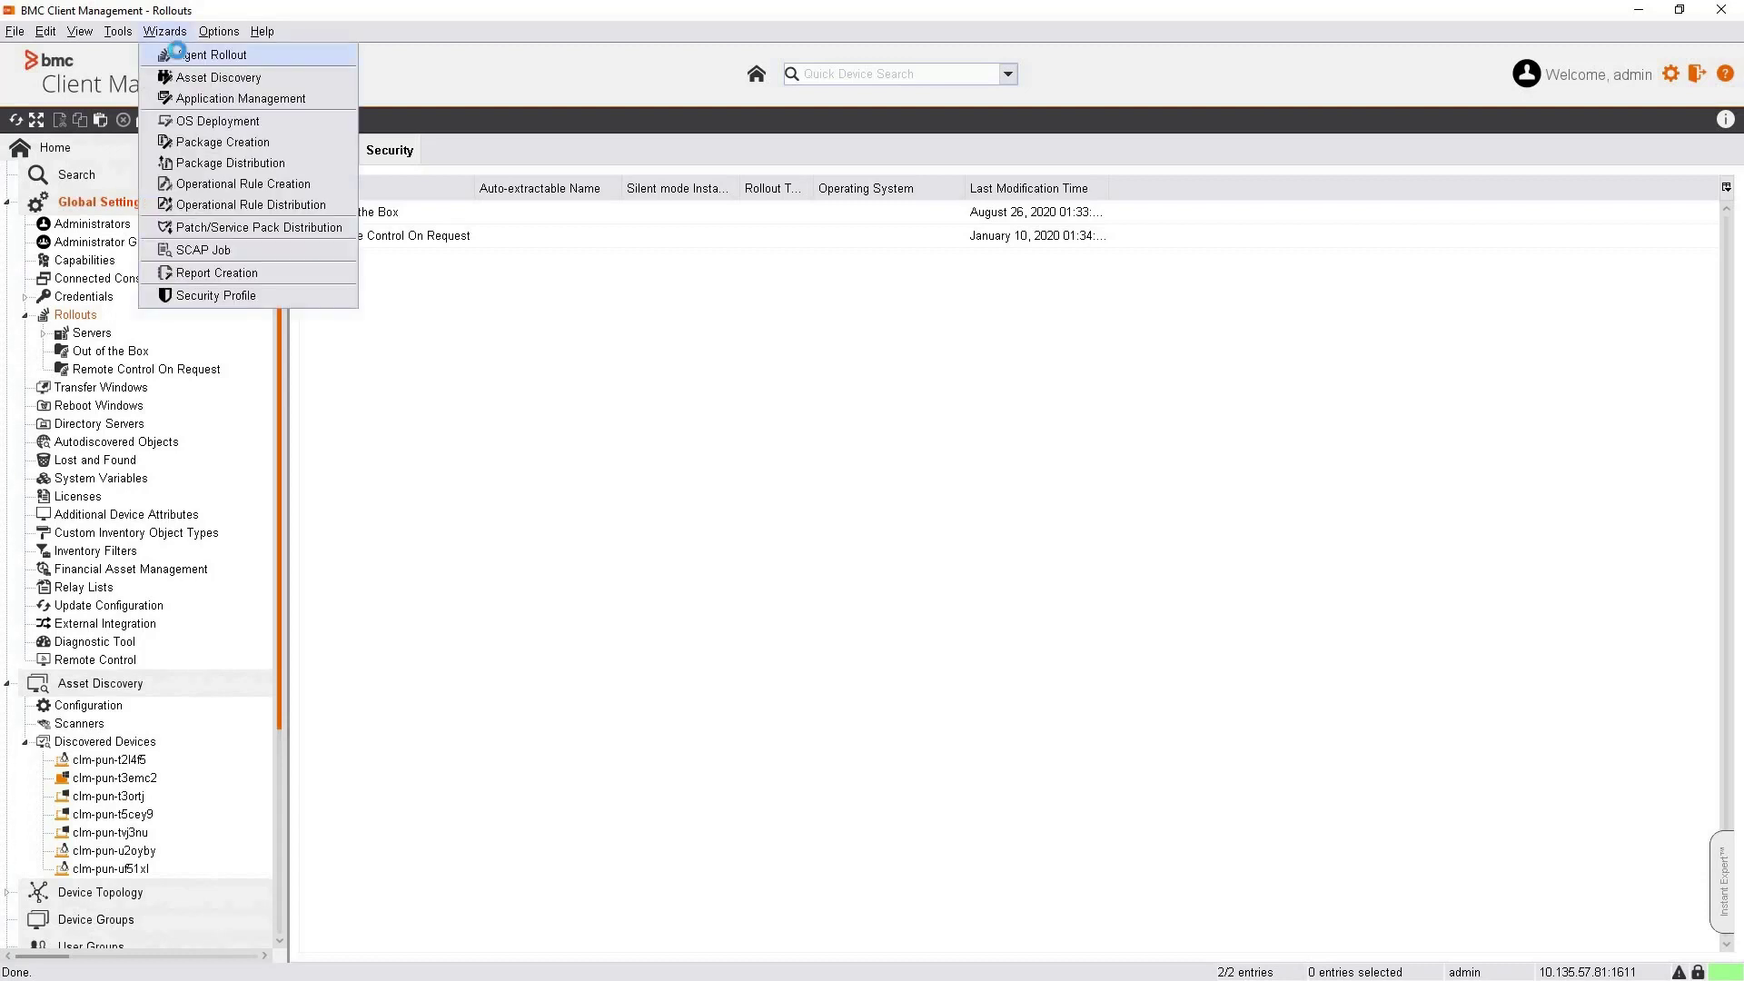
pyautogui.click(177, 50)
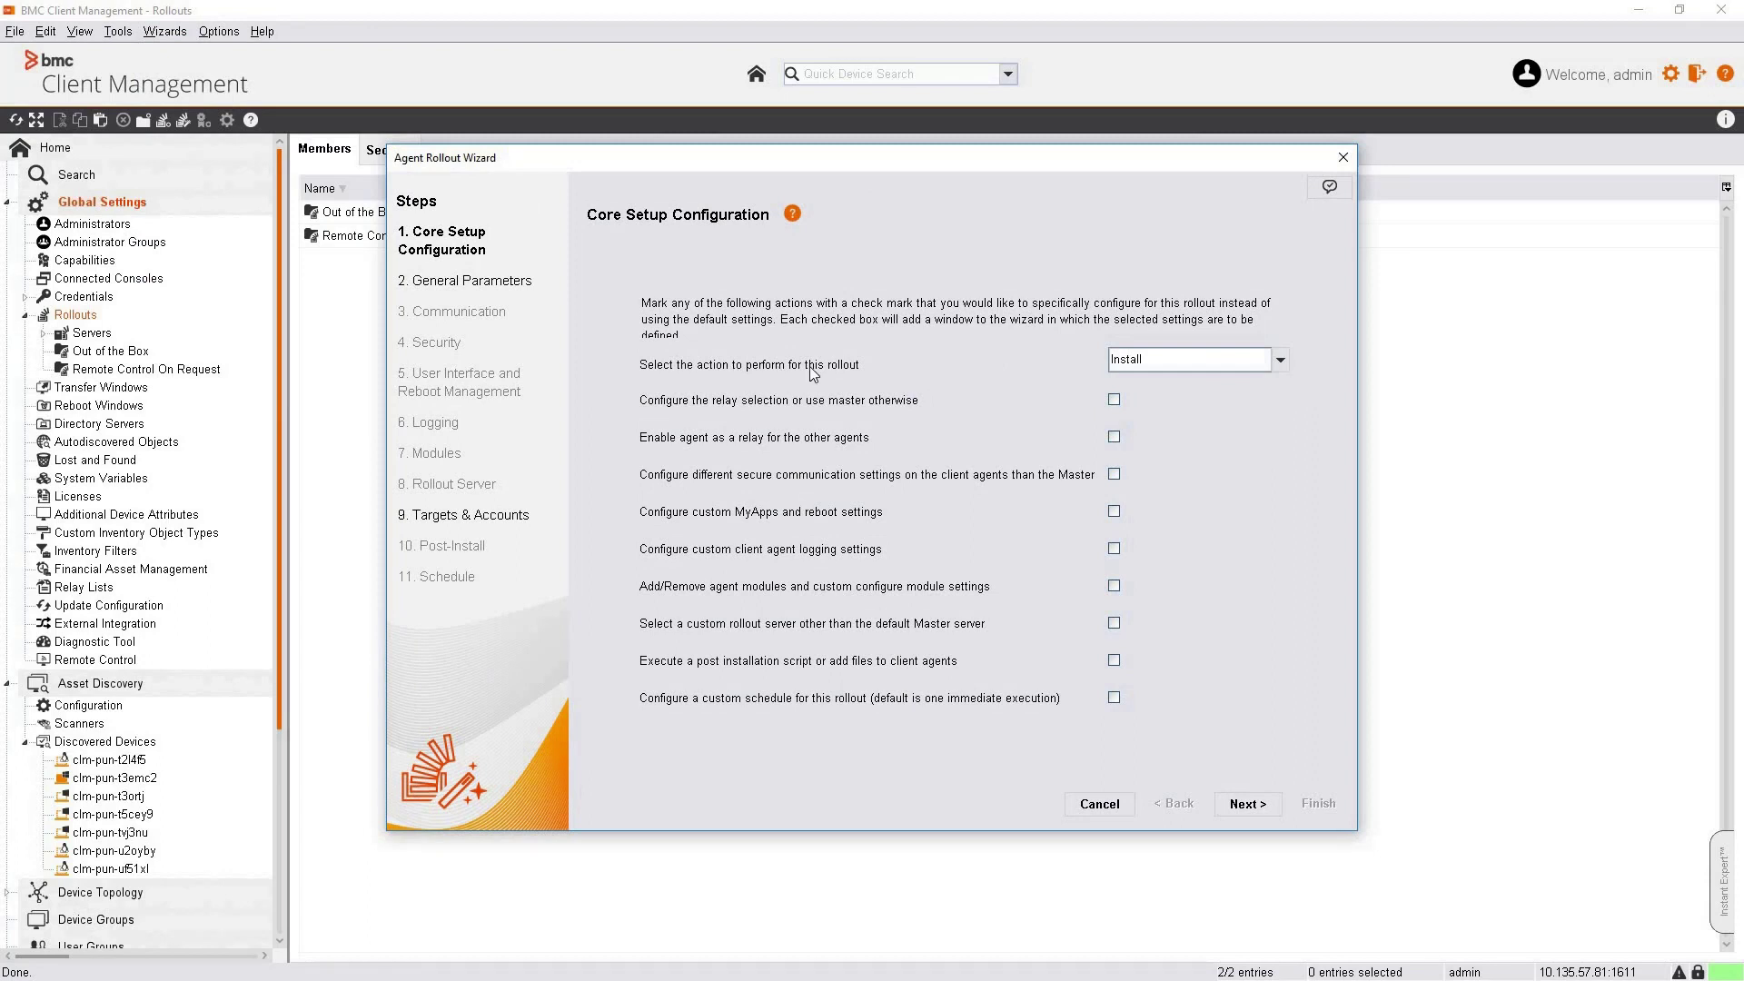
# - Keep Install as the rollout action, enable 'Configure the relay selection', and advance to General Parameters
pyautogui.click(1201, 361)
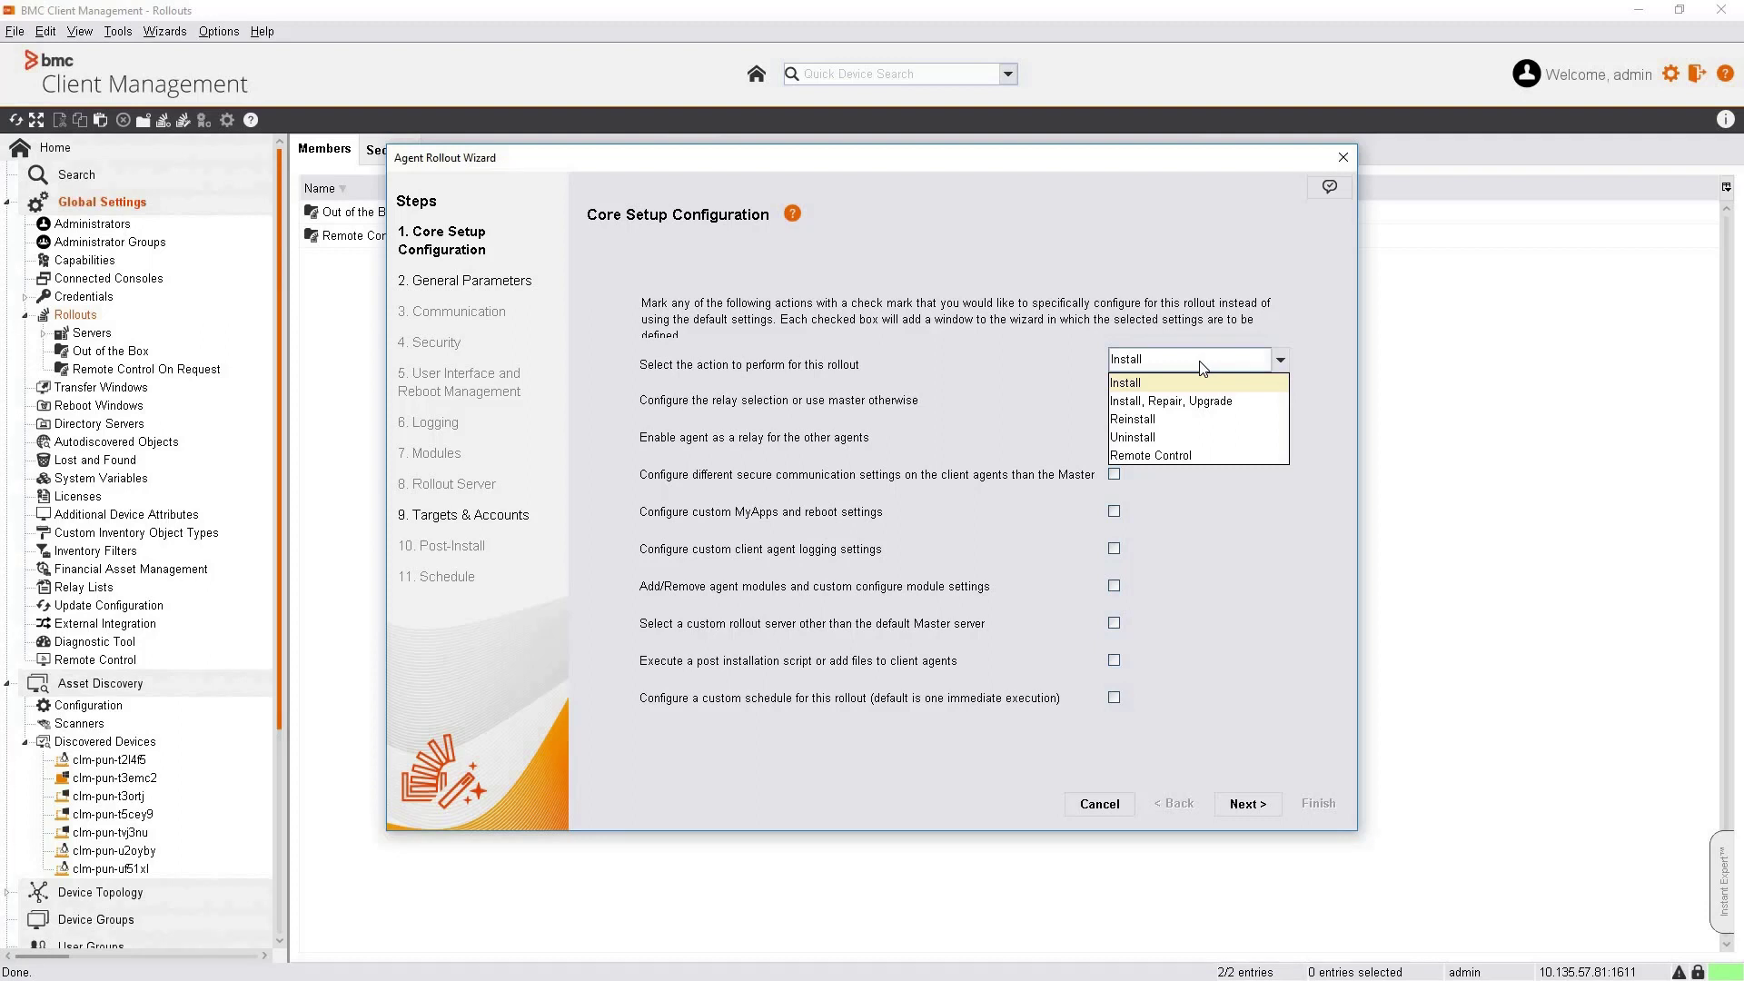
pyautogui.click(1150, 365)
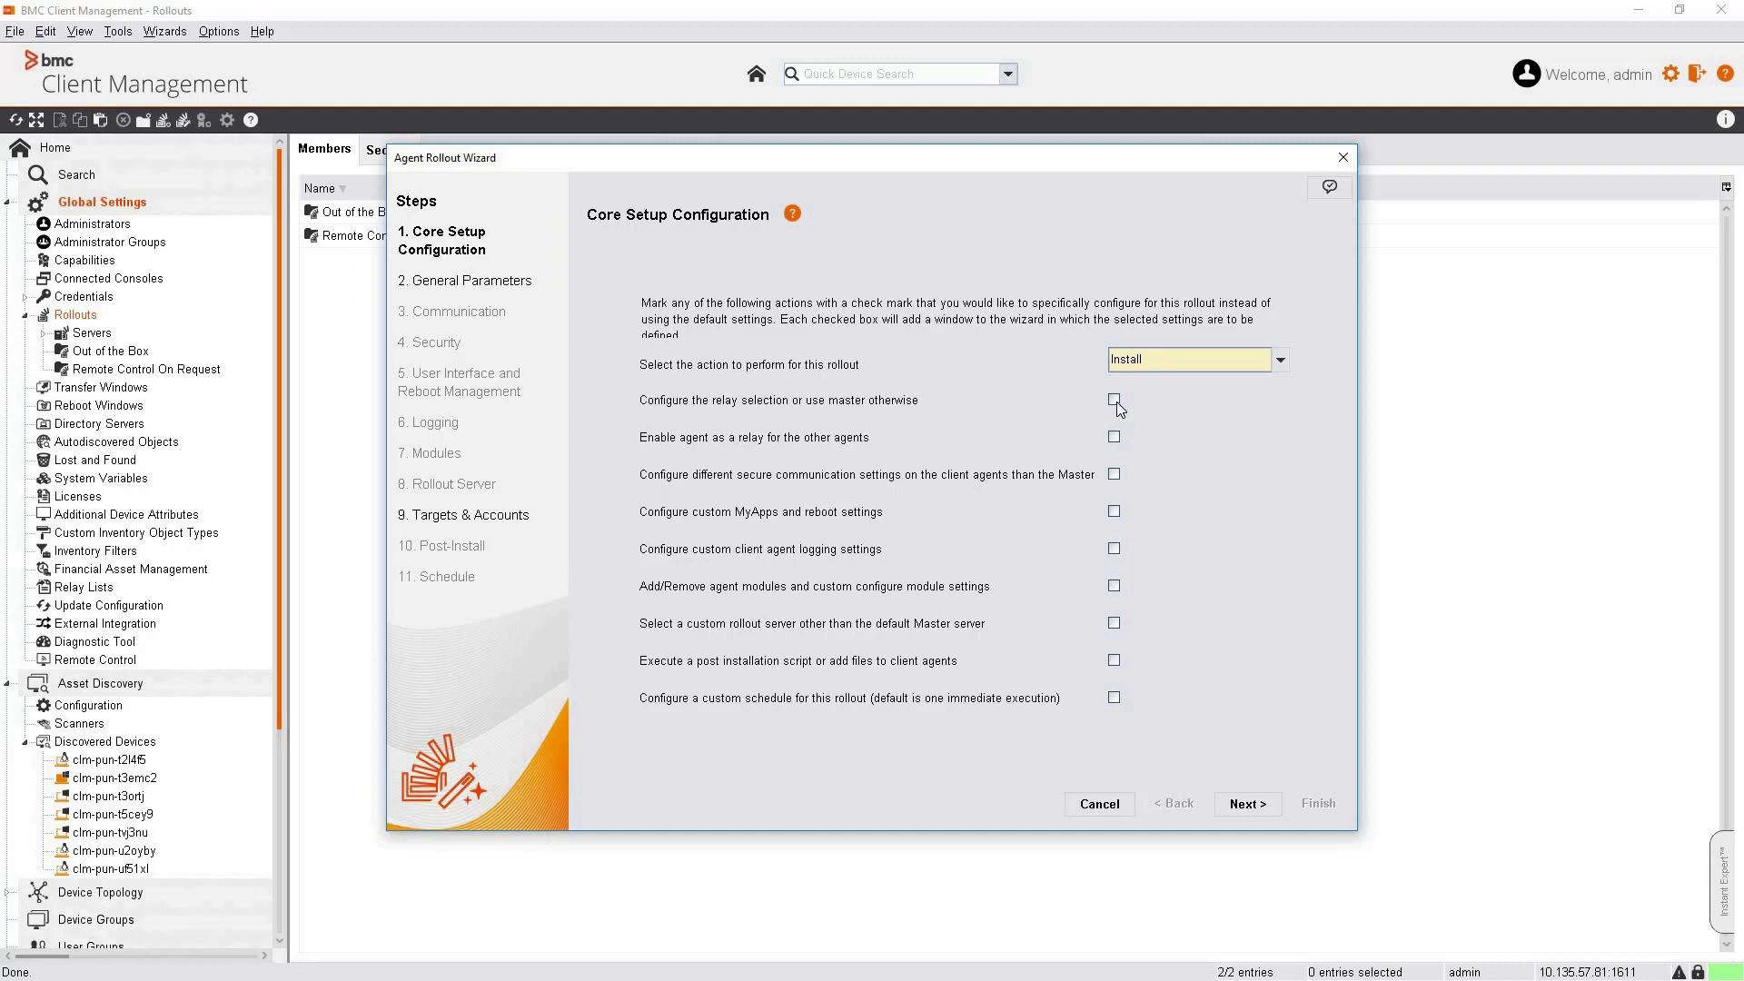
pyautogui.click(1115, 400)
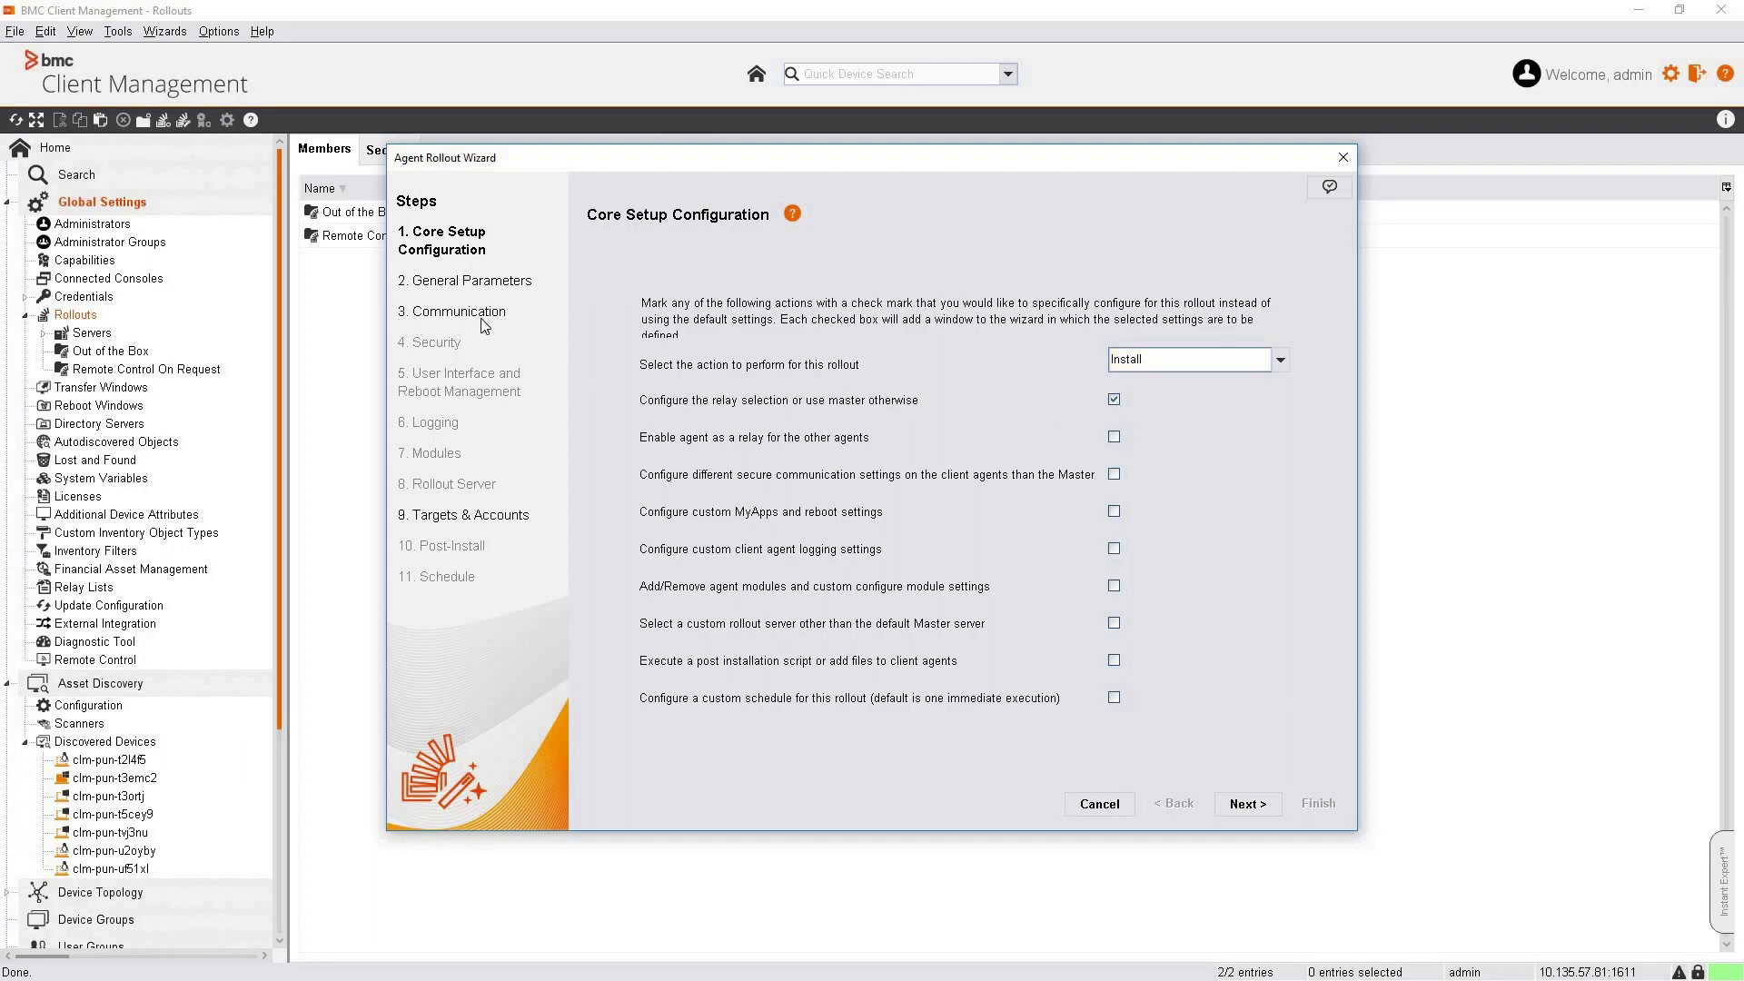
pyautogui.click(1252, 812)
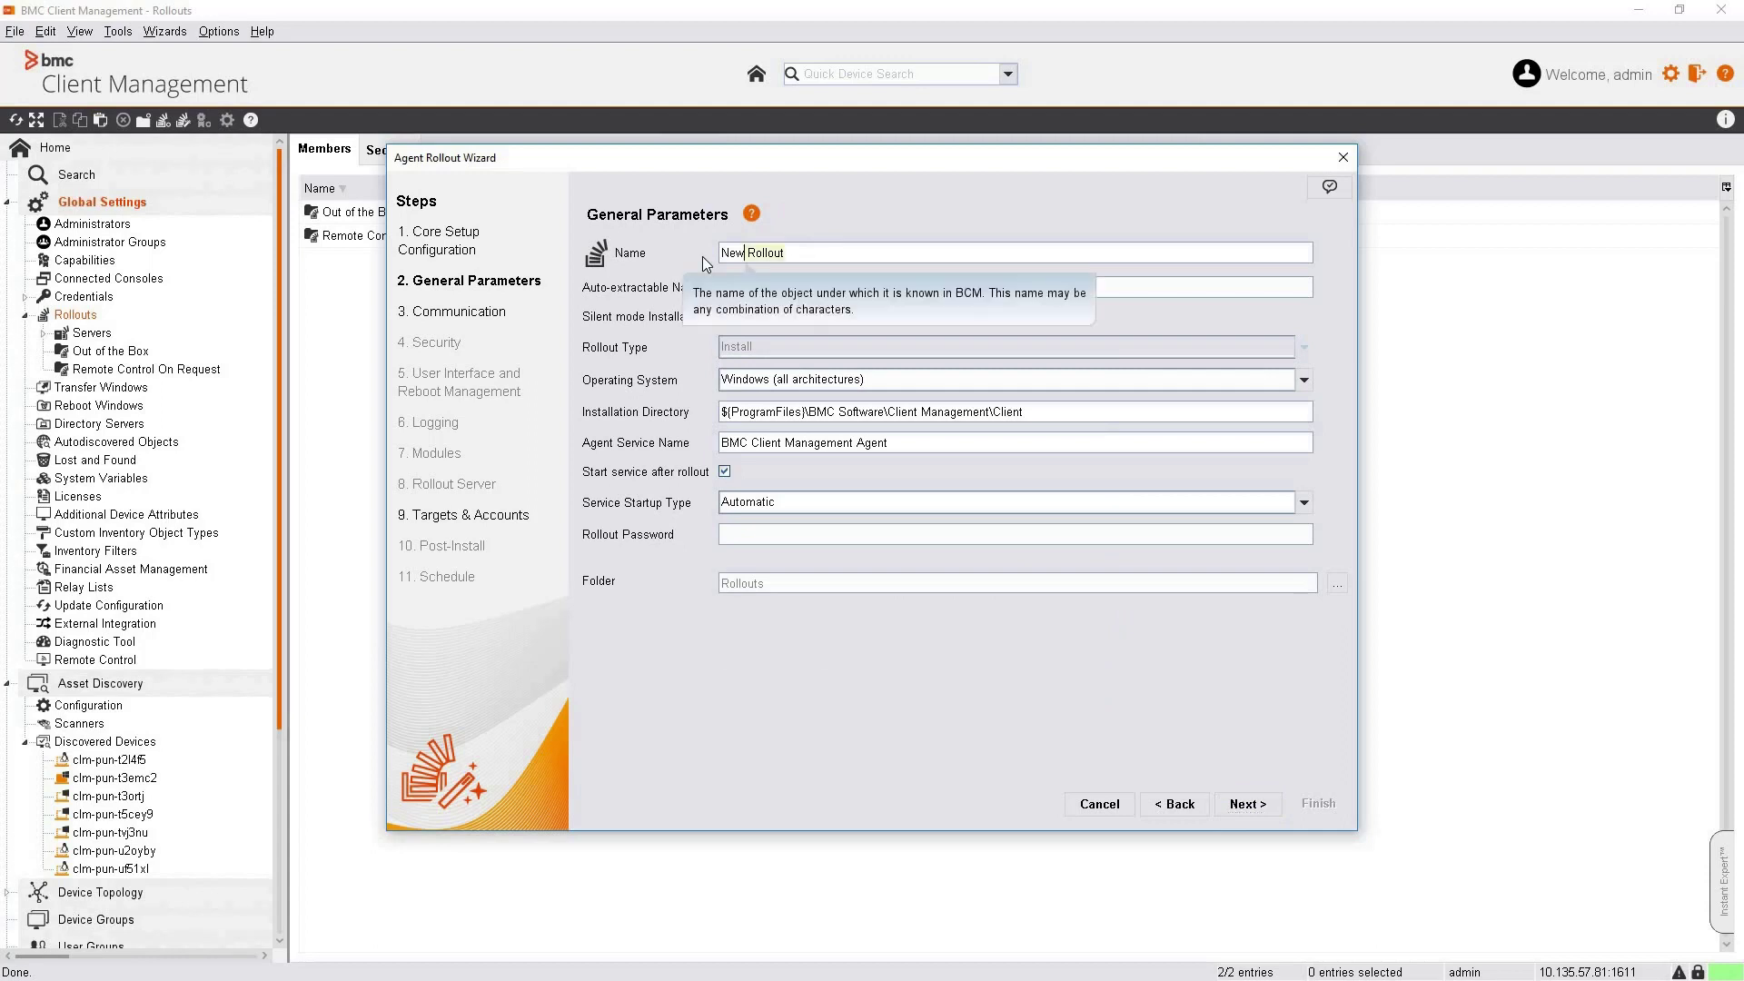
# - Name the rollout Windows_Agent_Install with silent installation for Windows (all architectures), then continue
pyautogui.write('Windows_Agent_Install')
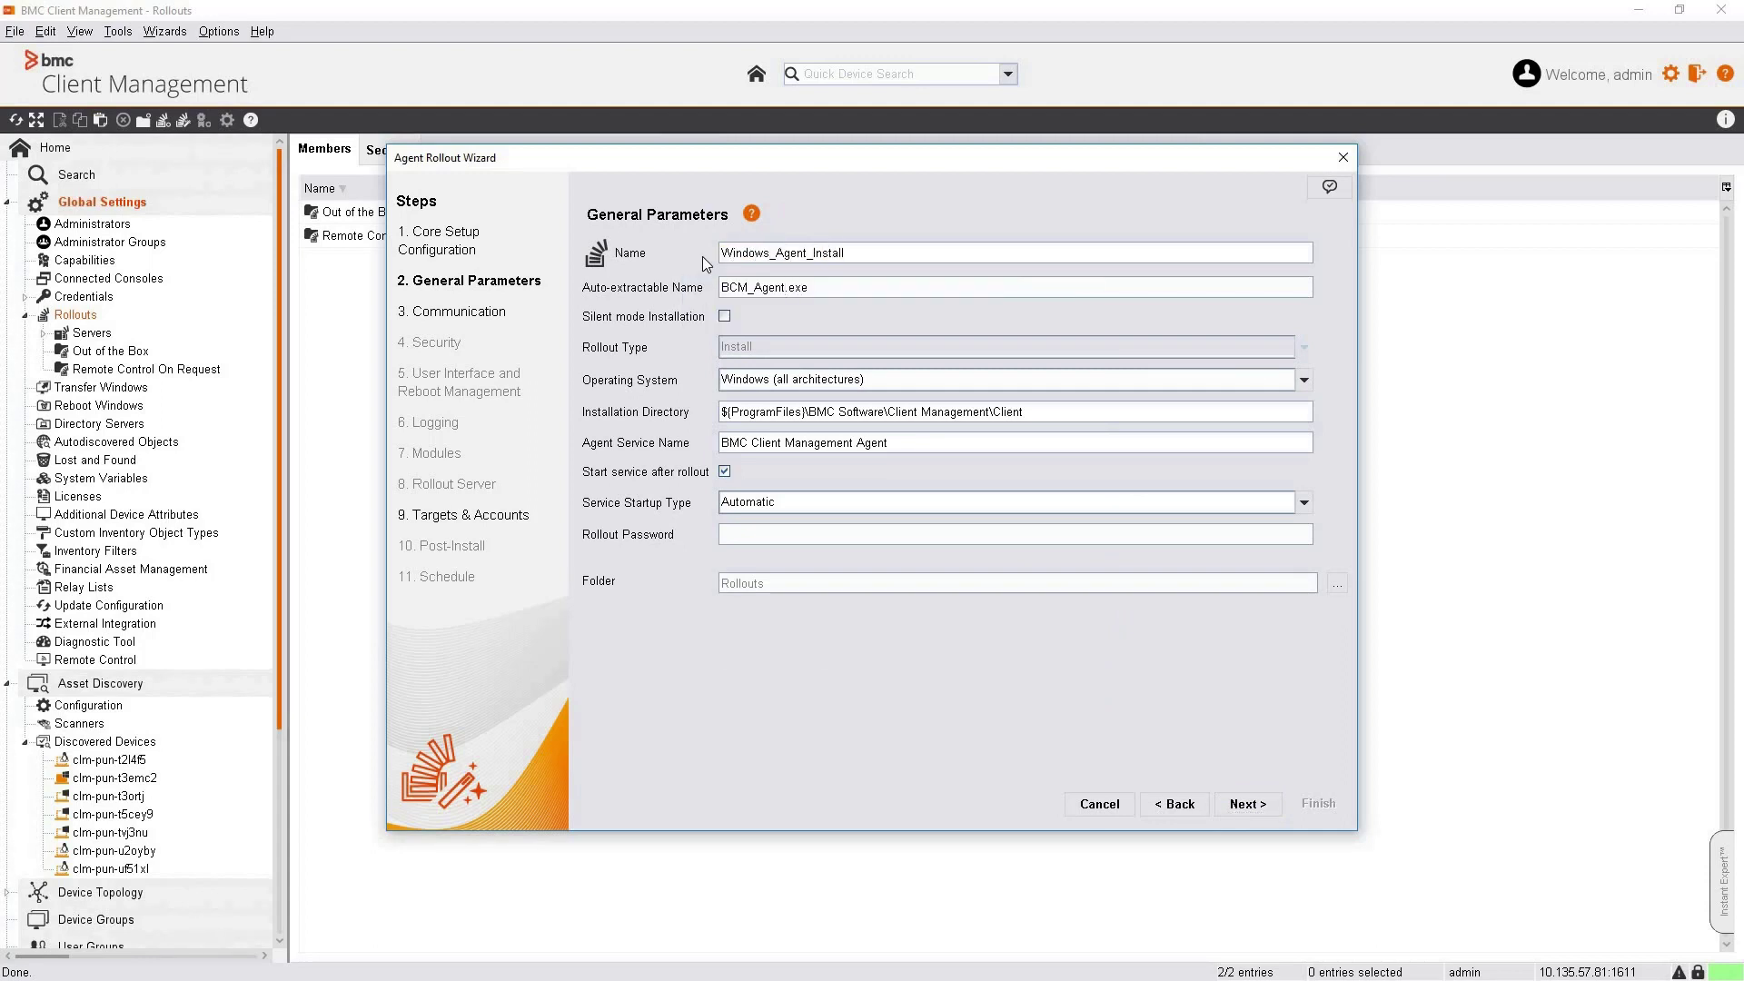
pyautogui.write('_Install')
pyautogui.click(725, 317)
pyautogui.click(796, 381)
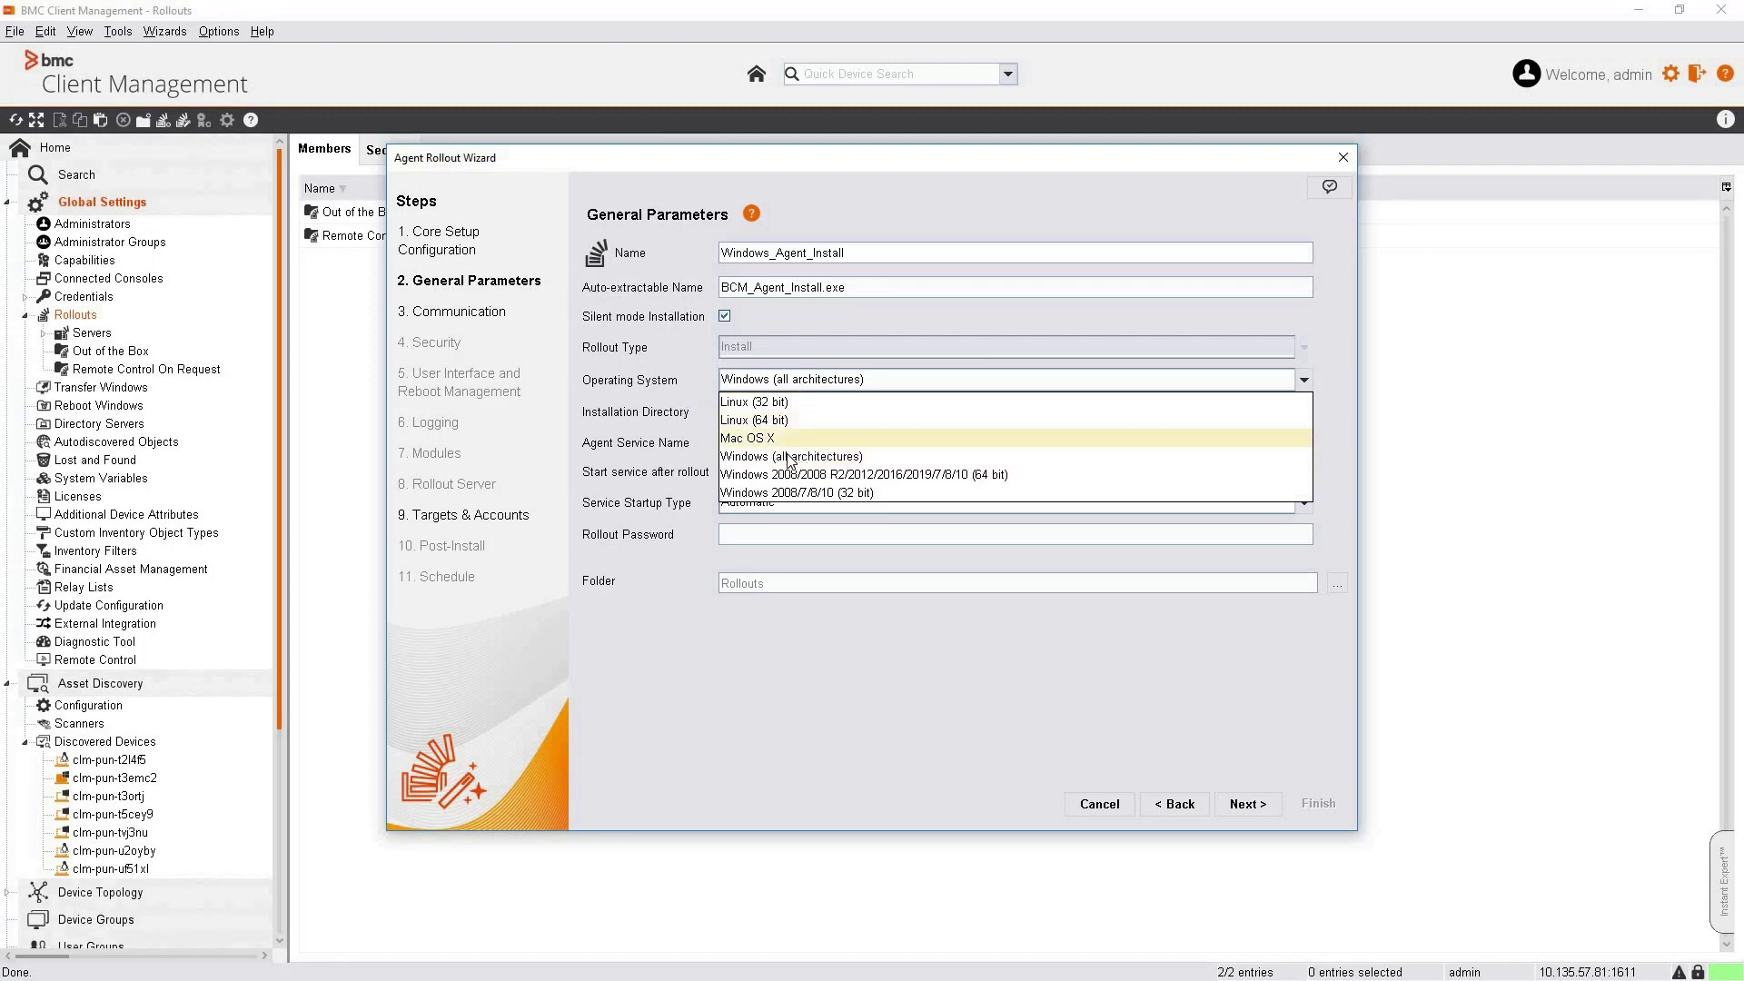
pyautogui.click(673, 431)
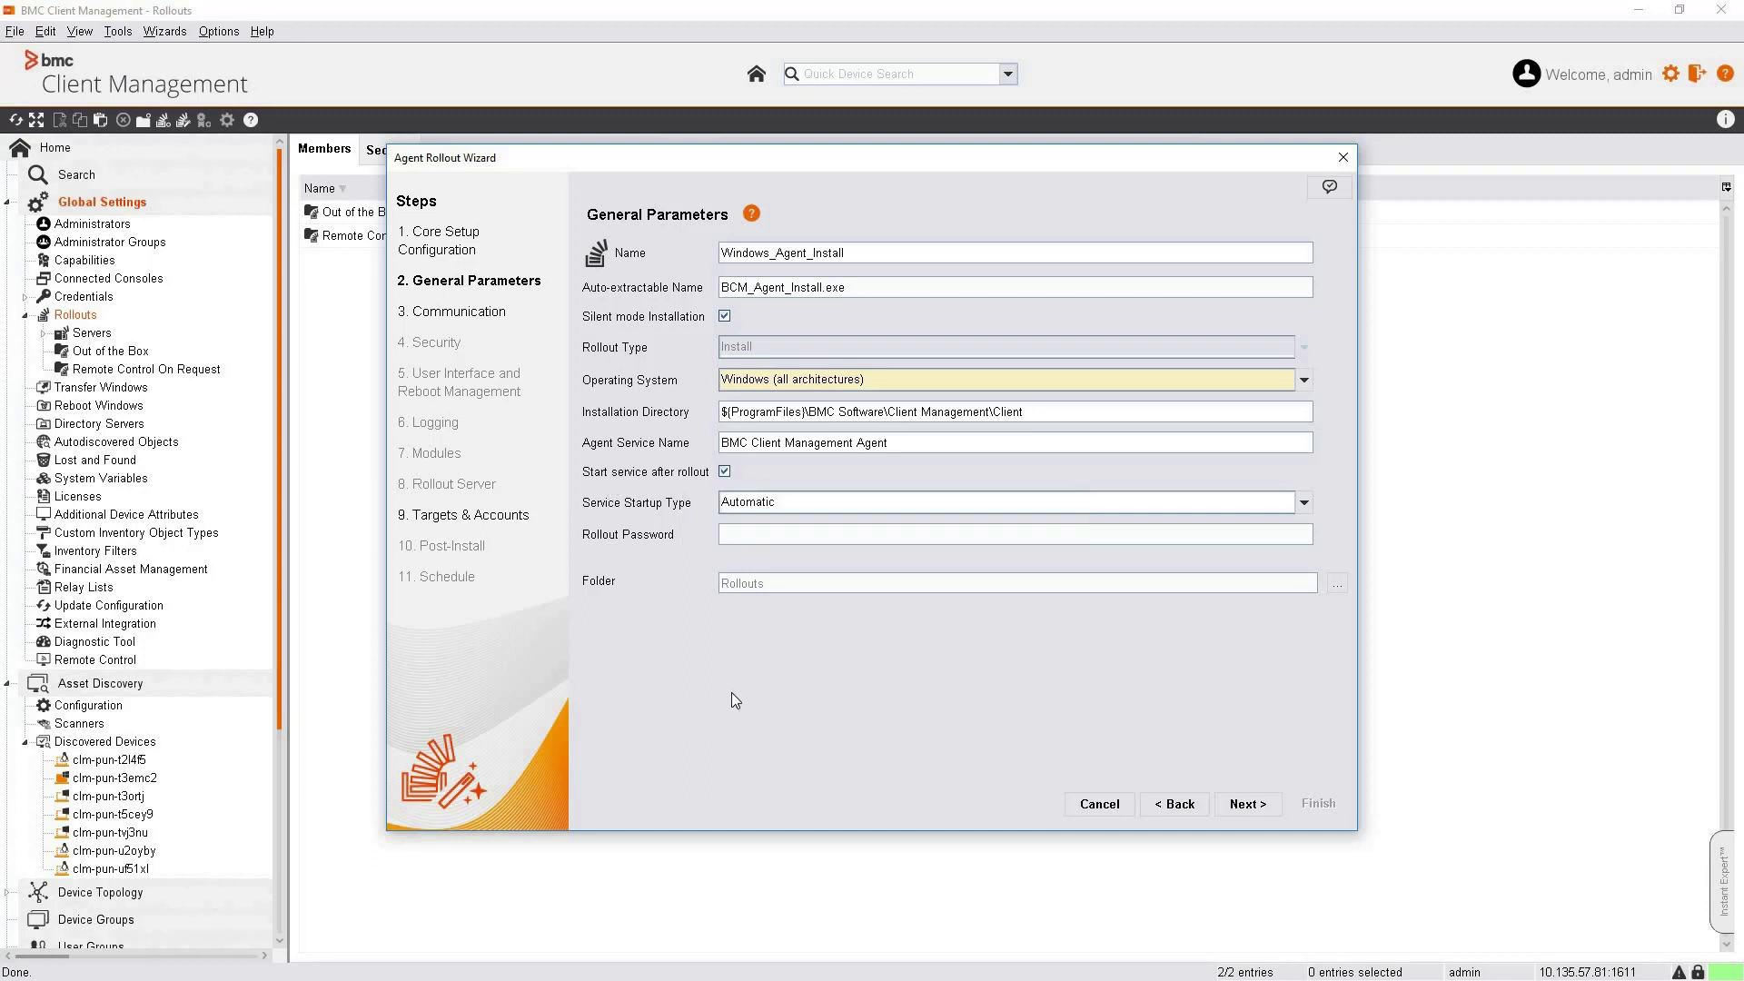
pyautogui.click(1241, 812)
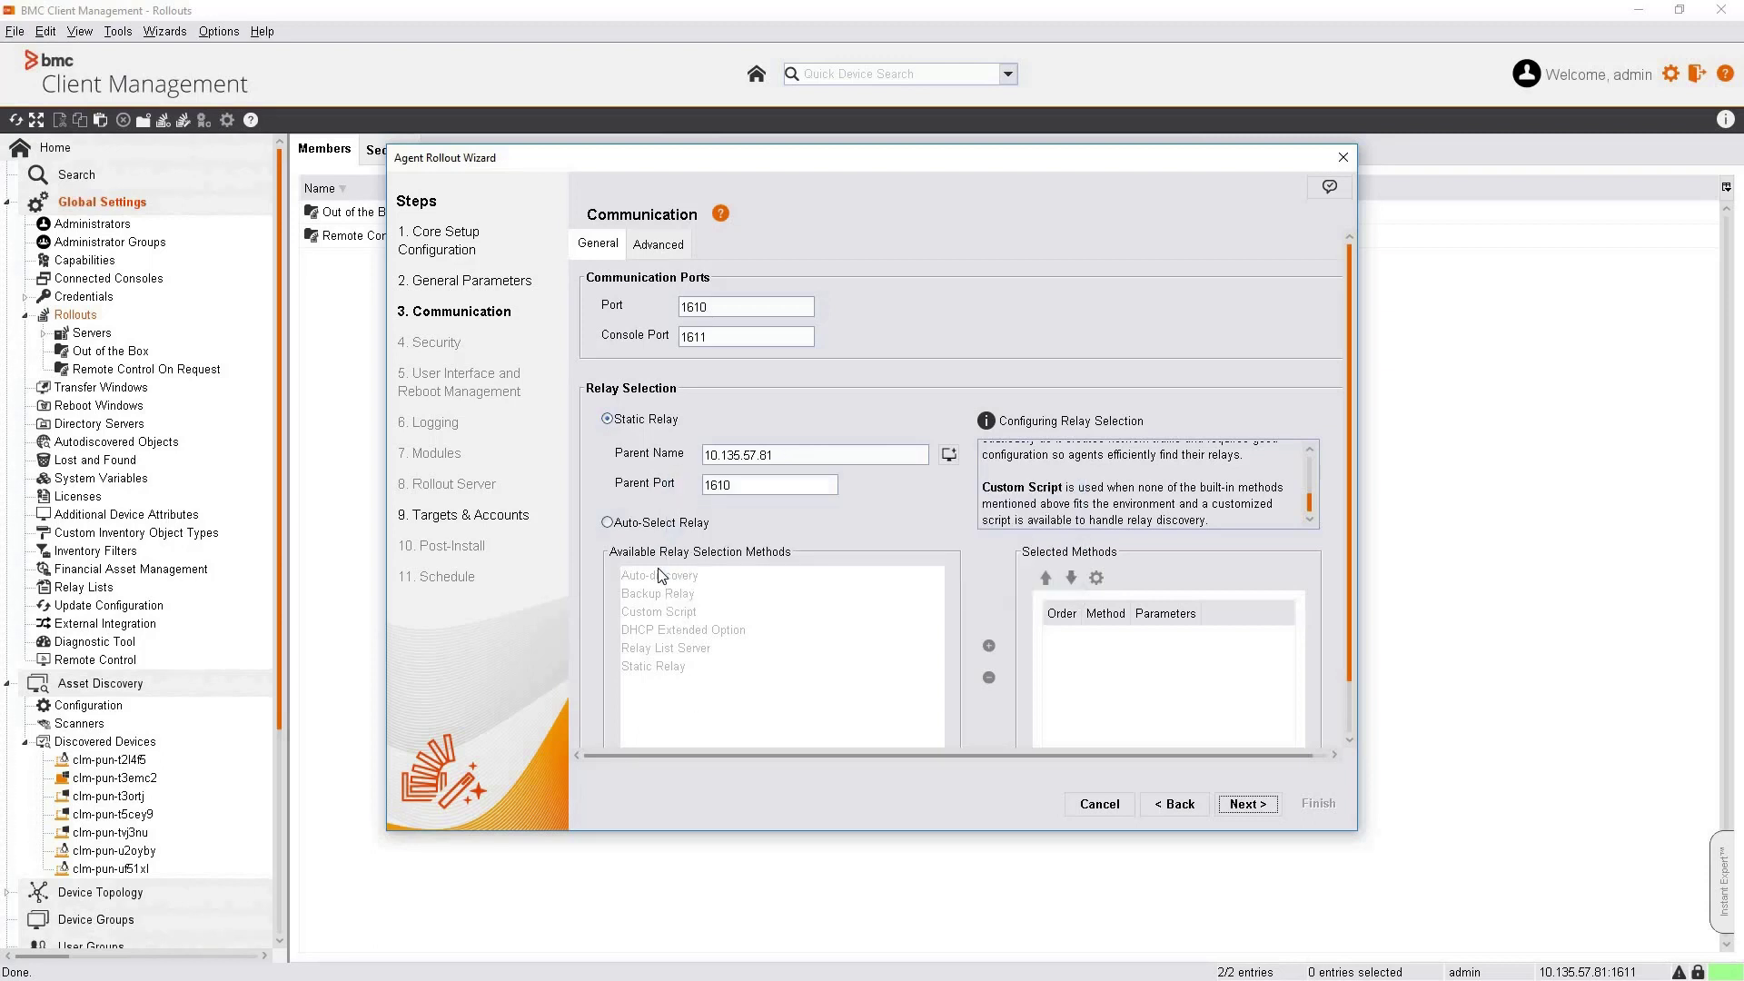
# - Switch to Auto-Select Relay and try adding Static Relay as a method, then cancel it
pyautogui.click(659, 524)
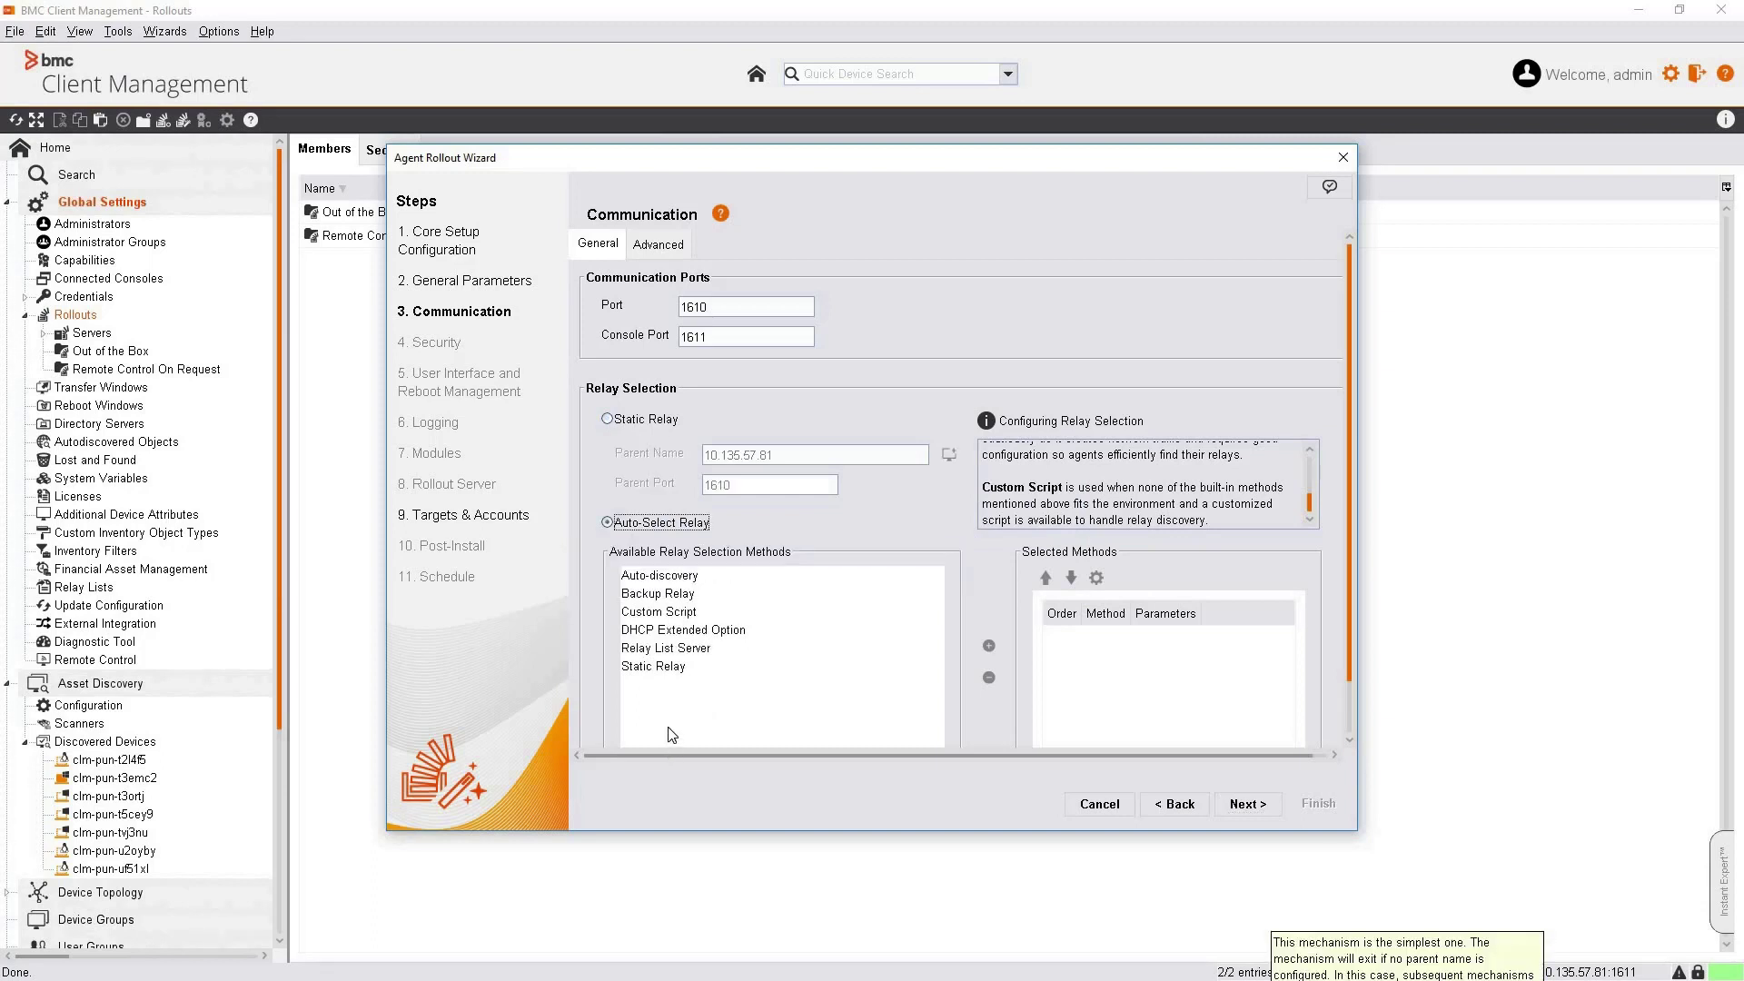
pyautogui.click(674, 669)
pyautogui.click(989, 646)
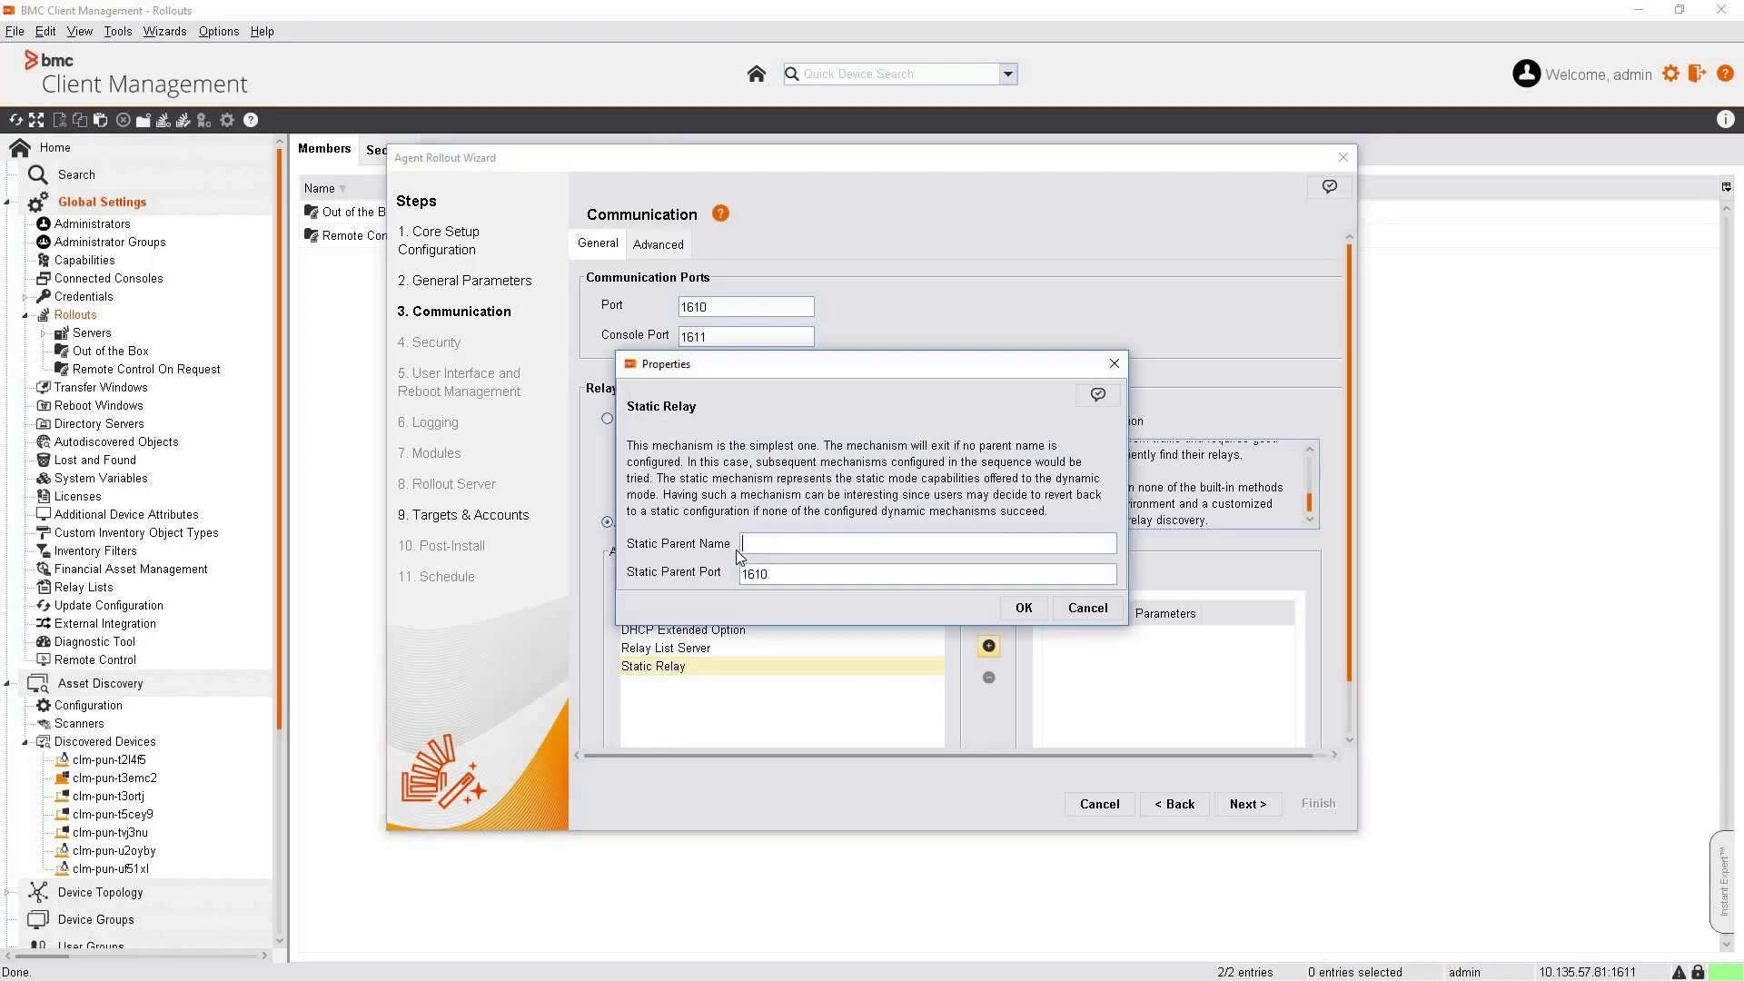
pyautogui.moveTo(789, 545)
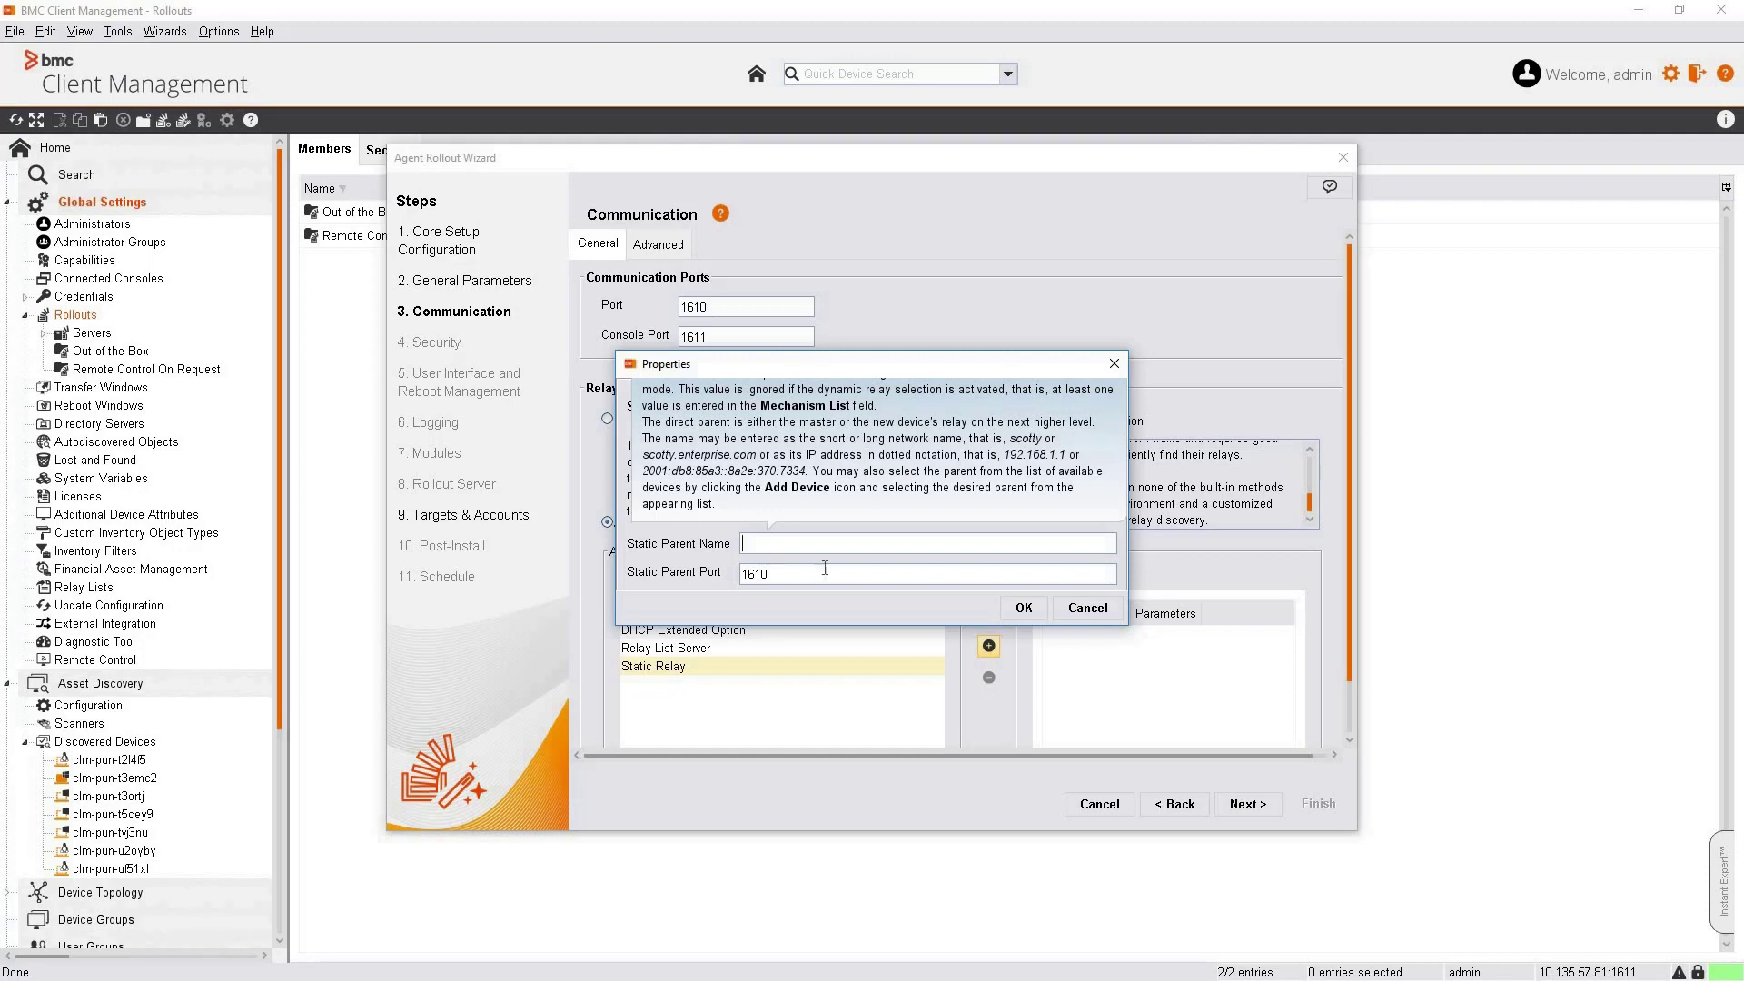
pyautogui.click(1088, 607)
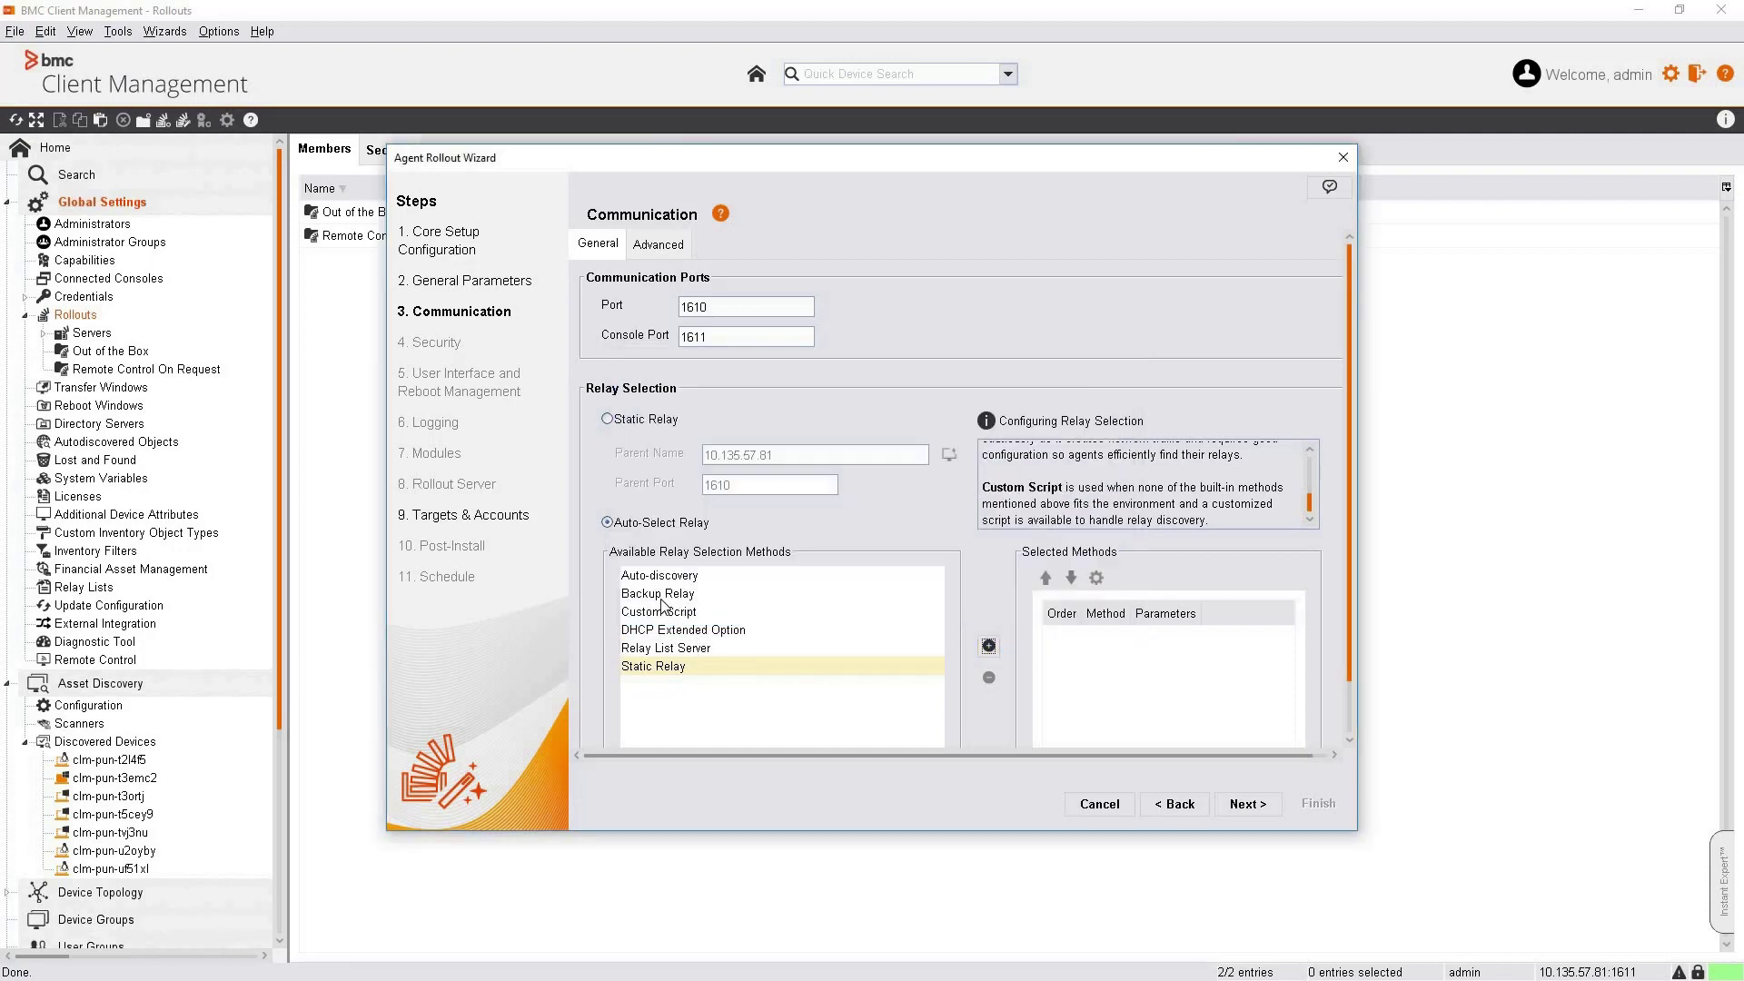
# - Review the Backup Relay and Relay List Server methods, then revert to the static relay
pyautogui.click(664, 595)
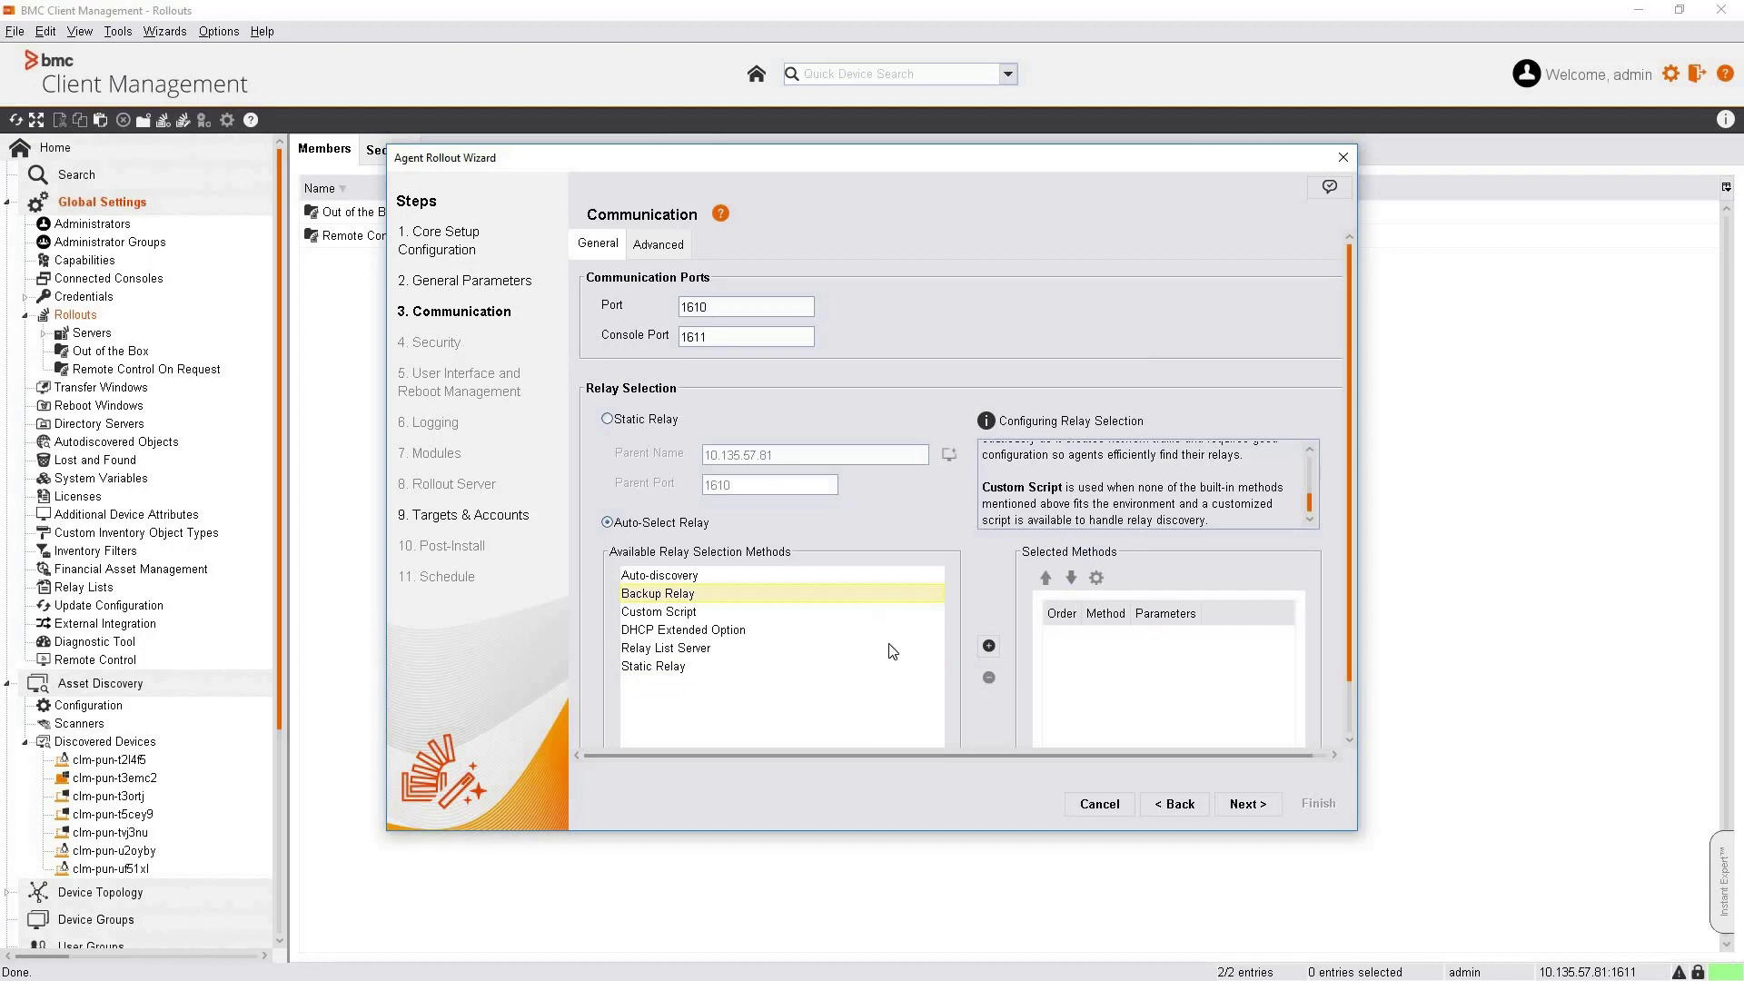
pyautogui.moveTo(893, 652)
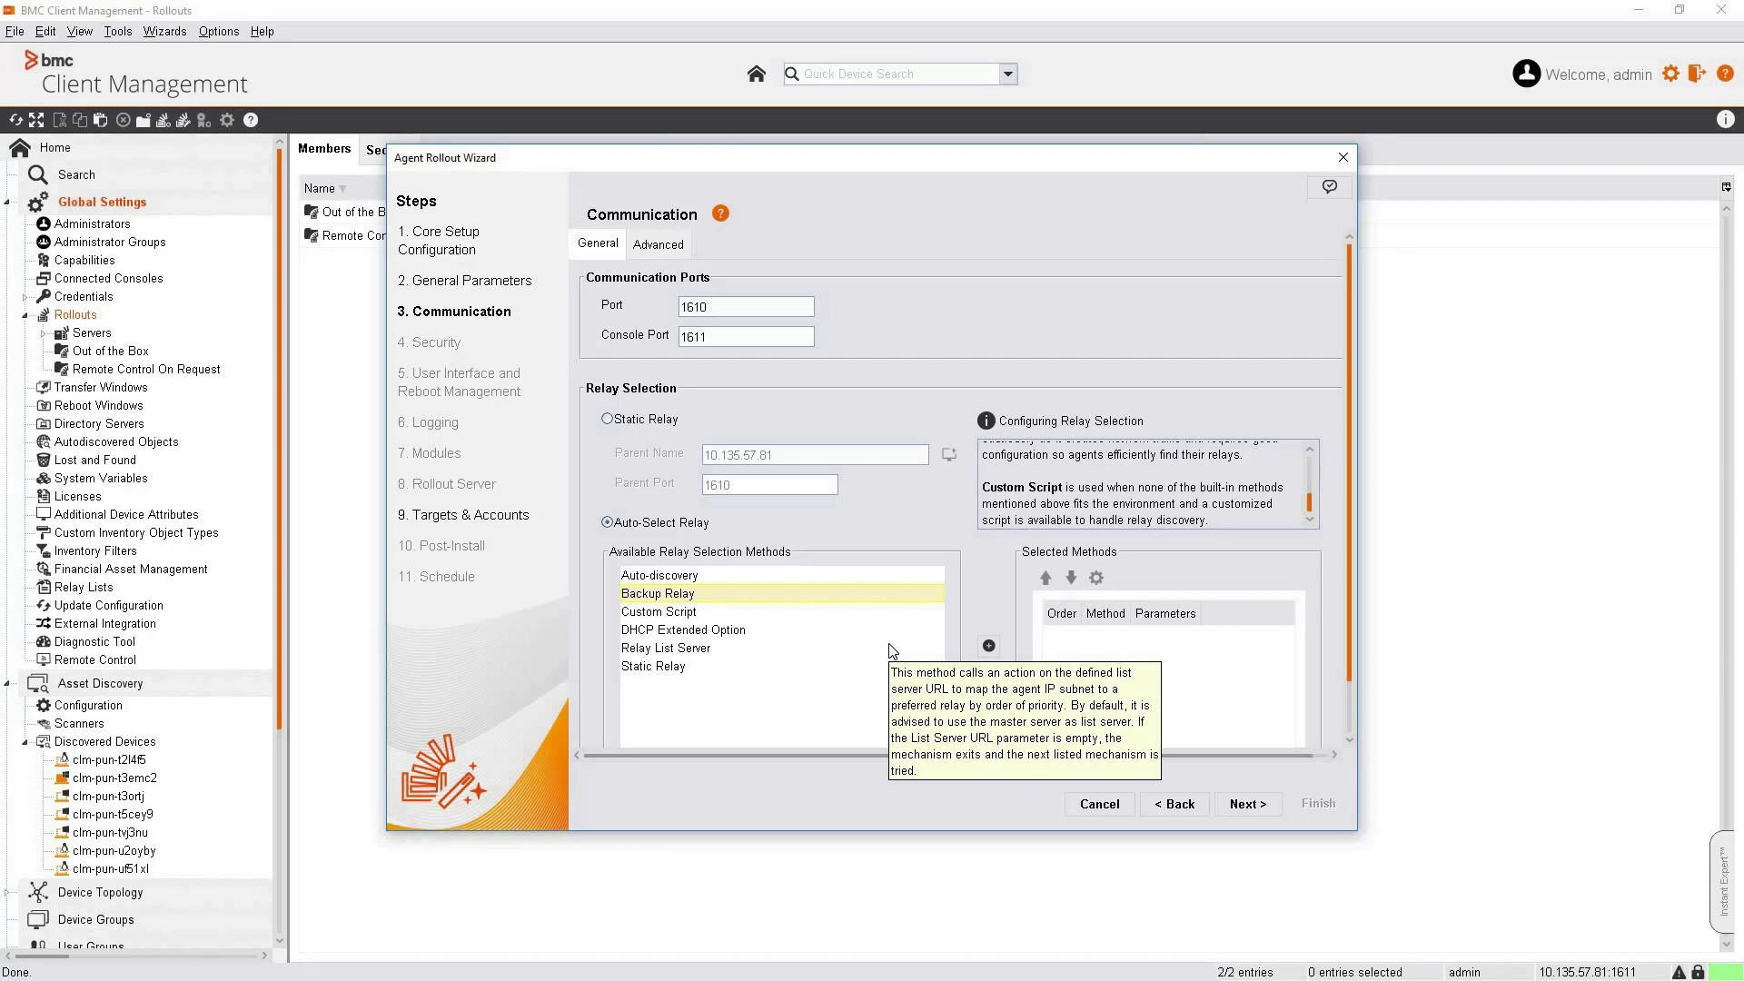
pyautogui.click(713, 652)
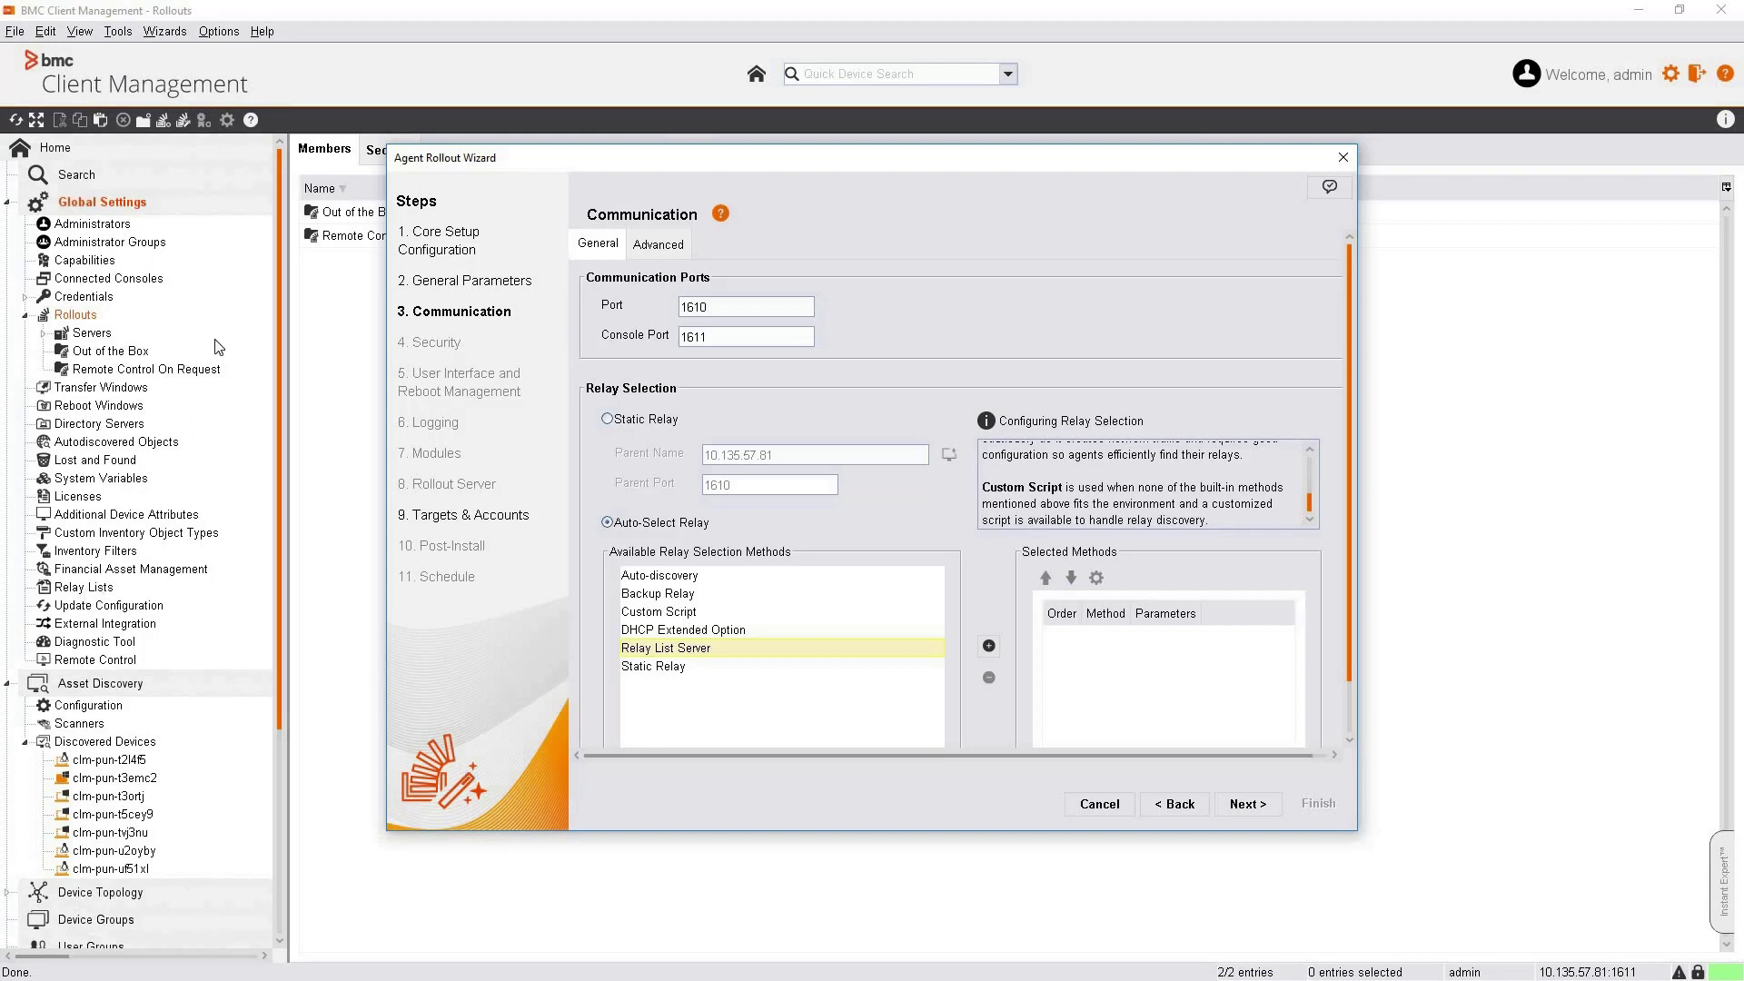
pyautogui.click(660, 424)
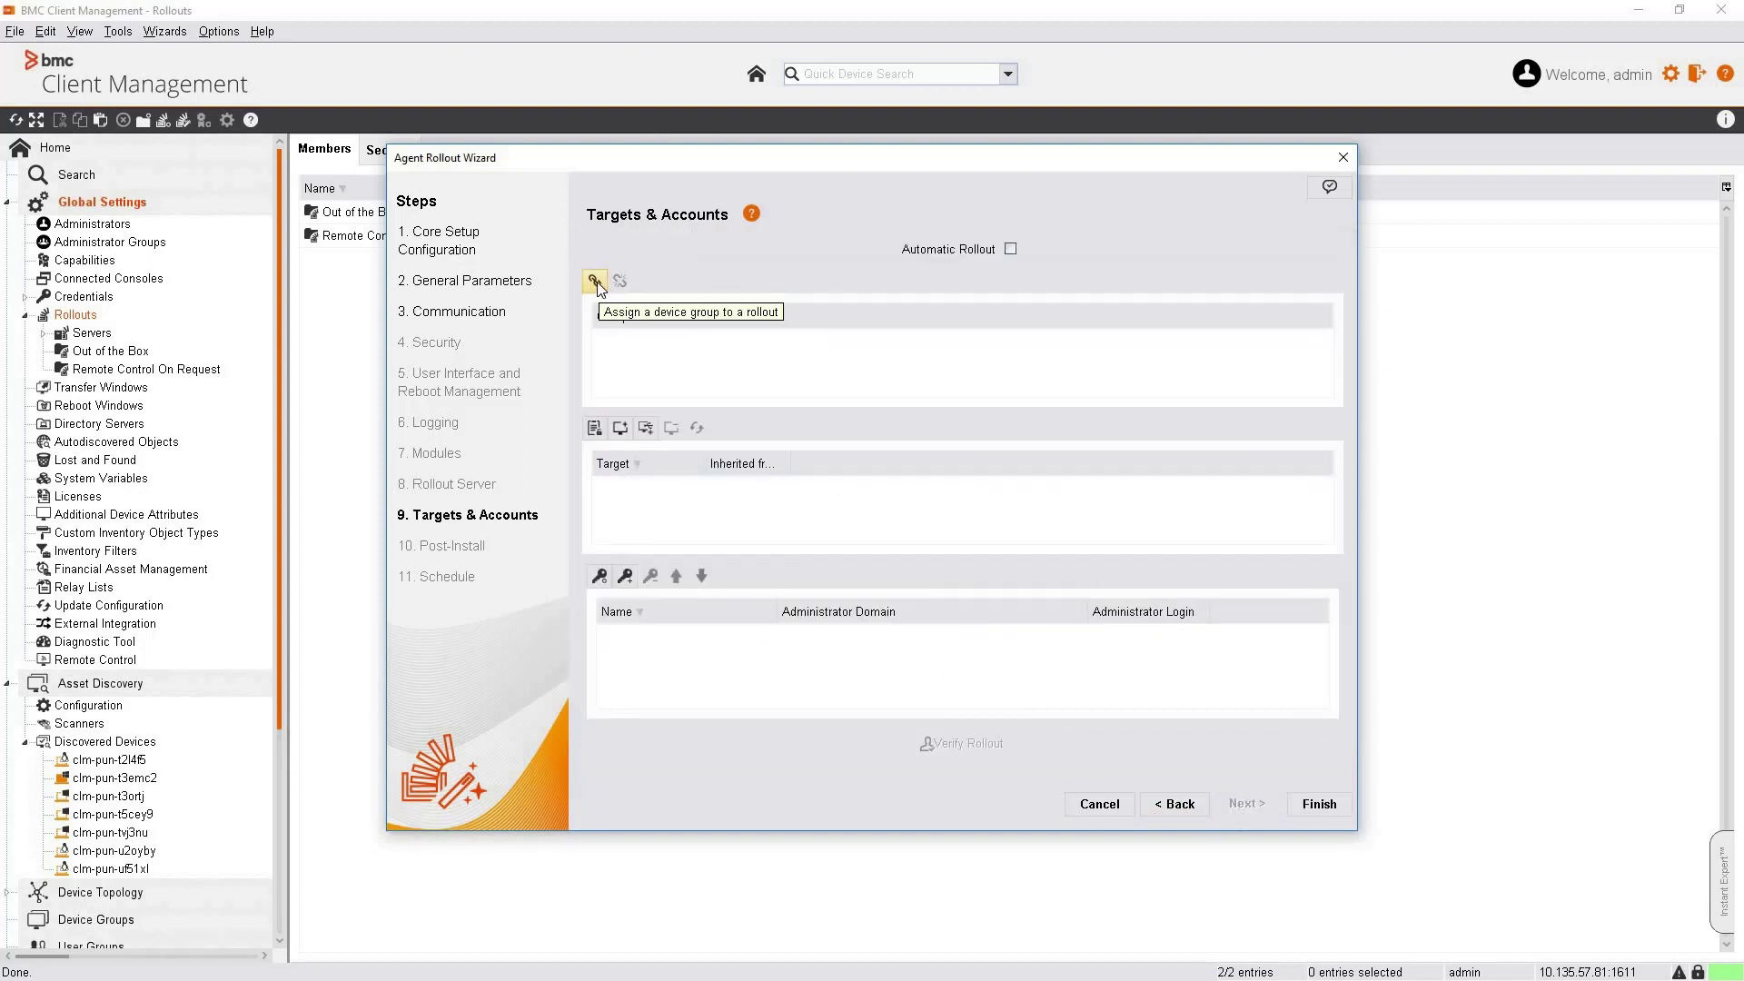
# - Assign the Out of the Box device group and abandon adding a single target device
pyautogui.click(595, 281)
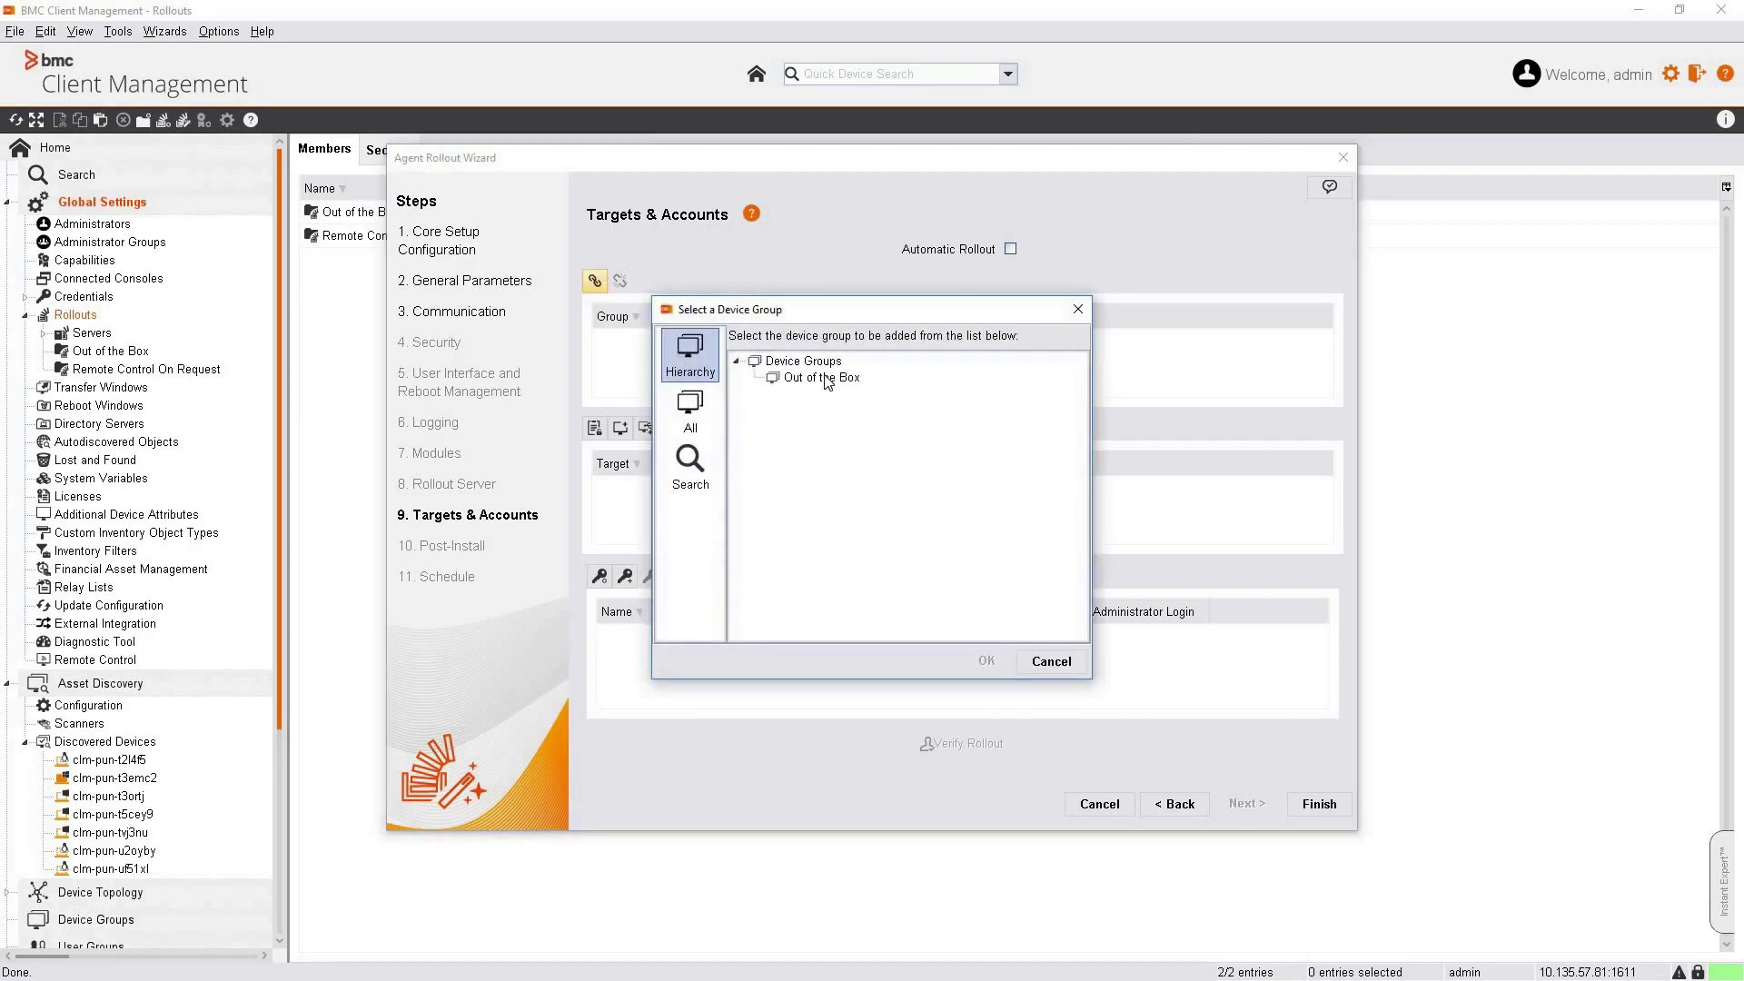
pyautogui.doubleClick(822, 378)
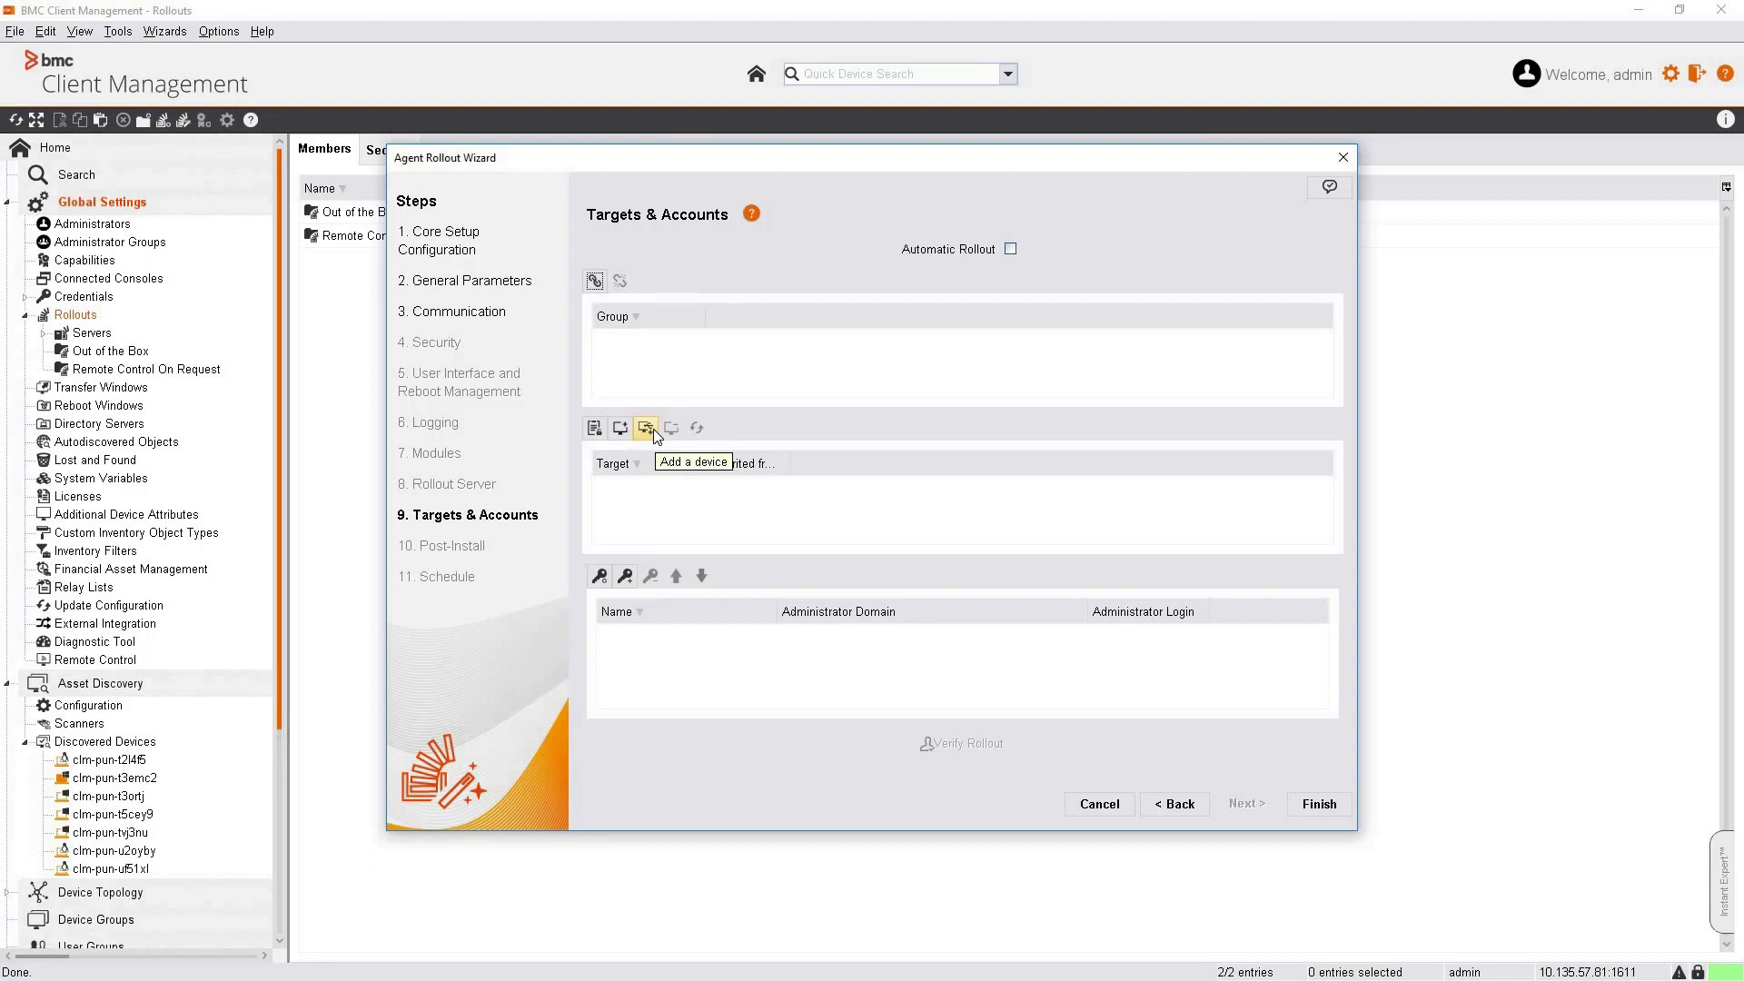
pyautogui.click(652, 429)
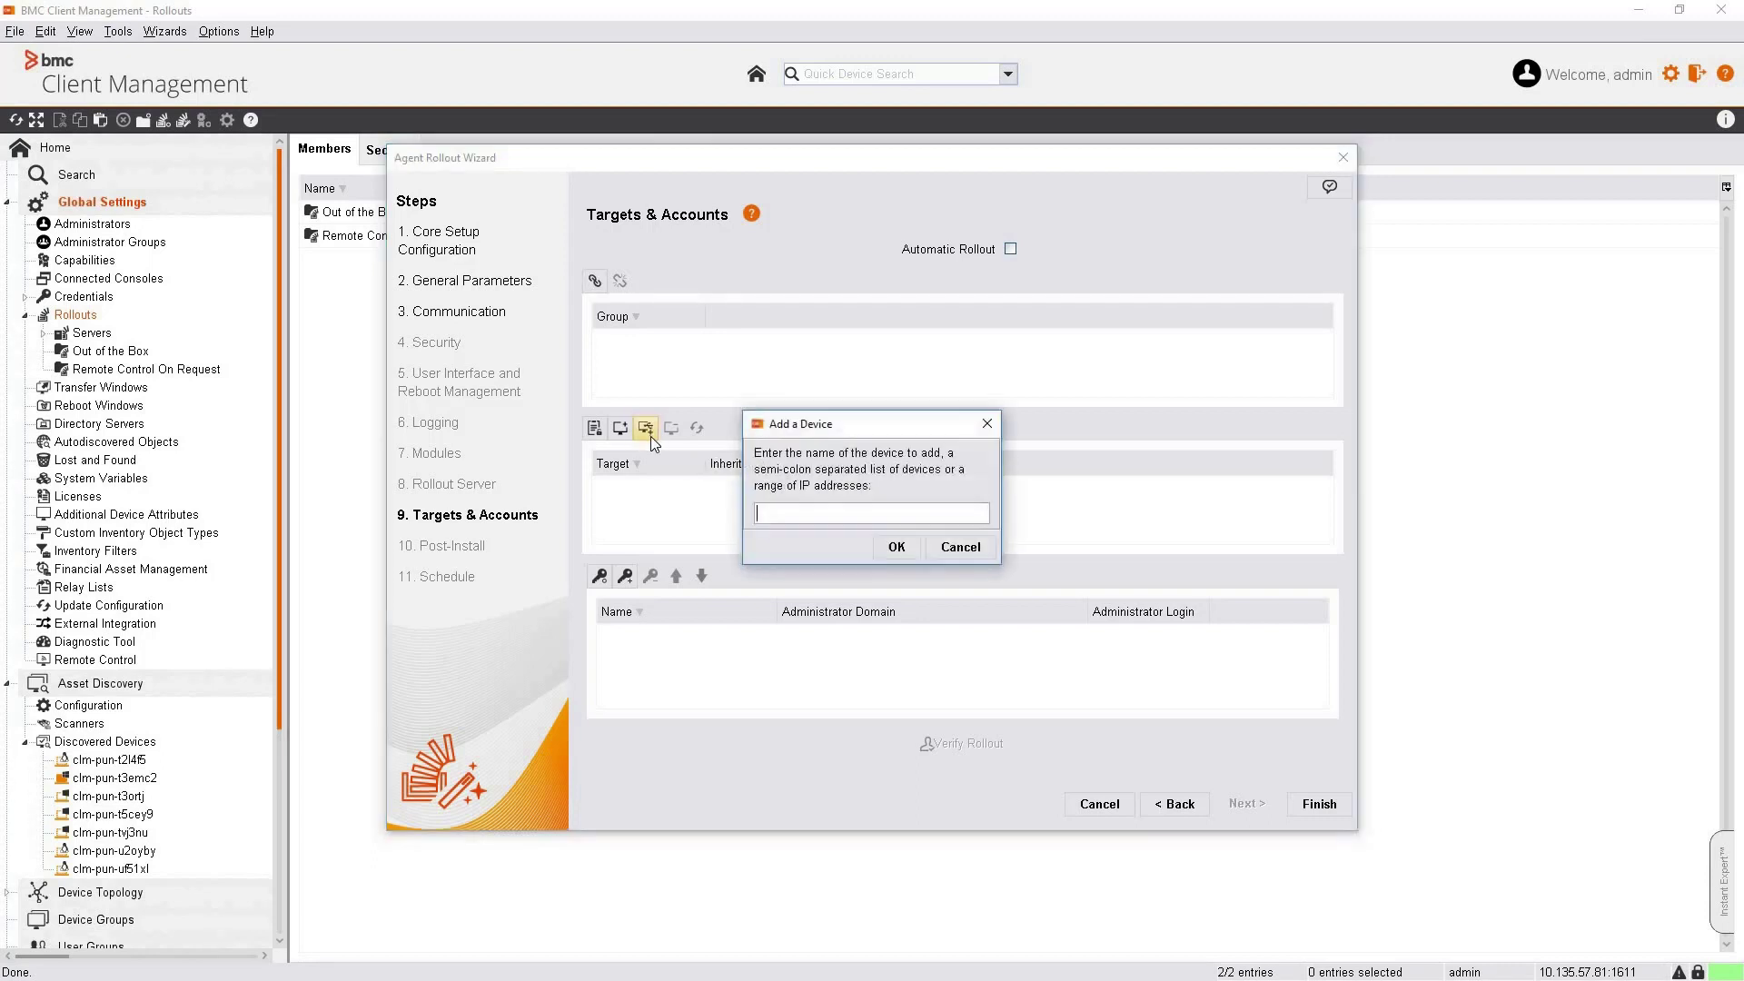
pyautogui.click(774, 516)
pyautogui.press('Escape')
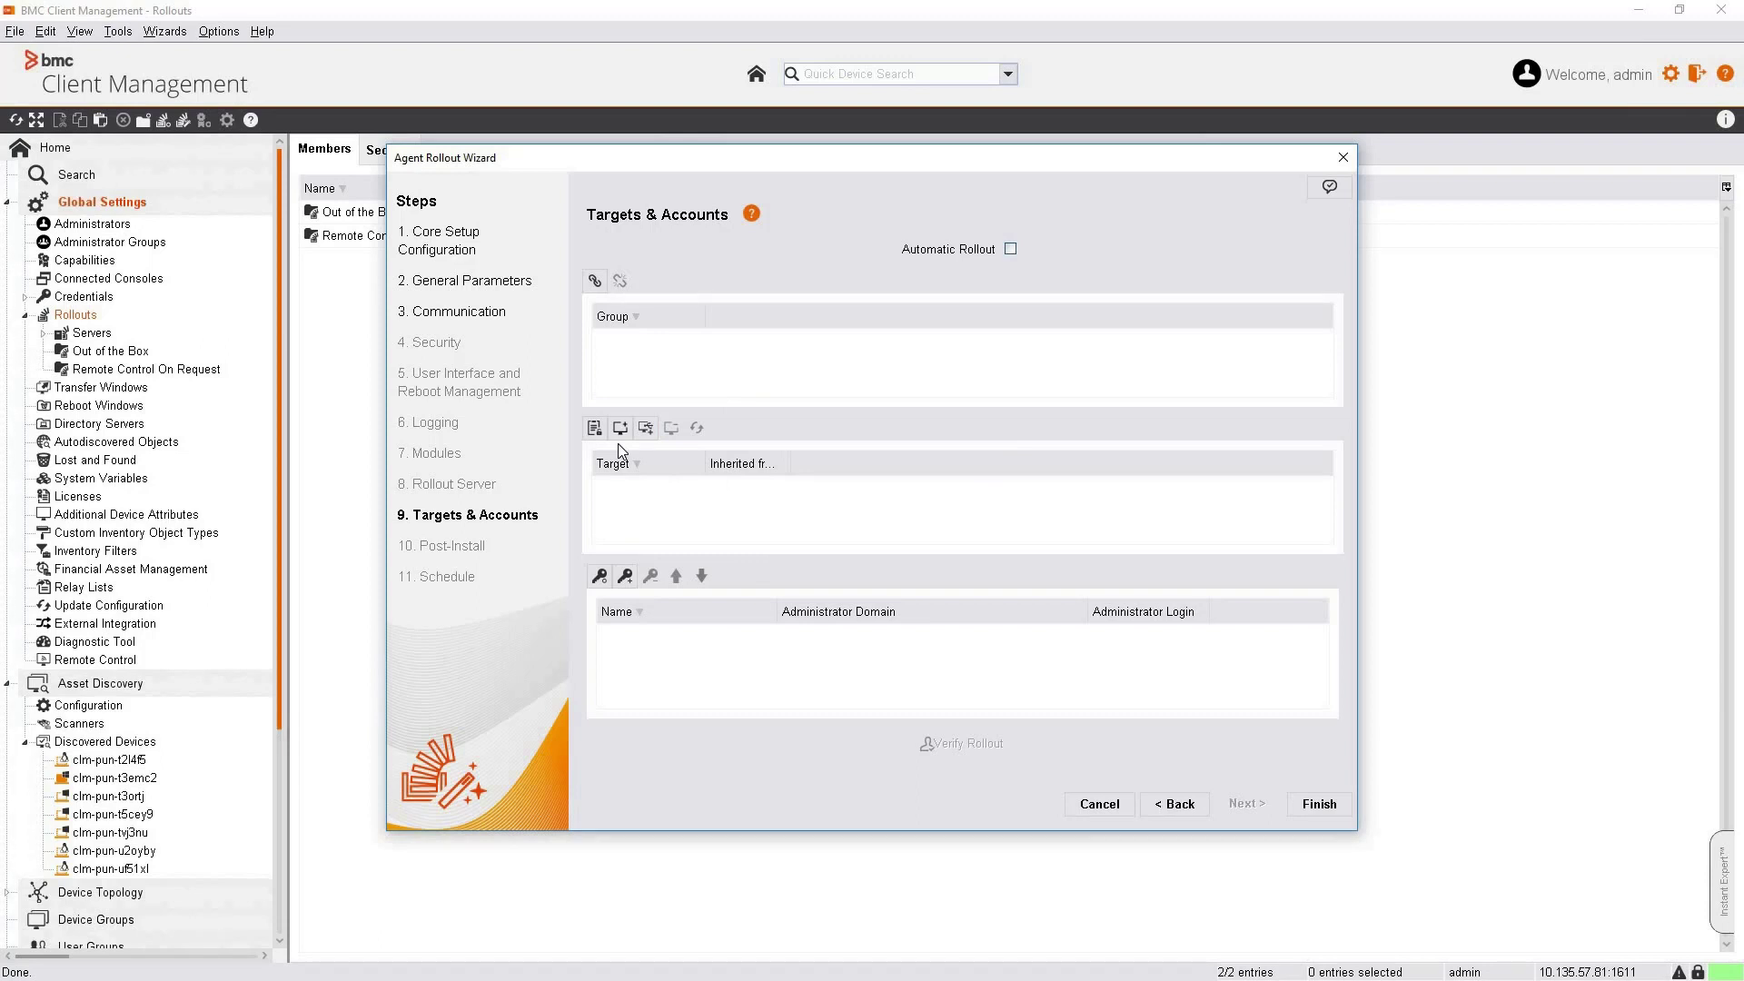
# - Add the Windows administrator account, then finish the wizard and activate the rollout immediately
pyautogui.click(631, 585)
pyautogui.click(784, 420)
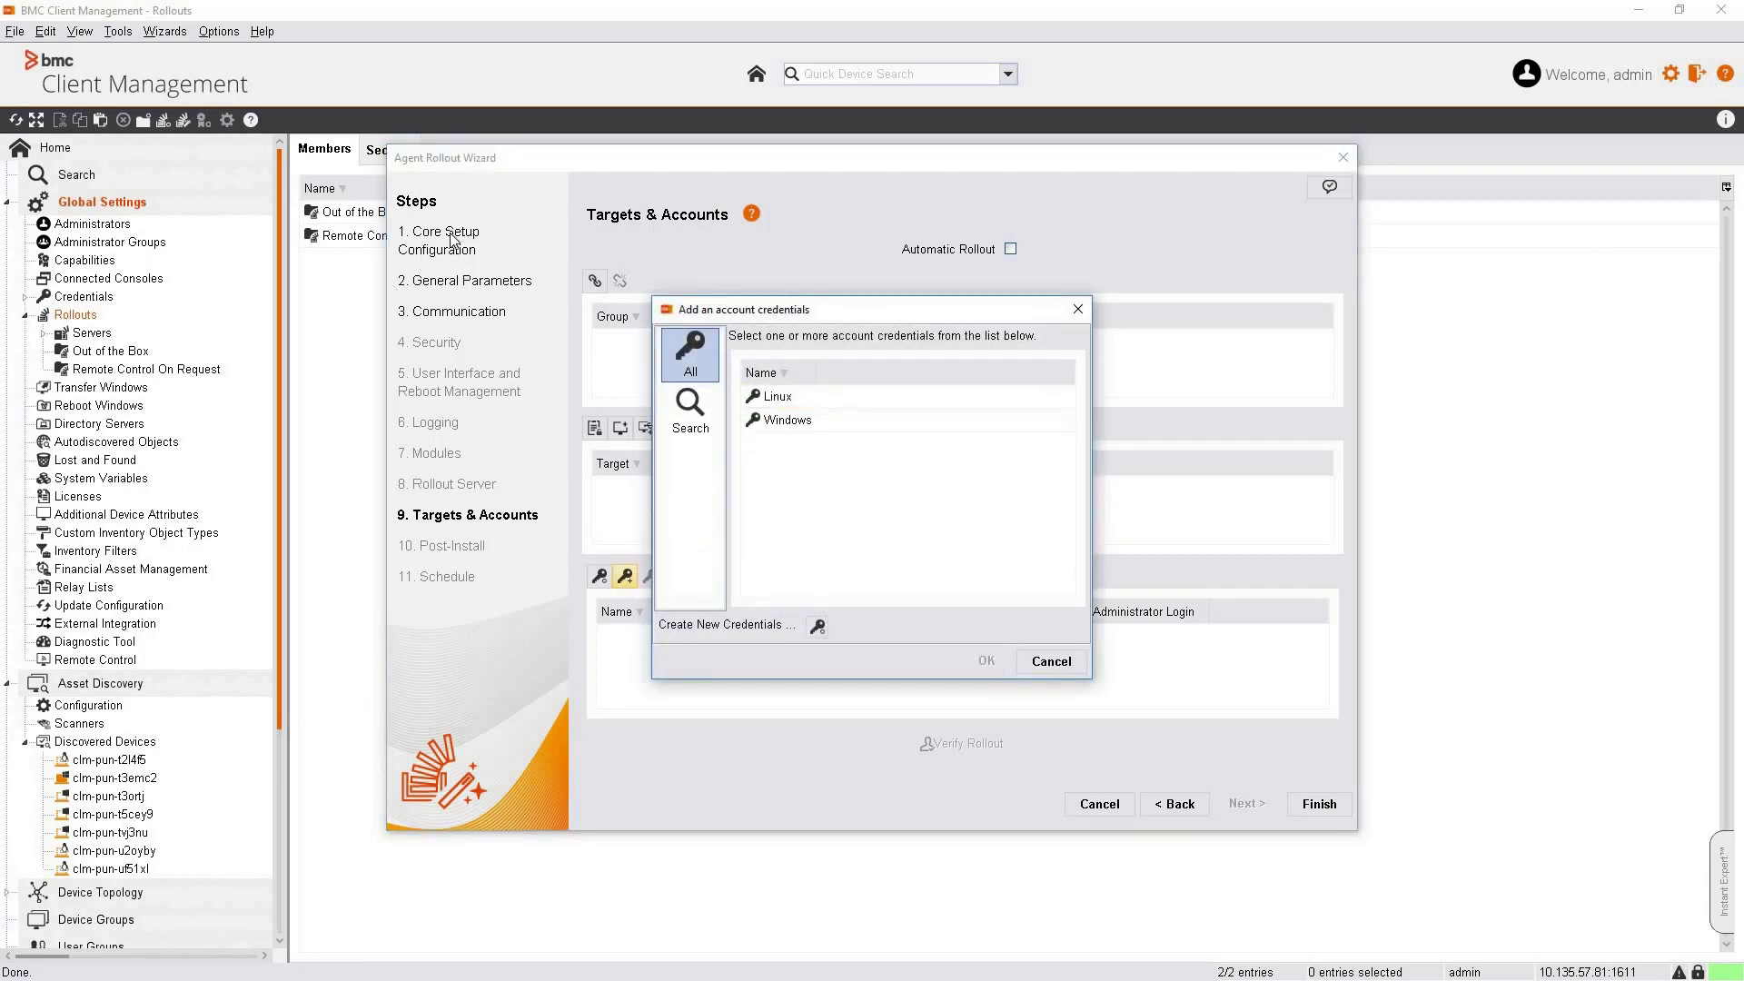
pyautogui.click(778, 423)
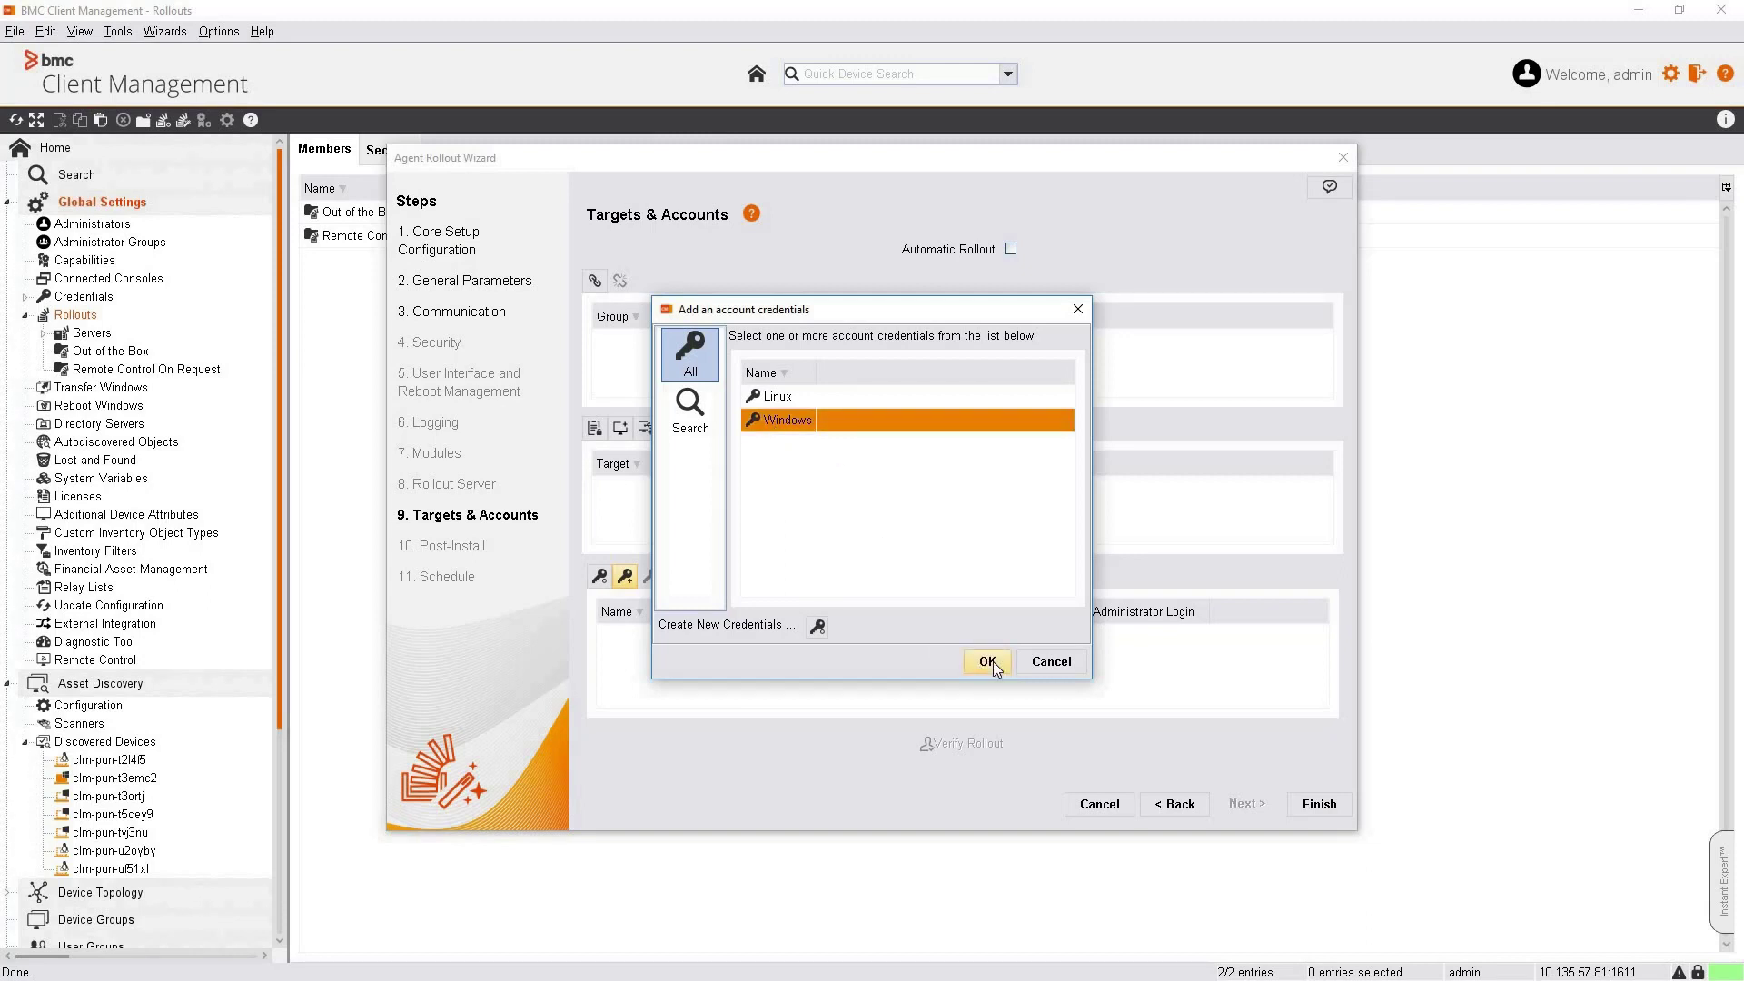
pyautogui.click(990, 661)
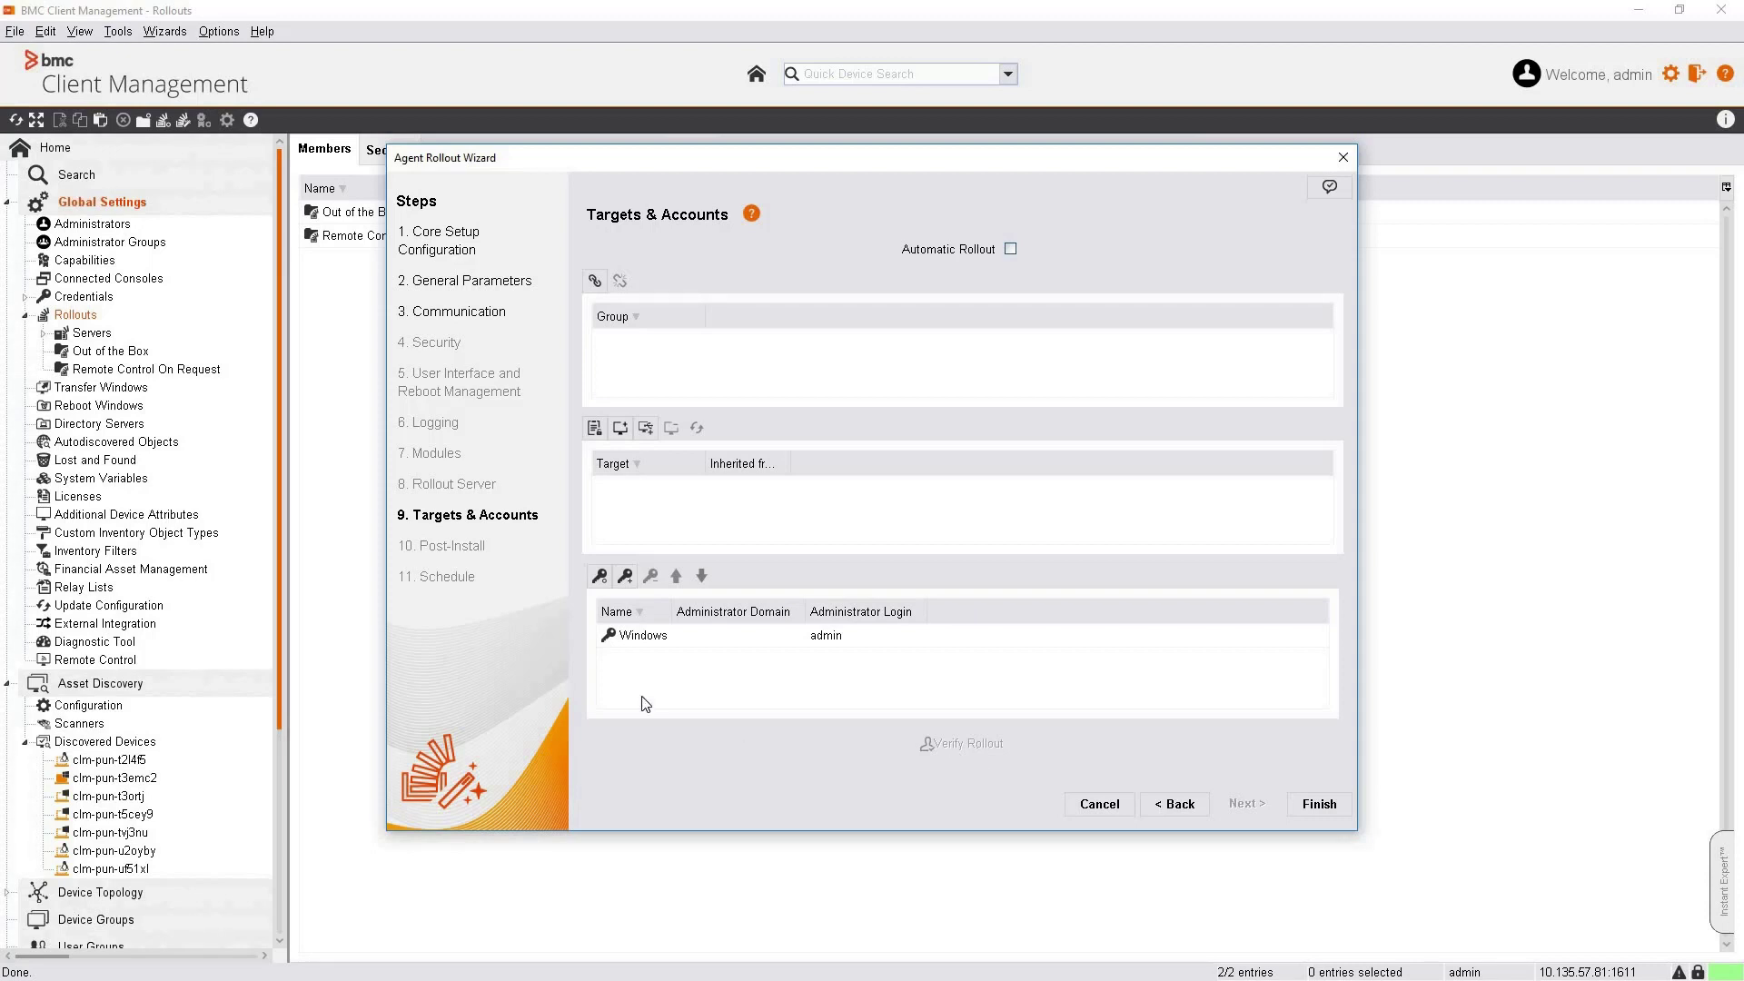
pyautogui.click(657, 639)
pyautogui.click(745, 696)
pyautogui.click(1319, 804)
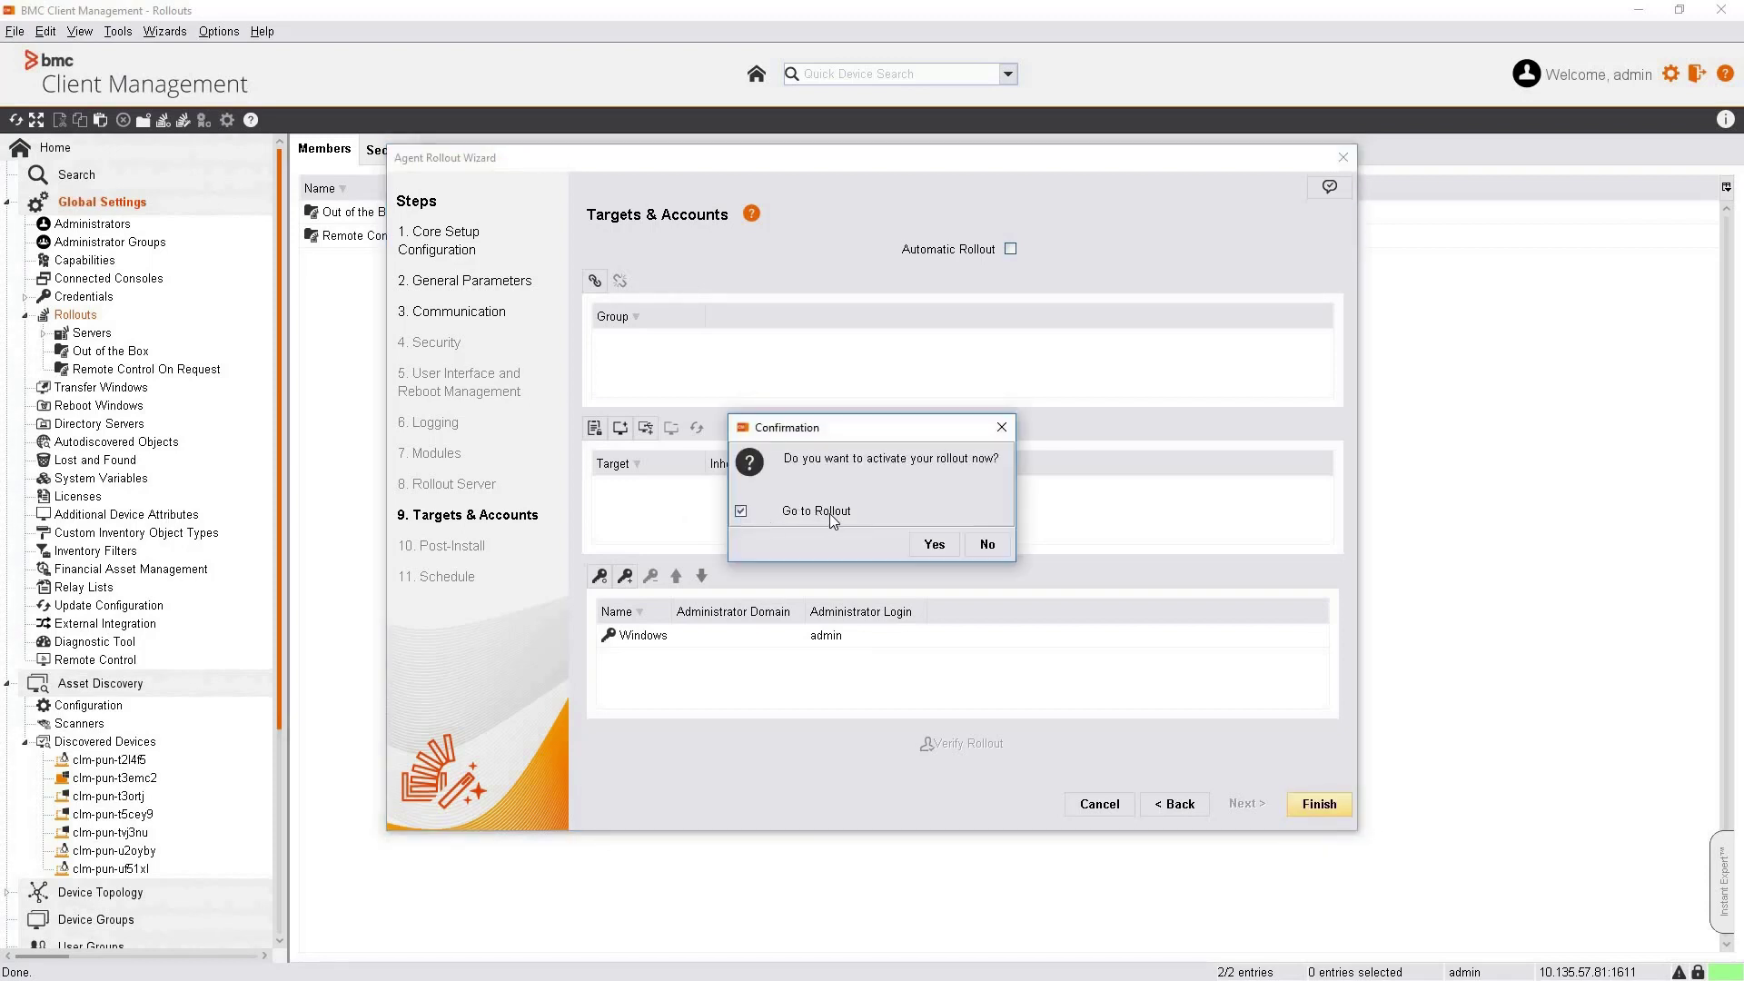
pyautogui.click(935, 546)
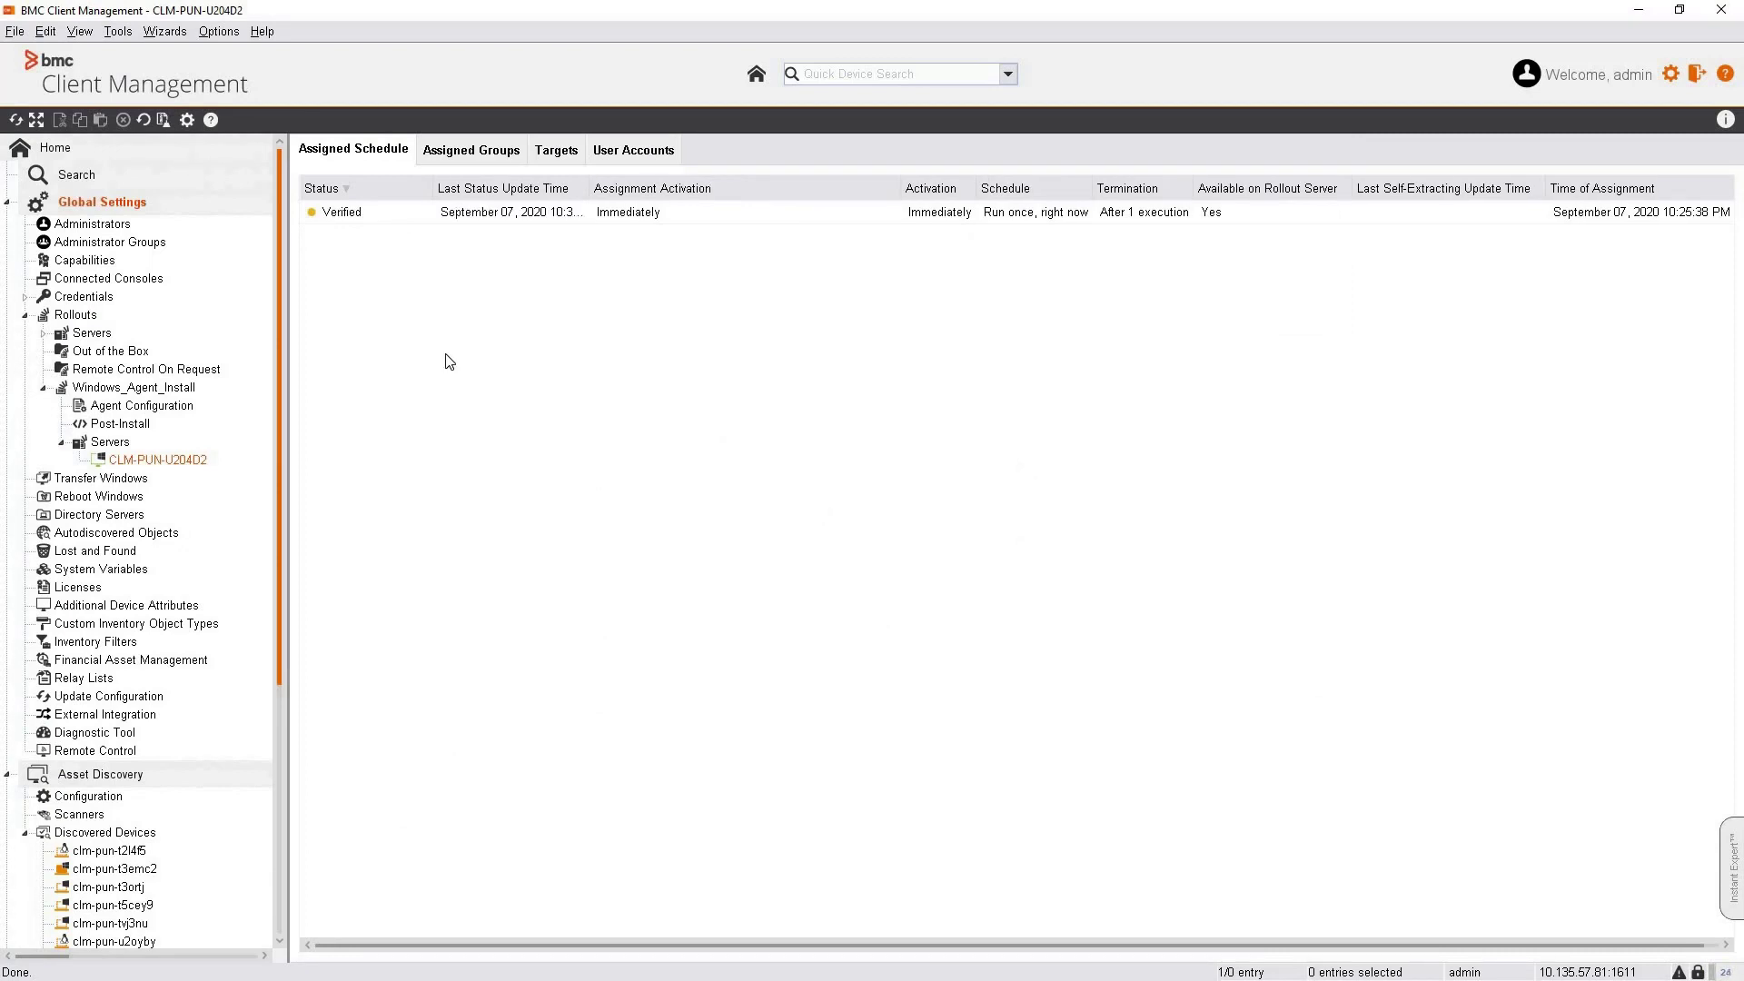
# - Check the empty Assigned Groups and Targets tabs, then list Out of the Box > Discovered Devices
pyautogui.click(486, 159)
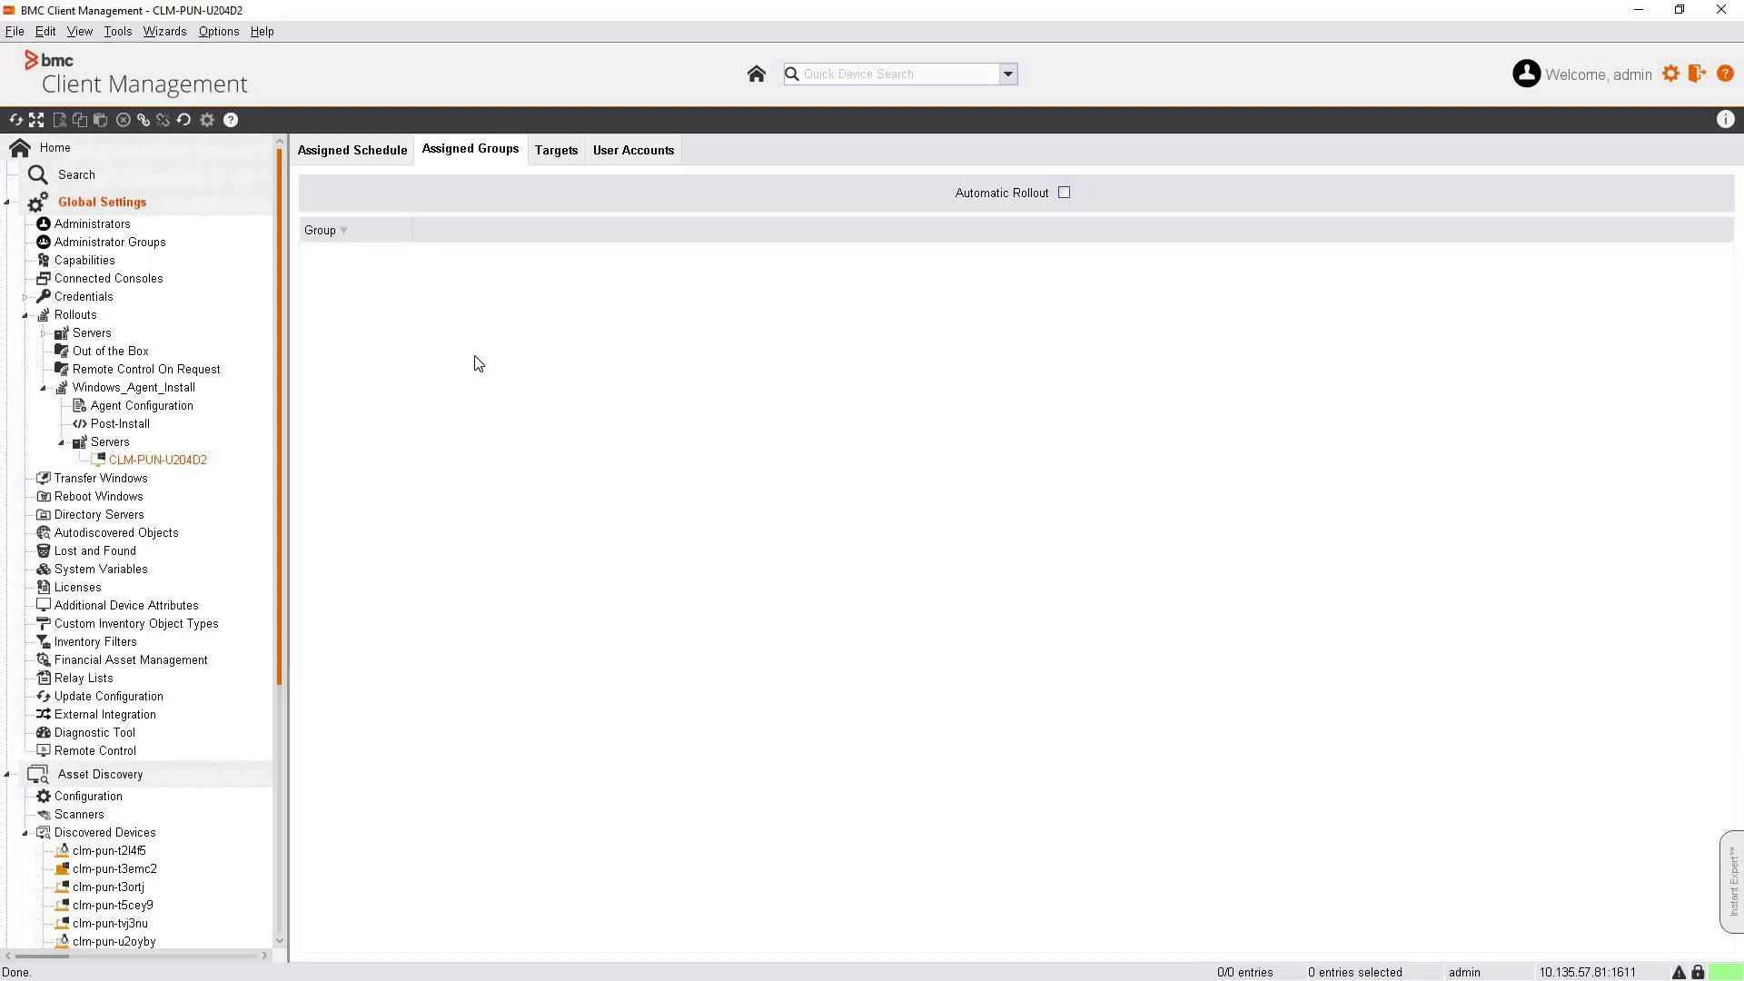
pyautogui.click(553, 162)
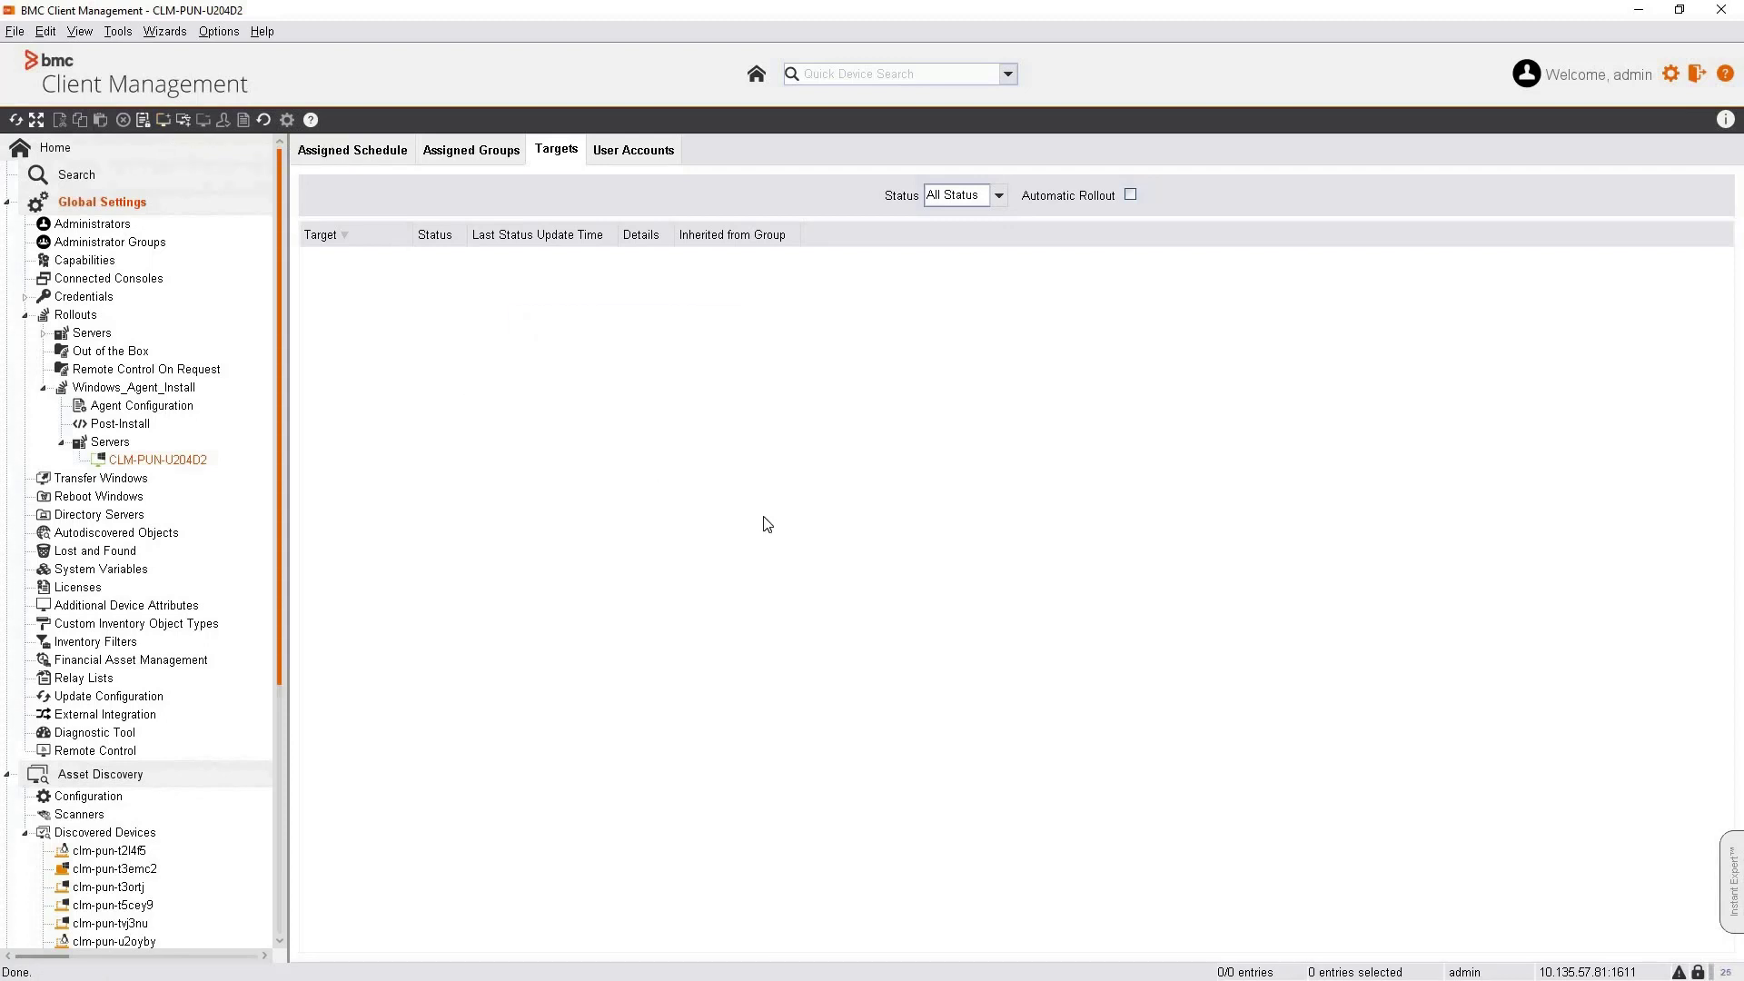
pyautogui.click(9, 777)
pyautogui.scroll(-1, 88, 790)
pyautogui.click(86, 771)
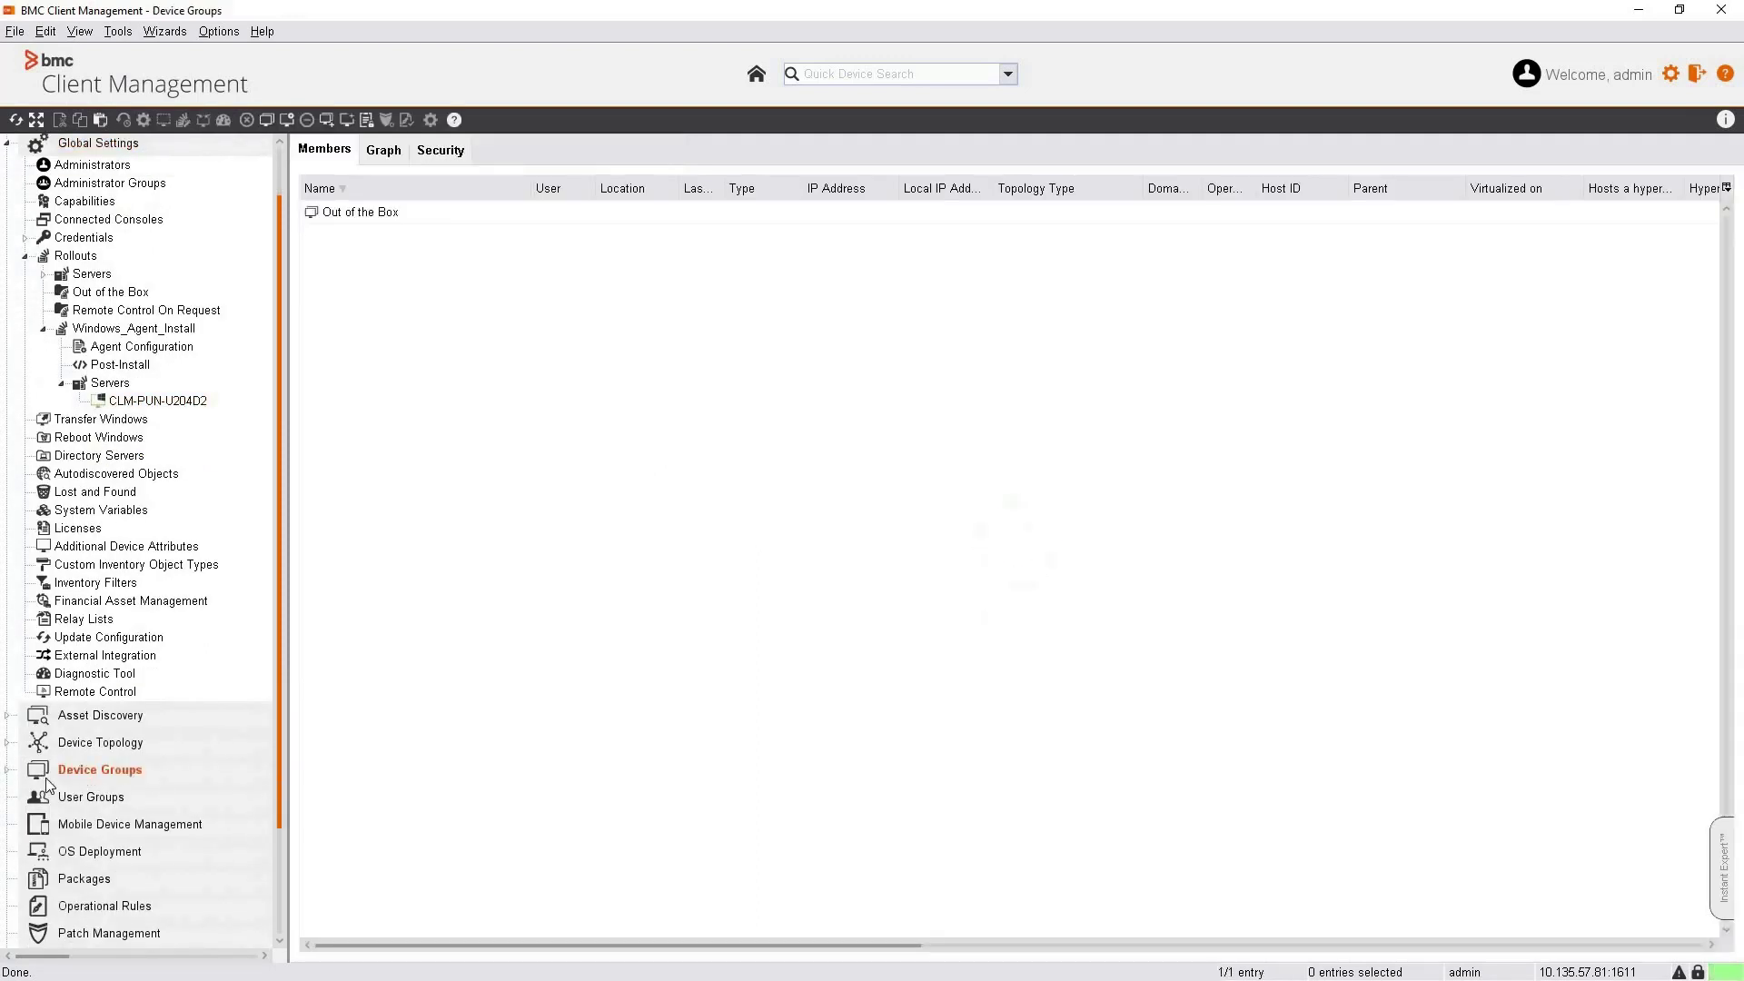
pyautogui.click(90, 793)
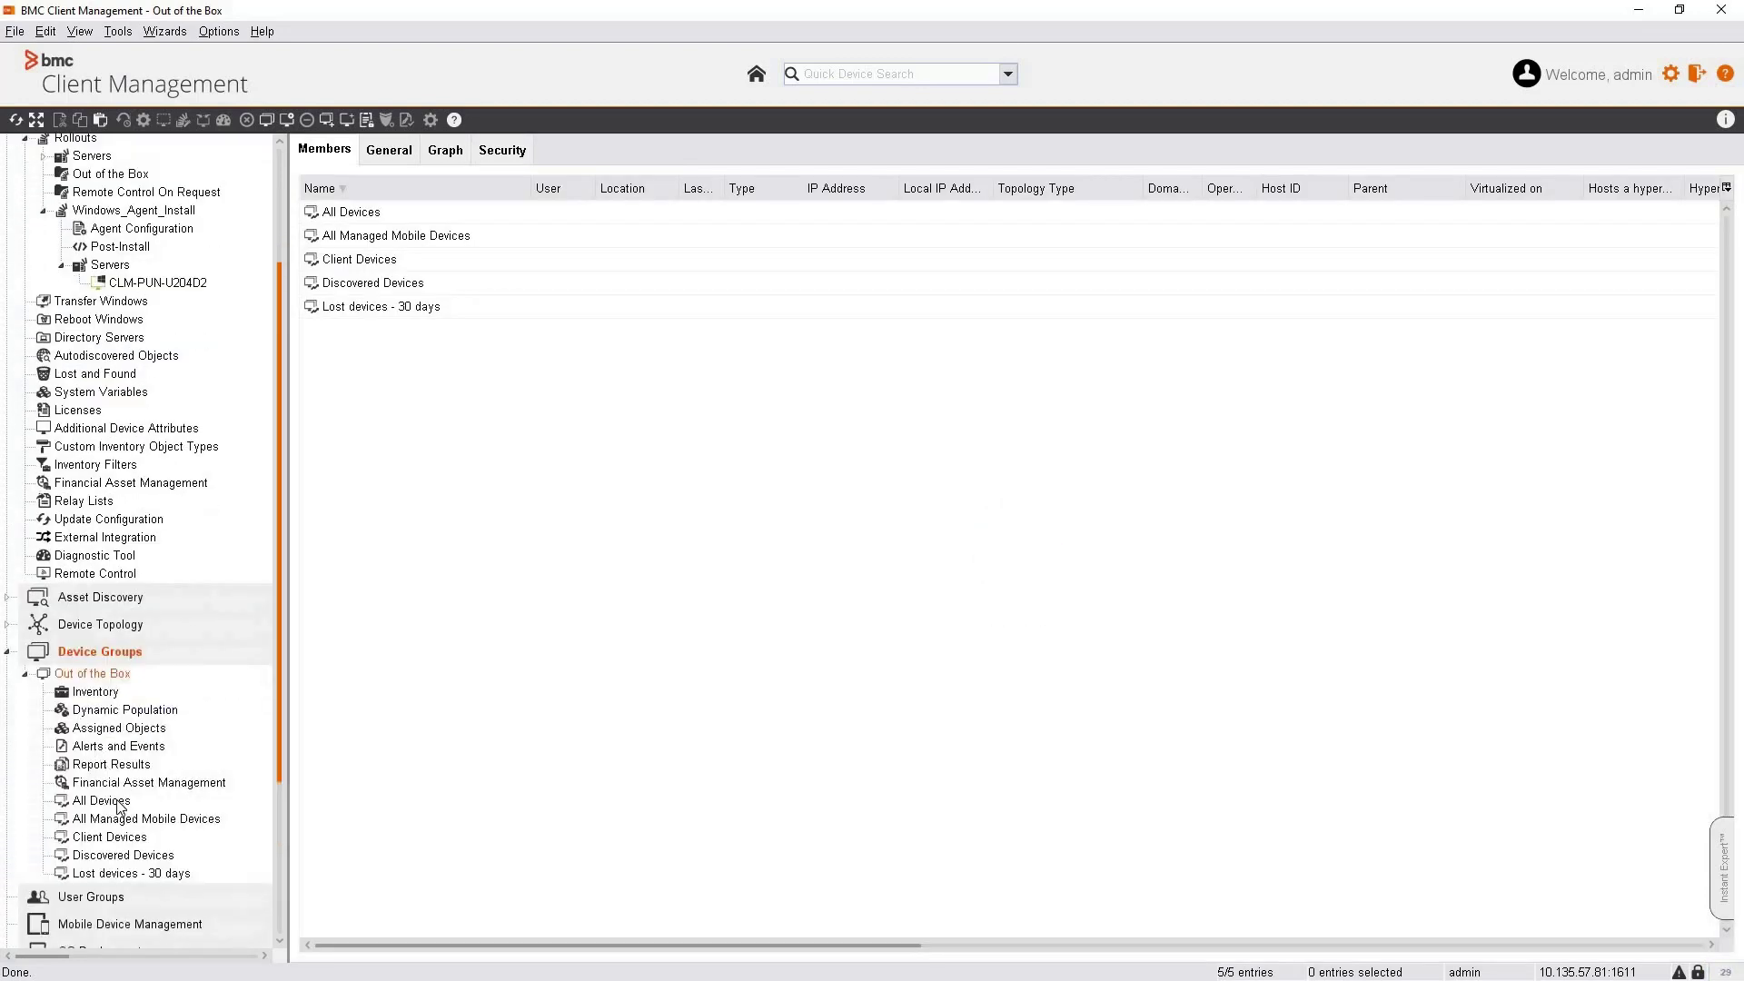
pyautogui.click(116, 860)
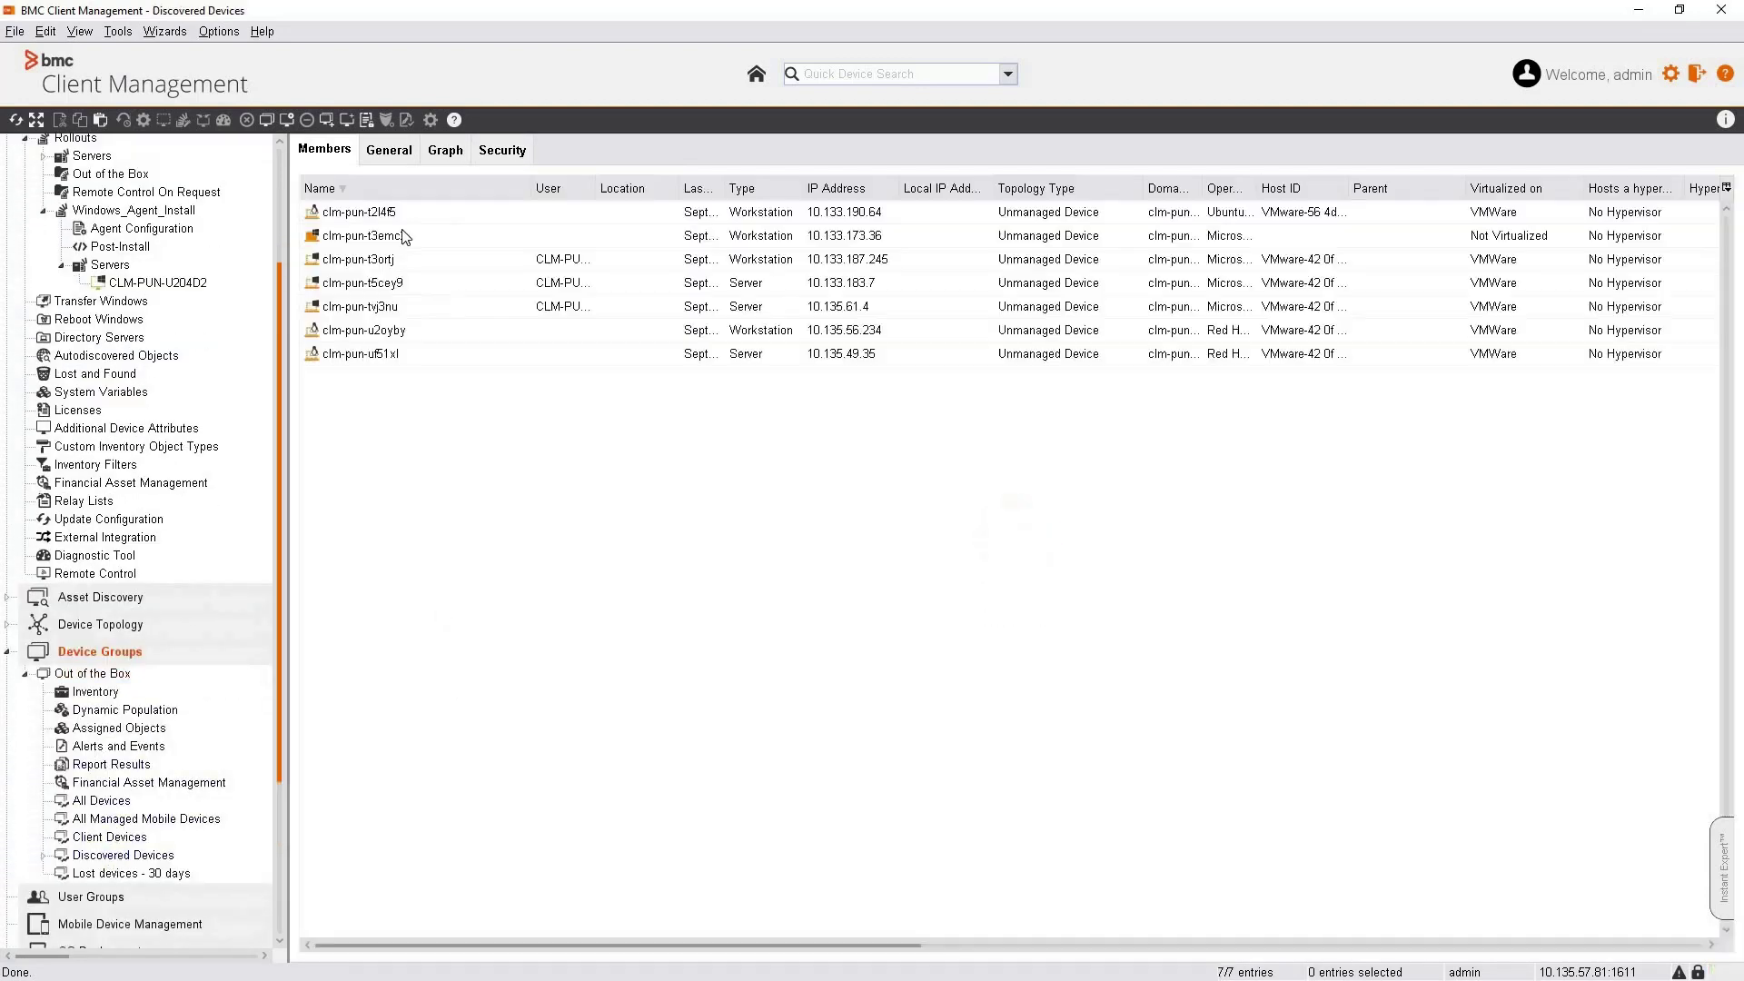
pyautogui.scroll(3, 111, 661)
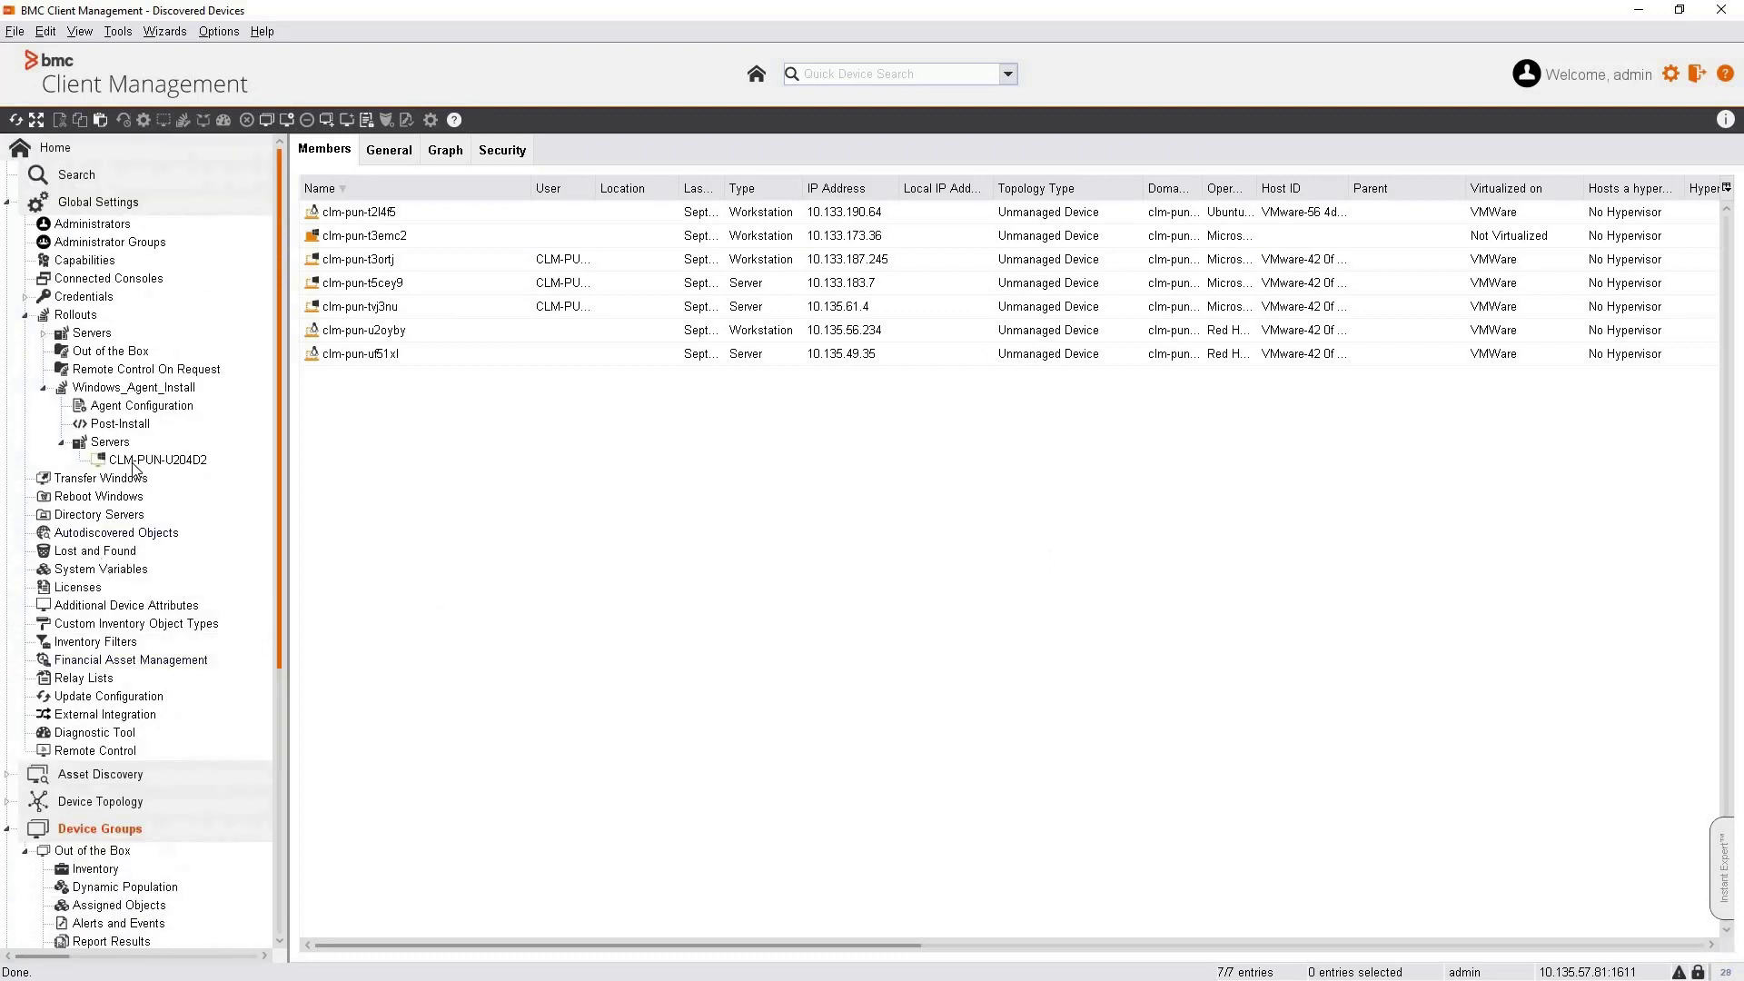
pyautogui.click(141, 461)
# - Add Existing Device, Shift-selecting clm-pun-t3emc2 through clm-pun-t5cey9 in Discovered Devices as targets
pyautogui.rightClick(546, 312)
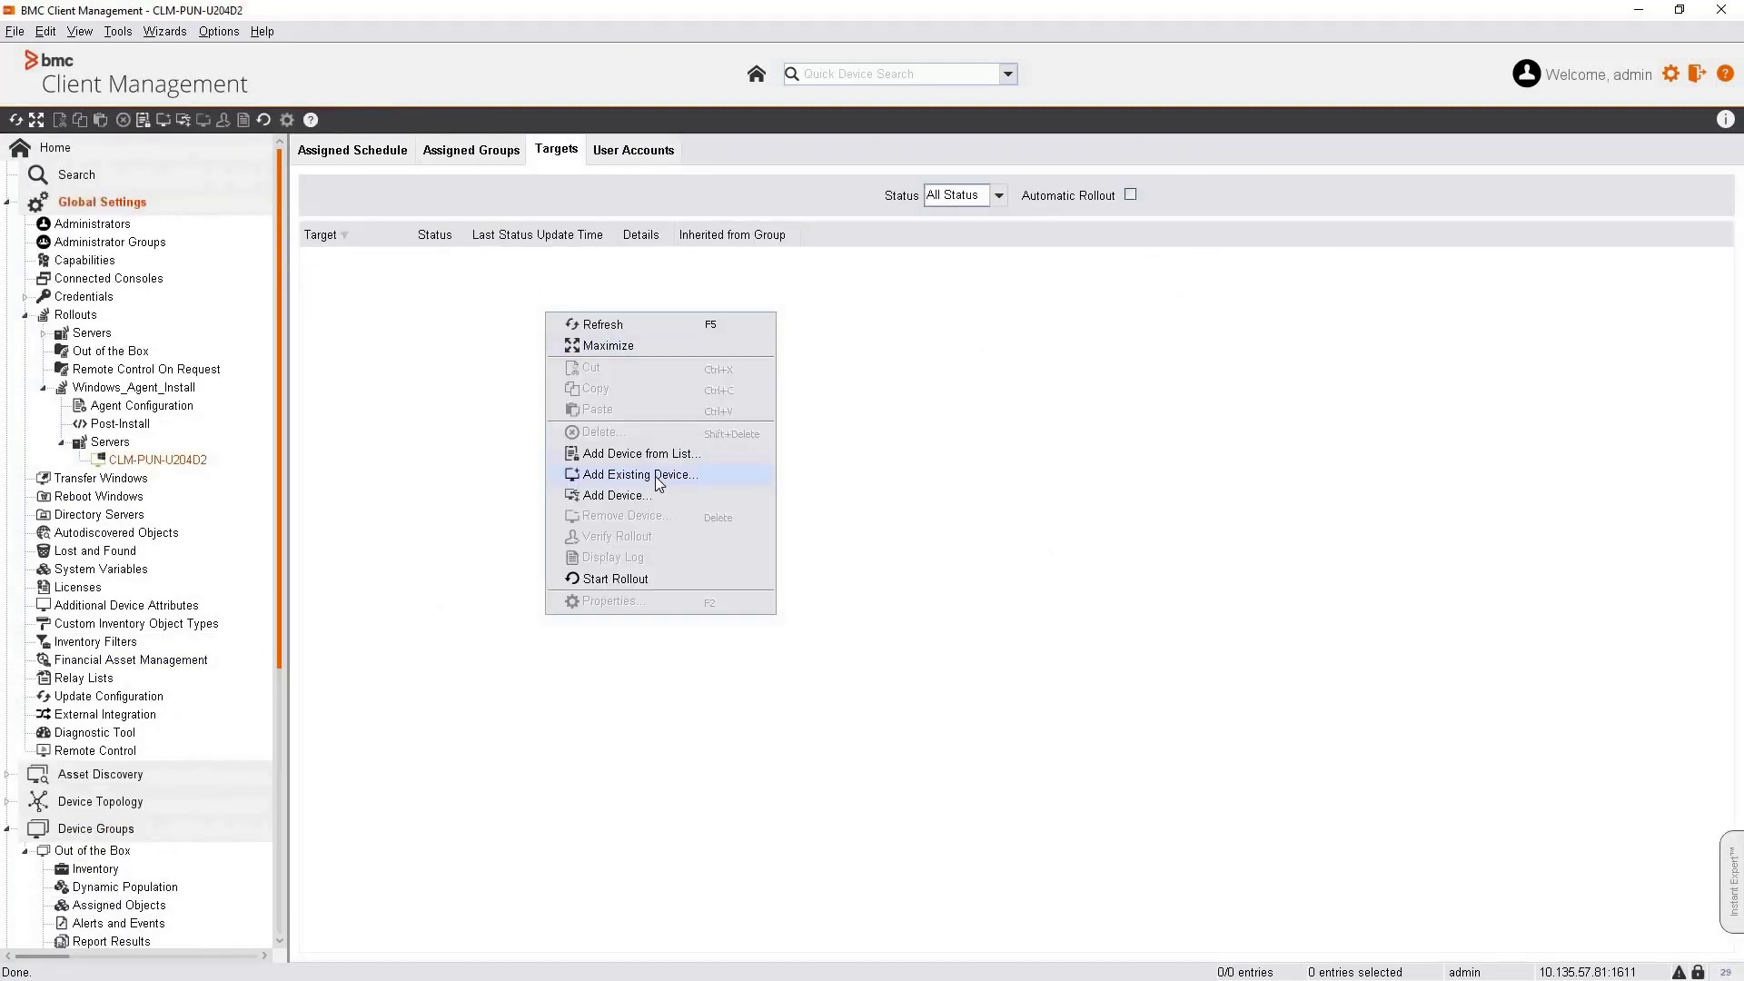
pyautogui.click(656, 476)
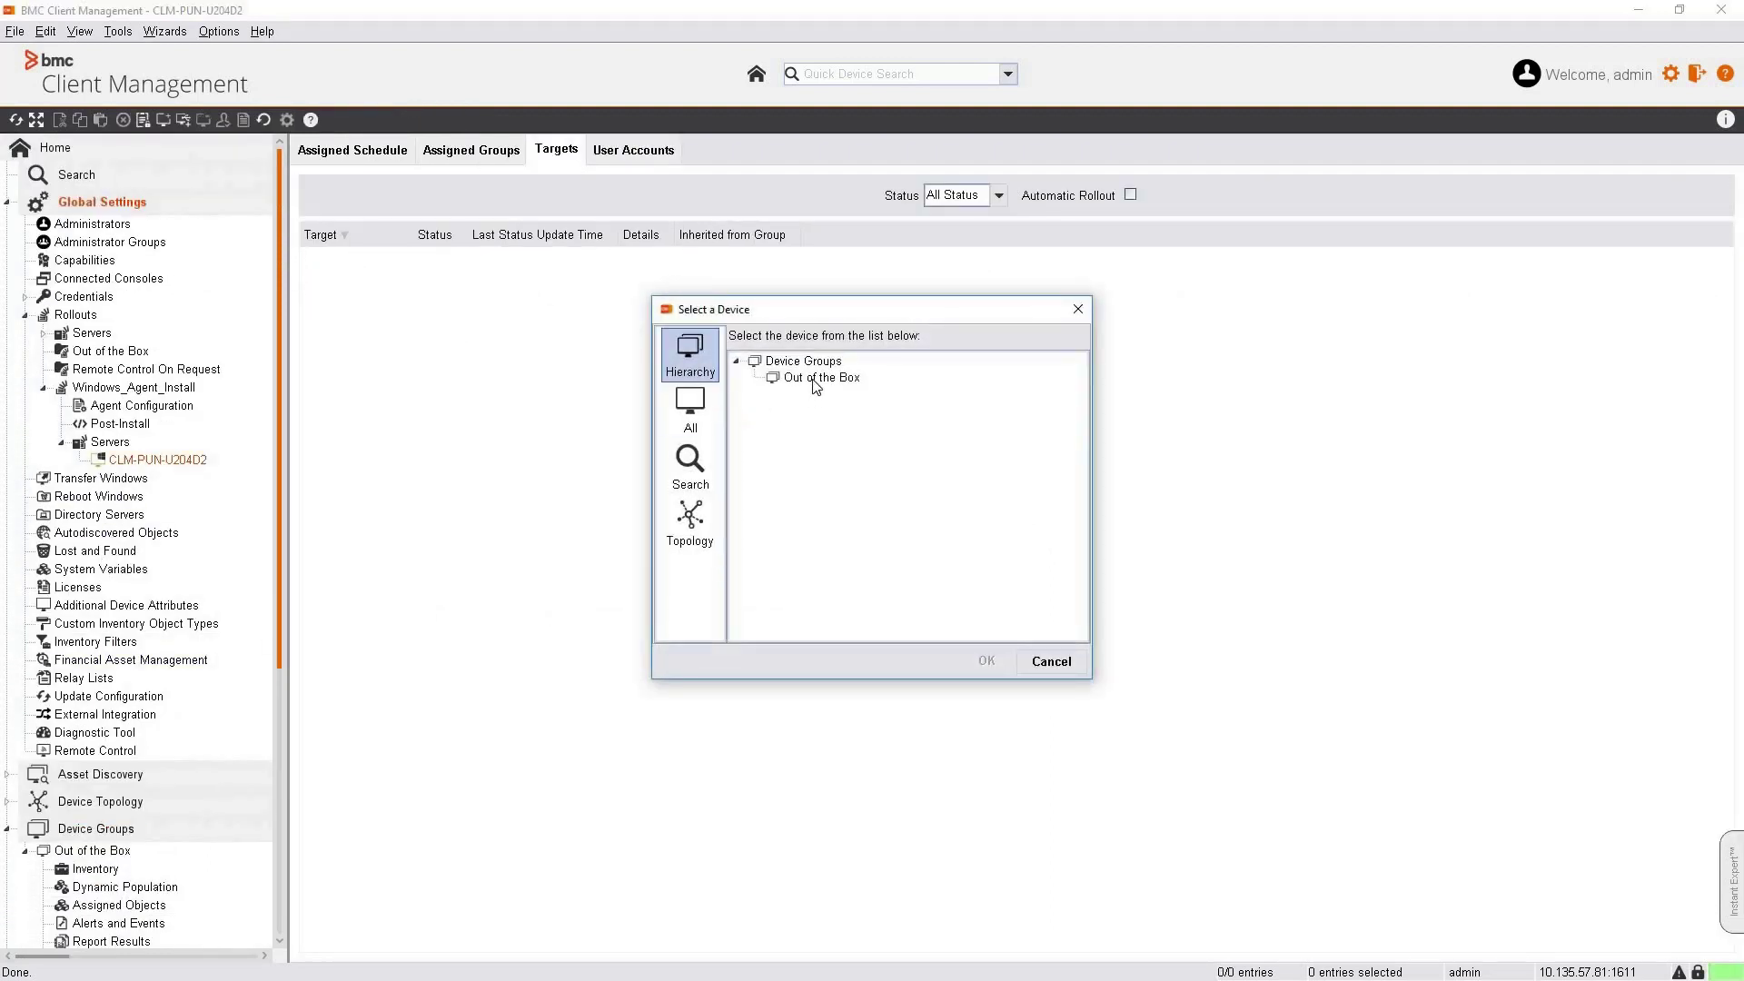
pyautogui.doubleClick(820, 379)
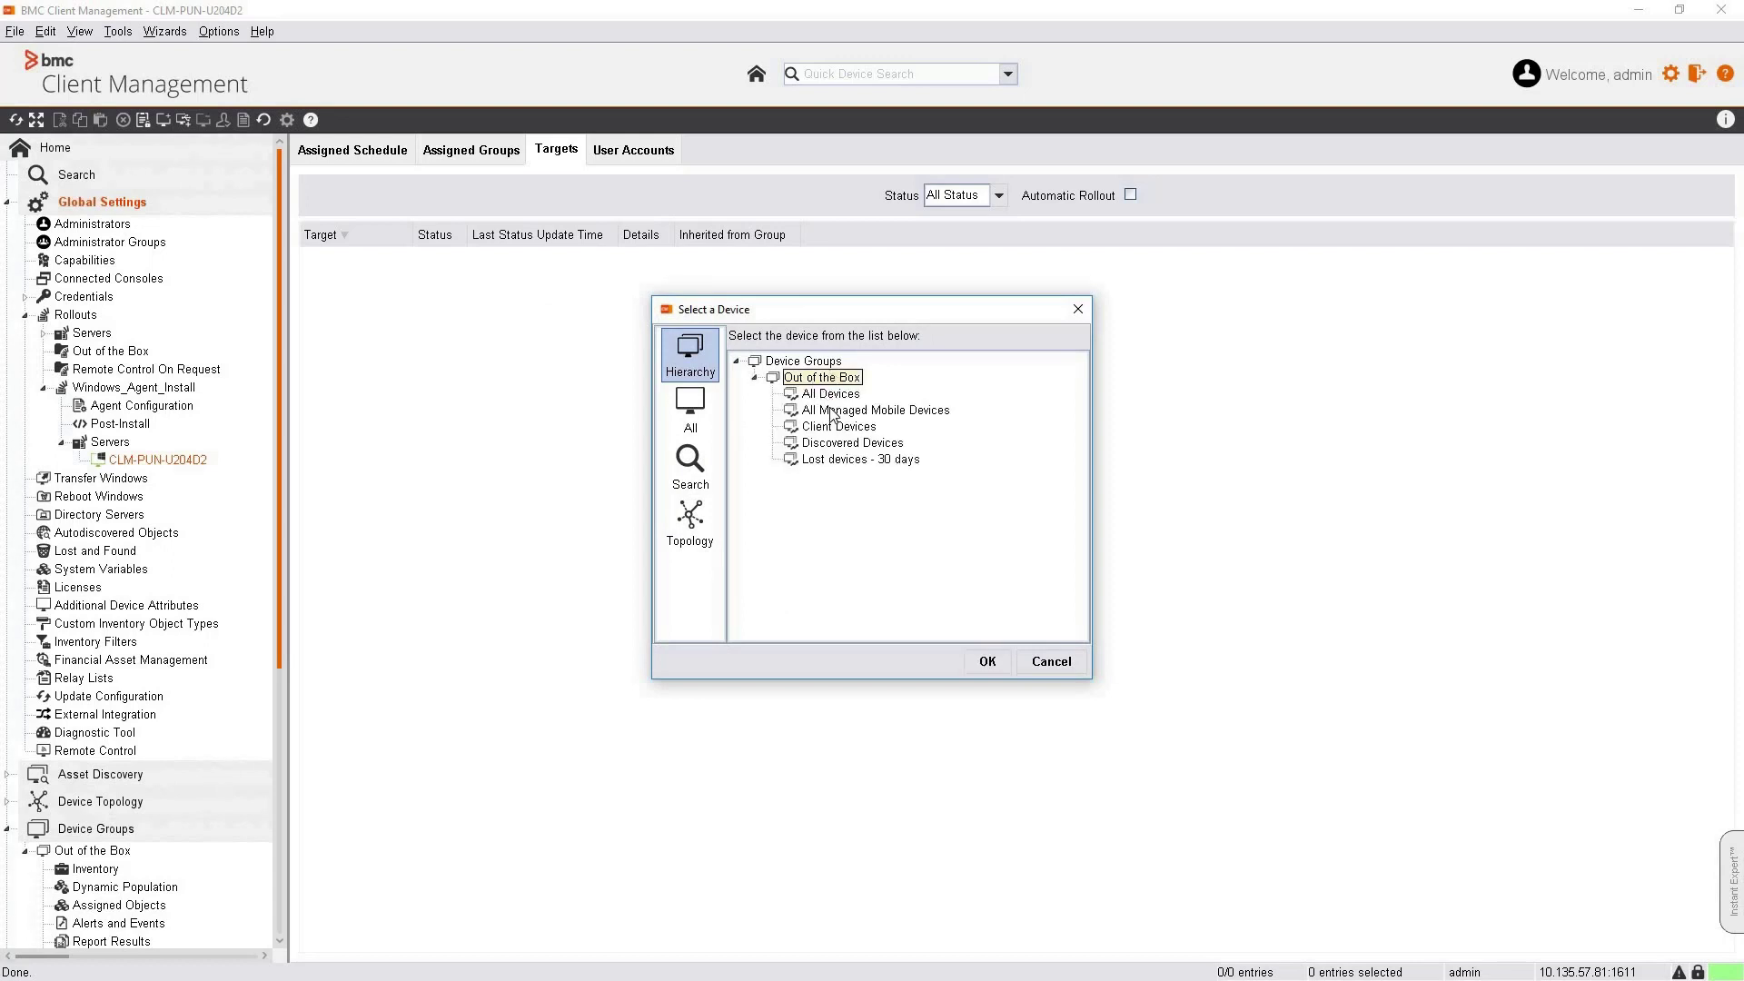
pyautogui.doubleClick(834, 445)
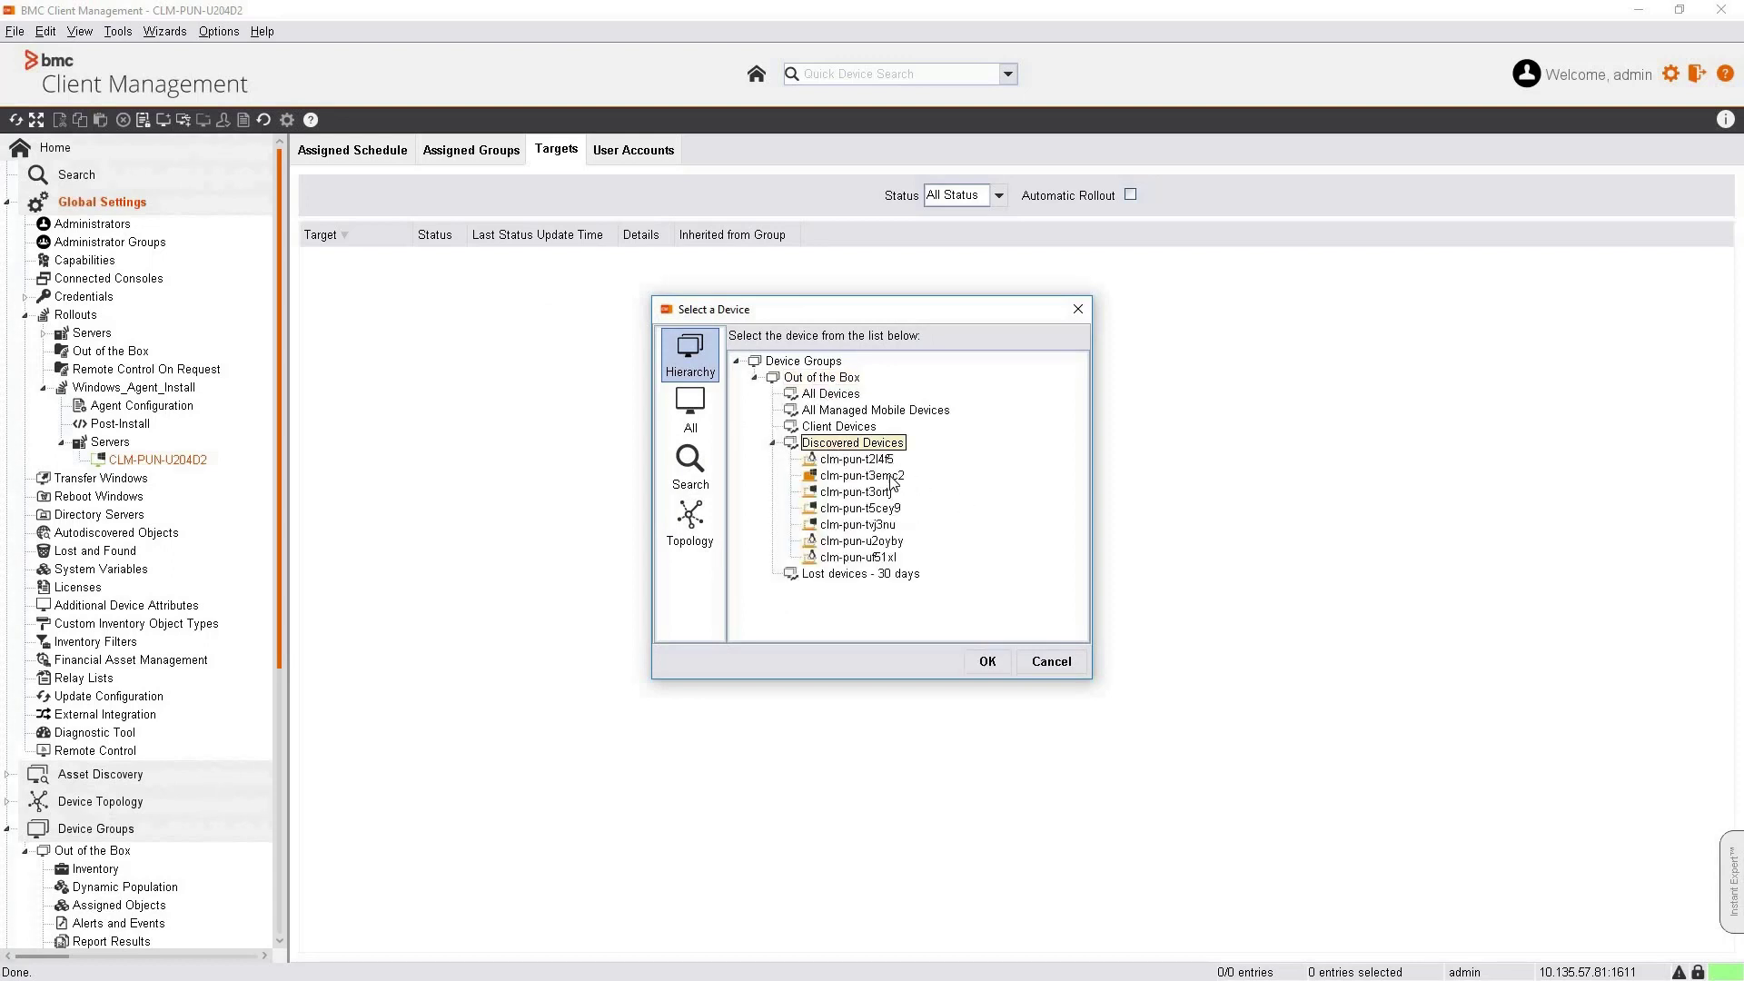
pyautogui.click(889, 483)
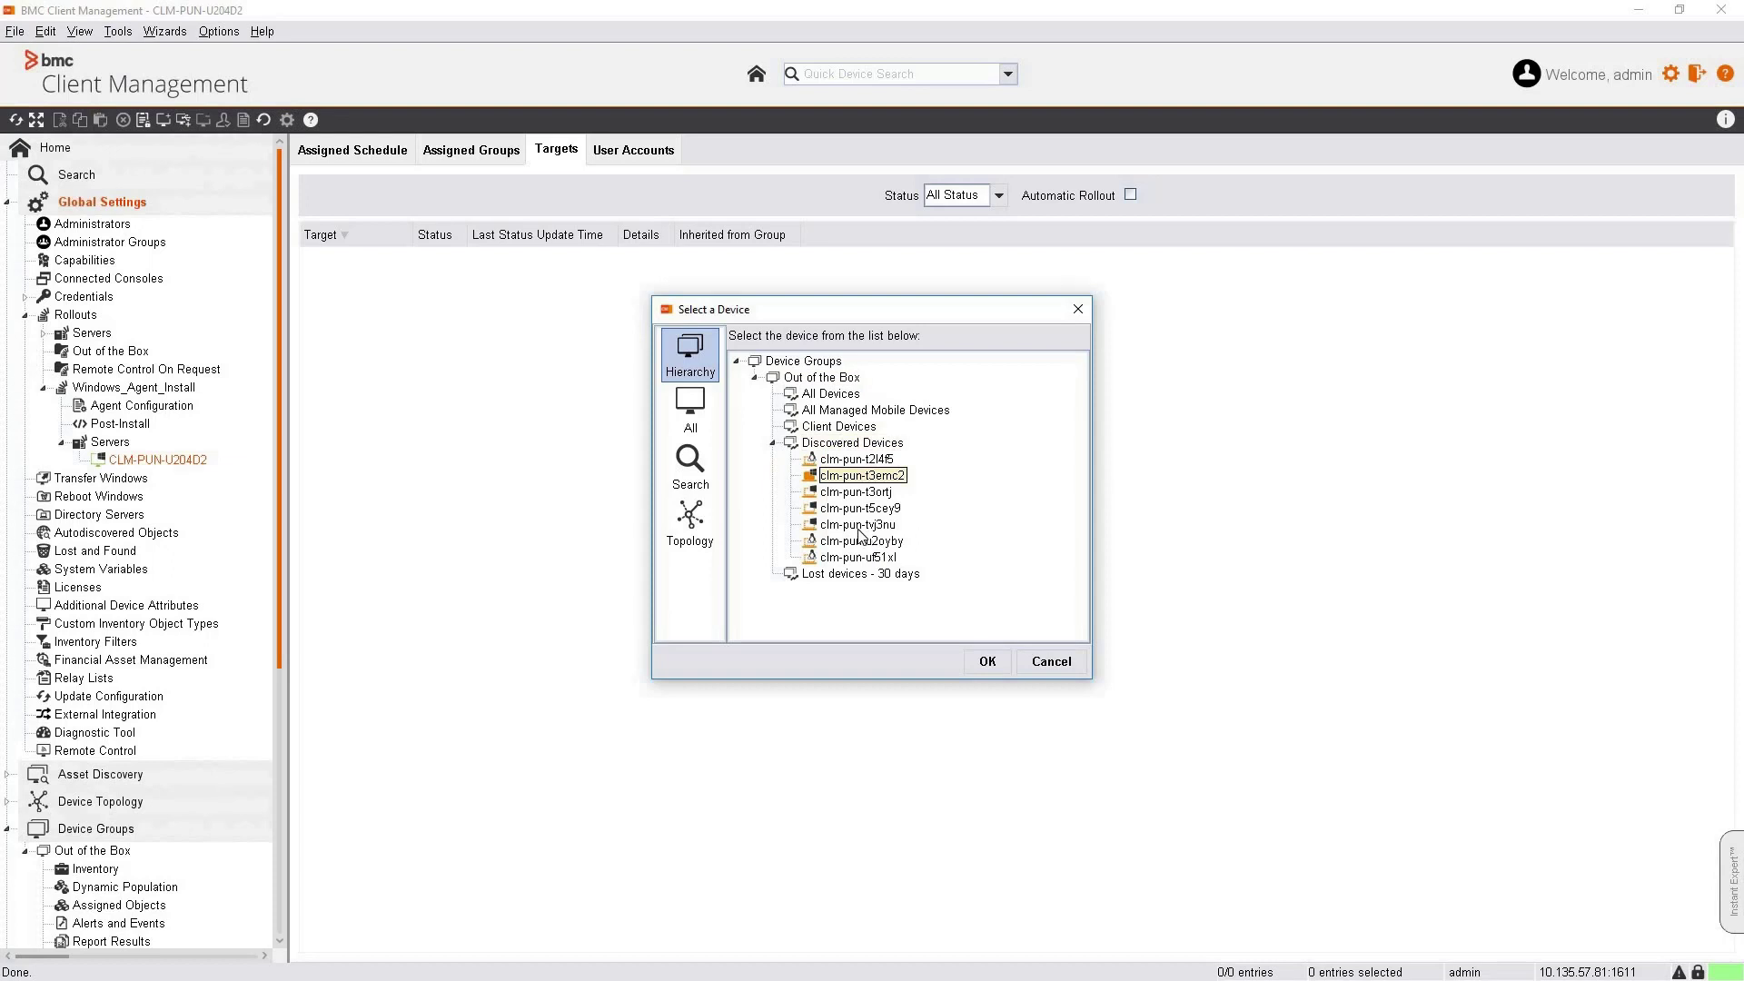
pyautogui.keyDown('shift'); pyautogui.click(858, 506); pyautogui.keyUp('shift')
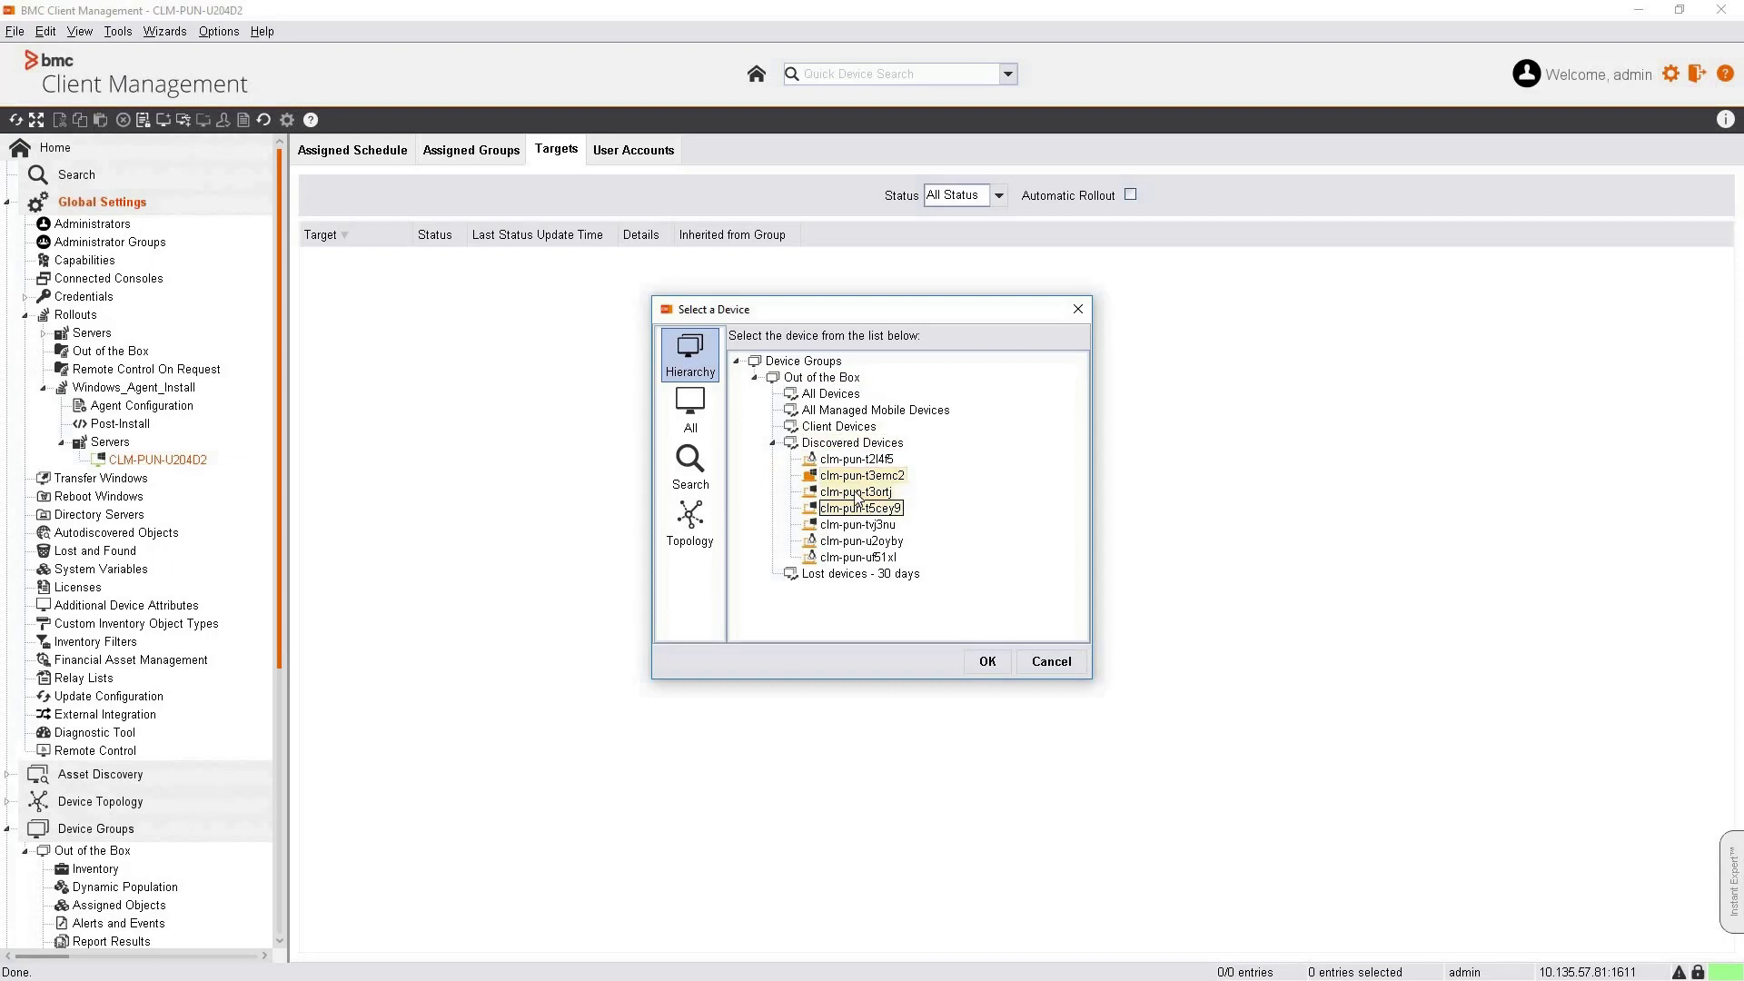
pyautogui.hotkey('shift', 'Up')
pyautogui.hotkey('shift', 'Up')
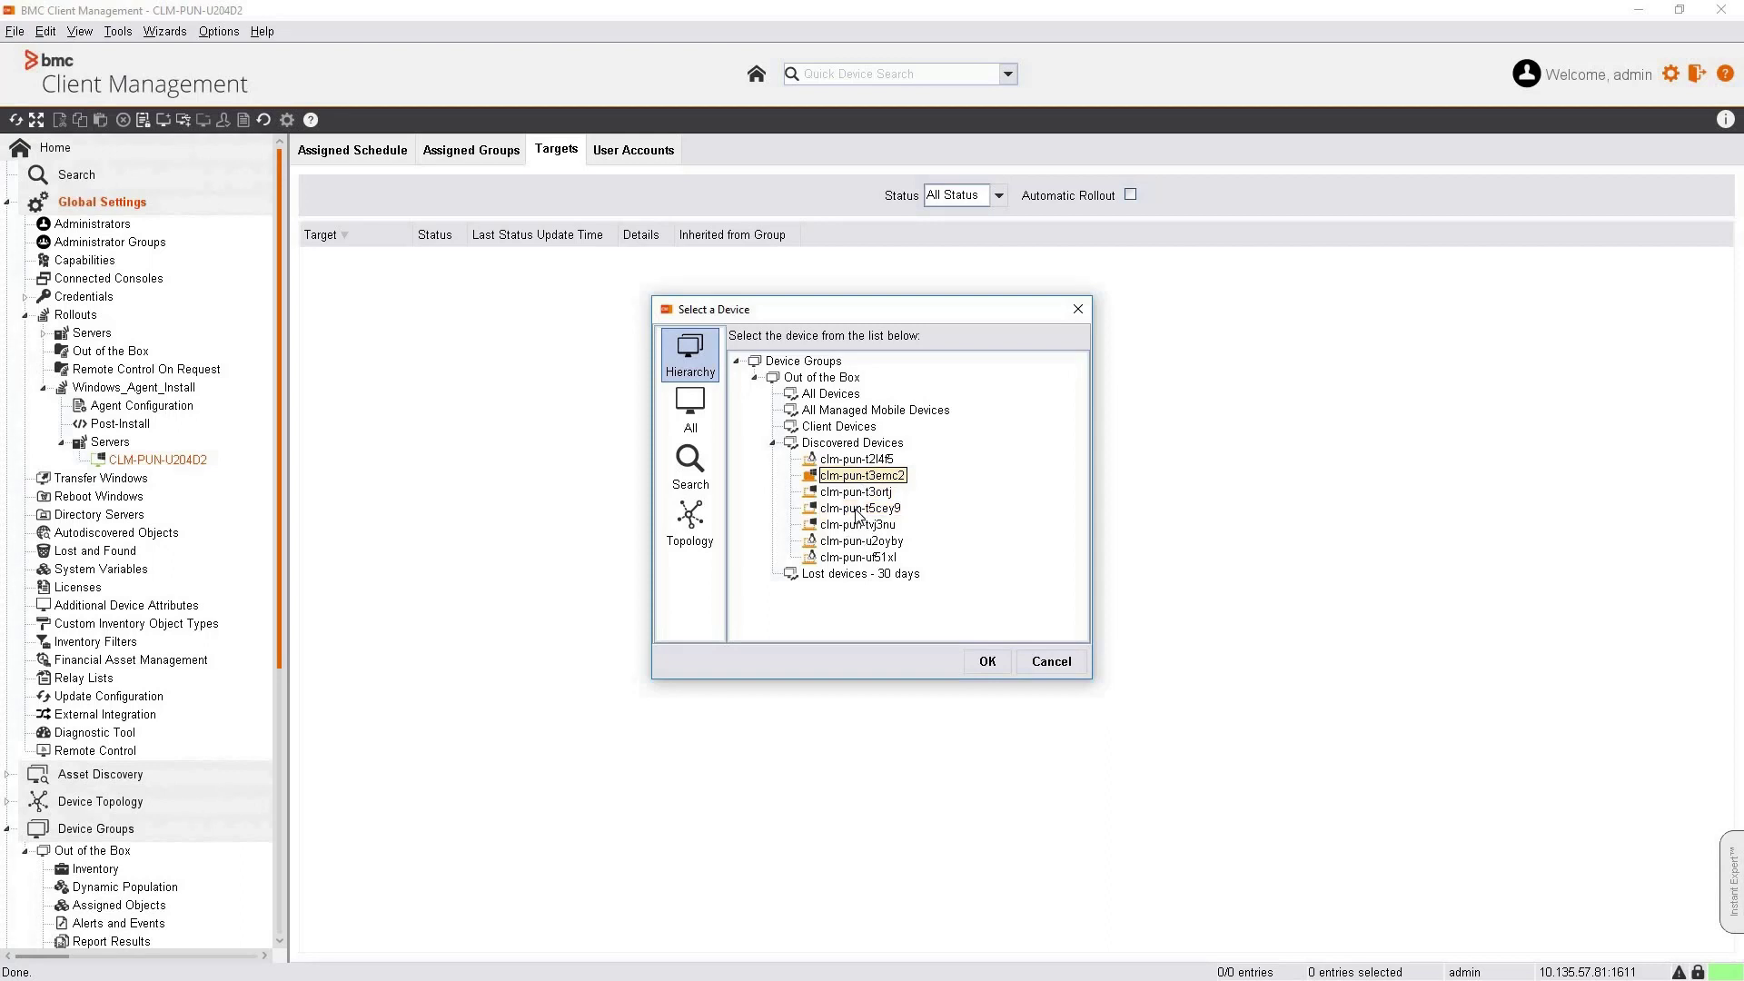
pyautogui.keyDown('shift'); pyautogui.click(856, 511); pyautogui.keyUp('shift')
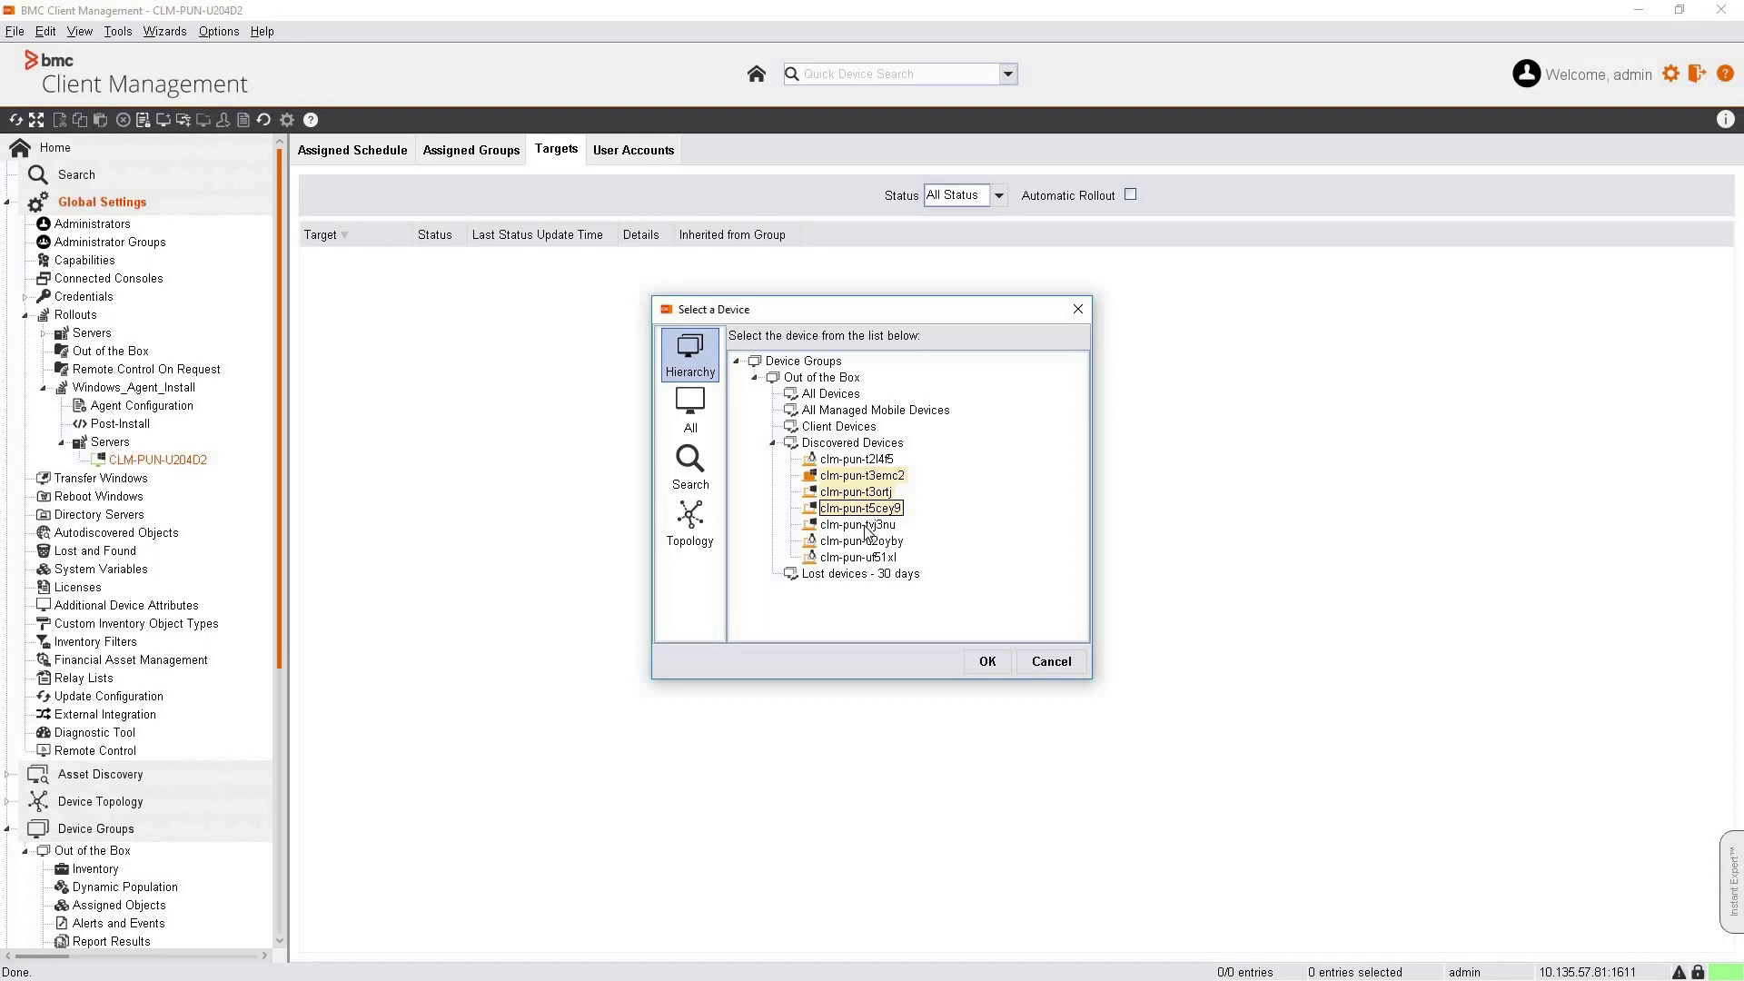
pyautogui.click(987, 661)
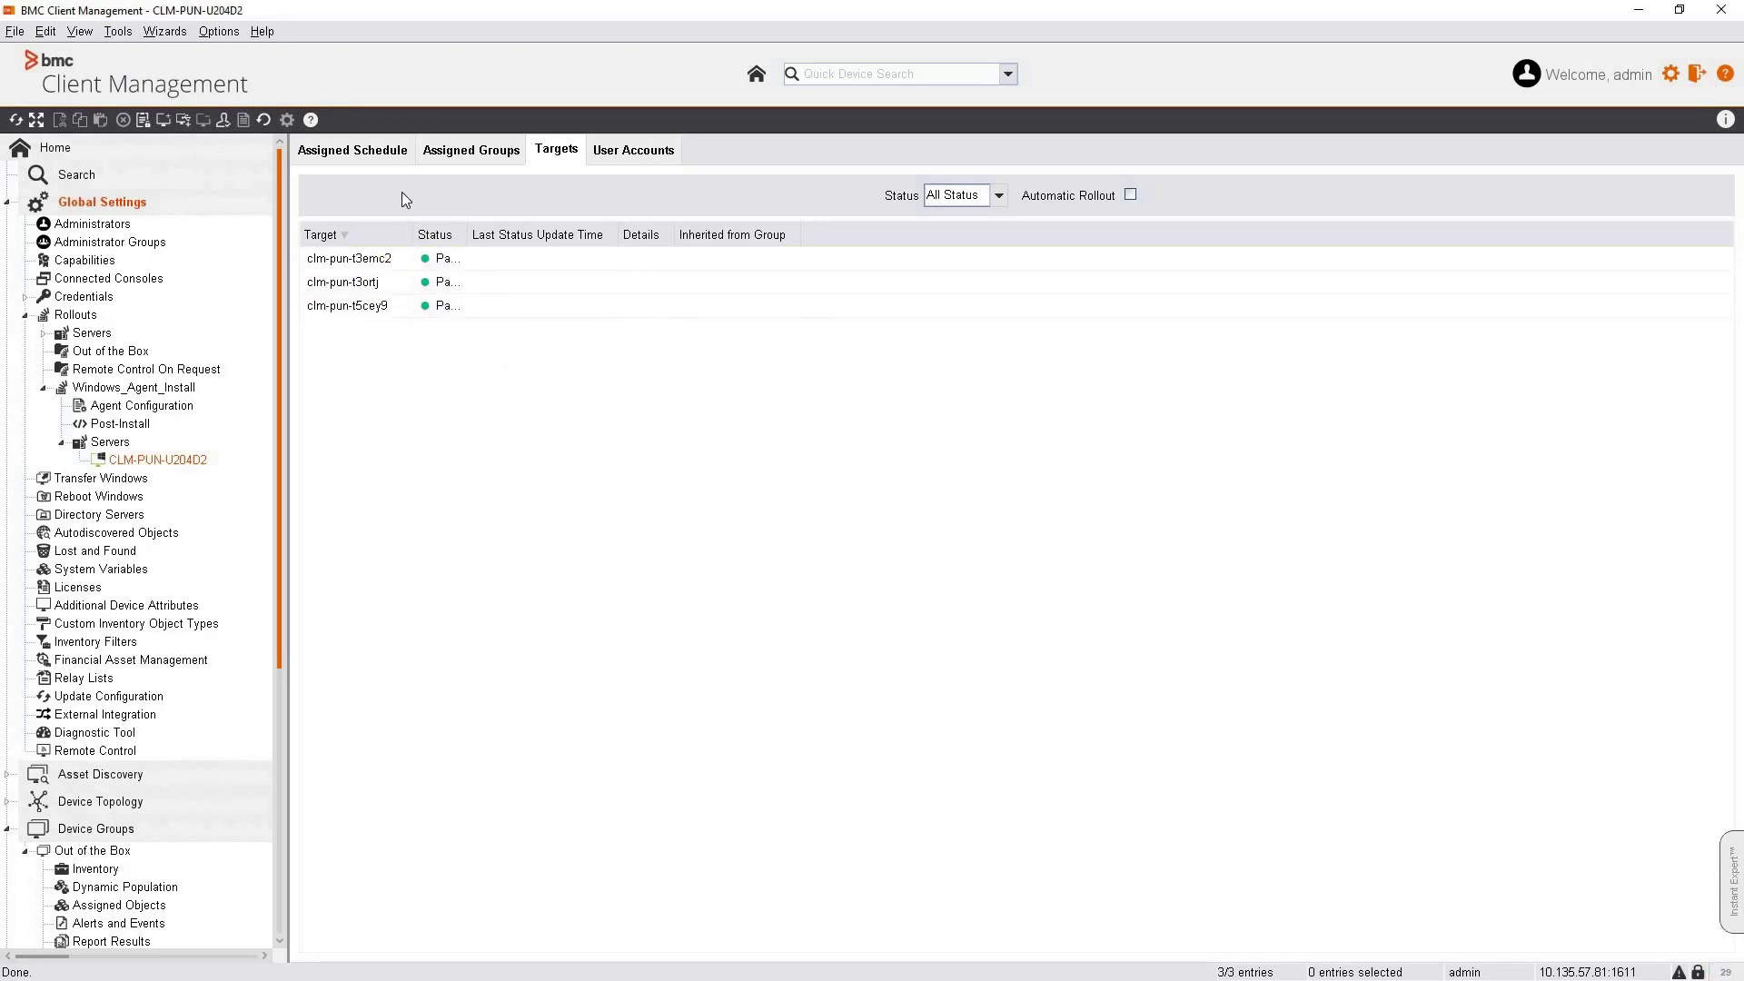
# - Select all three target devices and look at the paused schedule's available actions
pyautogui.click(412, 259)
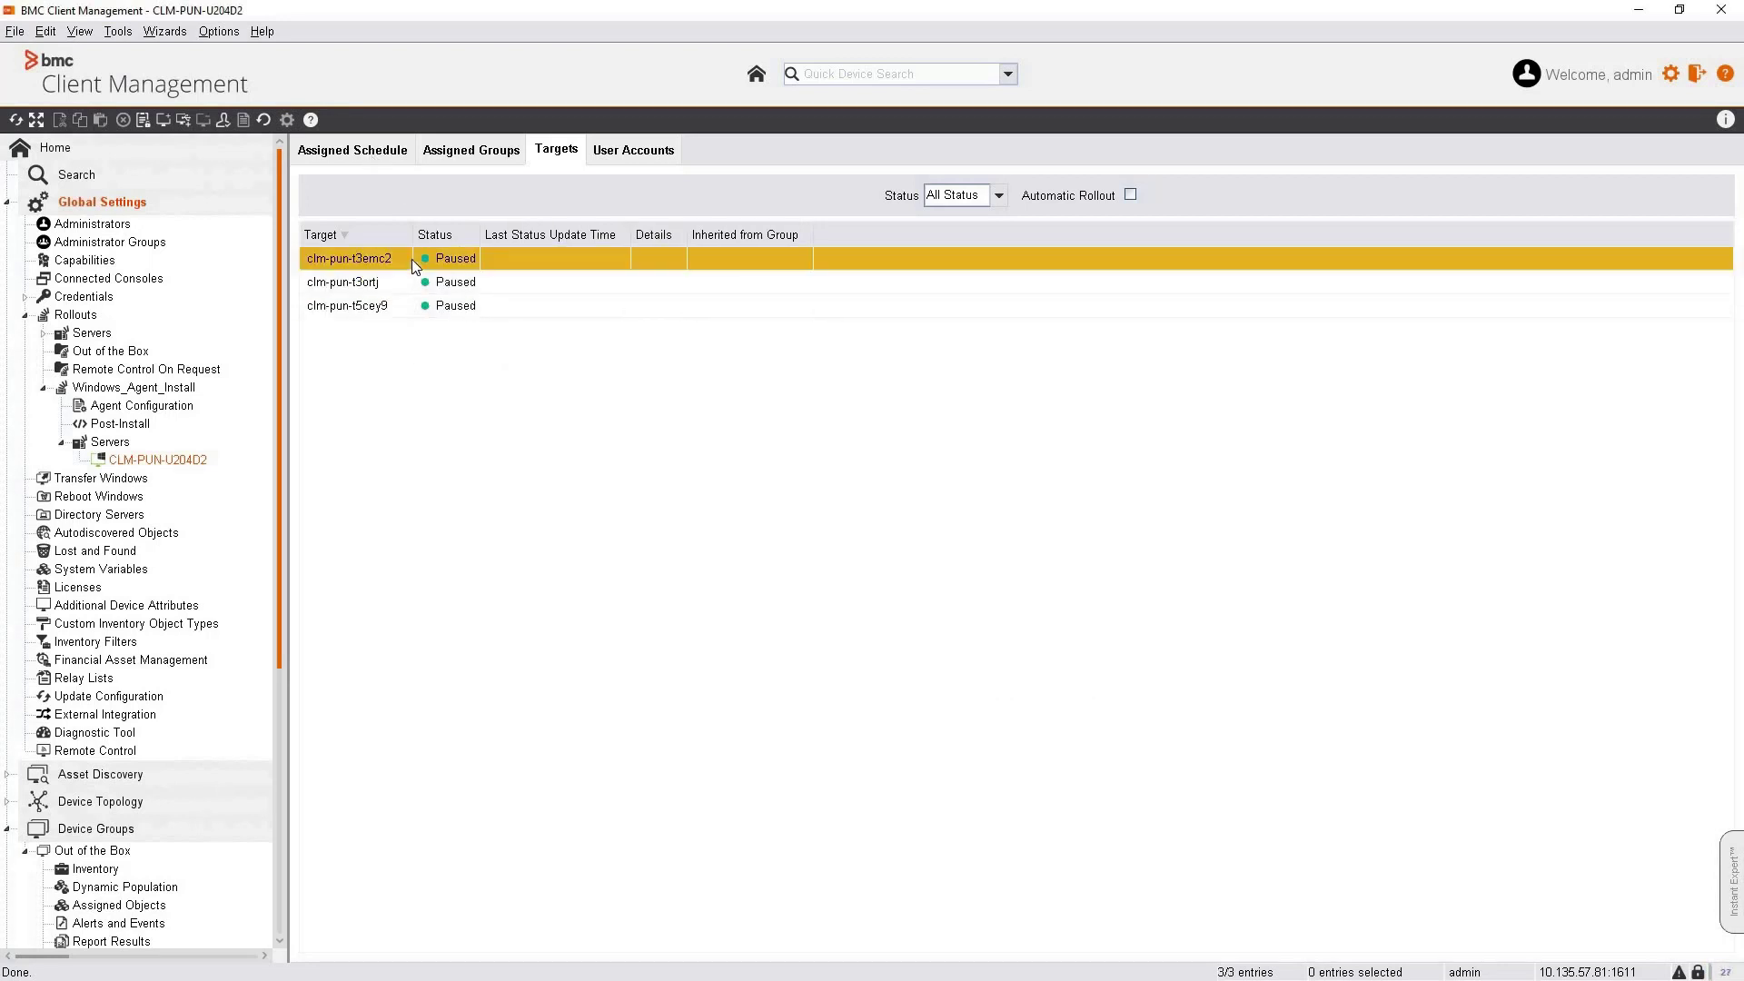
pyautogui.keyDown('shift'); pyautogui.click(361, 305); pyautogui.keyUp('shift')
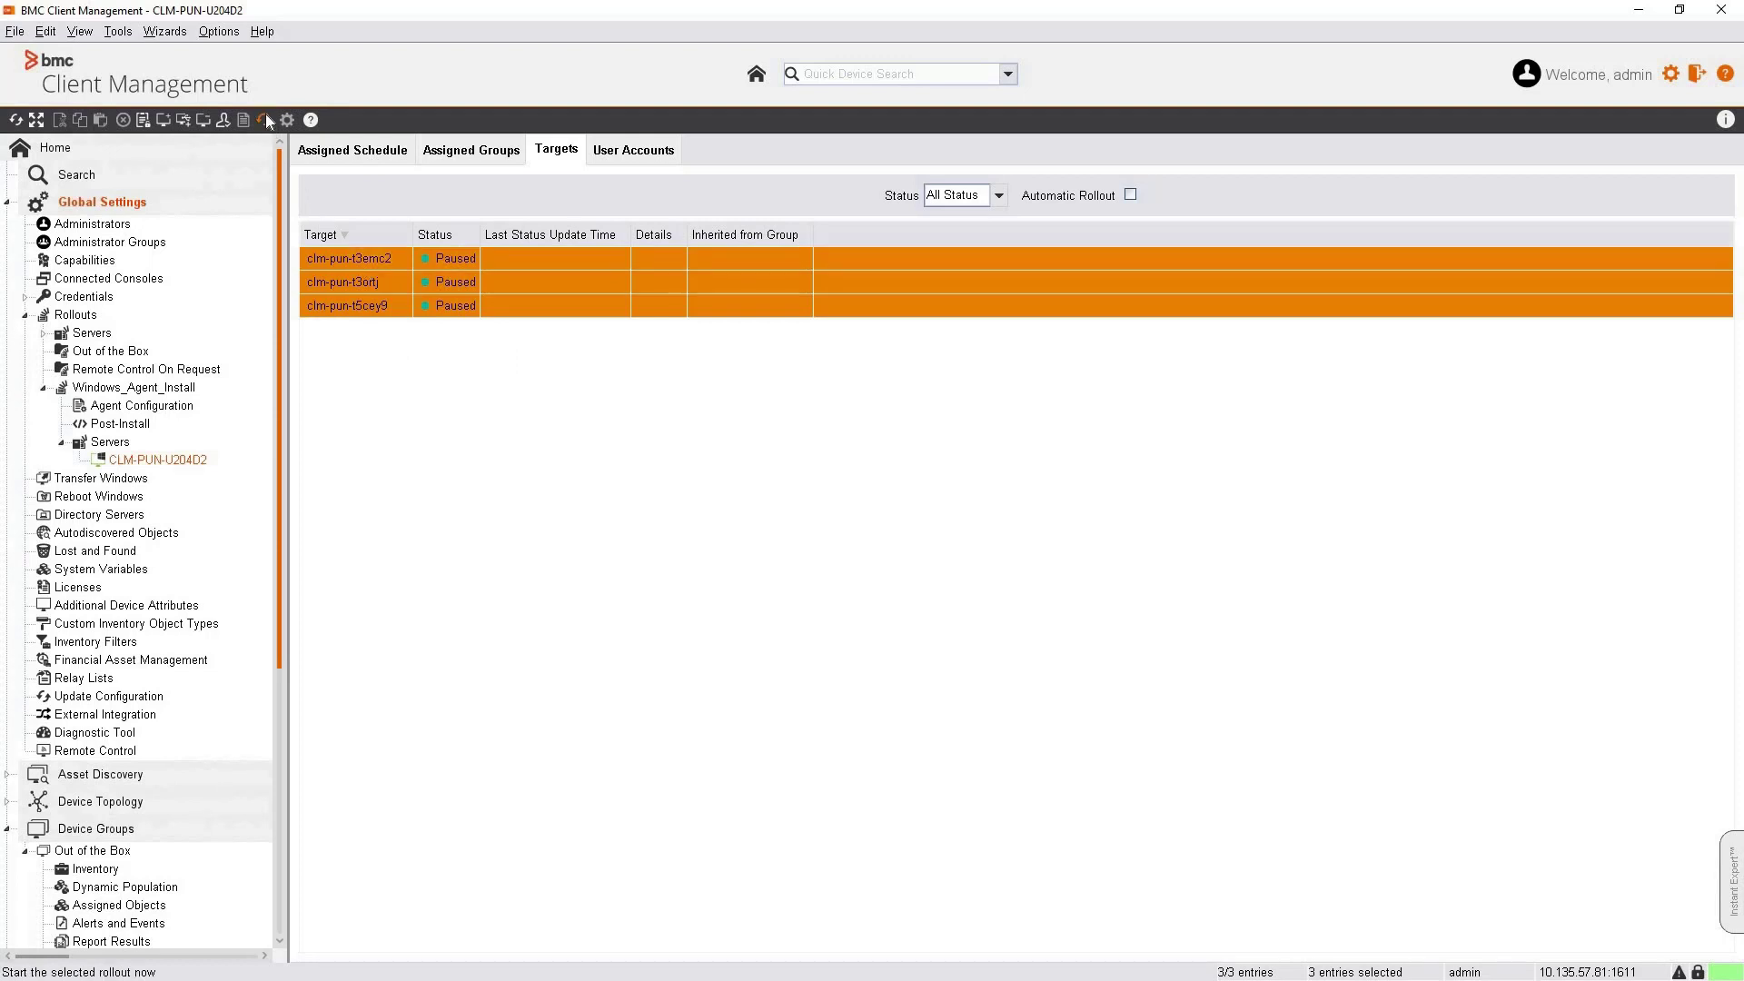
pyautogui.click(400, 213)
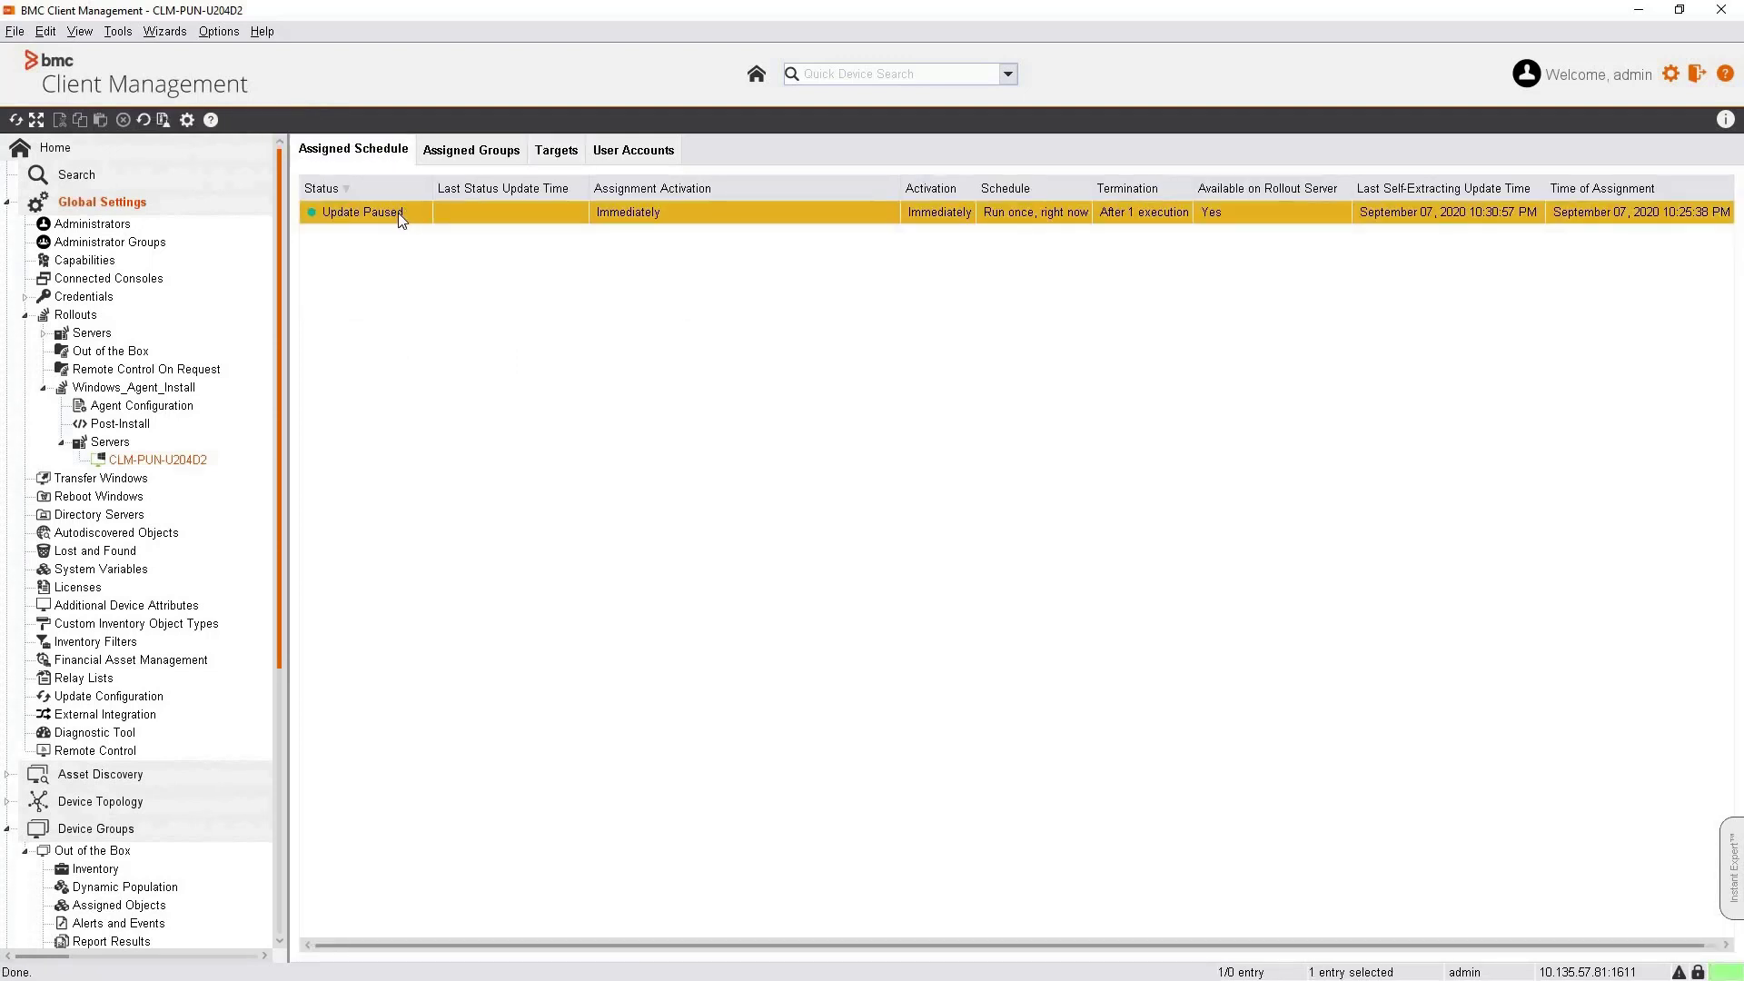
pyautogui.rightClick(398, 213)
pyautogui.click(507, 529)
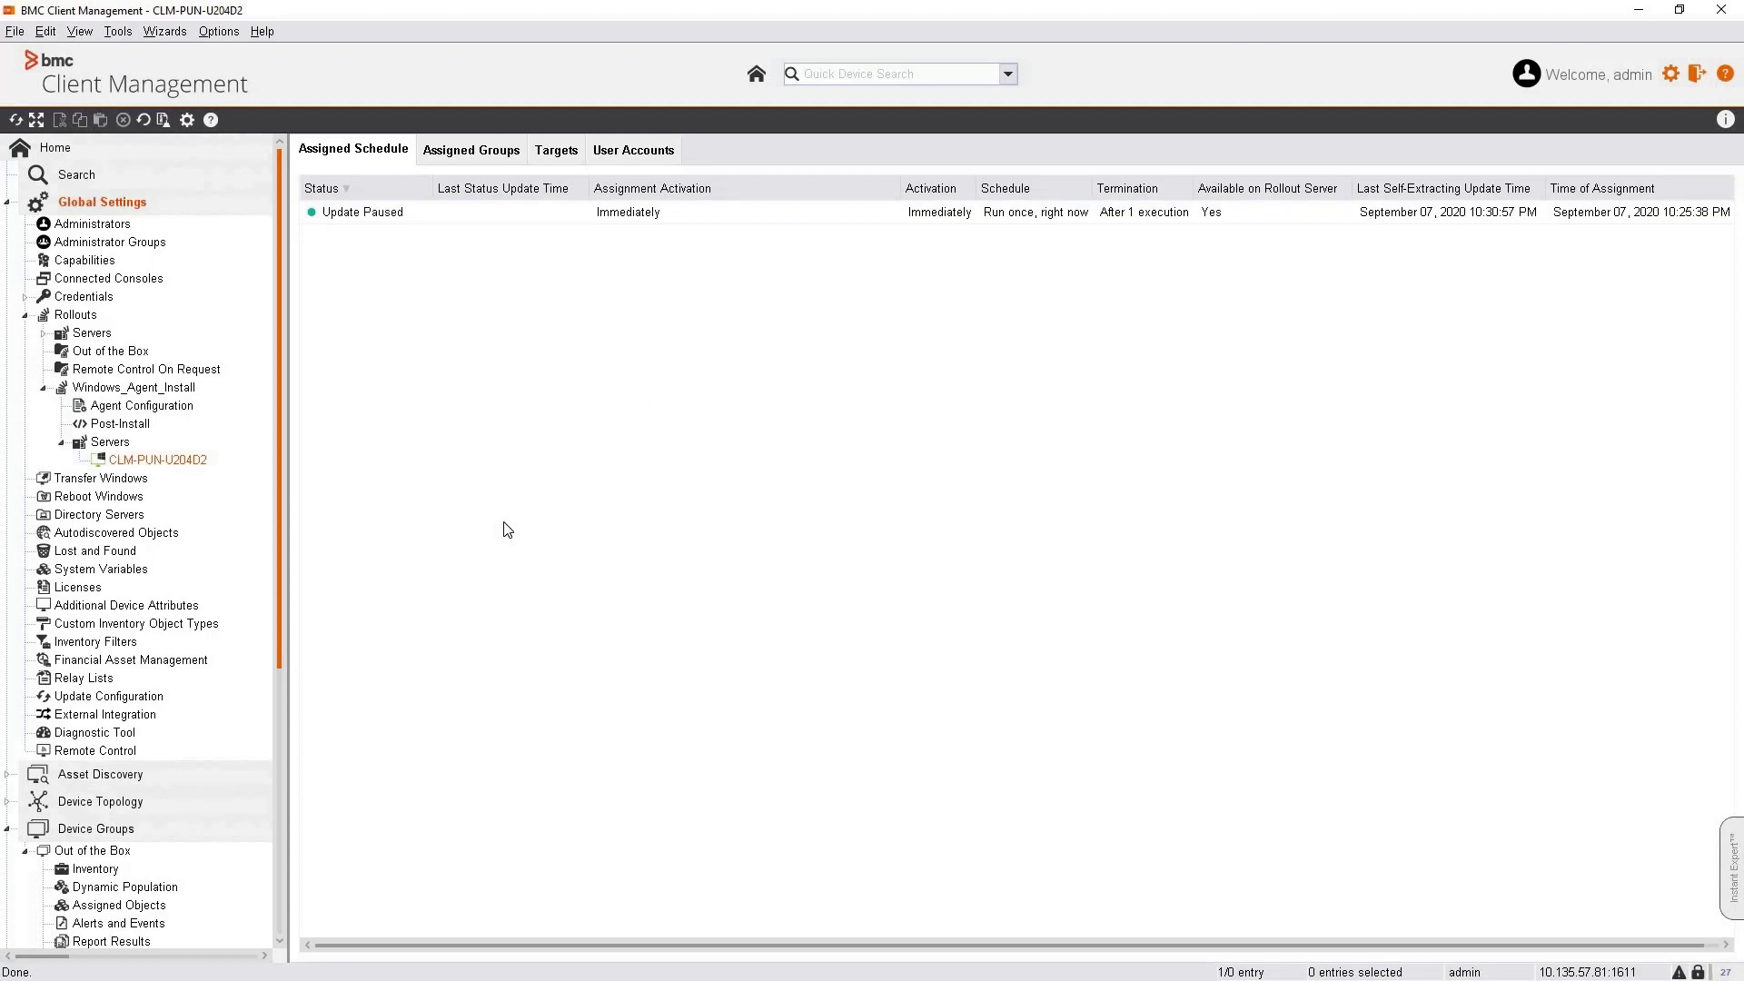
# - Open the Update Paused schedule entry's properties and close them without changes
pyautogui.click(496, 160)
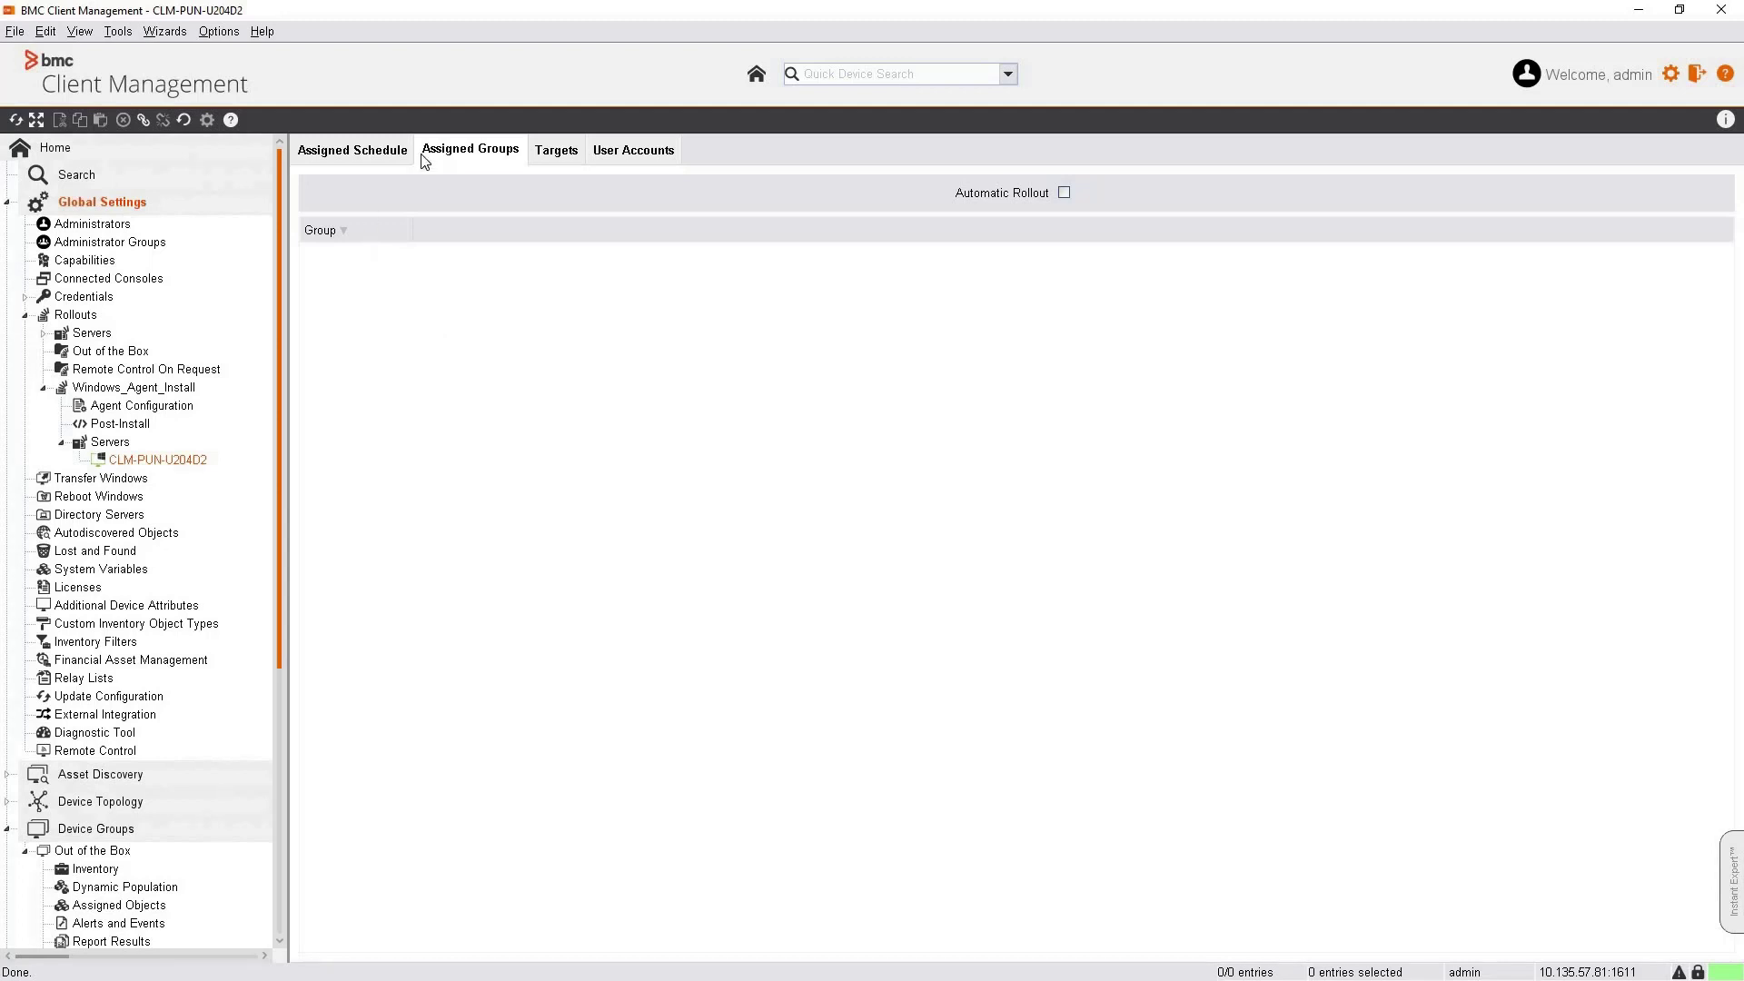
pyautogui.click(382, 156)
pyautogui.click(462, 213)
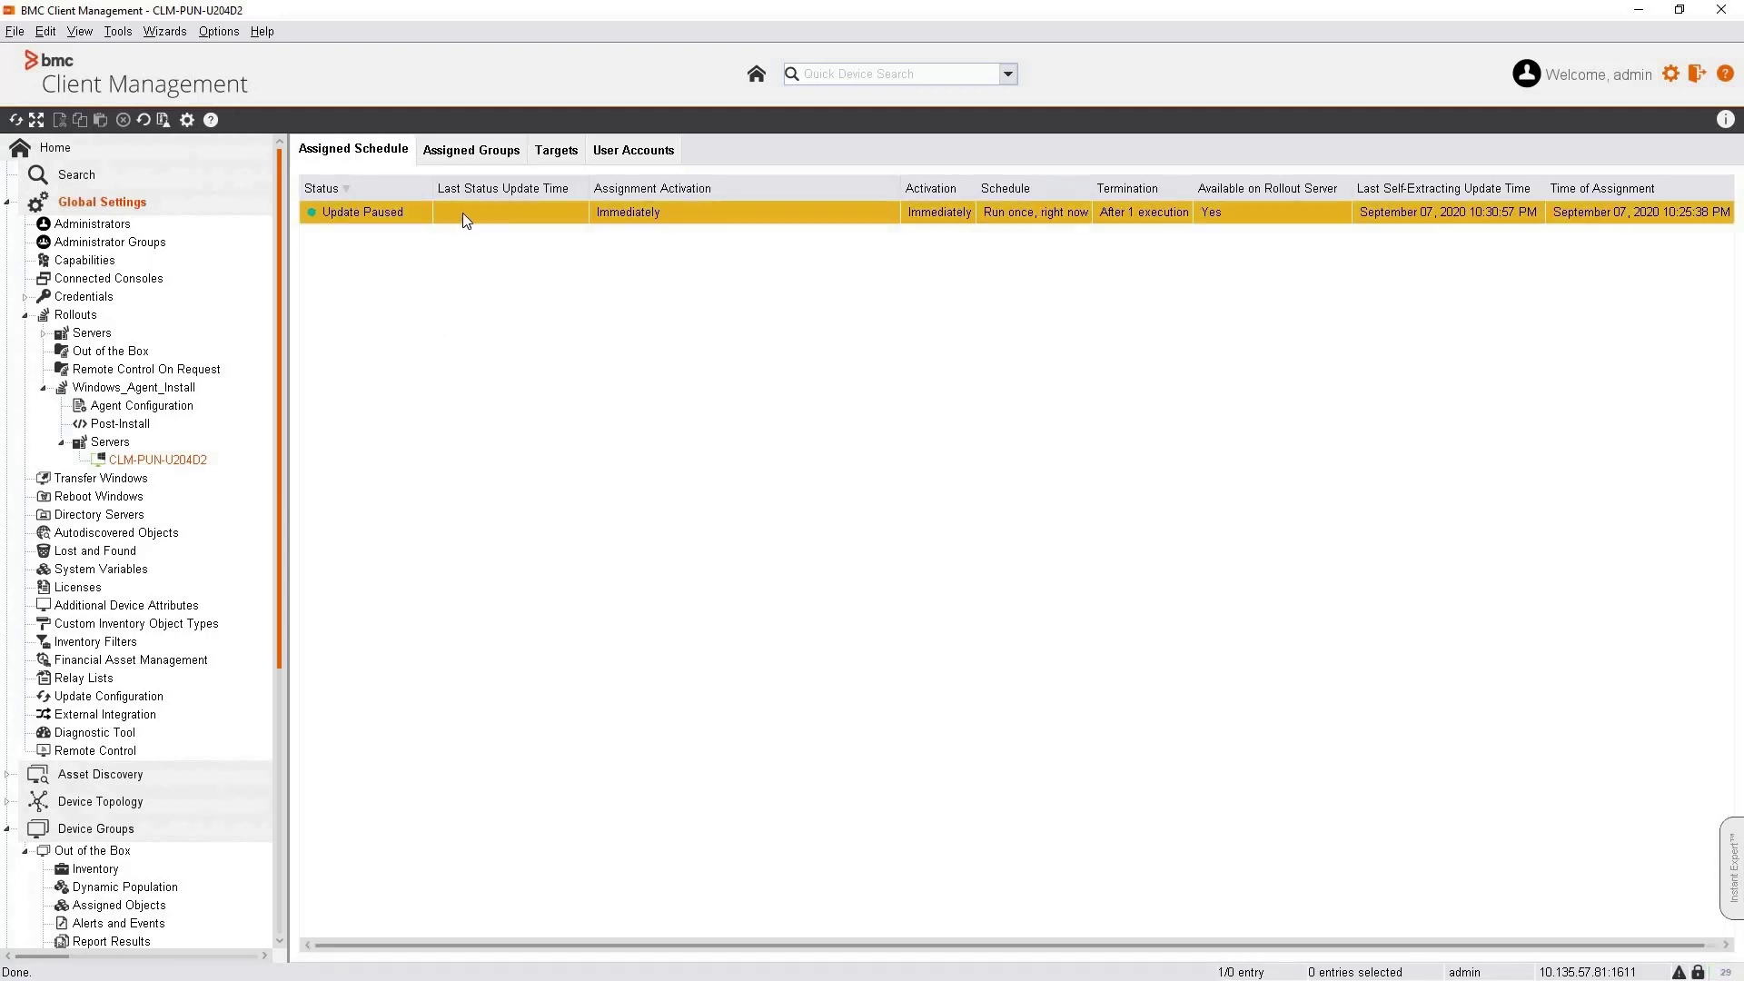
pyautogui.click(461, 220)
pyautogui.rightClick(462, 220)
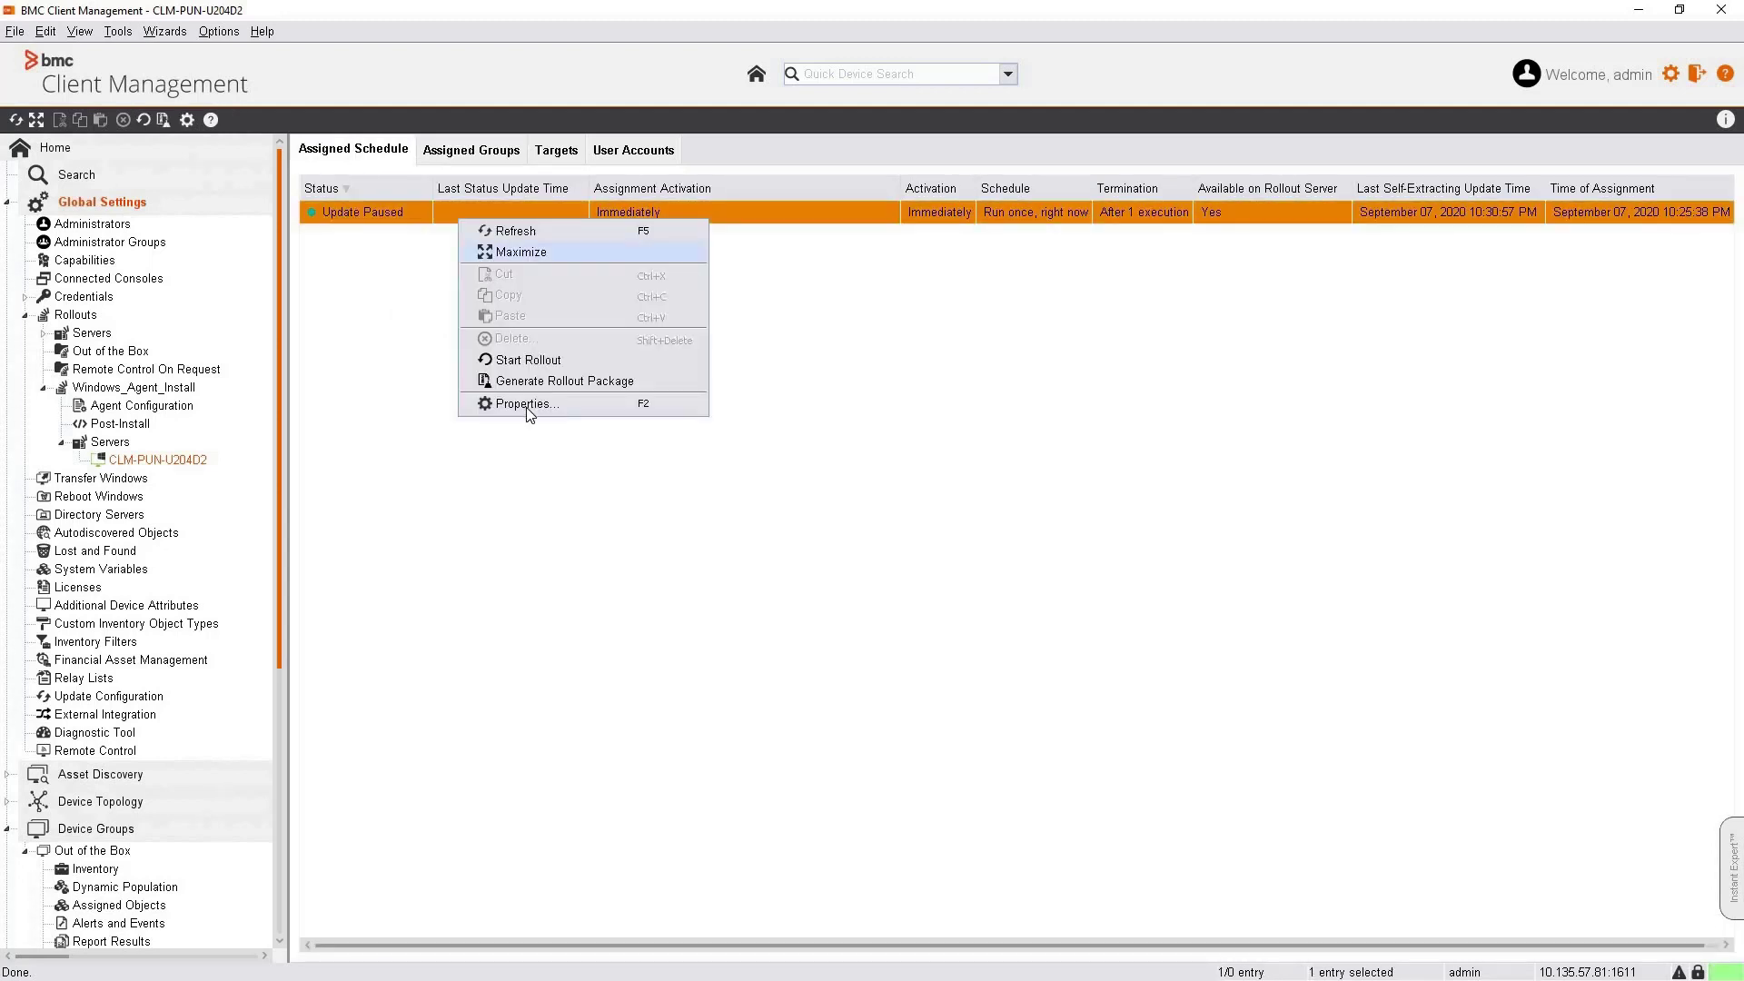
pyautogui.click(527, 404)
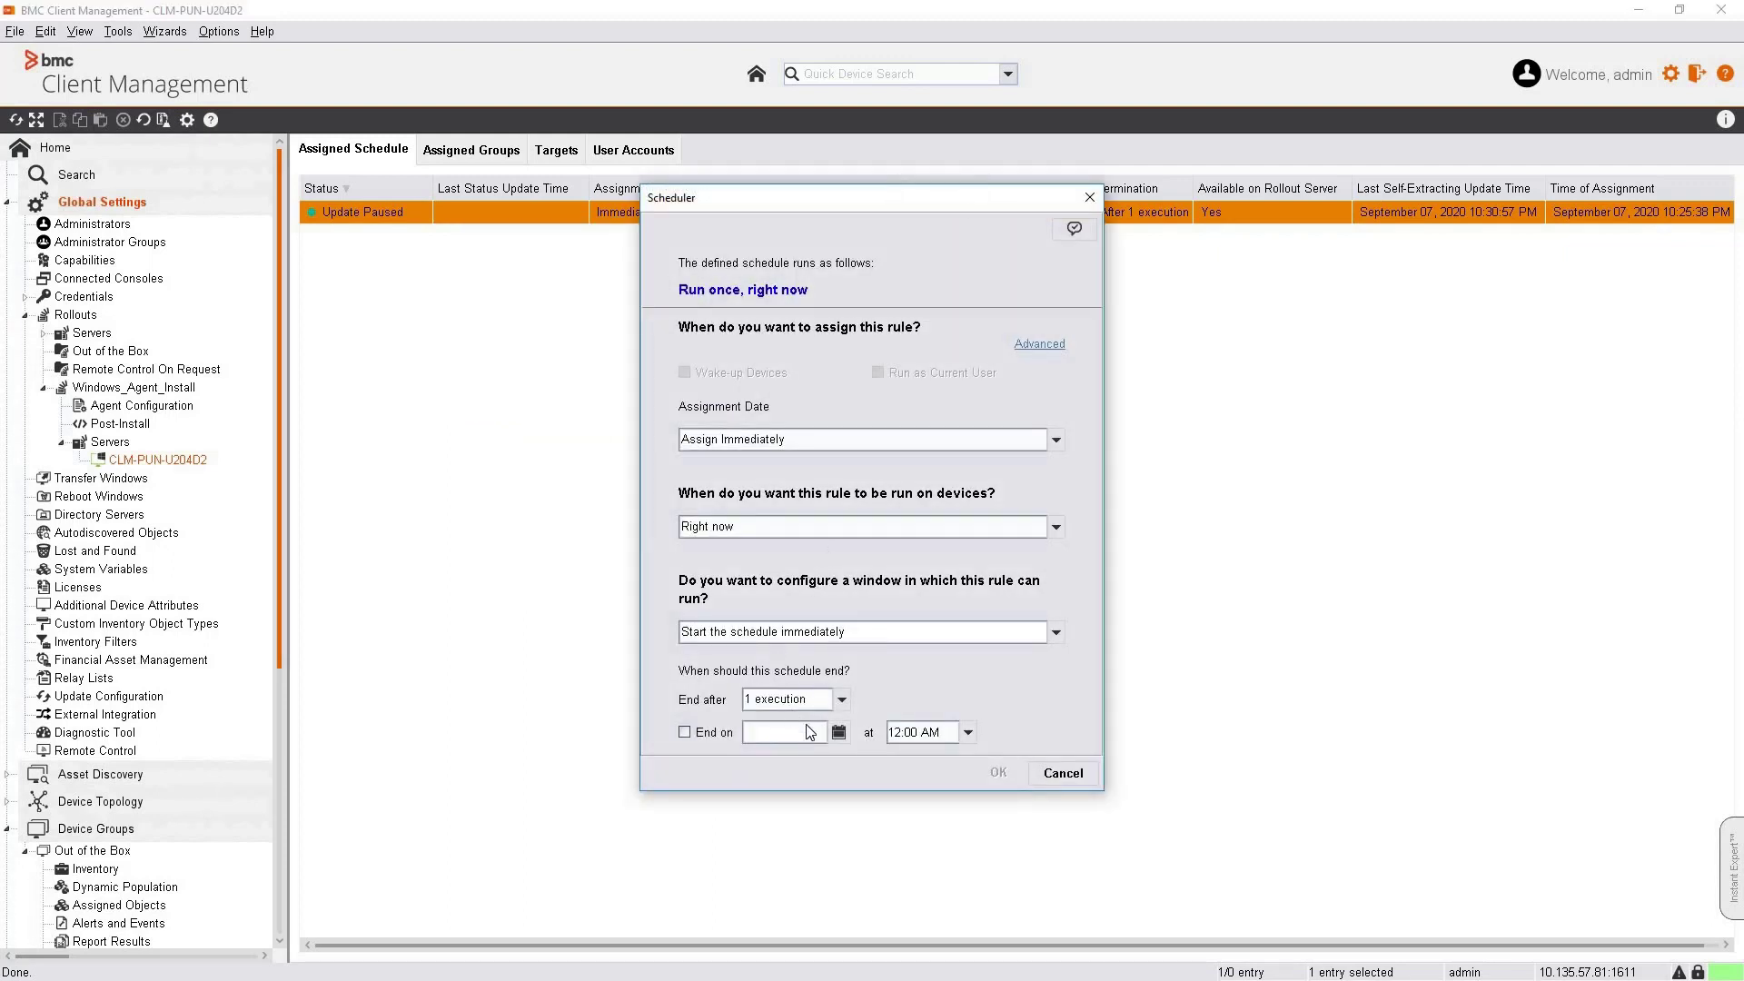
pyautogui.click(1091, 197)
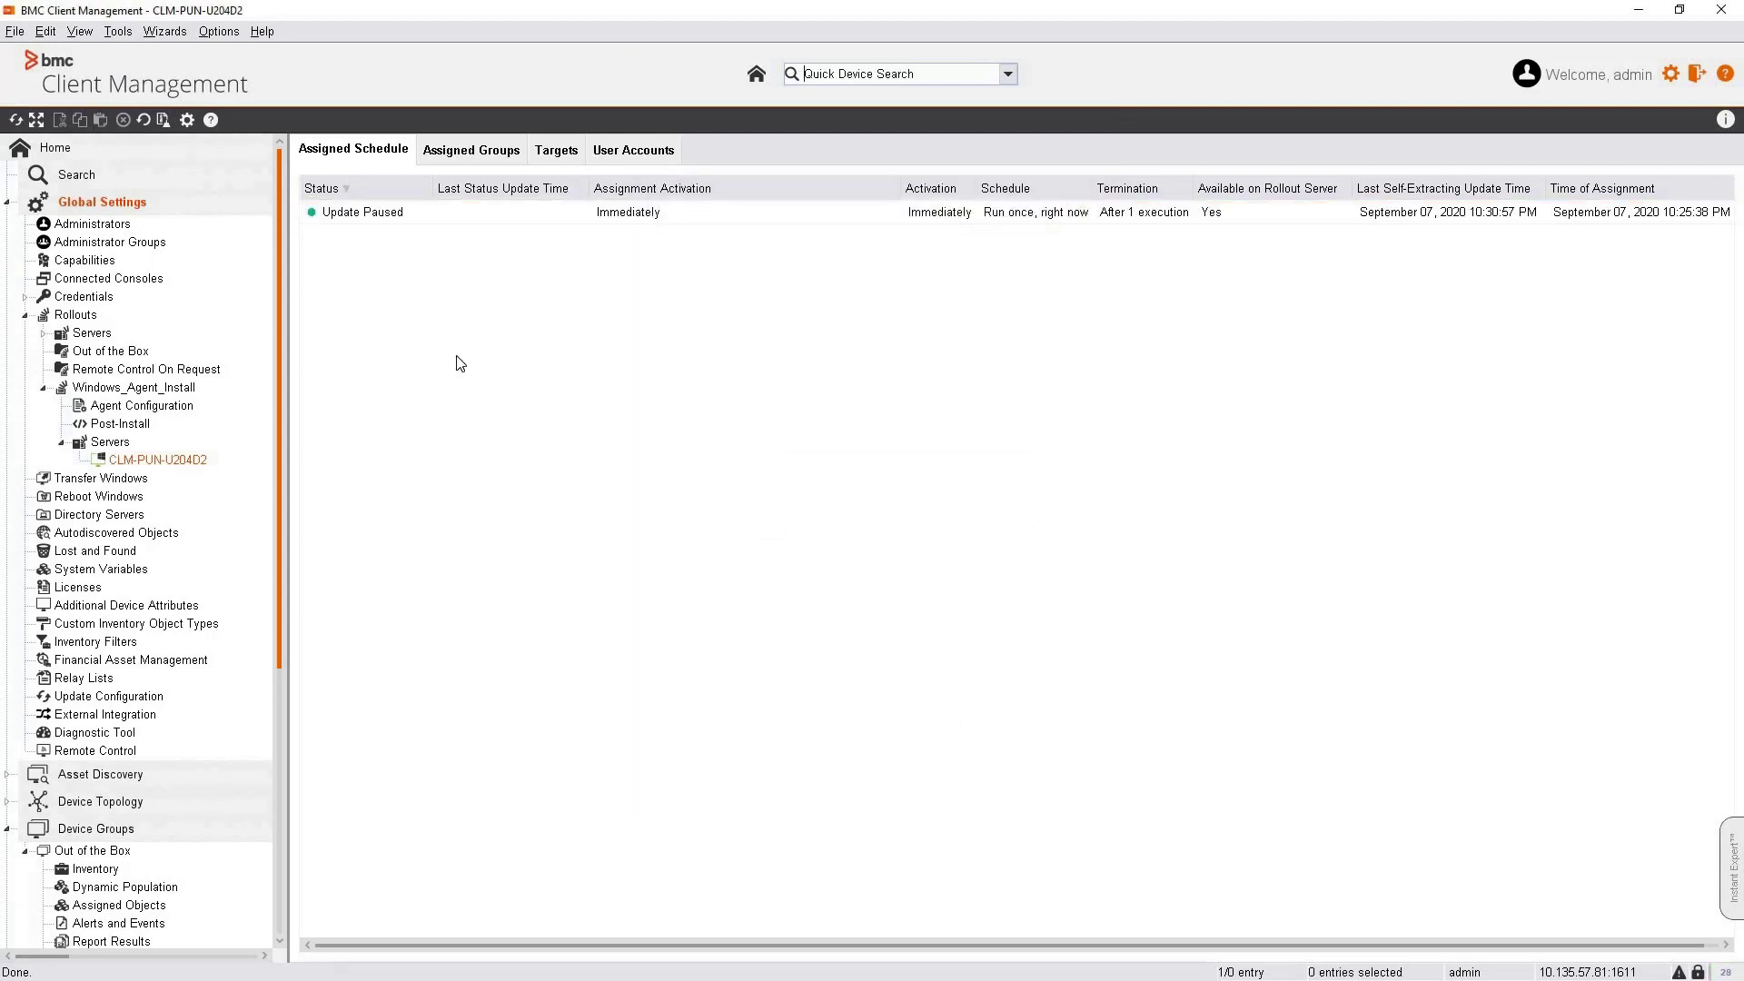
# - Recheck the Assigned Groups and Targets tabs, then return to Assigned Schedule
pyautogui.click(477, 151)
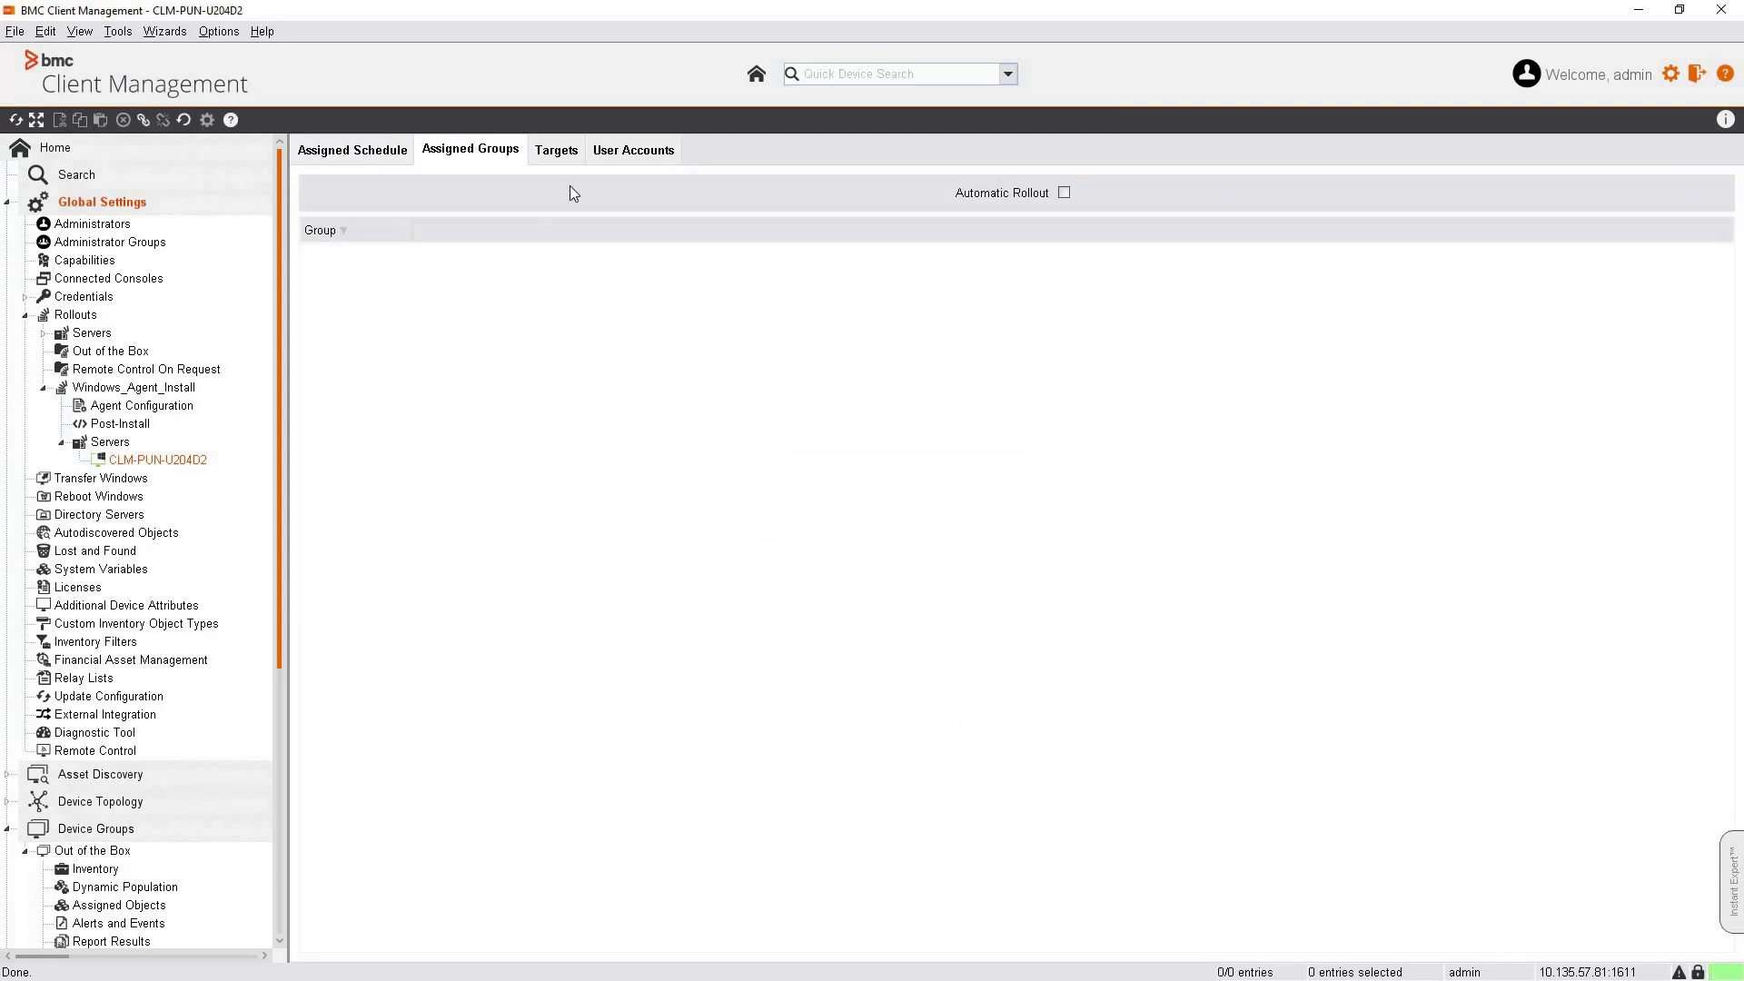
pyautogui.click(556, 153)
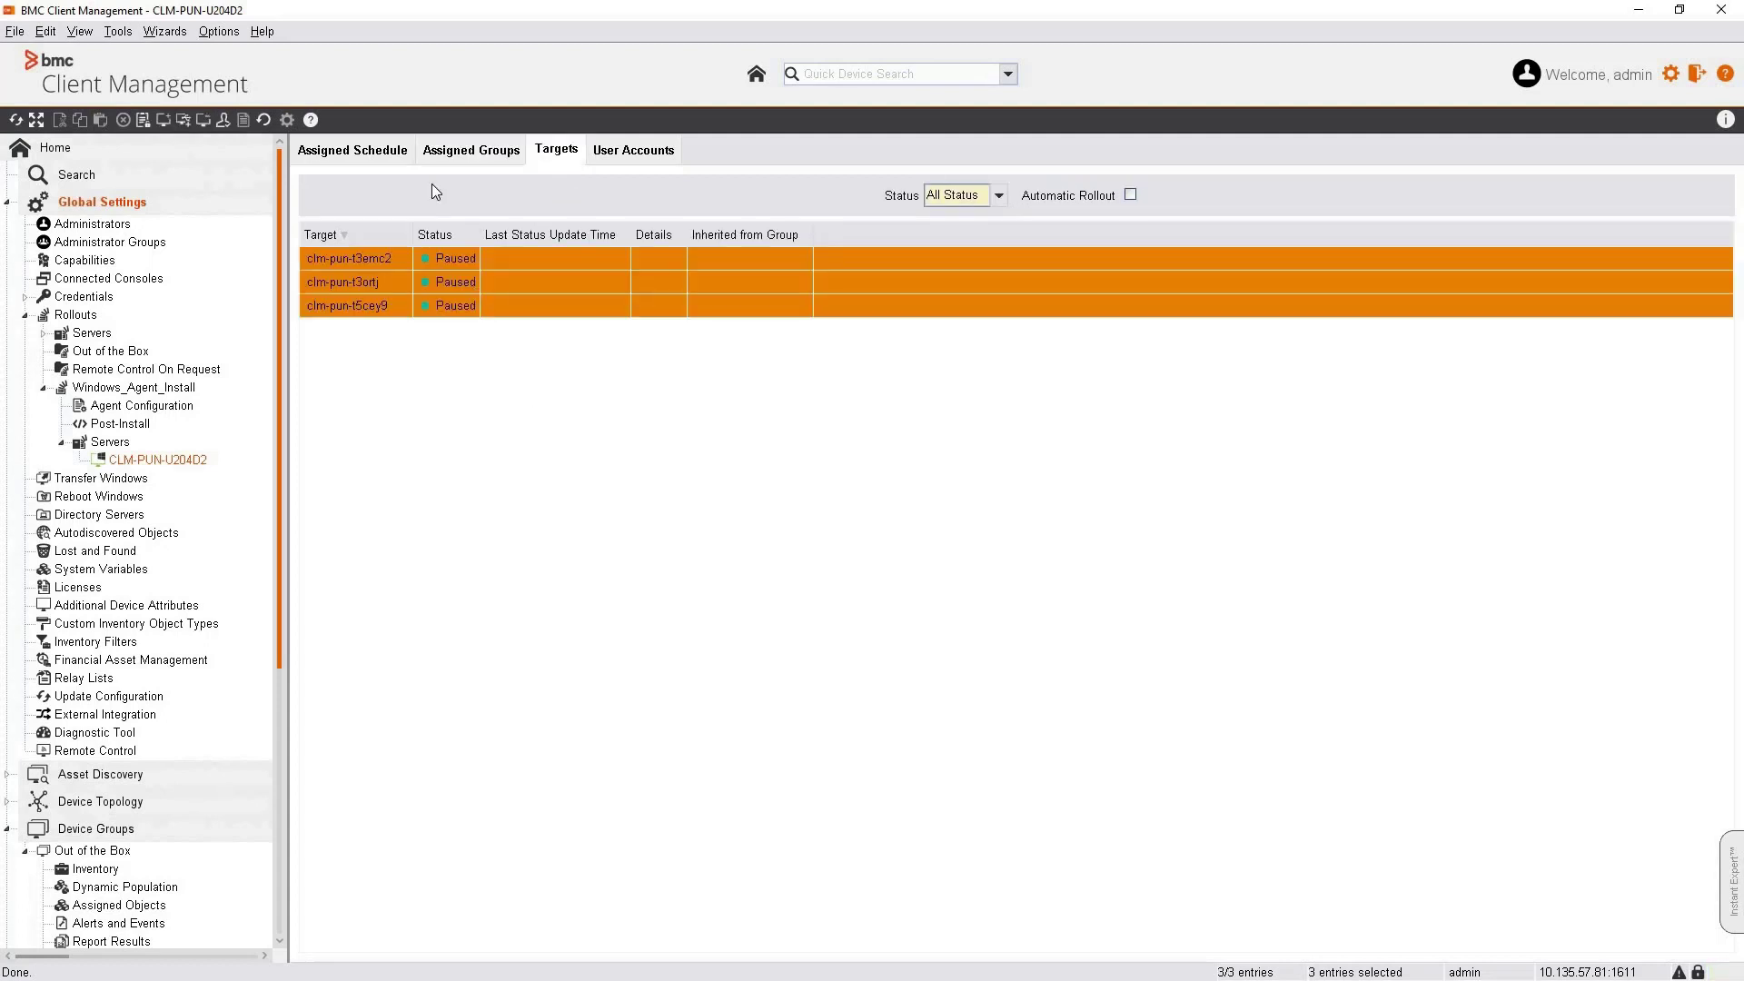
pyautogui.click(396, 152)
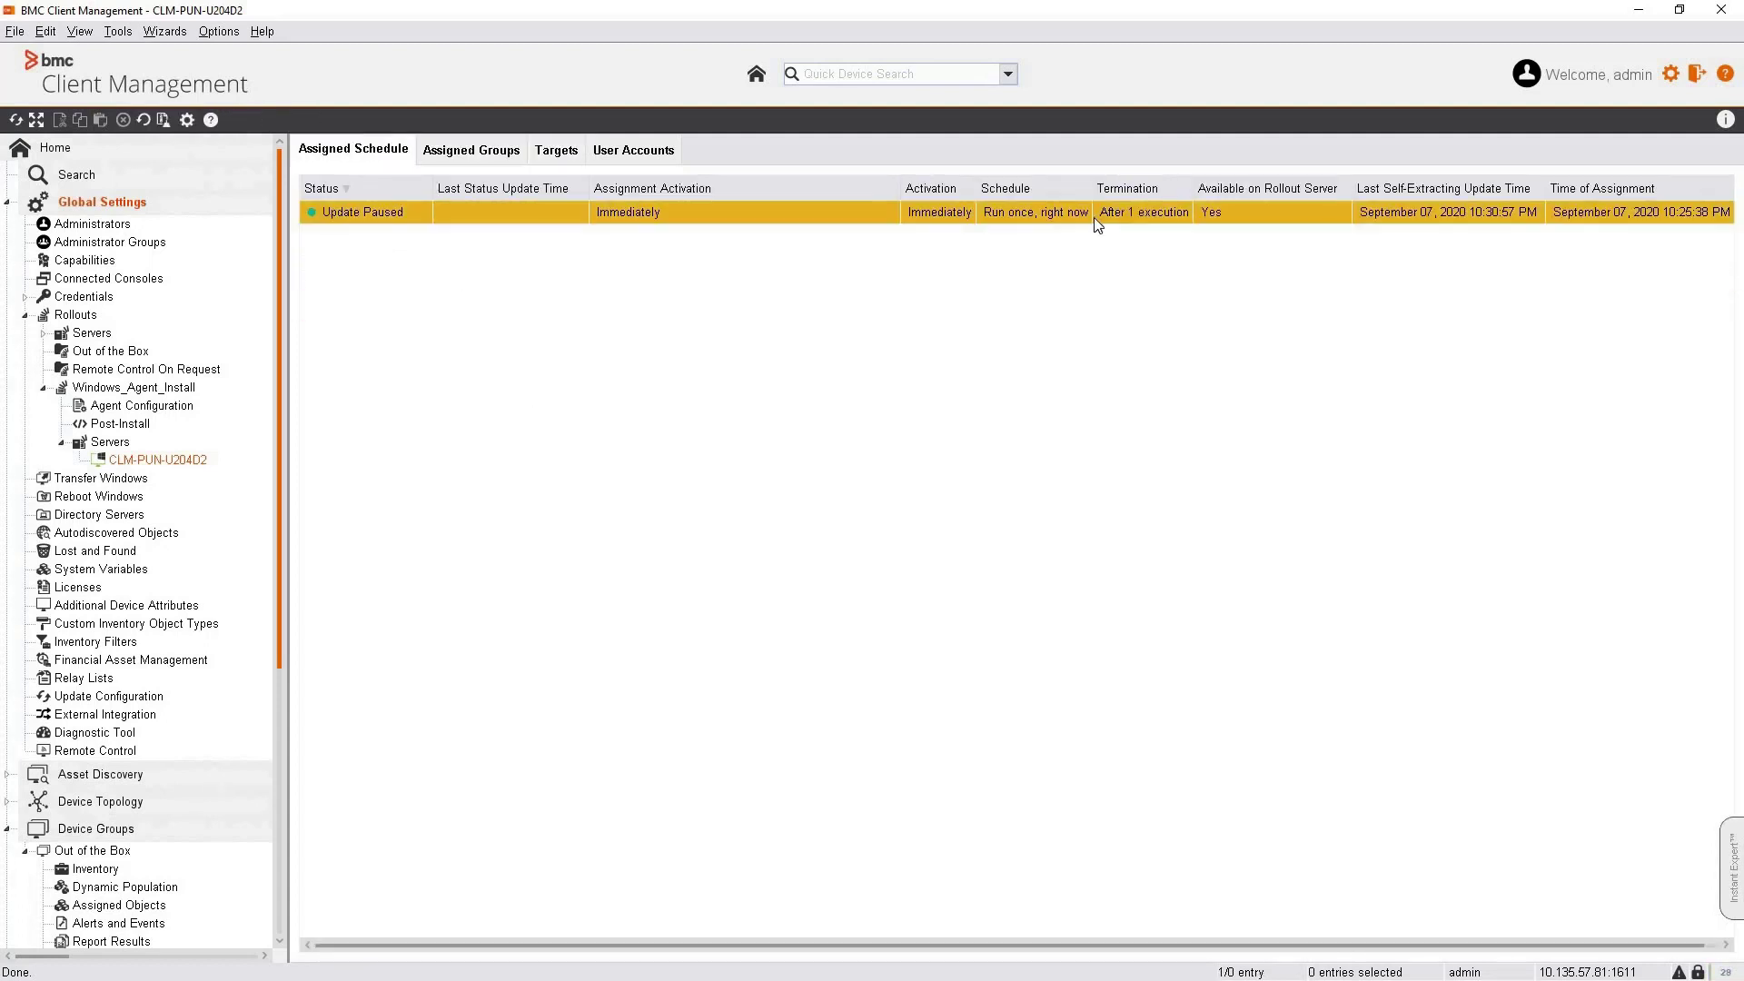
# - Start the paused rollout via Start Rollout and confirm reassigning all targets
pyautogui.rightClick(386, 216)
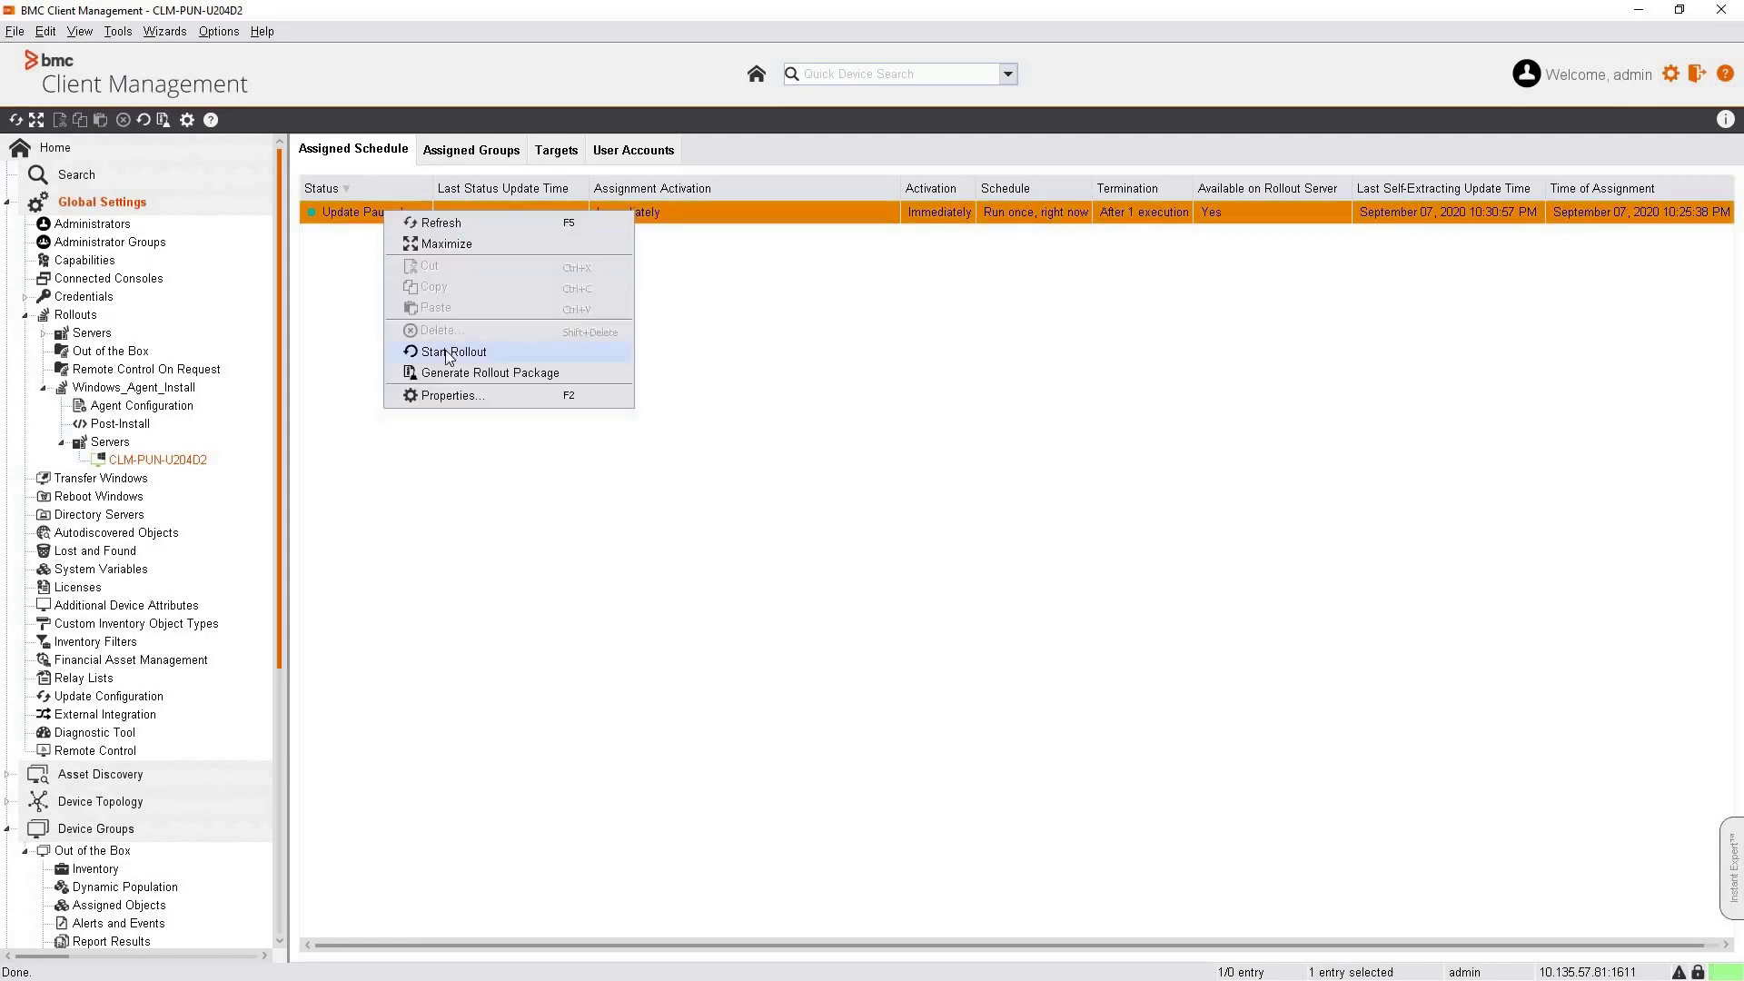
pyautogui.click(436, 352)
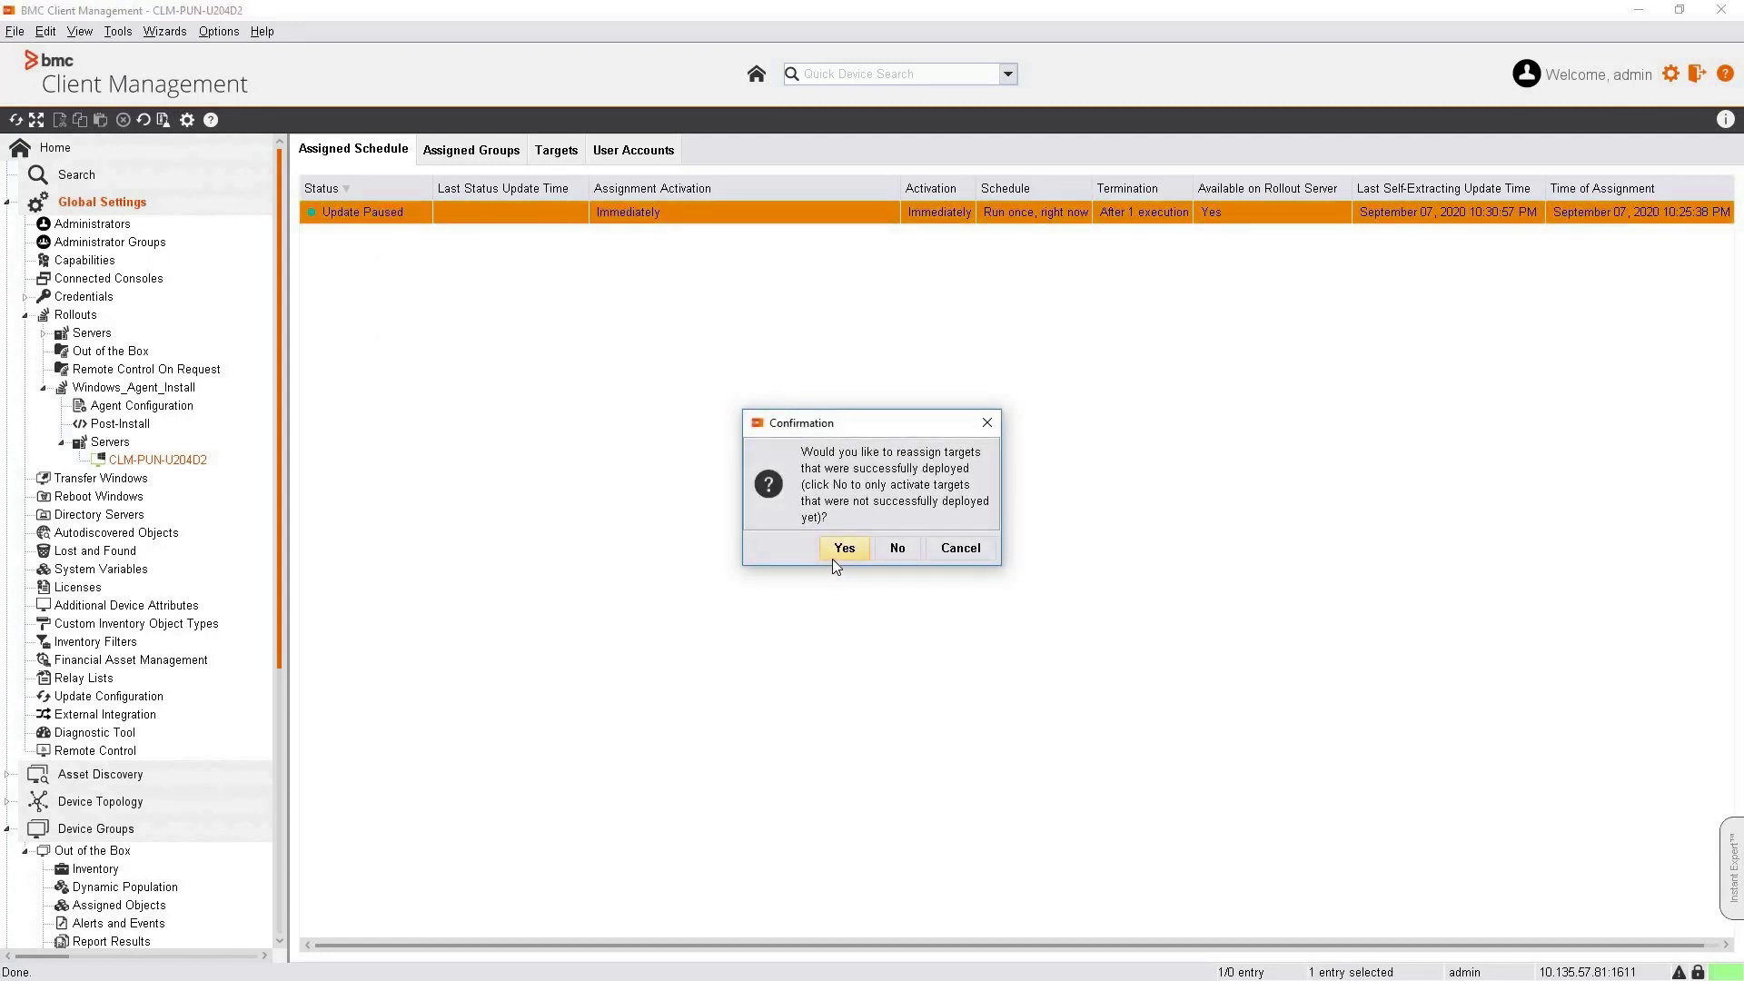
pyautogui.click(840, 551)
# - Watch the three targets on the Targets tab progress to Installed, narrowing the Last Status Update Time column
pyautogui.click(568, 152)
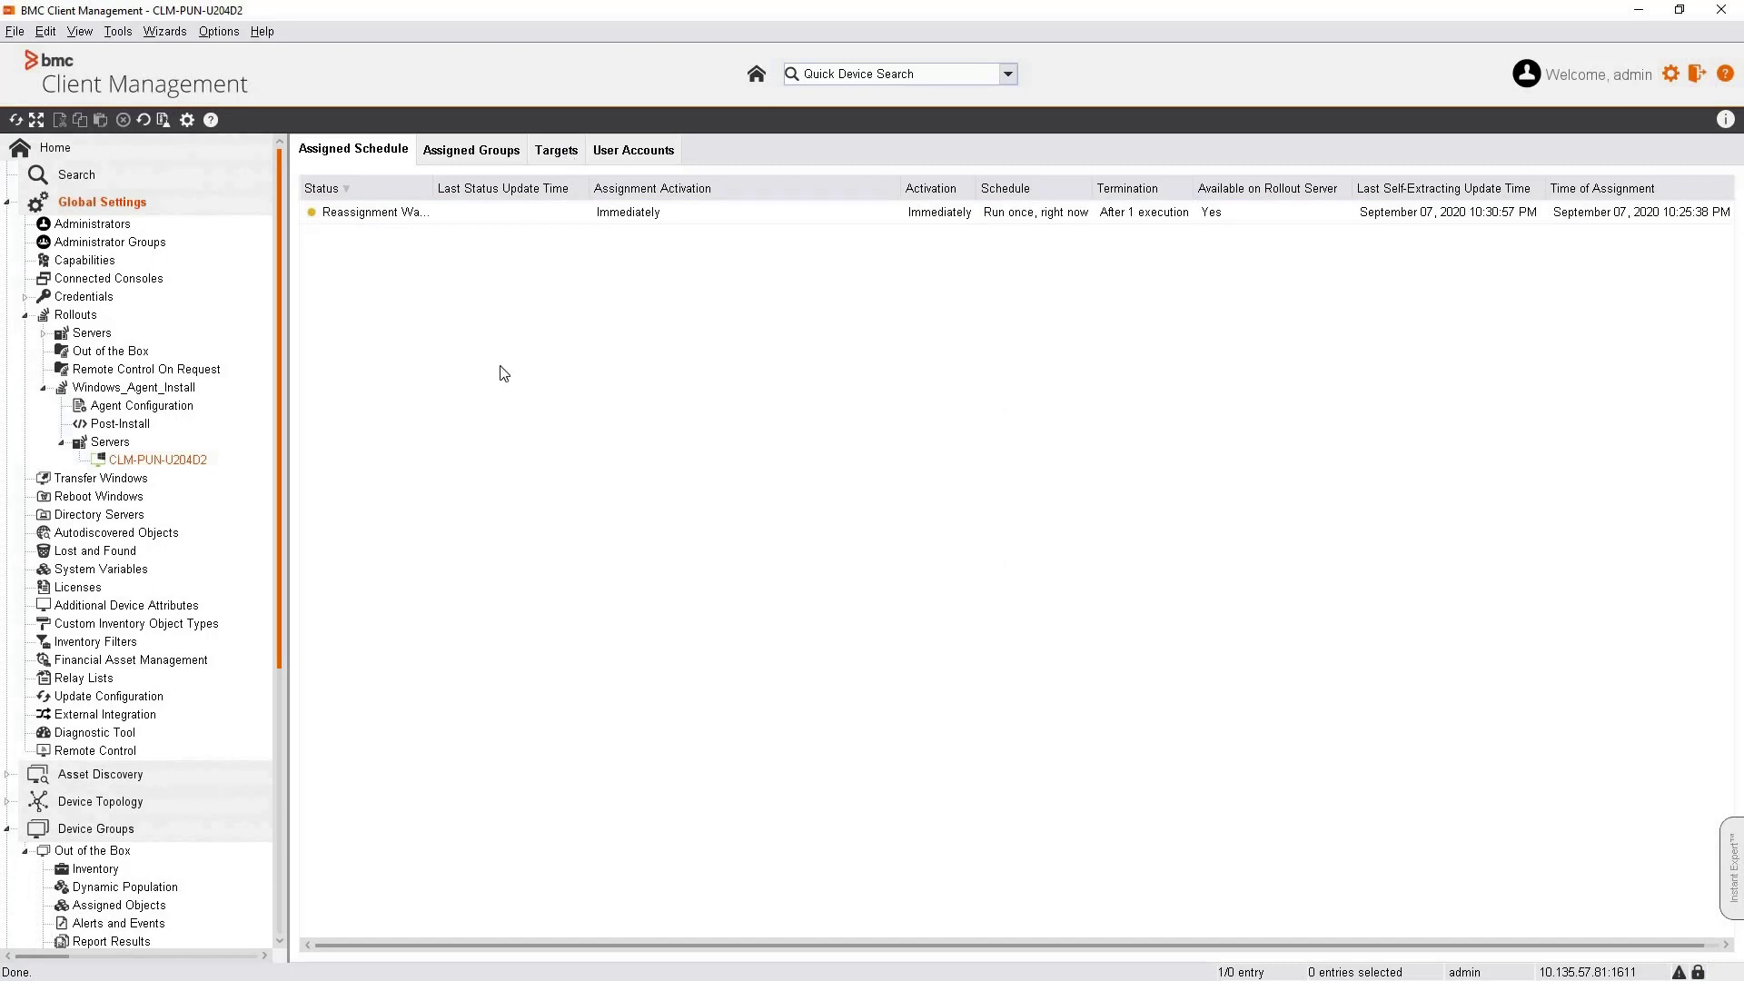
pyautogui.rightClick(501, 367)
pyautogui.press('Escape')
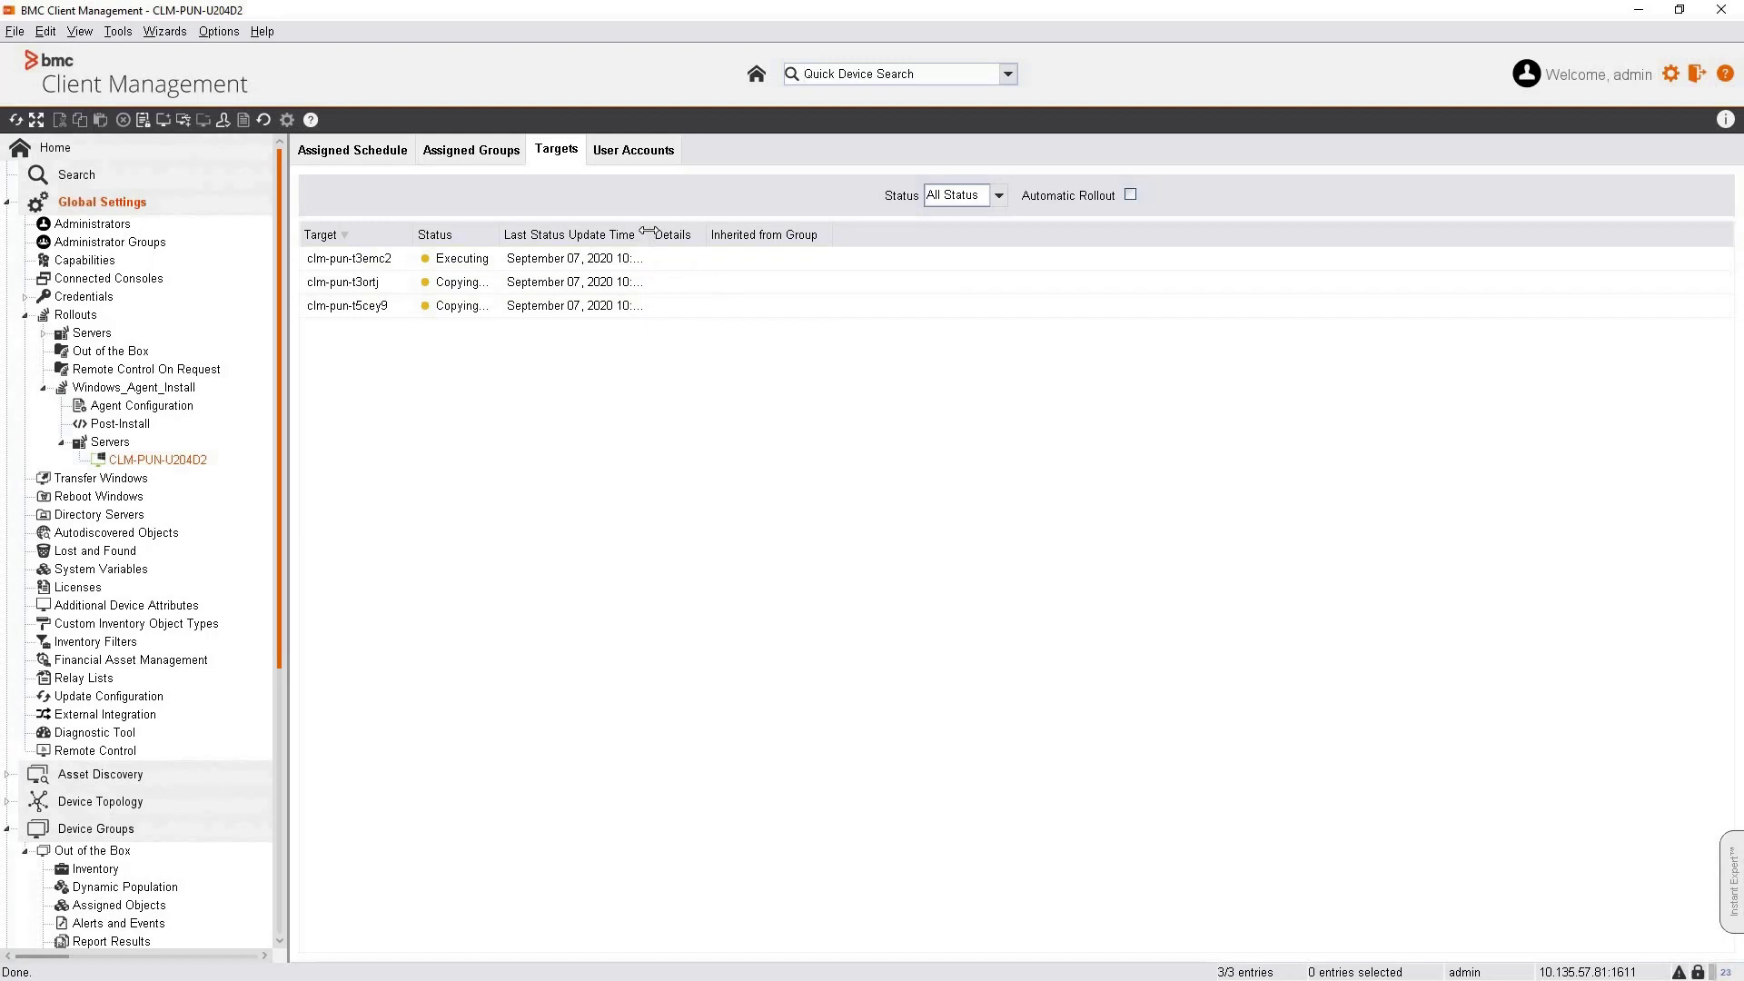
pyautogui.moveTo(647, 231); pyautogui.dragTo(583, 230)
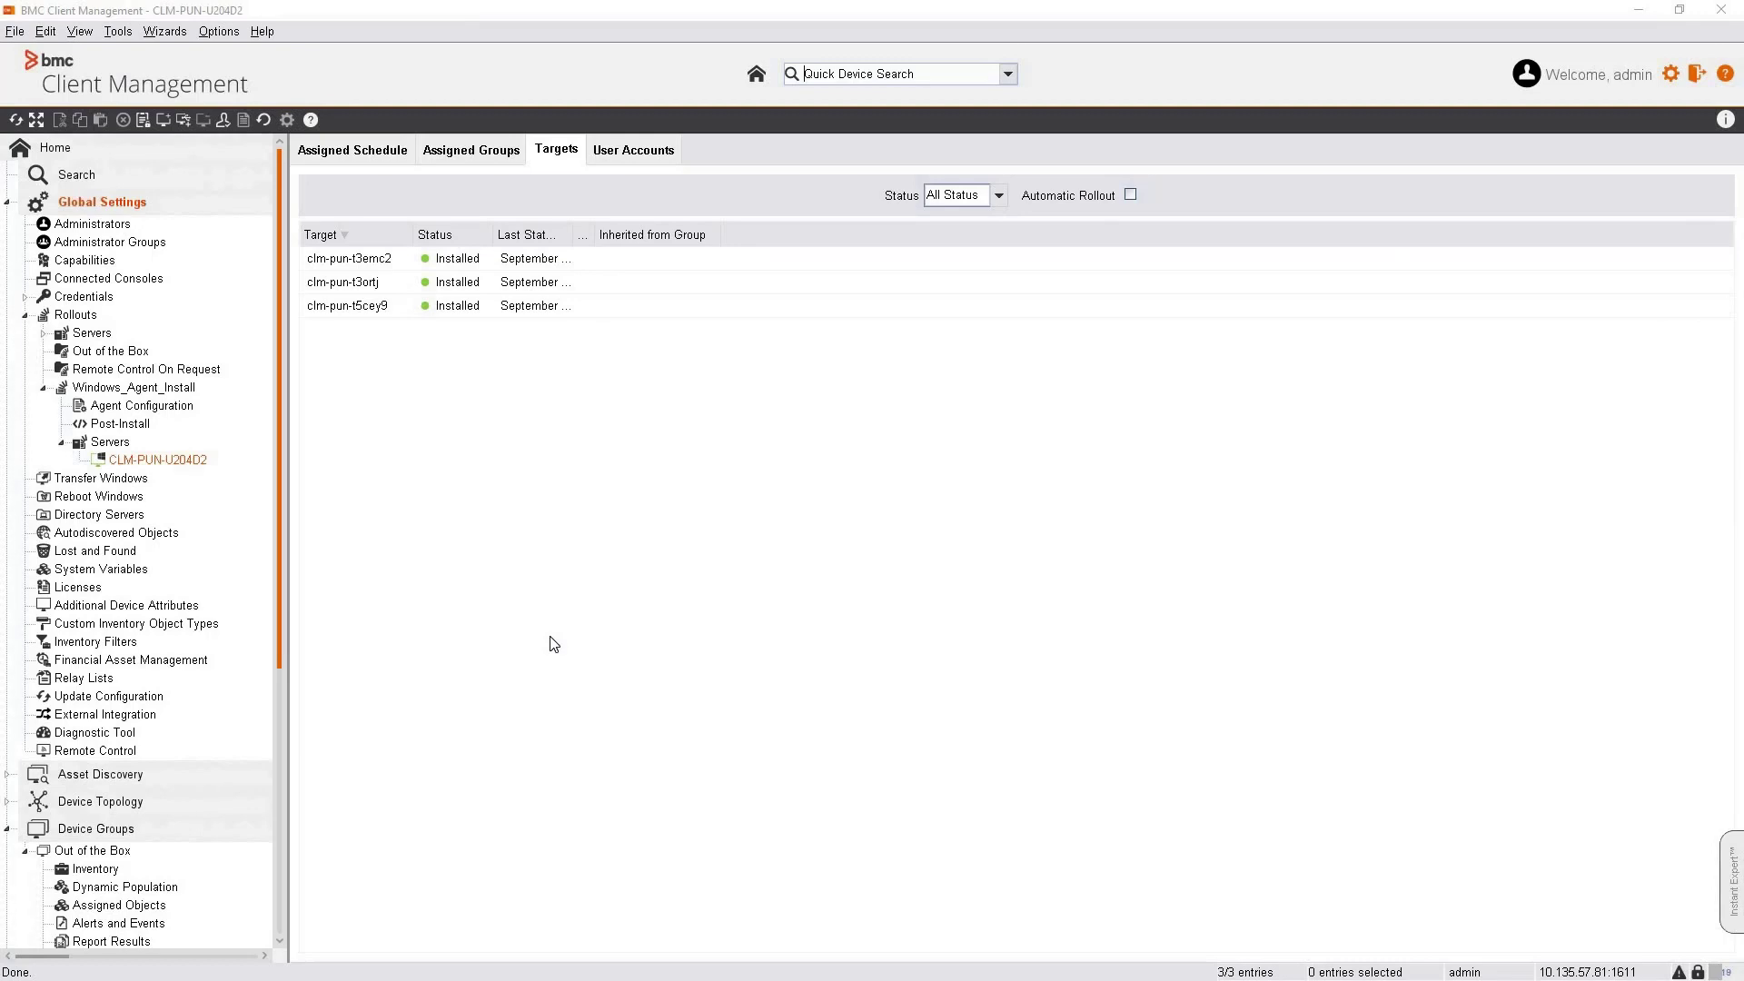
pyautogui.scroll(-4, 114, 636)
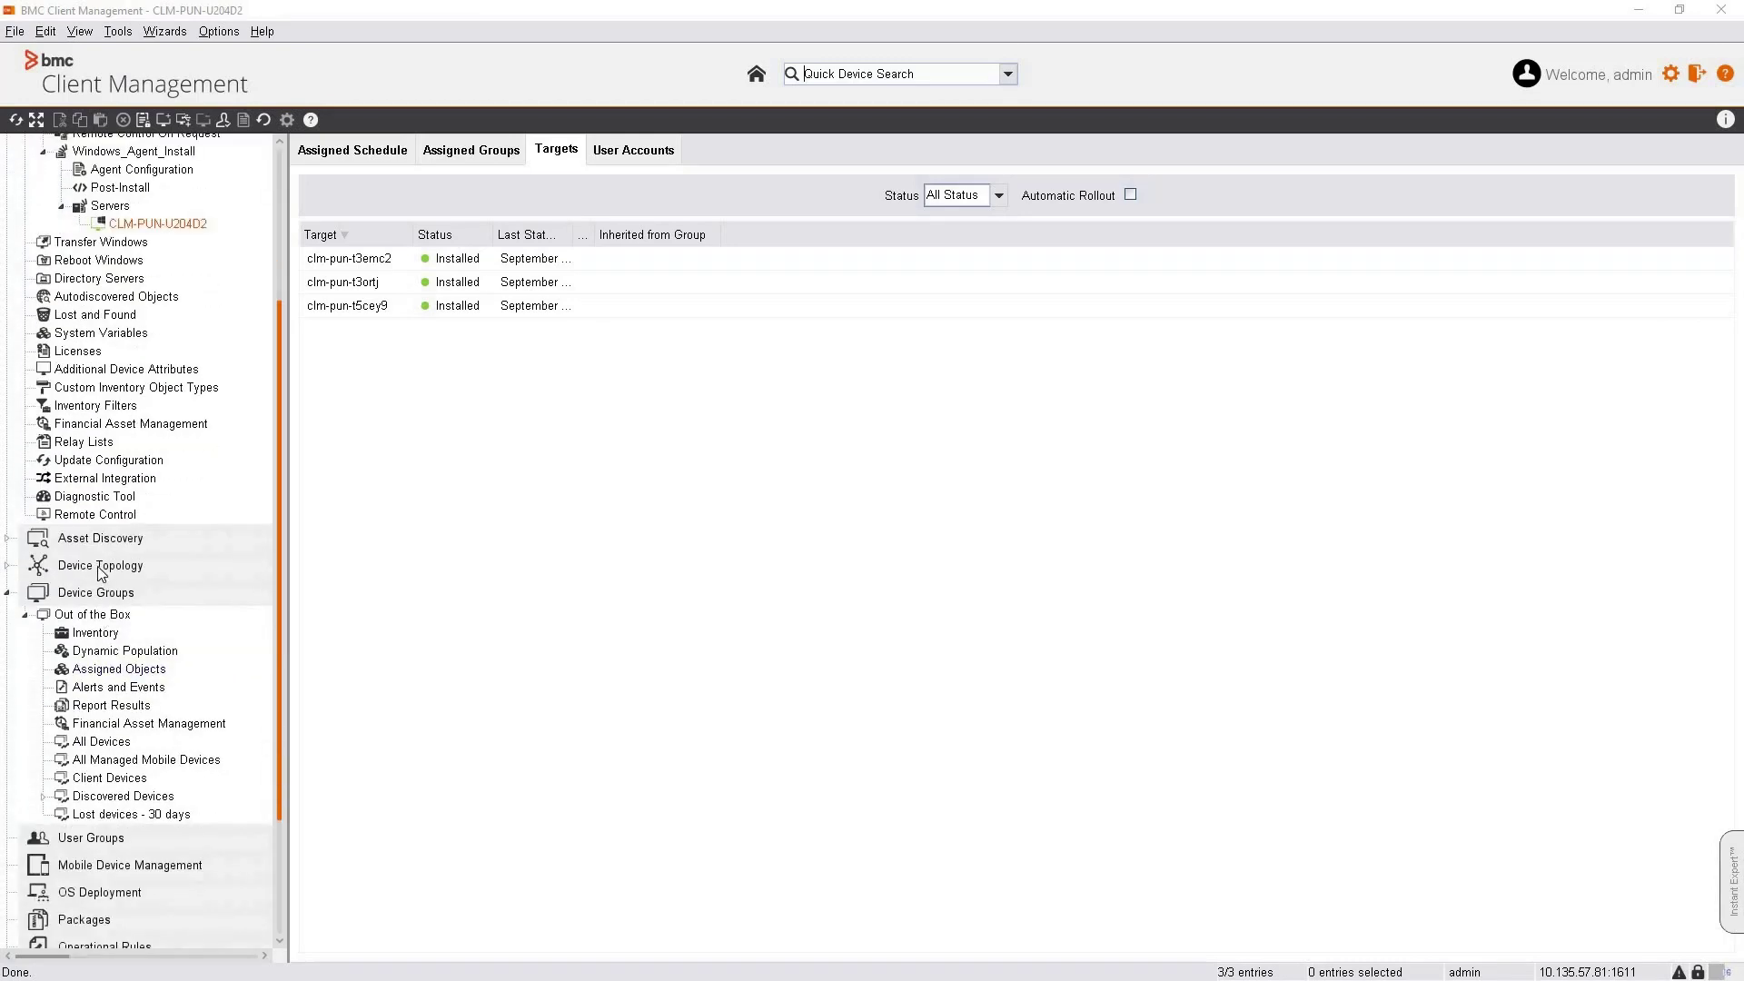
# - Refresh the Device Topology graph twice until all three devices appear under the server
pyautogui.click(101, 565)
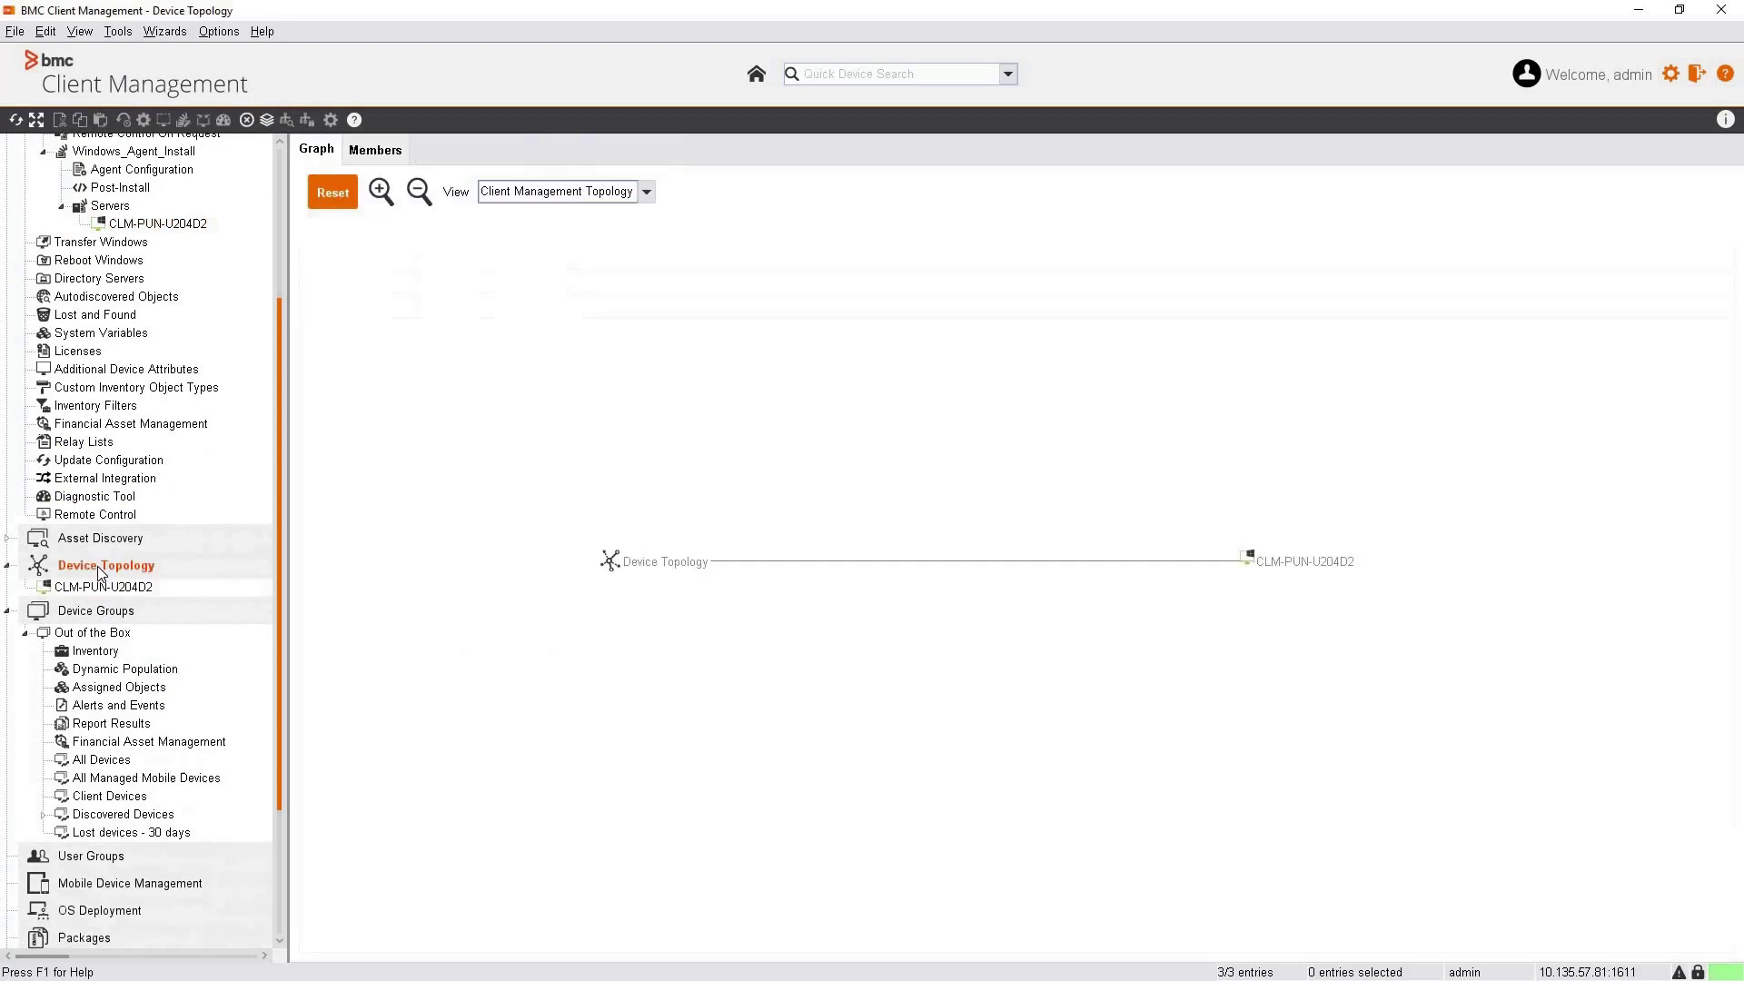
pyautogui.rightClick(339, 516)
pyautogui.click(340, 517)
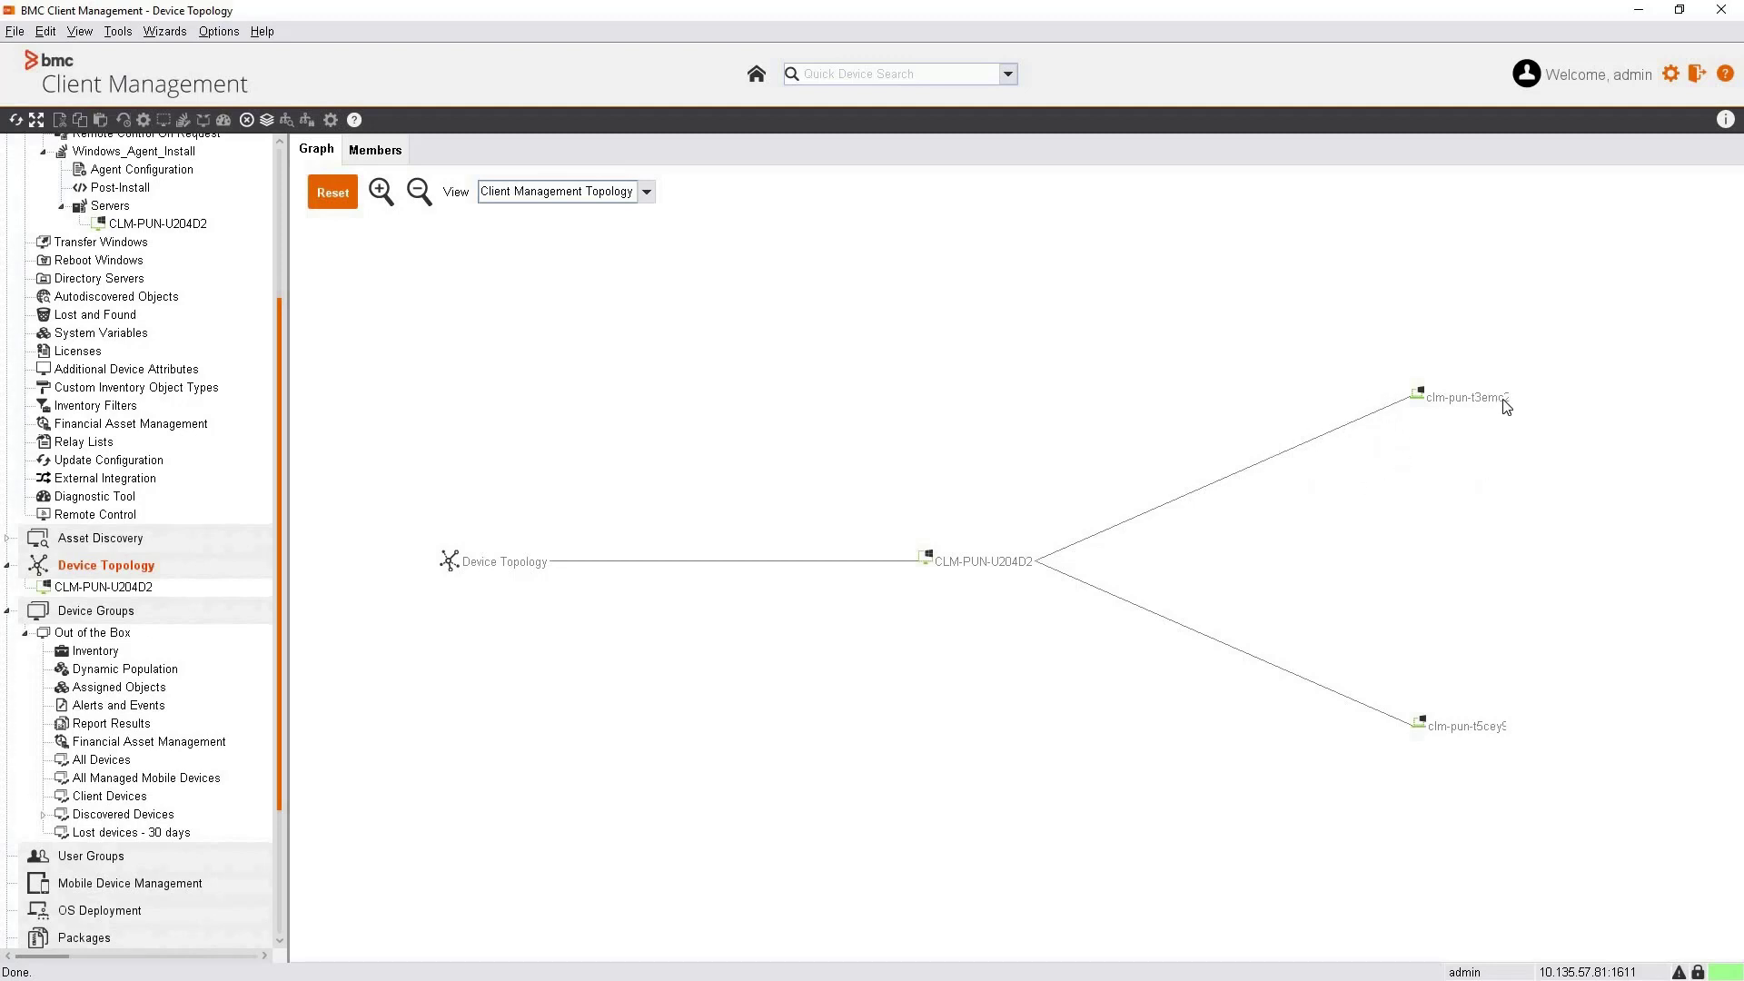
pyautogui.rightClick(801, 383)
pyautogui.click(818, 389)
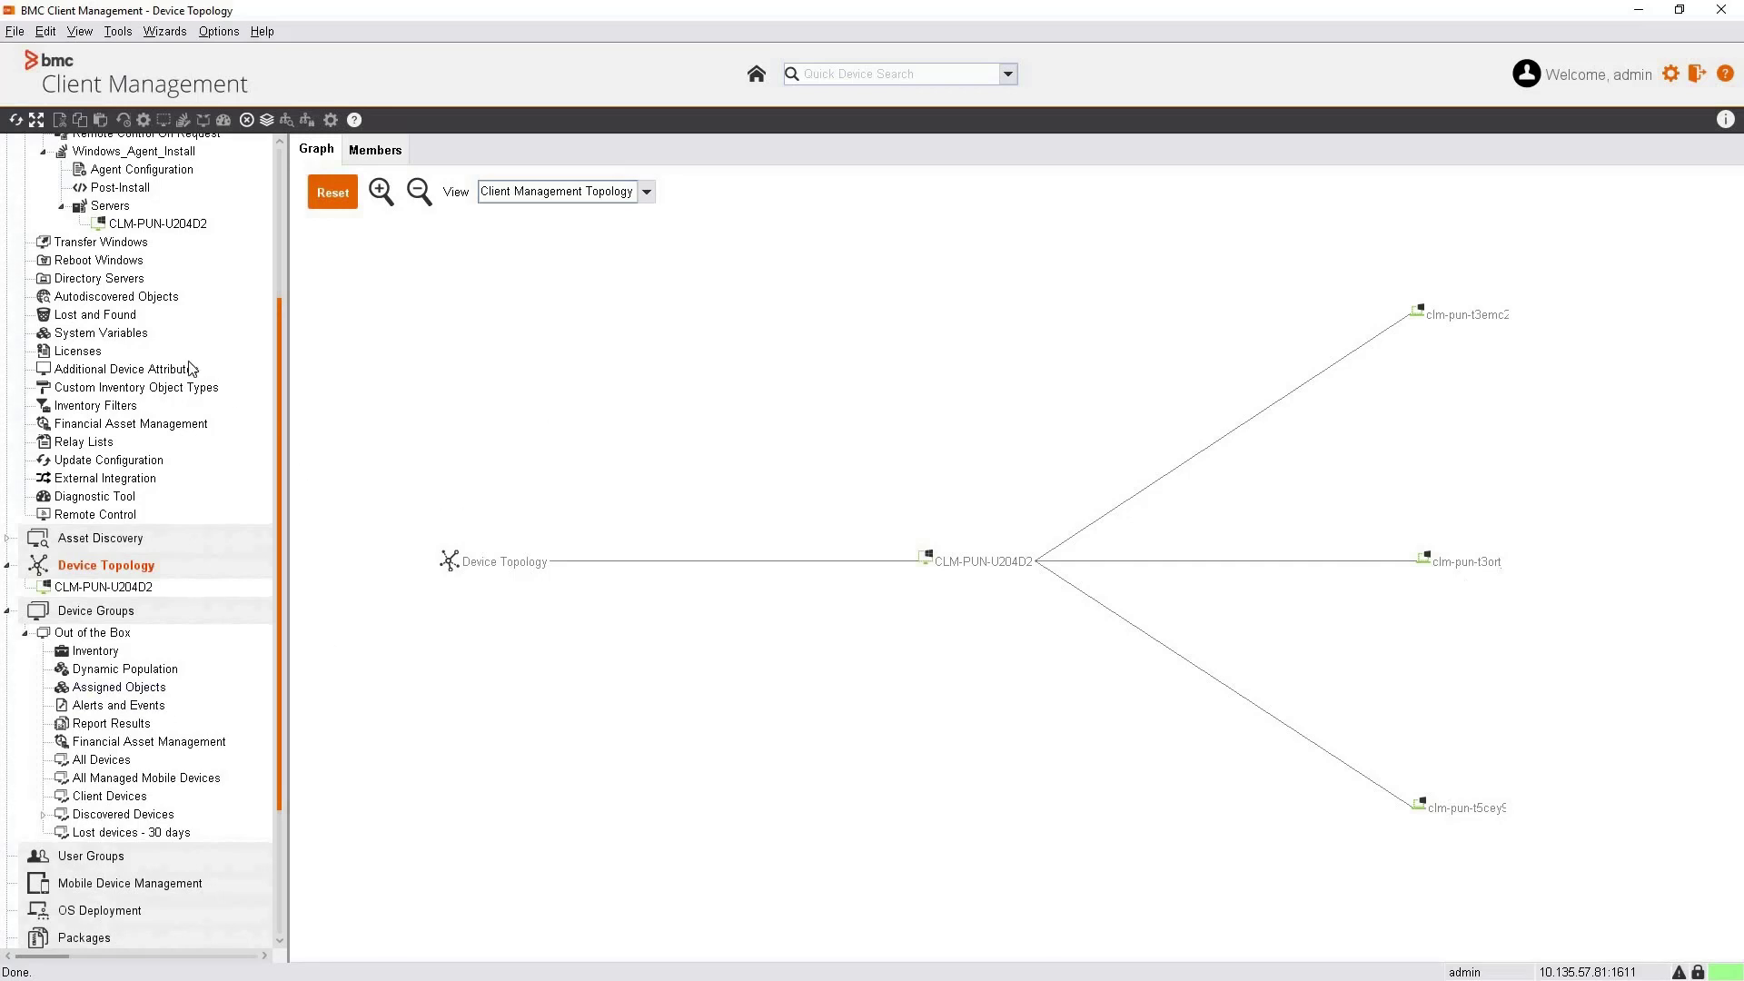
# - Collapse the Windows_Agent_Install branch, show the Rollouts list, and bring up the wizards list
pyautogui.scroll(5, 189, 368)
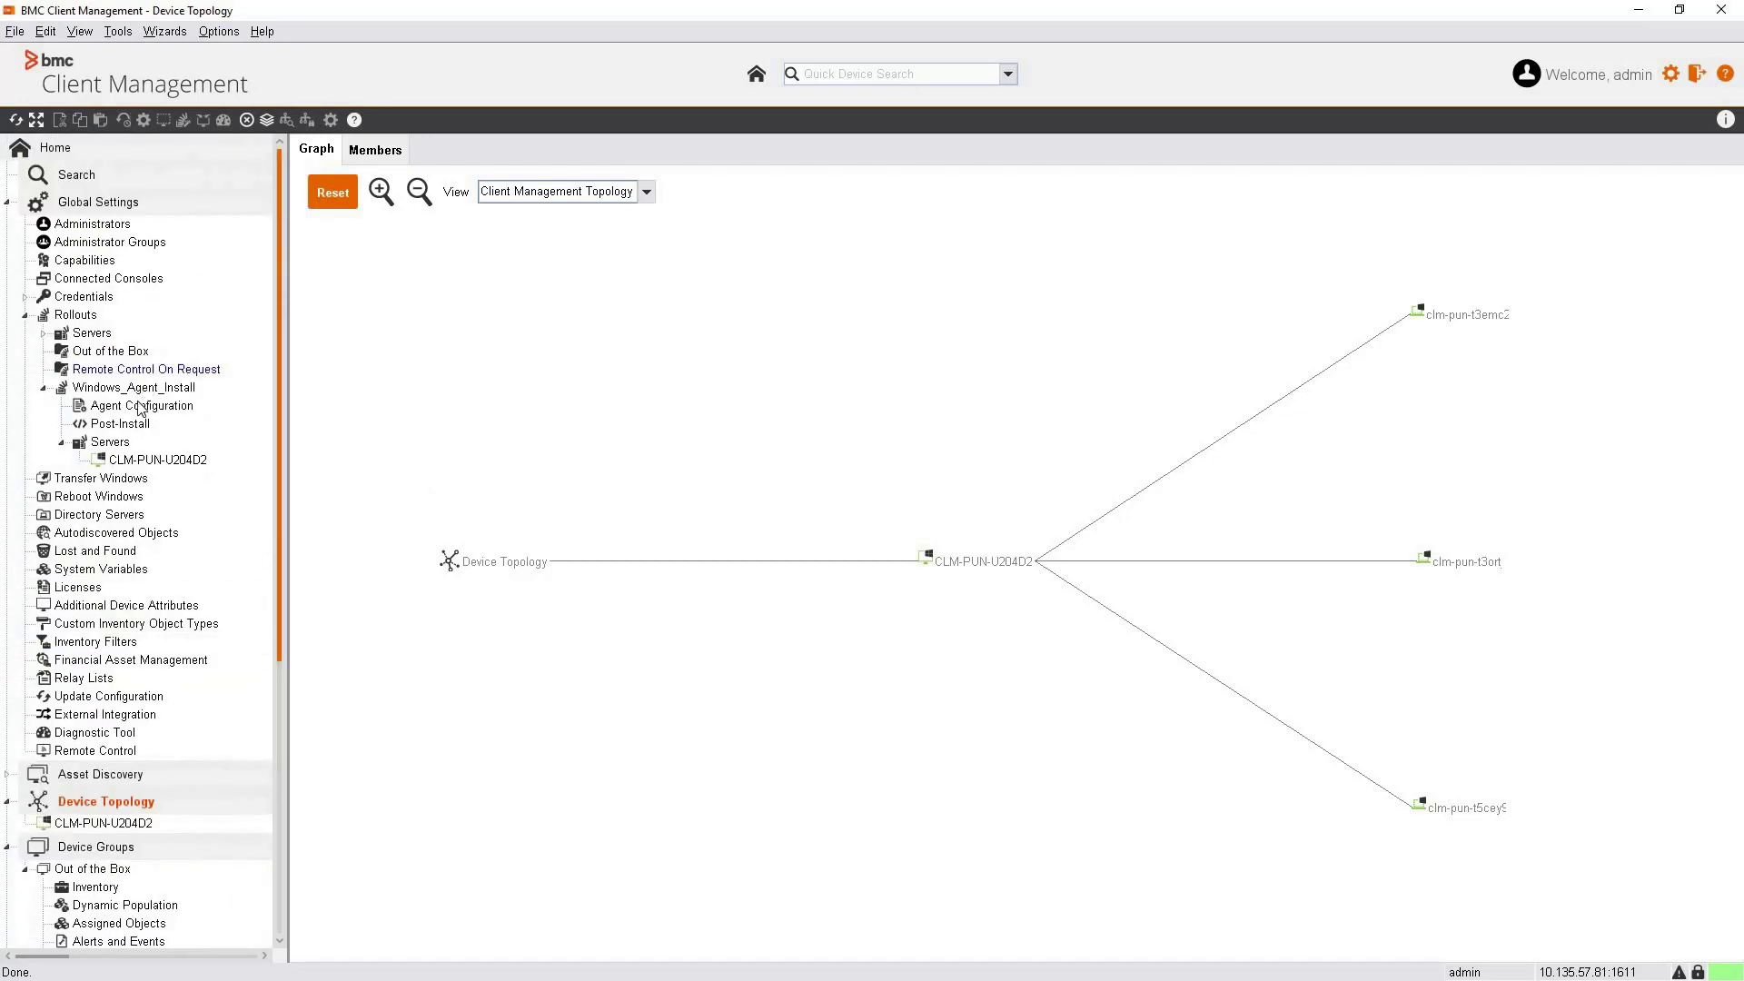
pyautogui.click(44, 387)
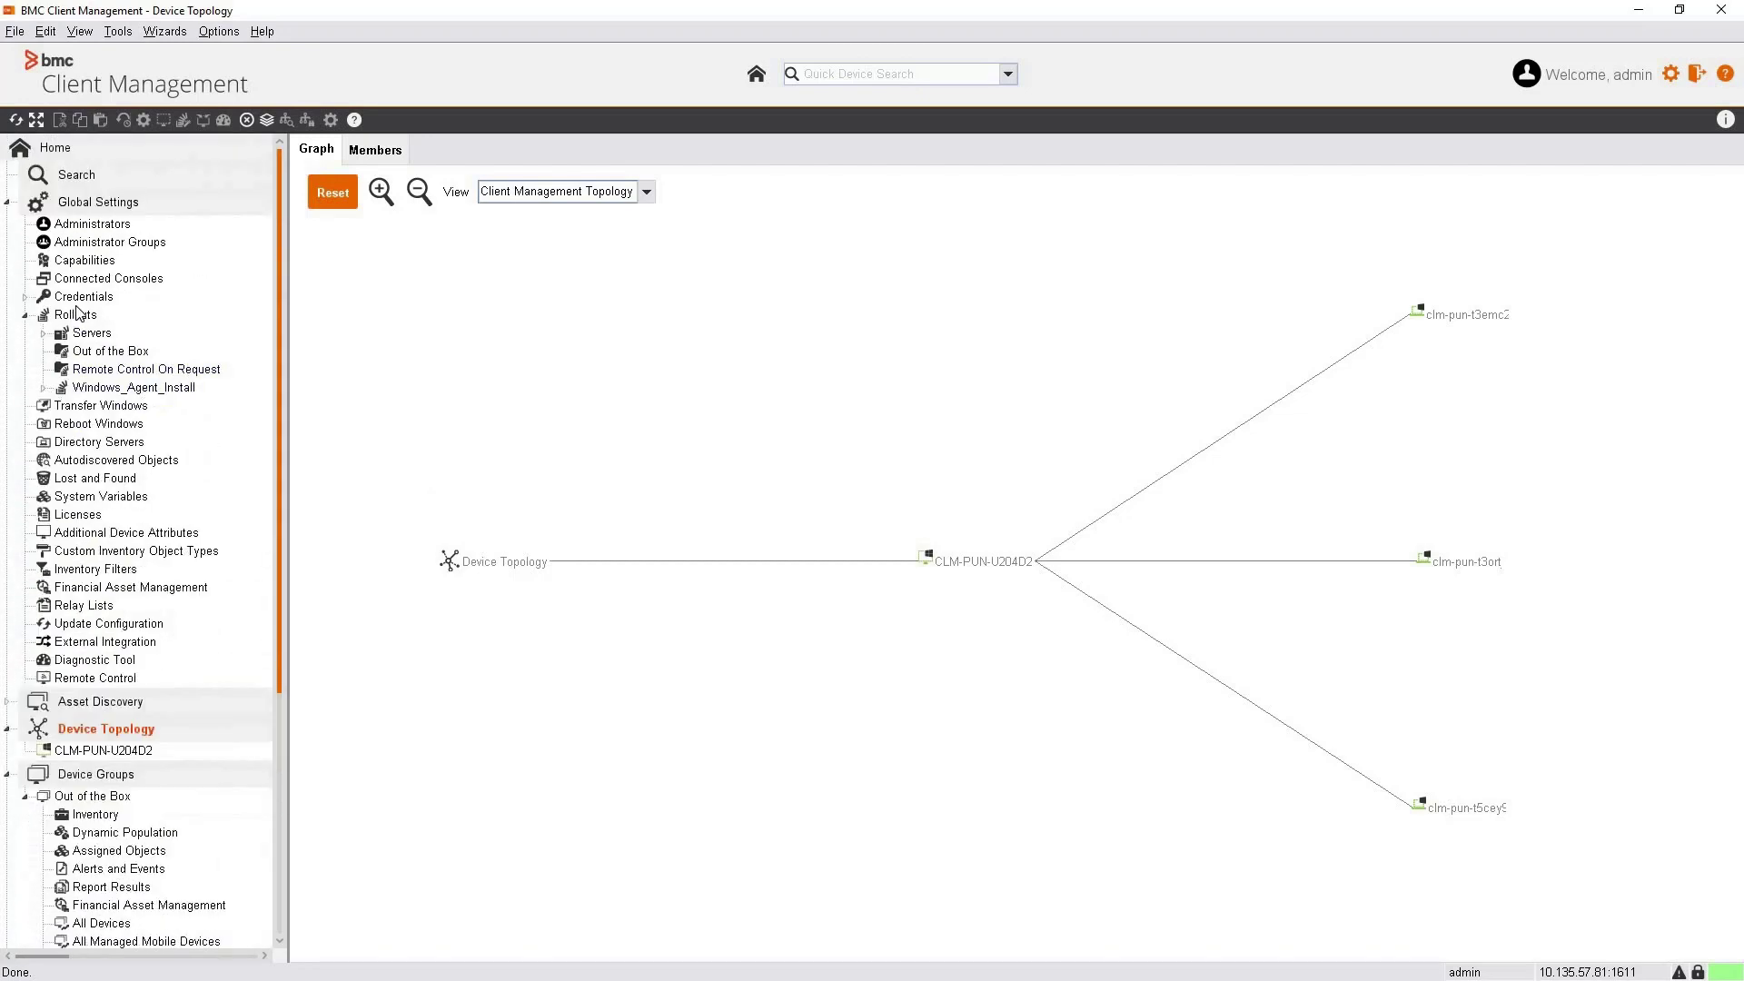
pyautogui.click(78, 315)
pyautogui.click(166, 36)
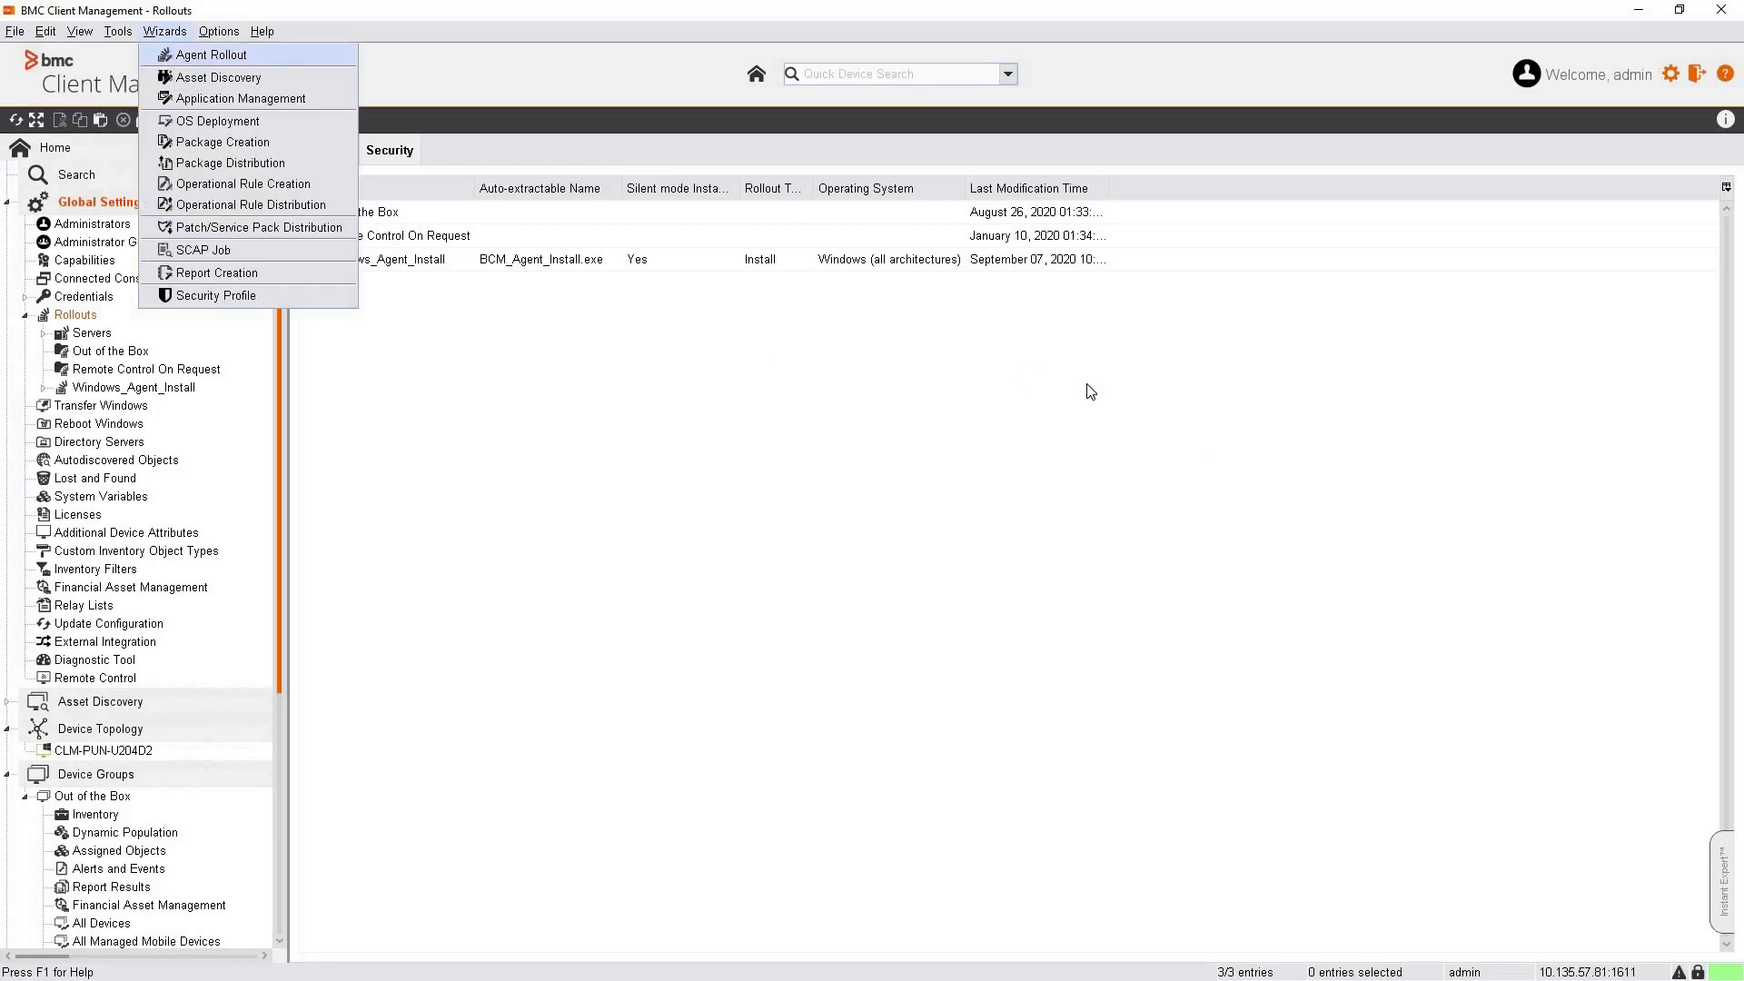
# - Start a Linux (64 bit) agent rollout, entering the names BCM_Agent_Install_Linux and BCM_Agent_Linux
pyautogui.press('Return')
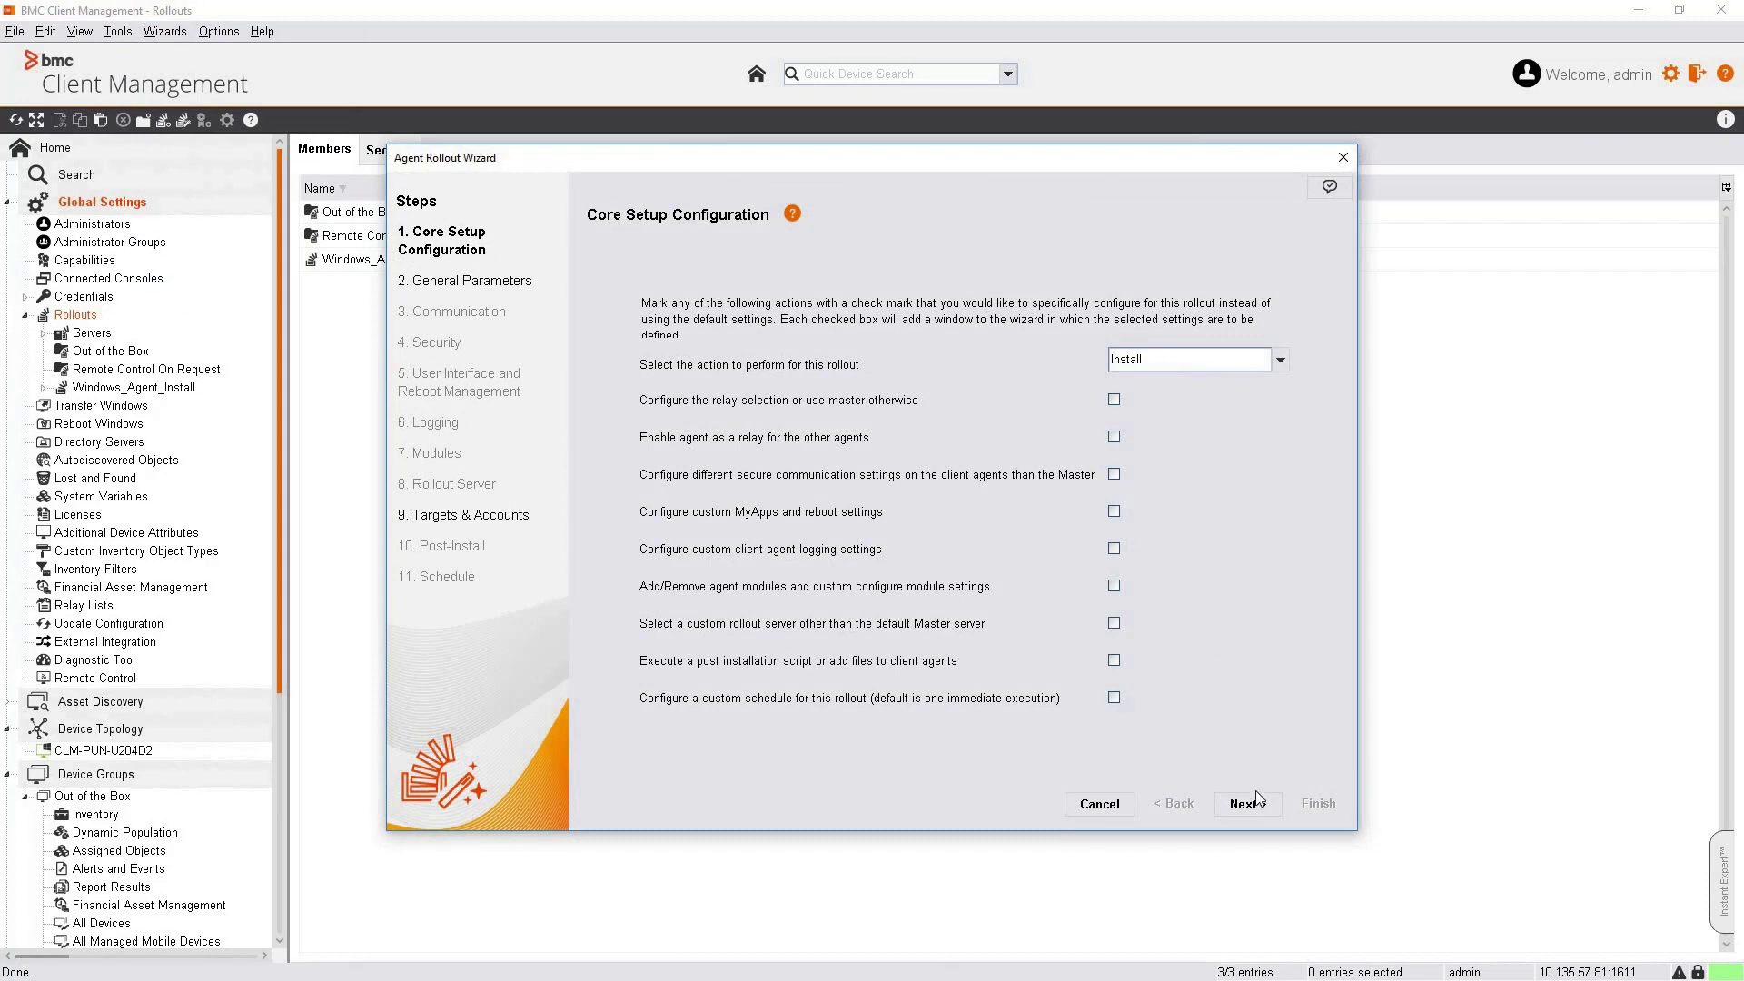
pyautogui.click(1257, 799)
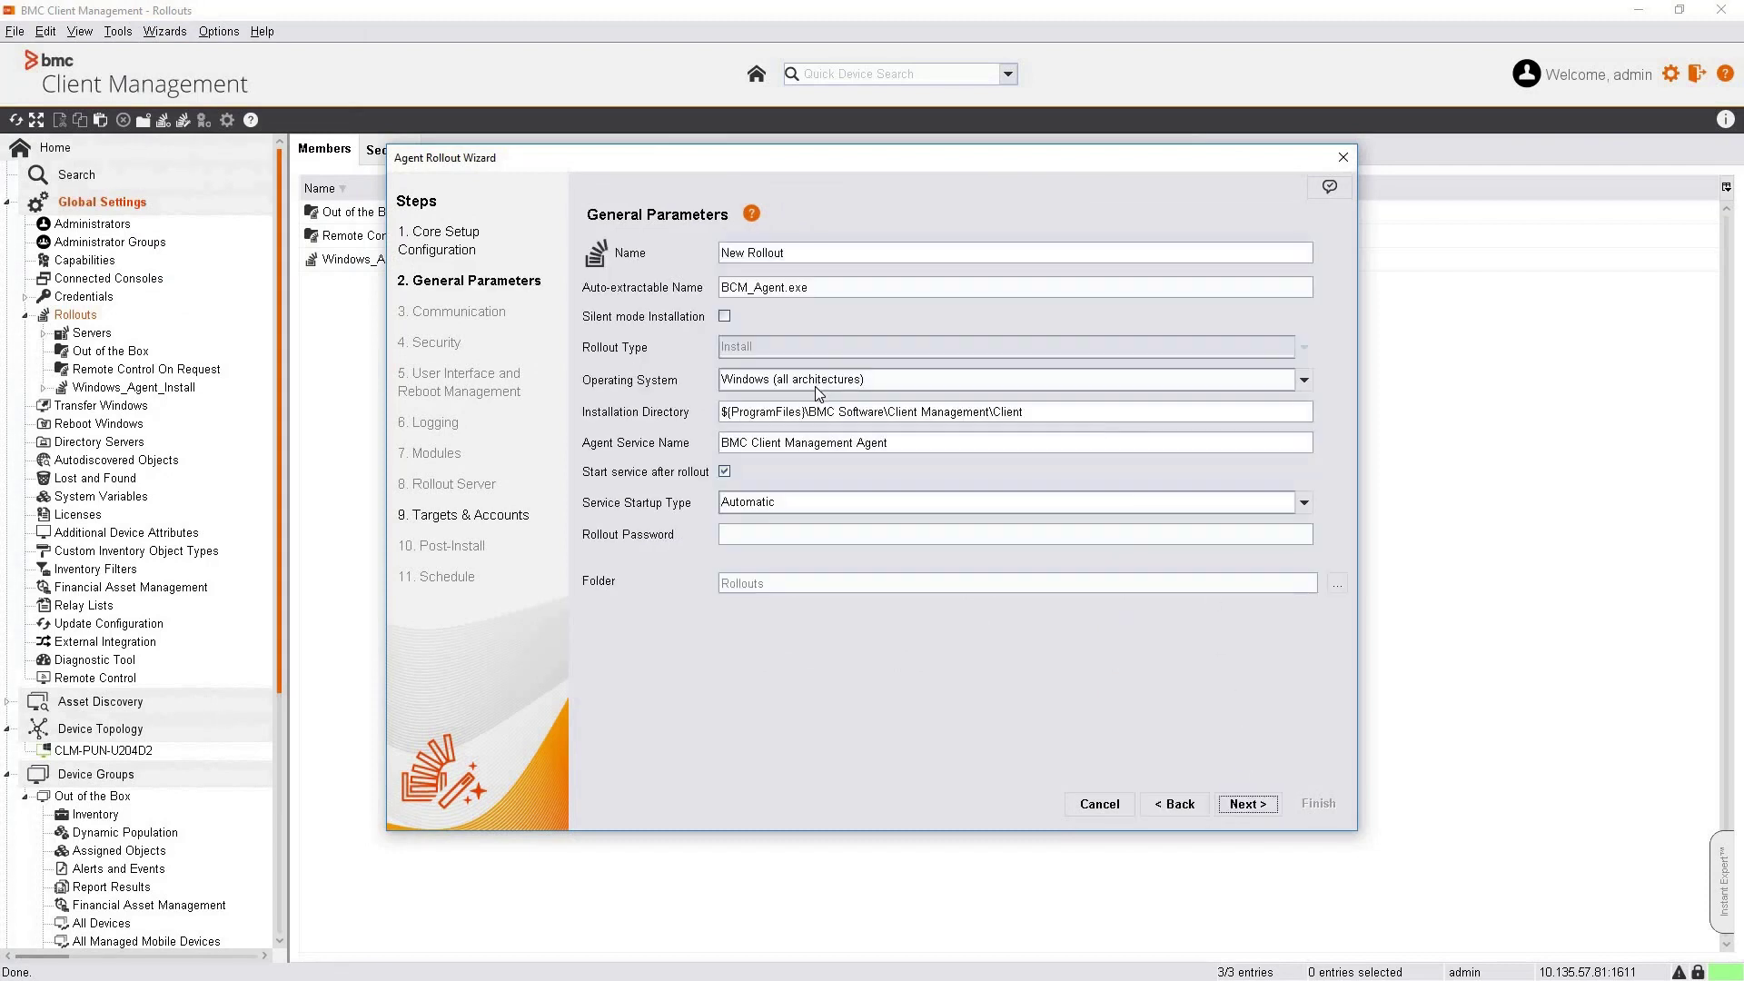
pyautogui.click(815, 383)
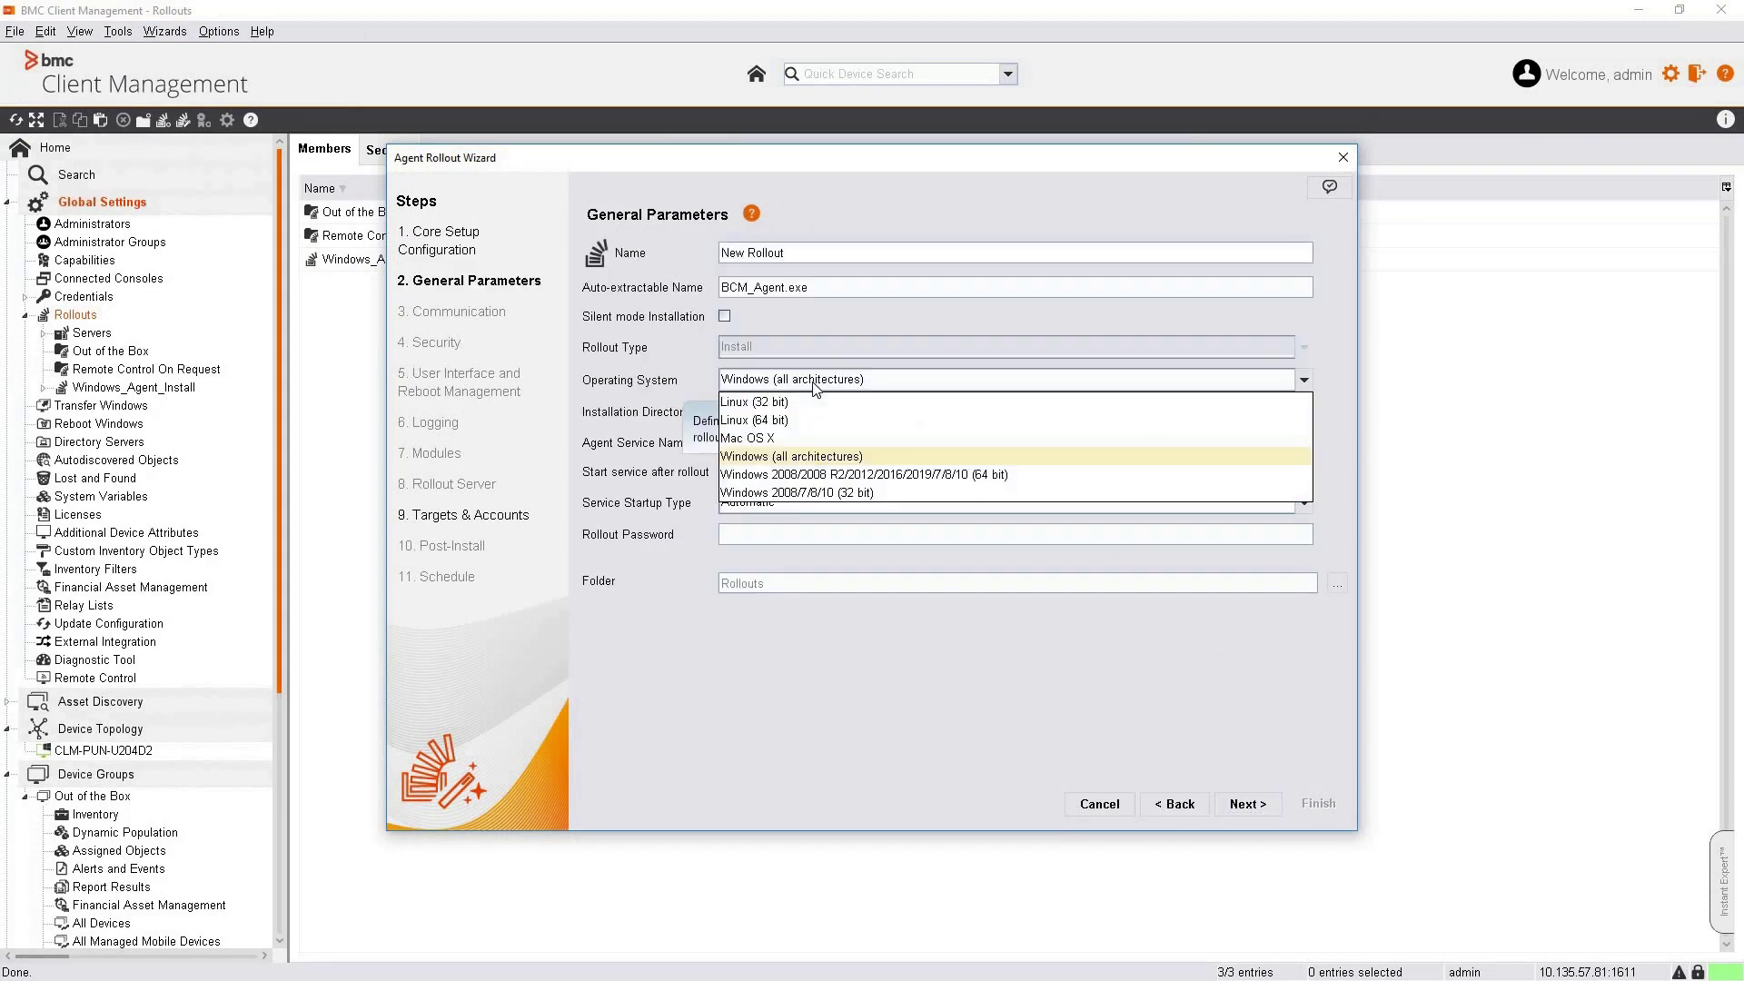
pyautogui.click(779, 421)
pyautogui.click(793, 255)
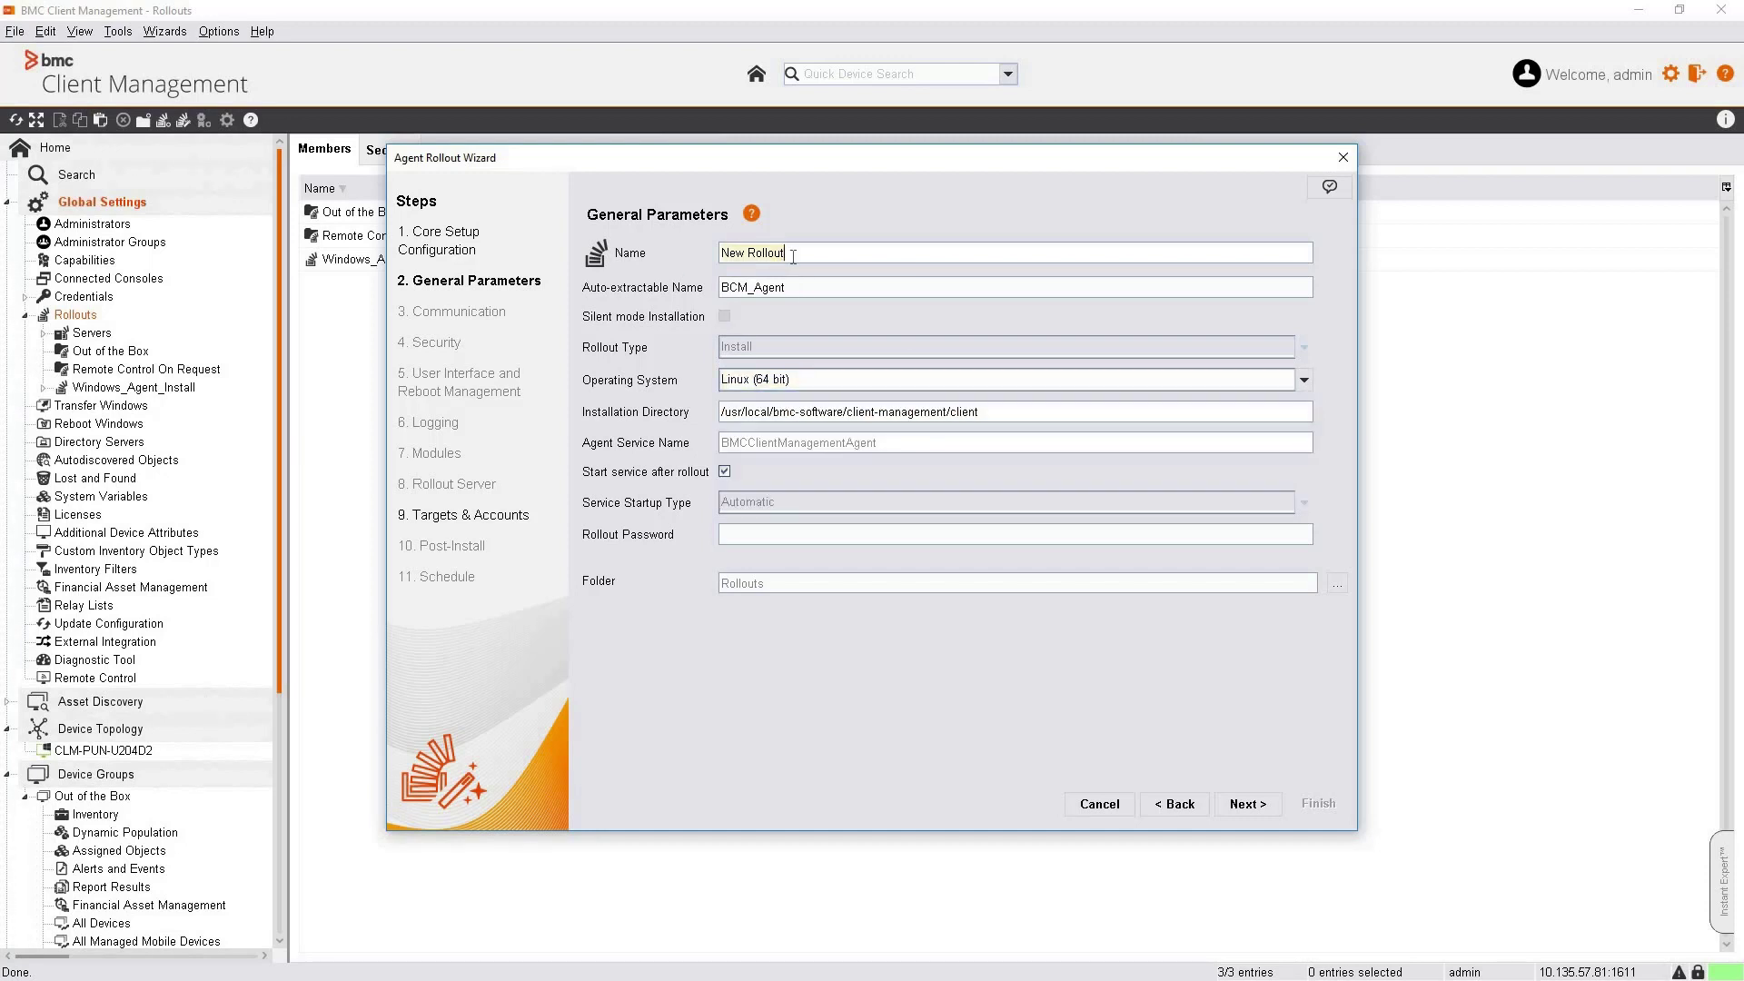
pyautogui.write('BCM_Agent_Install_')
pyautogui.write('Linux')
pyautogui.write('BCM_Agent_Linux')
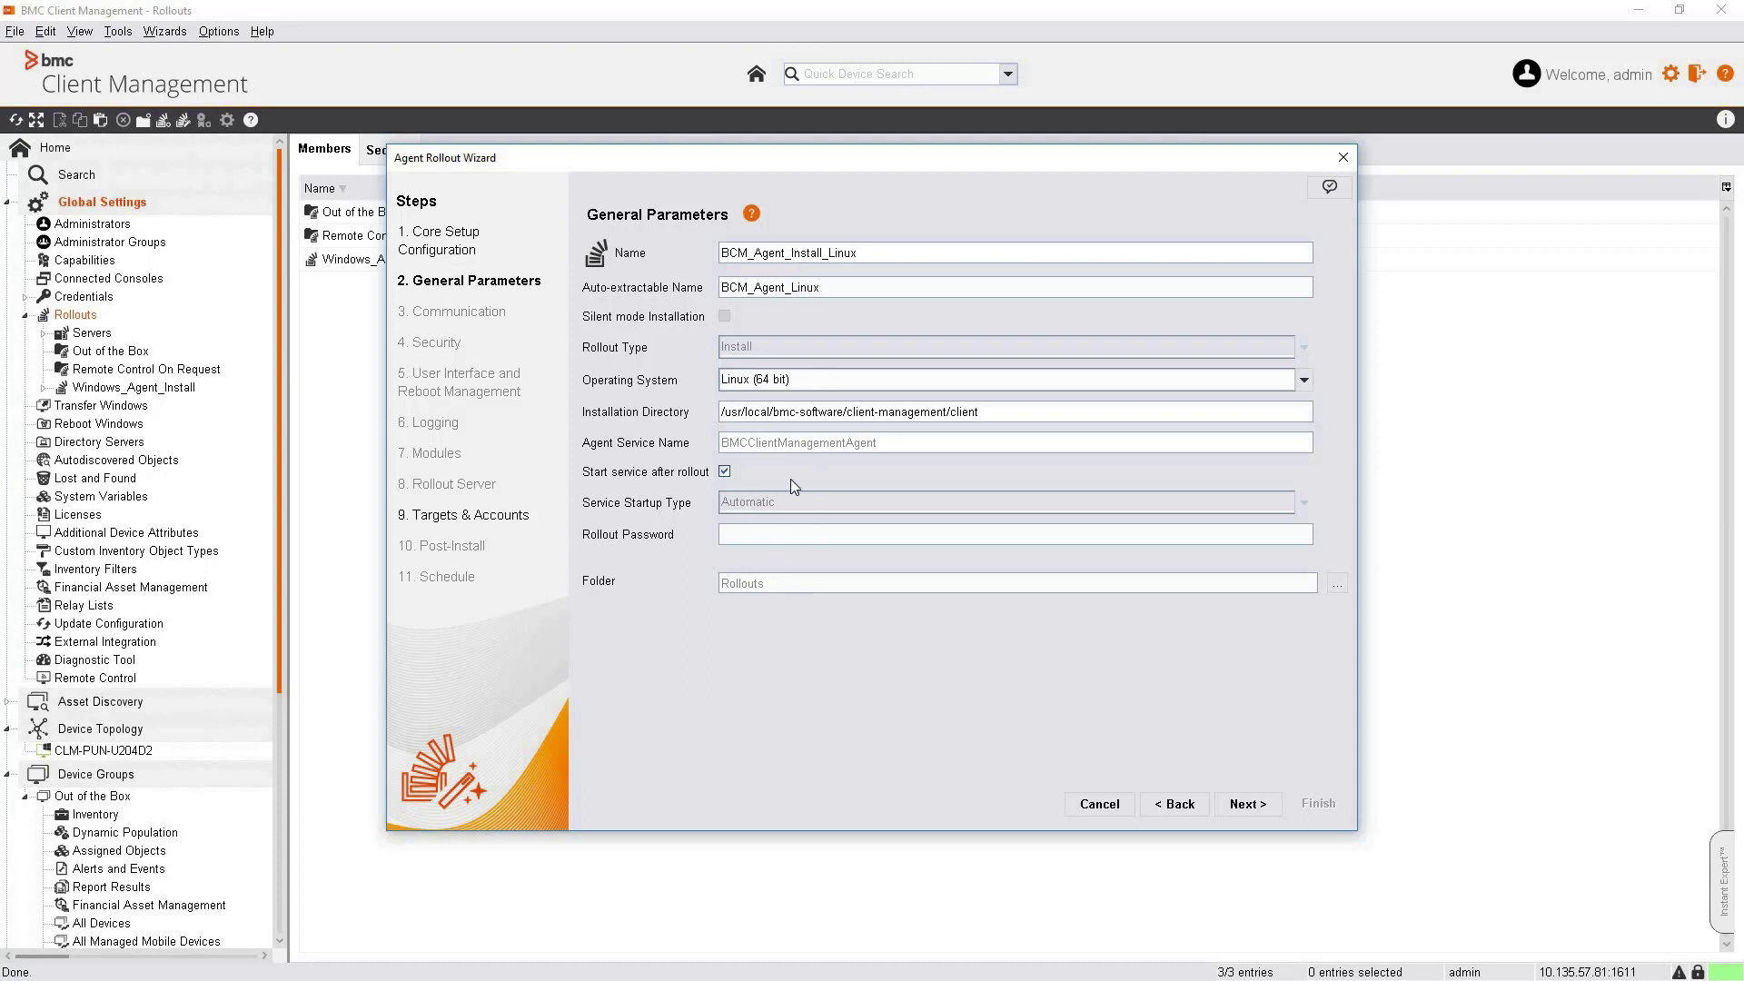
# - Add the Linux account credentials, finish the wizard and activate the rollout immediately
pyautogui.moveTo(978, 419)
pyautogui.click(1246, 803)
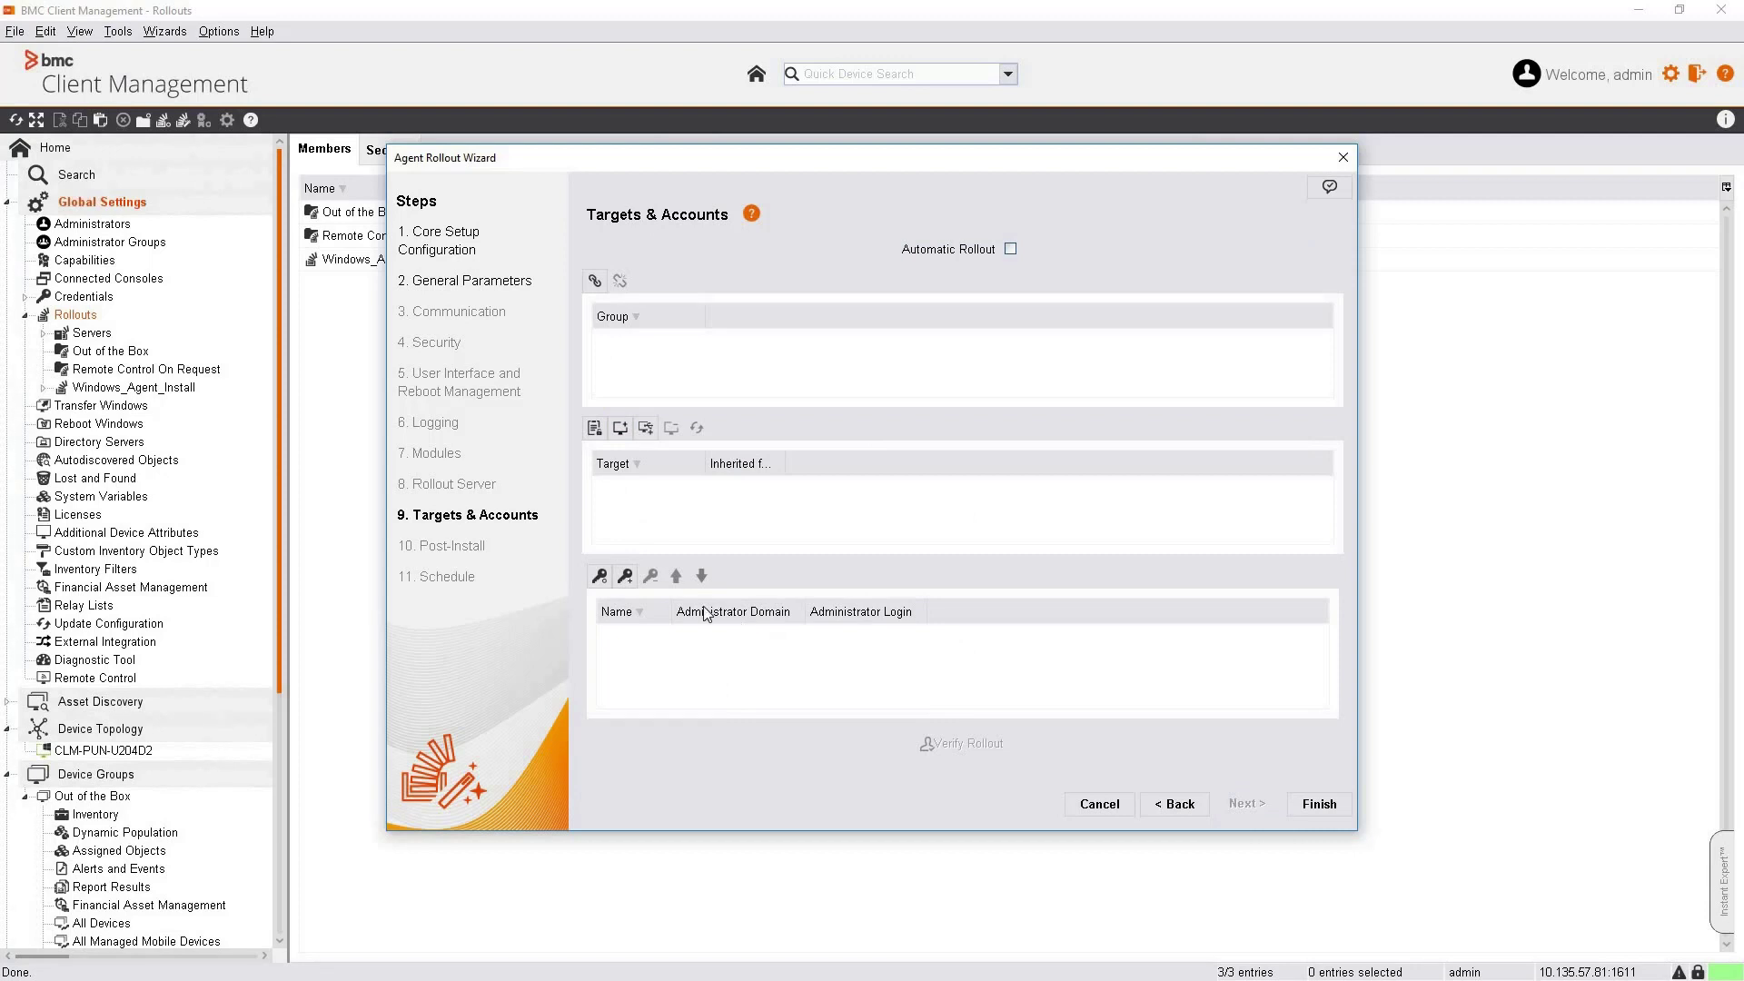
pyautogui.click(625, 576)
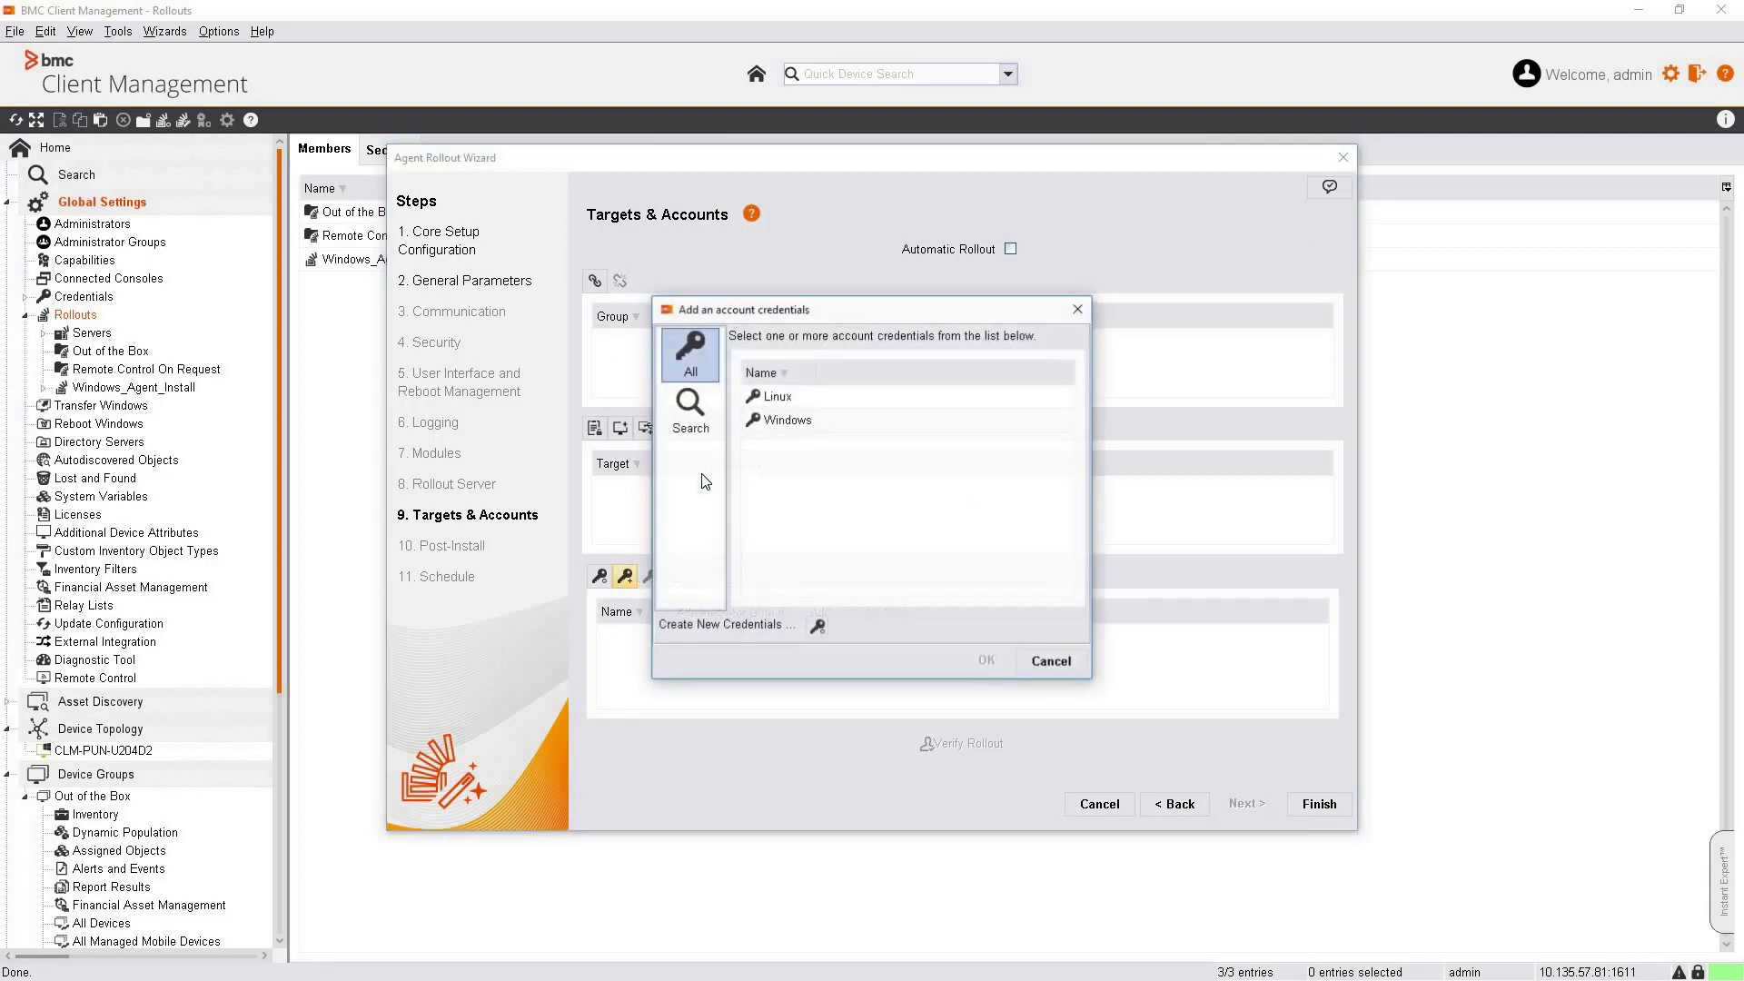
pyautogui.click(801, 401)
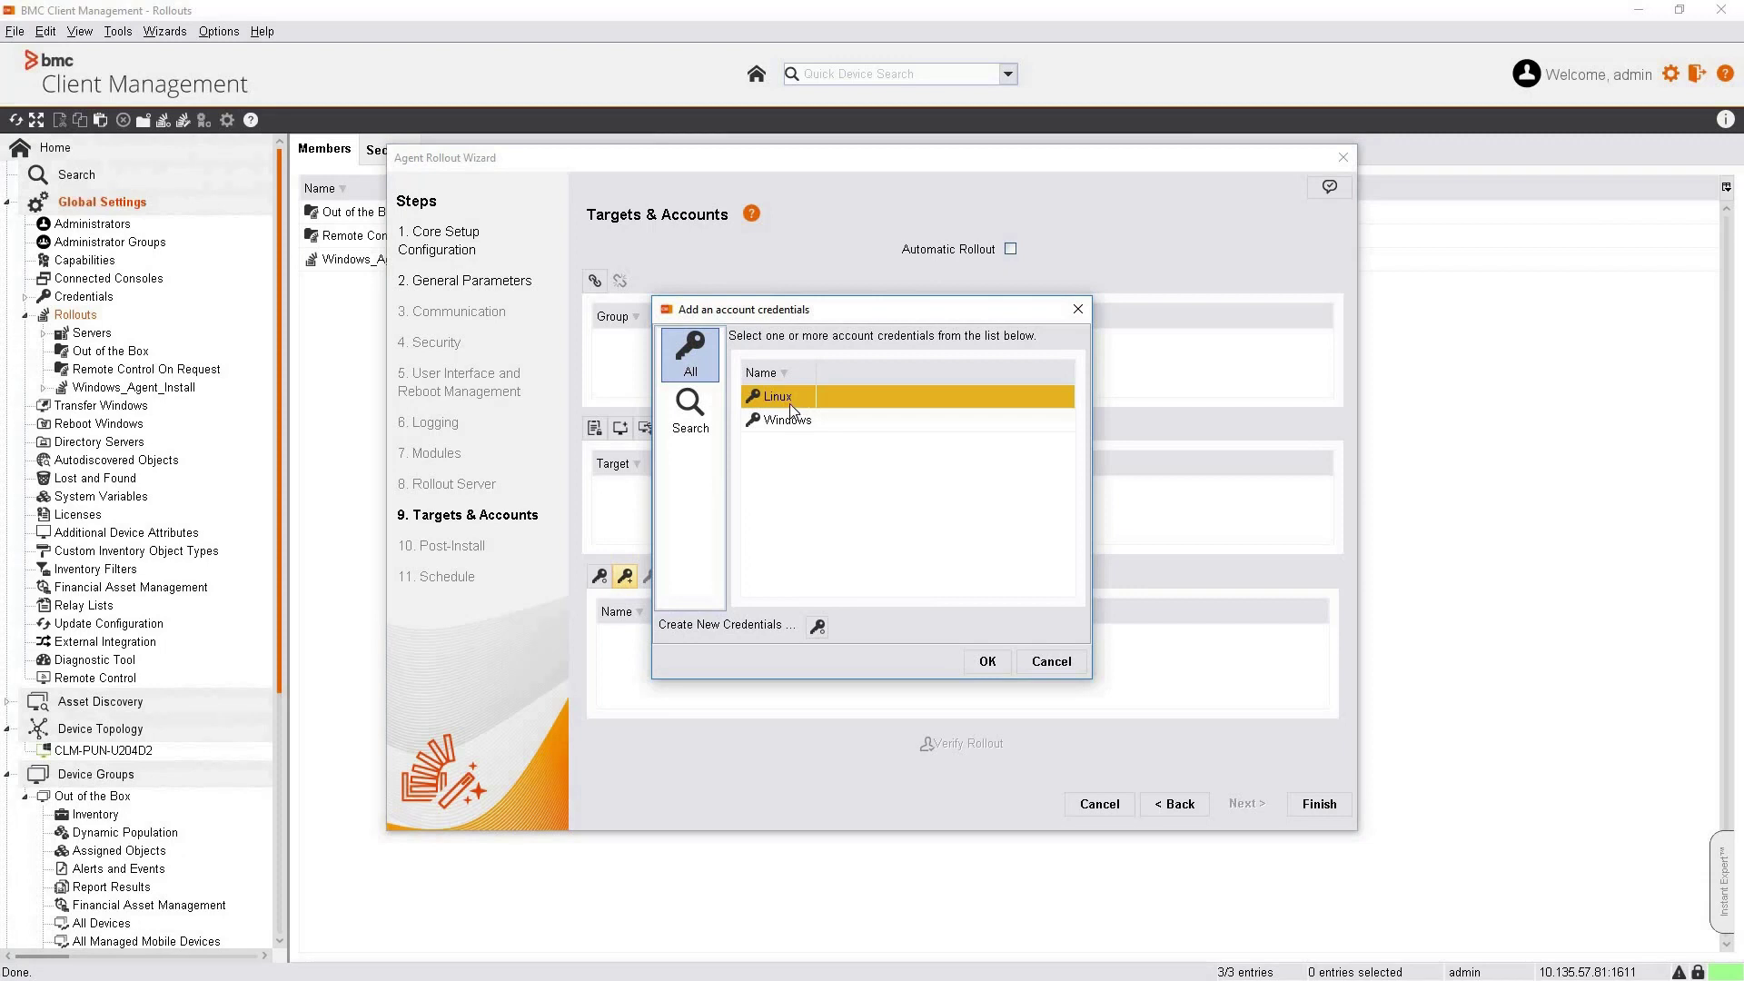
pyautogui.click(987, 663)
pyautogui.press('Return')
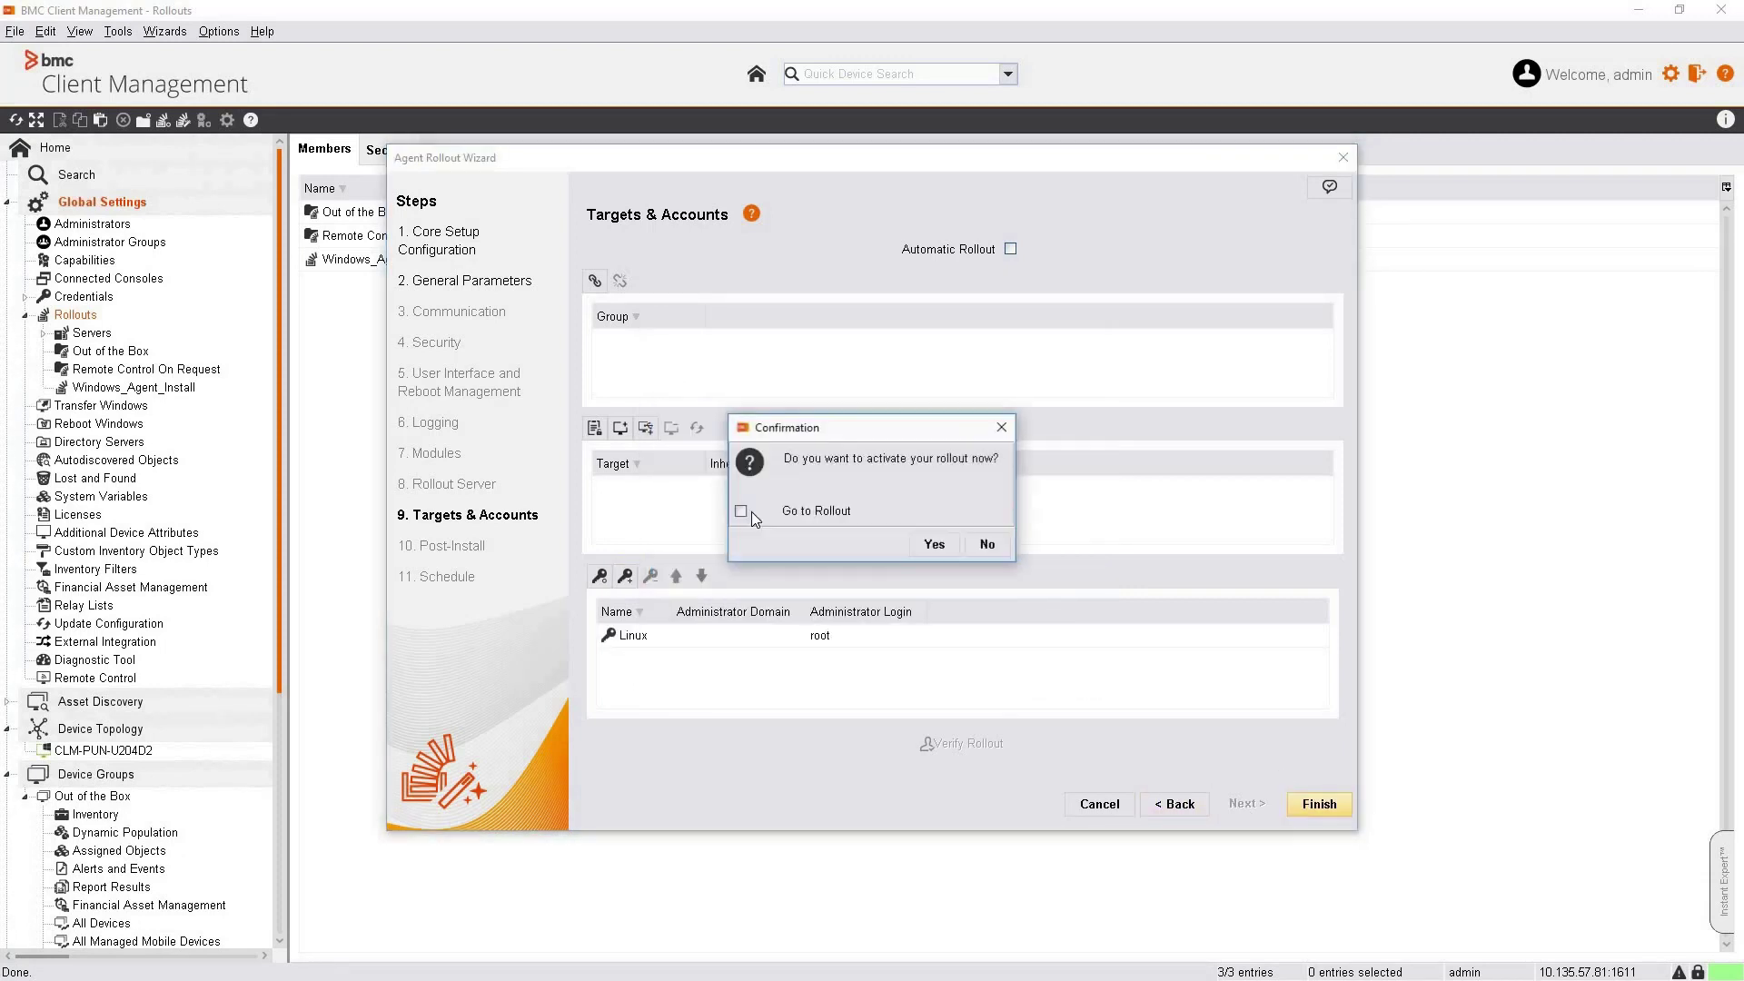
pyautogui.click(935, 545)
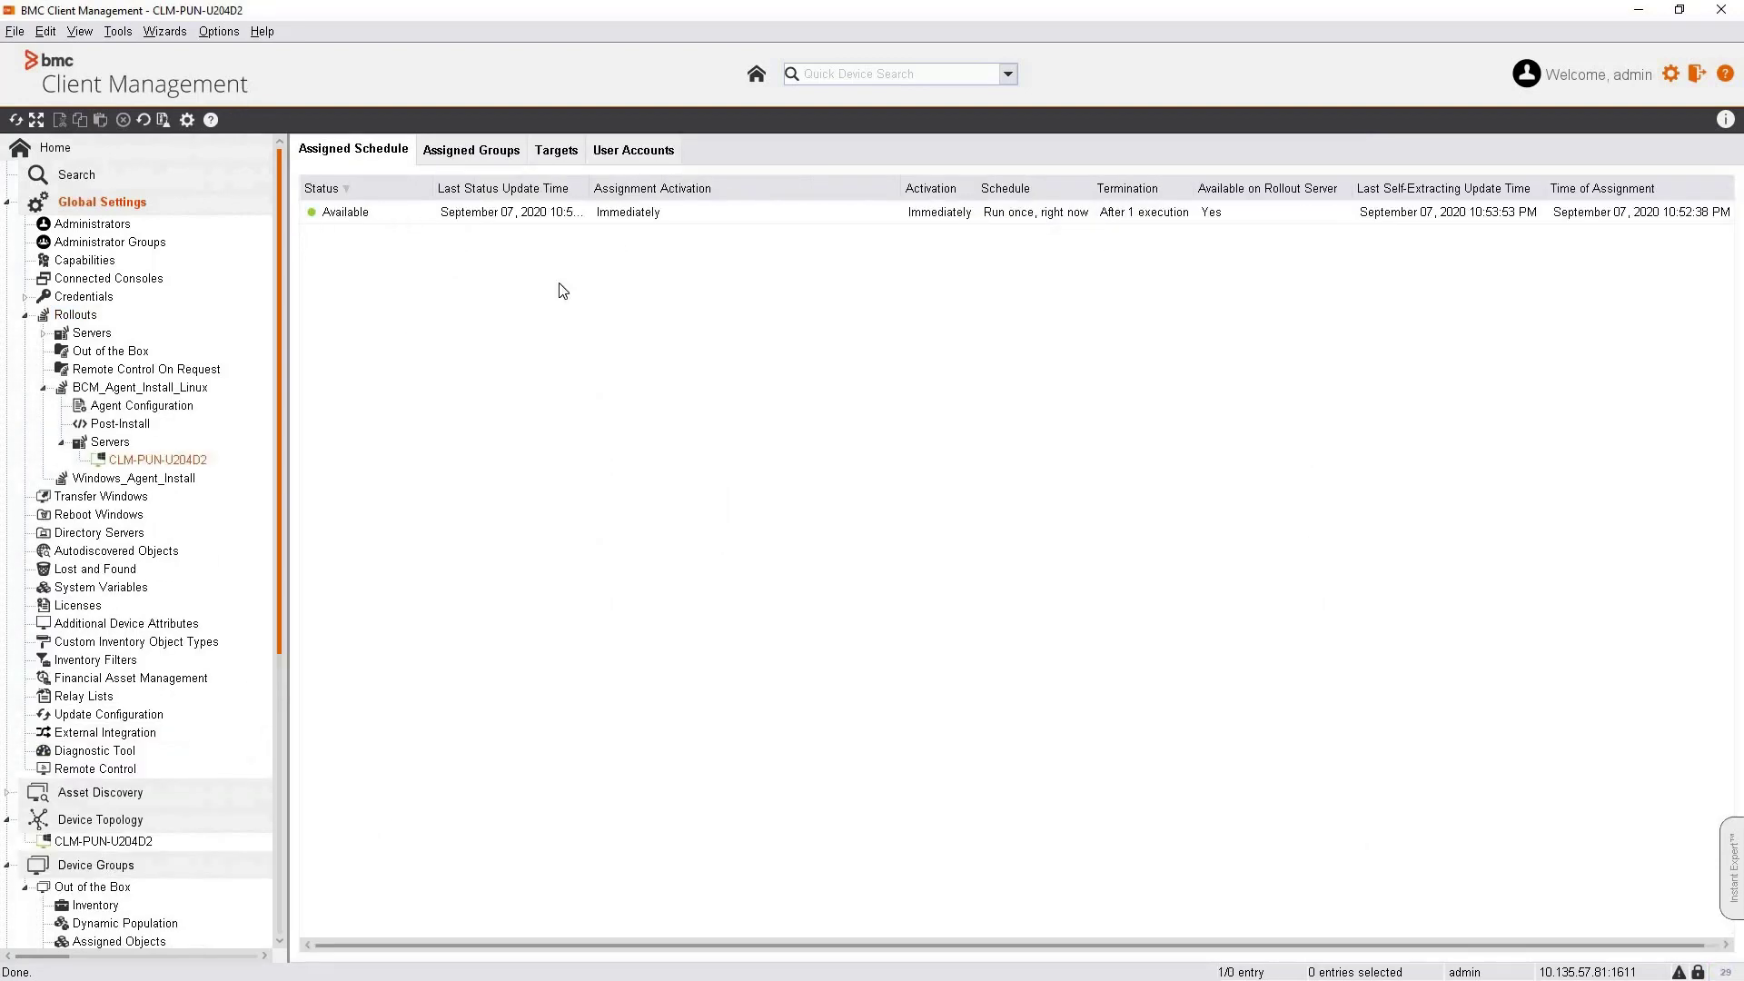
# - Add discovered devices clm-pun-t2l4f5, clm-pun-u2oyby and clm-pun-uf51xl as rollout targets
pyautogui.click(557, 151)
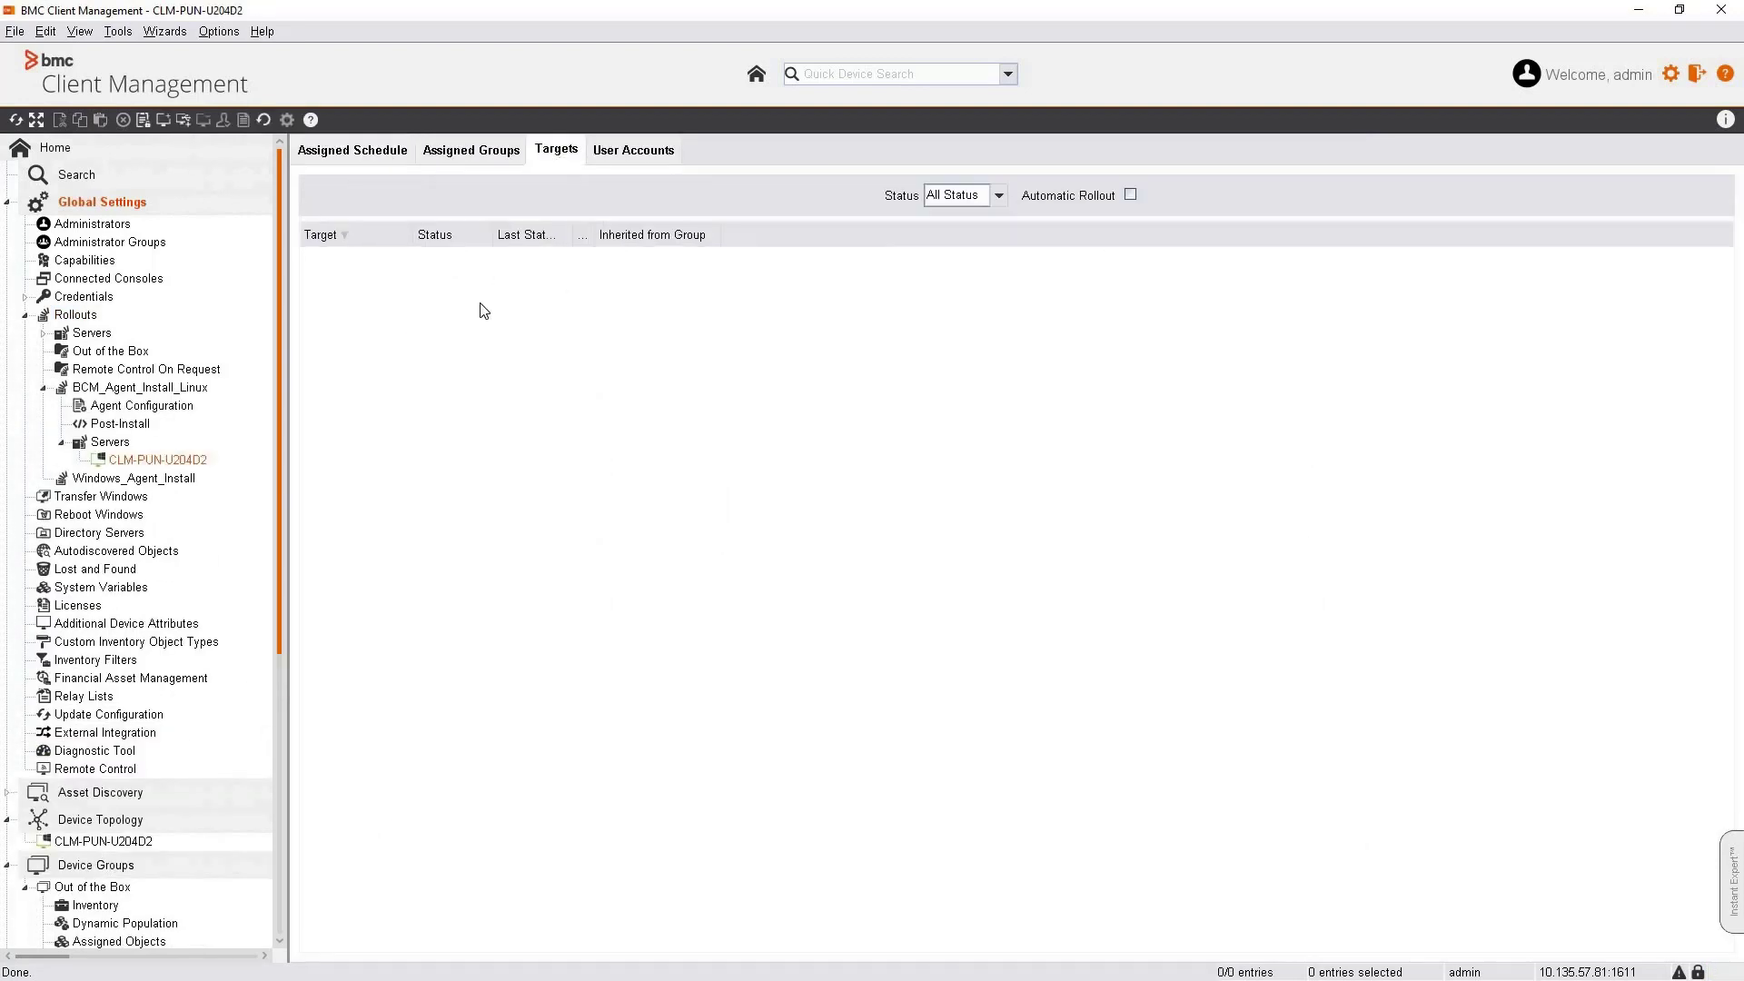
pyautogui.rightClick(481, 305)
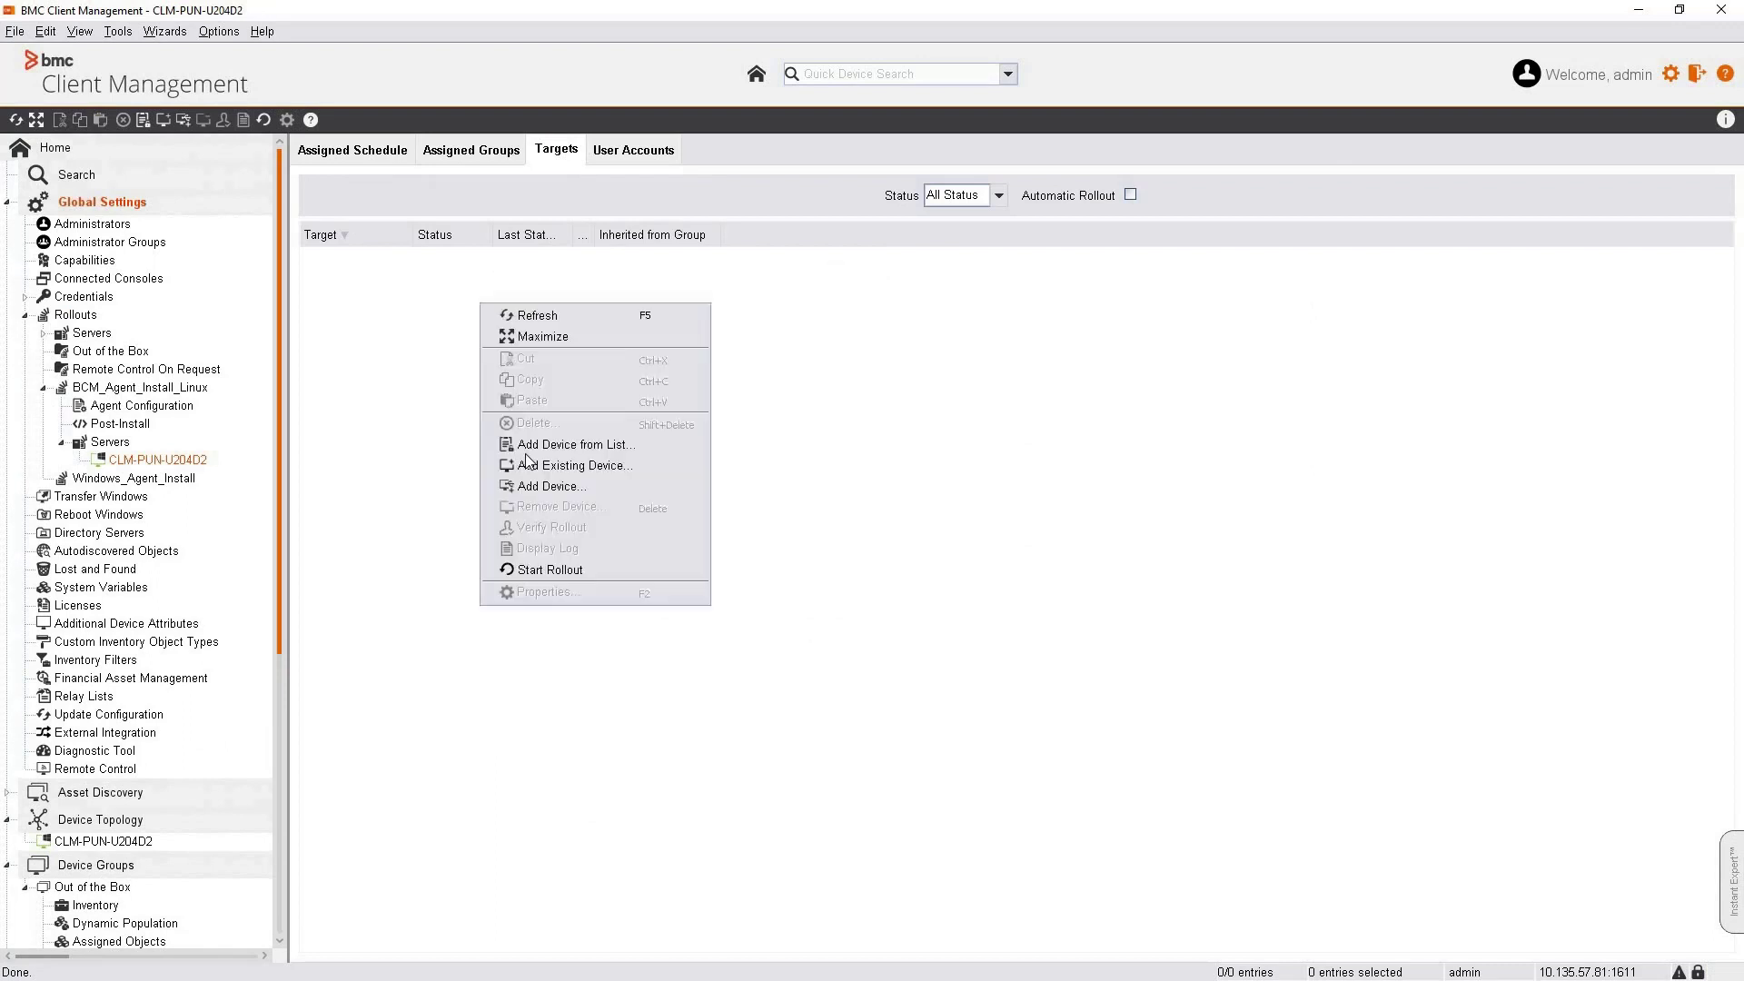
pyautogui.click(574, 467)
pyautogui.doubleClick(821, 377)
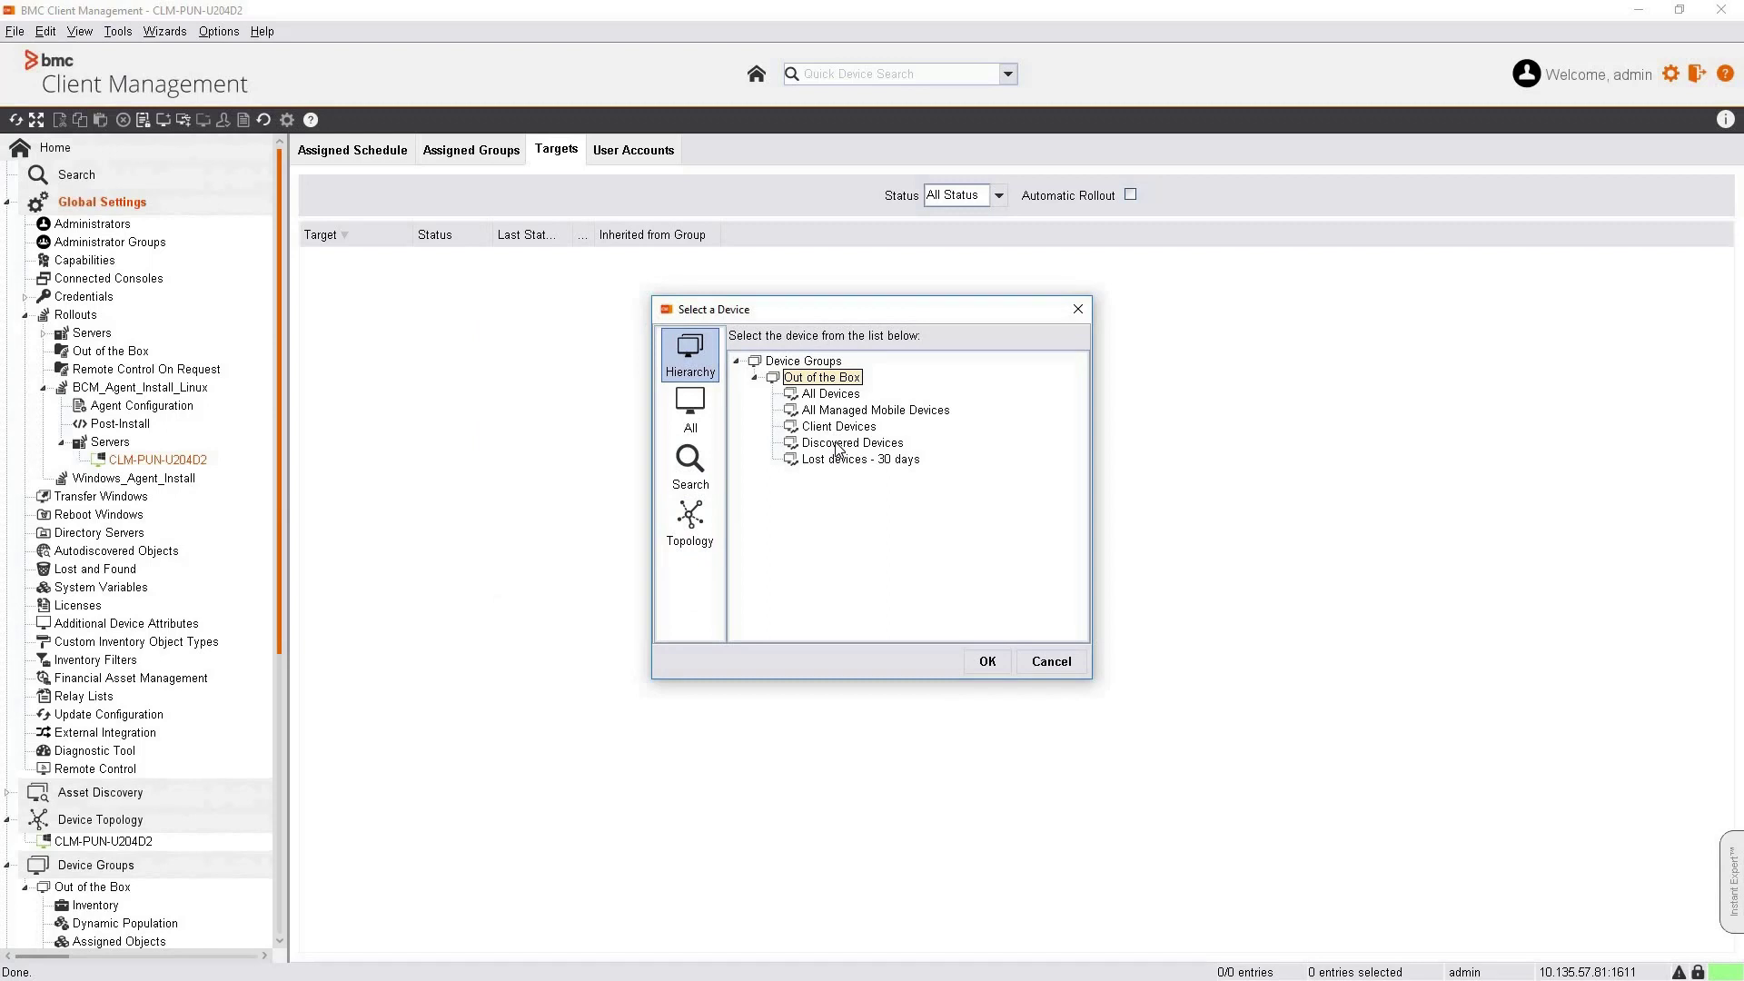
pyautogui.doubleClick(837, 445)
pyautogui.click(847, 459)
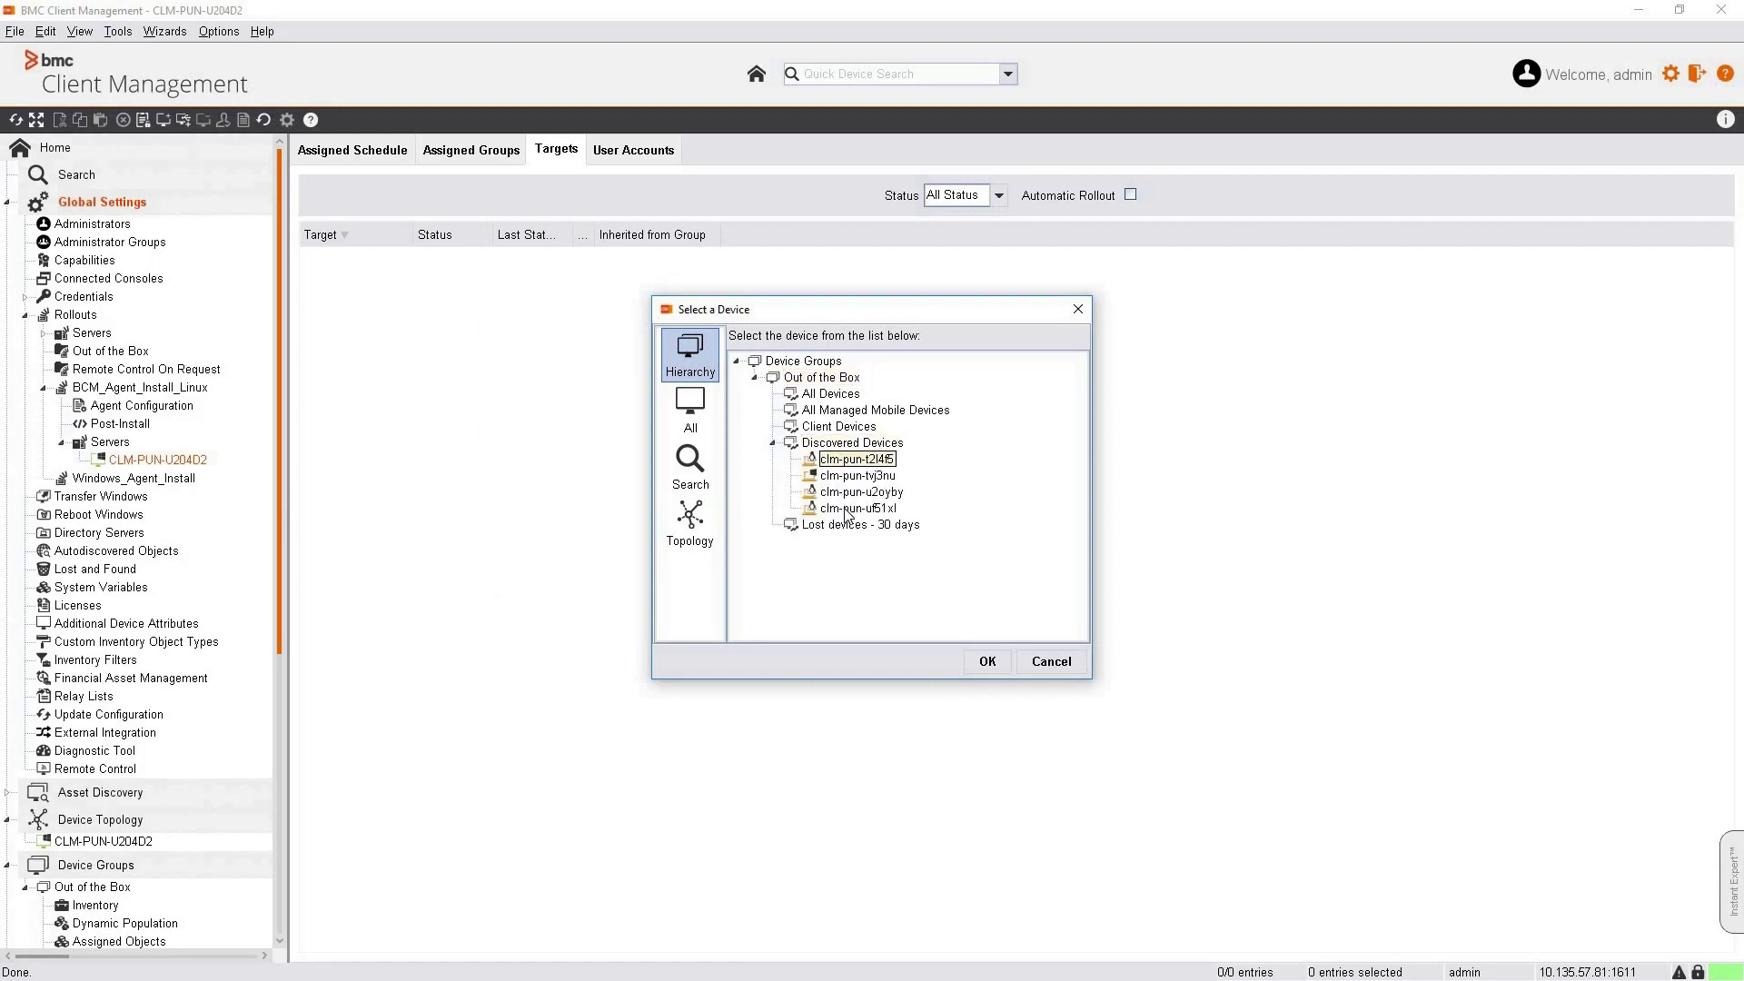
pyautogui.keyDown('ctrl'); pyautogui.click(848, 492); pyautogui.keyUp('ctrl')
pyautogui.keyDown('ctrl'); pyautogui.click(848, 511); pyautogui.keyUp('ctrl')
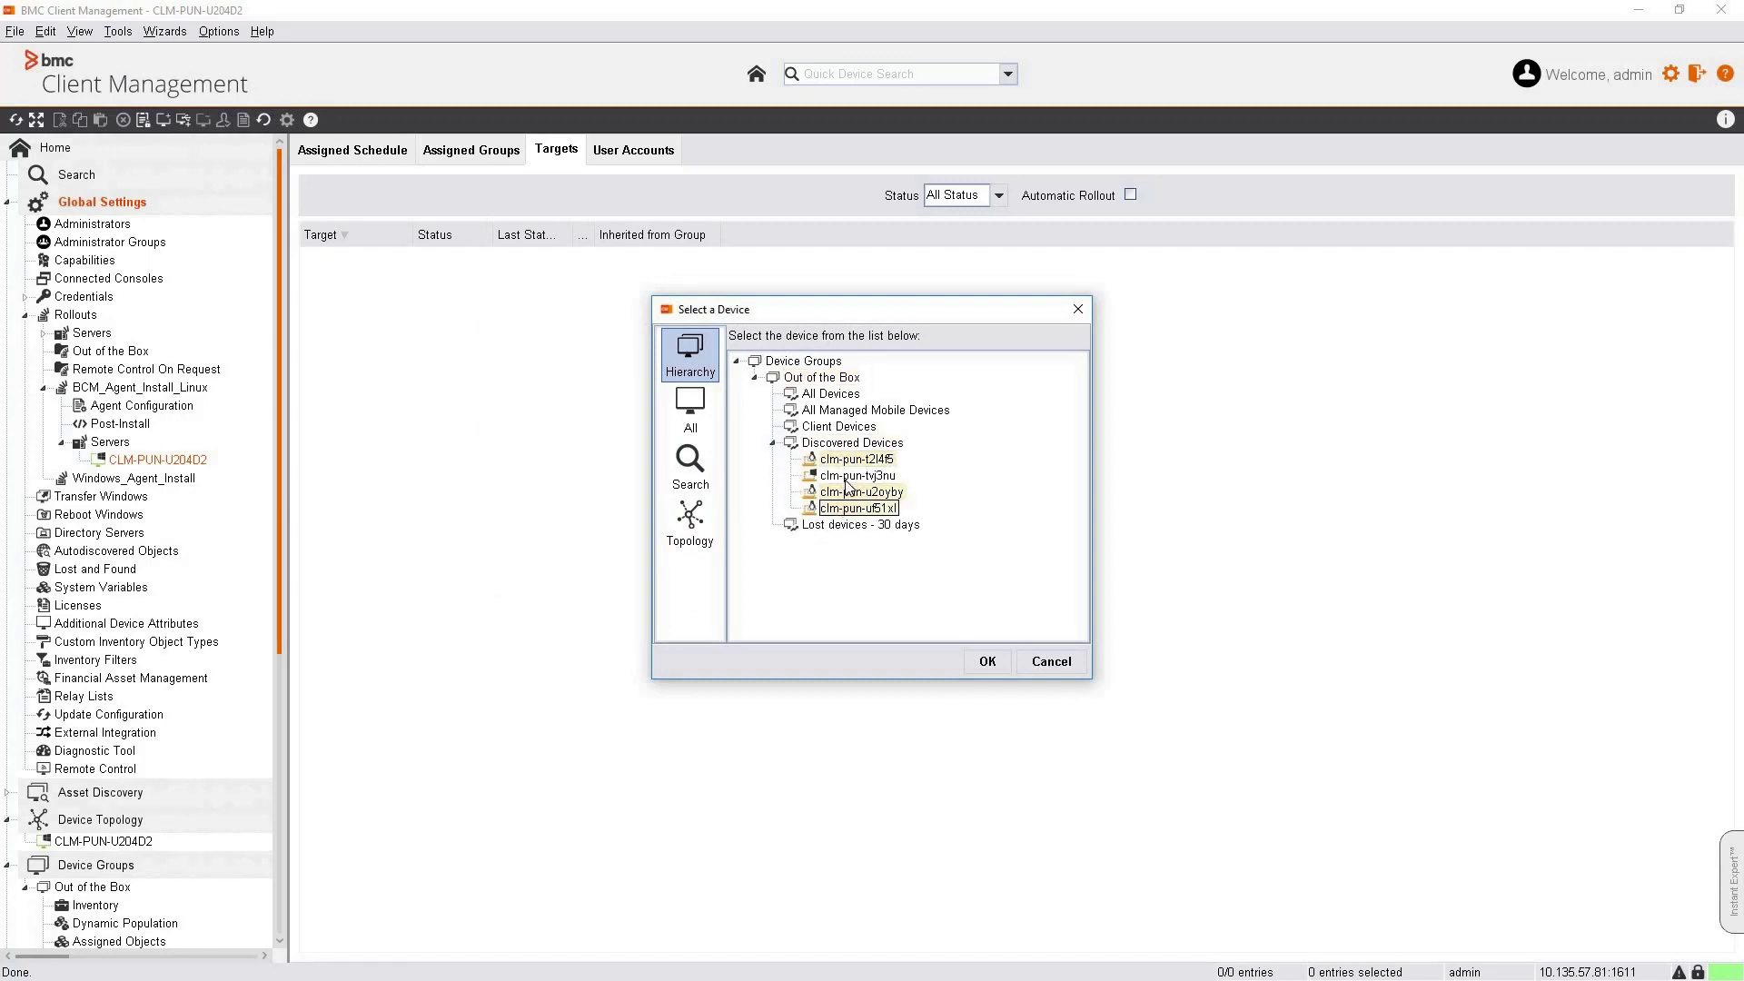
pyautogui.press('Return')
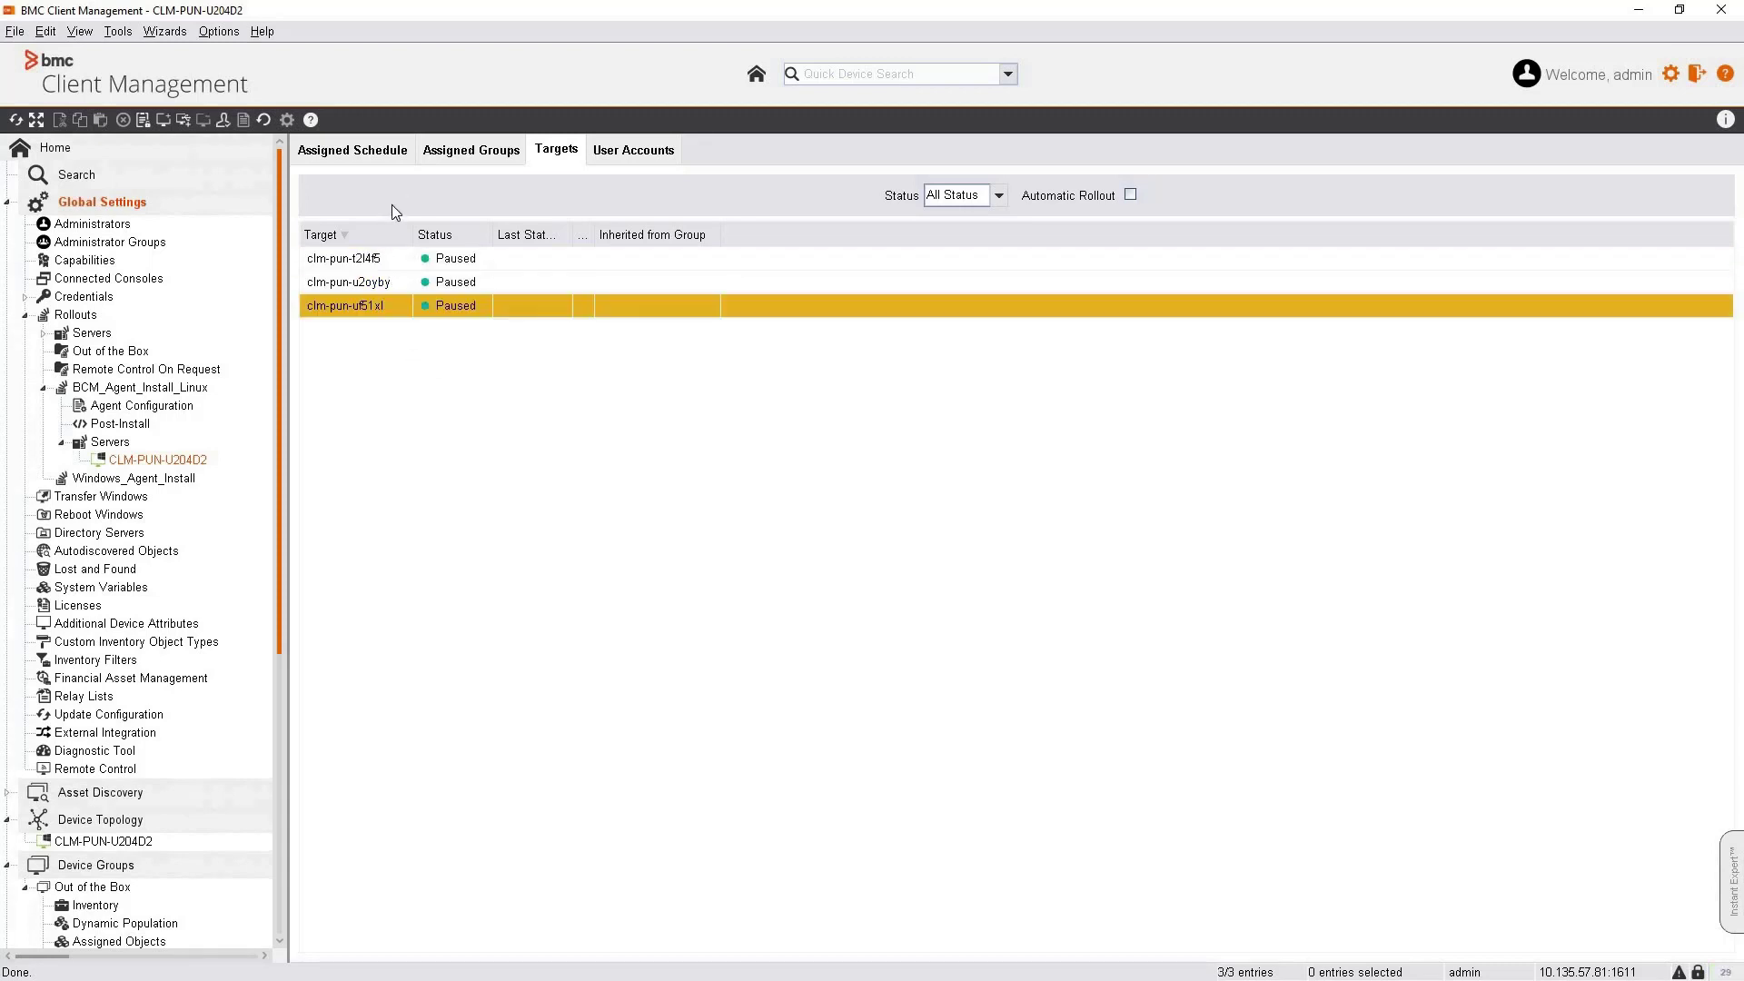
# - Start the rollout on all three target devices and confirm the redeploy
pyautogui.click(393, 256)
pyautogui.hotkey('ctrl', 'a')
pyautogui.rightClick(389, 260)
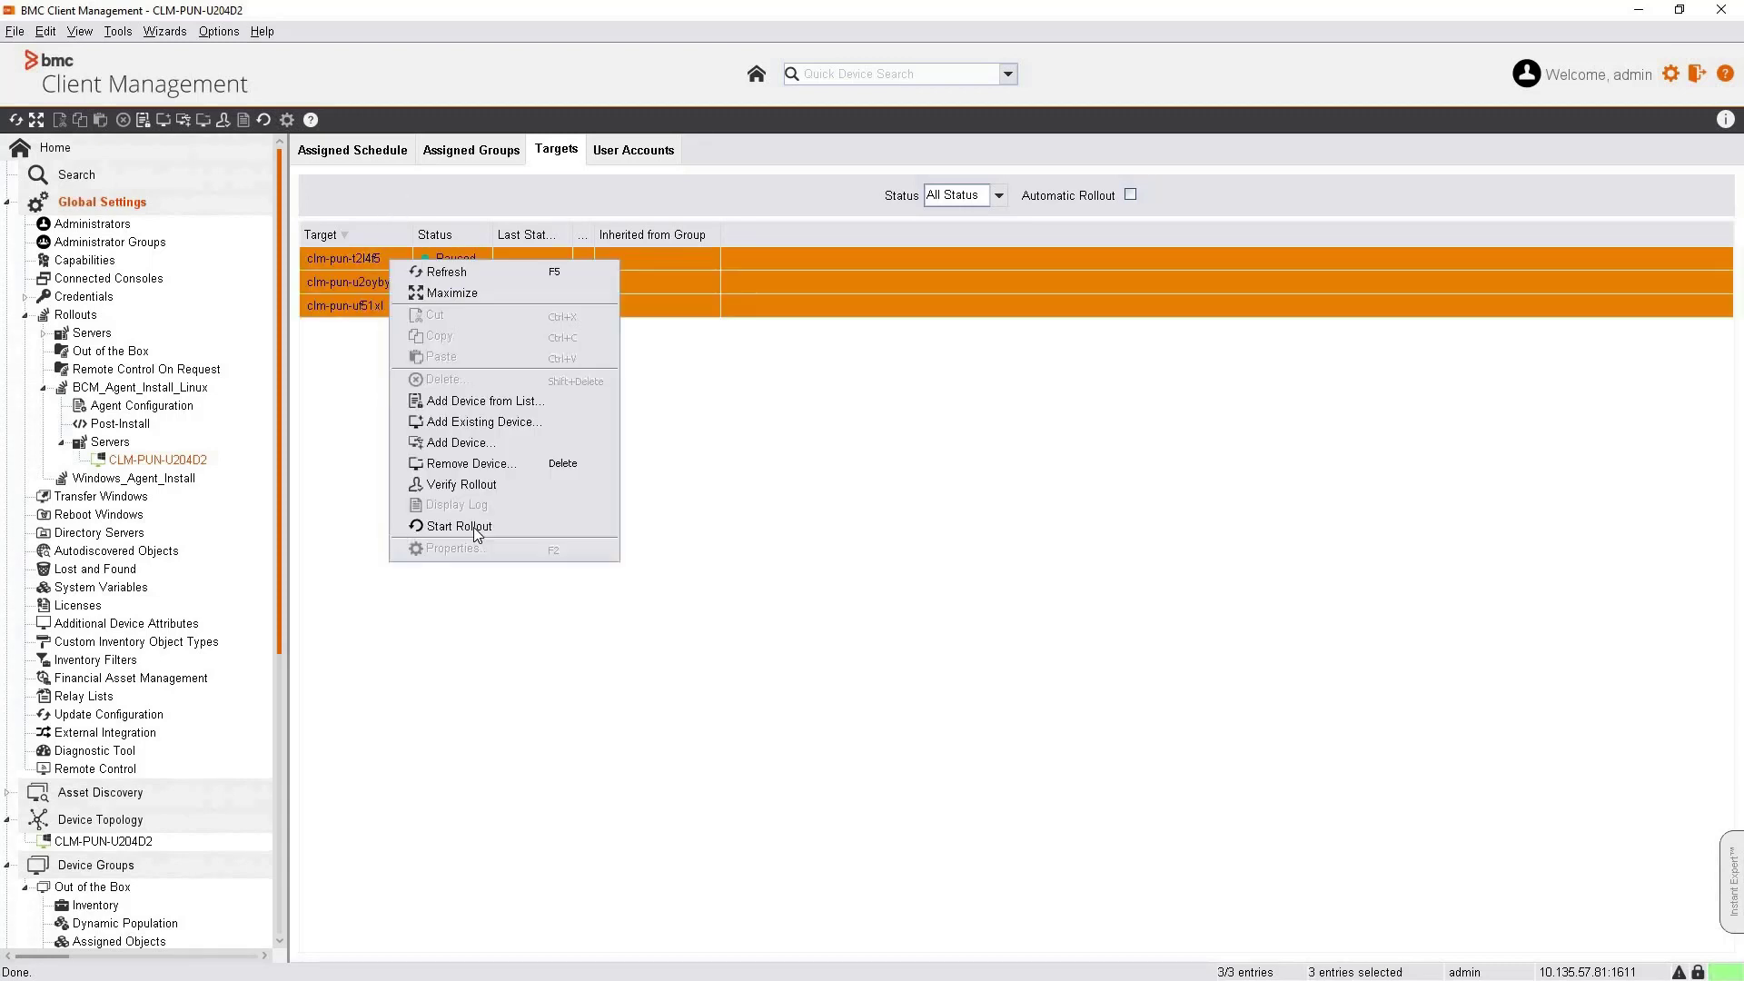
pyautogui.click(473, 531)
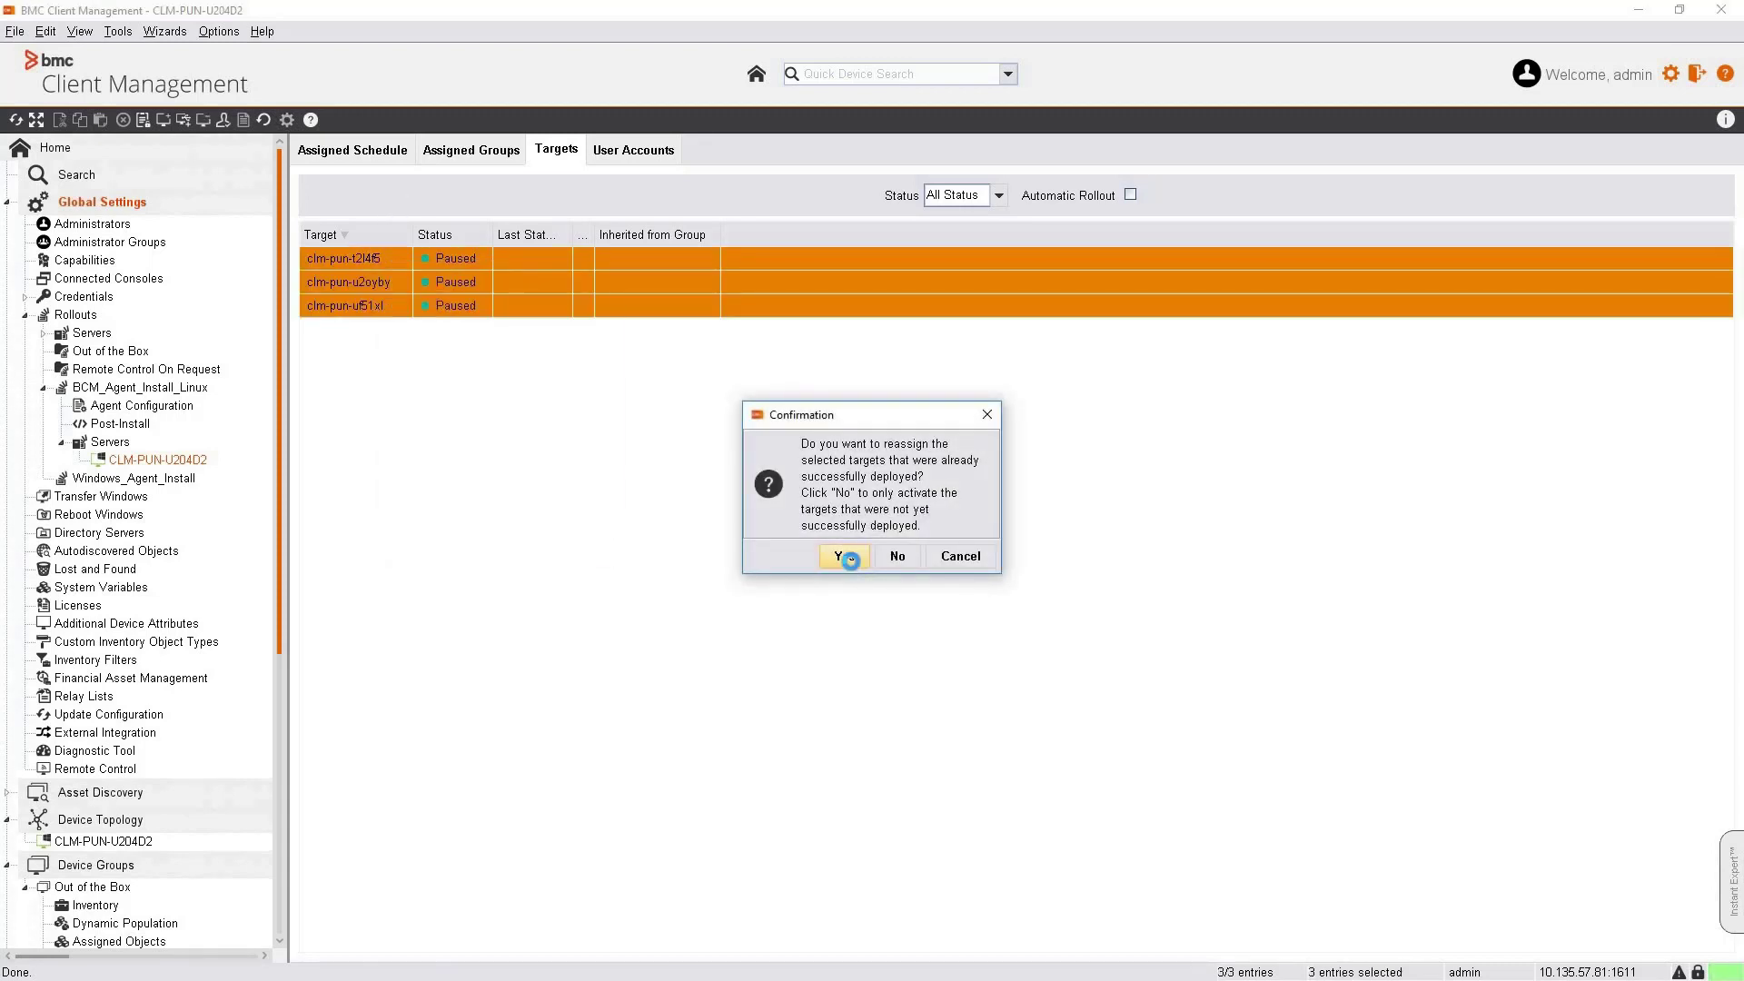
pyautogui.click(846, 556)
pyautogui.rightClick(500, 388)
pyautogui.press('Escape')
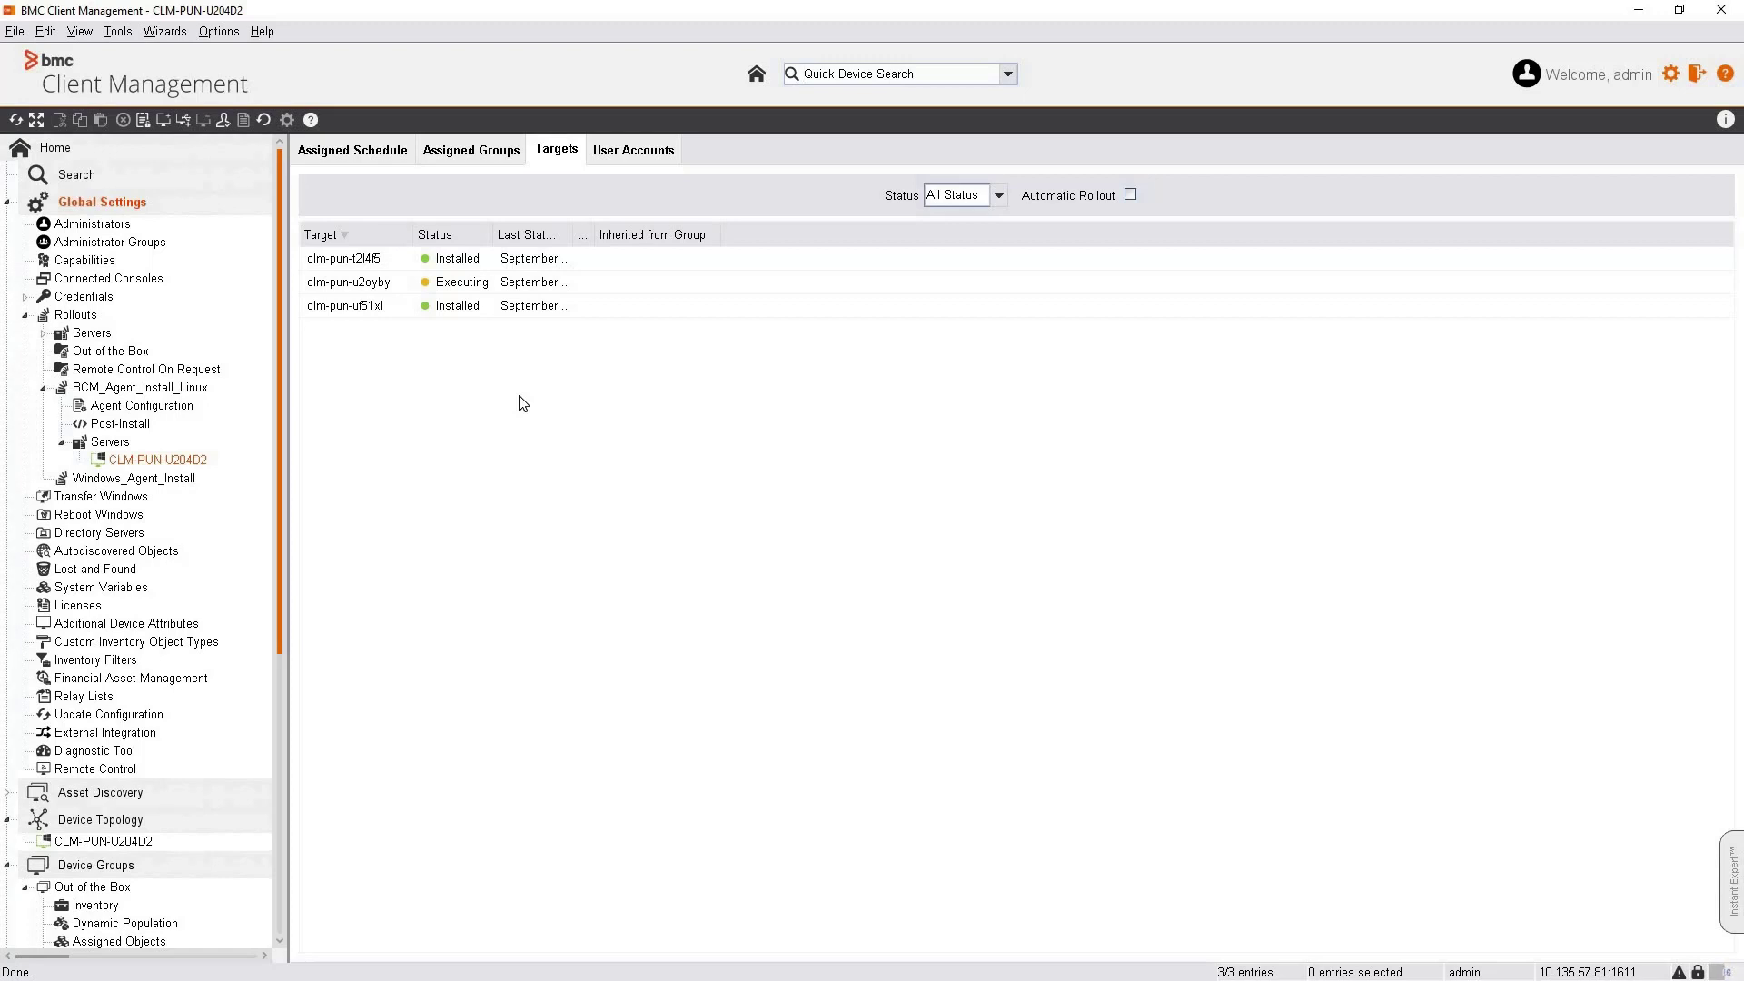
# - Refresh the targets to confirm all three Installed, then refresh the Device Topology graph
pyautogui.rightClick(523, 402)
pyautogui.click(532, 404)
pyautogui.scroll(-3, 86, 558)
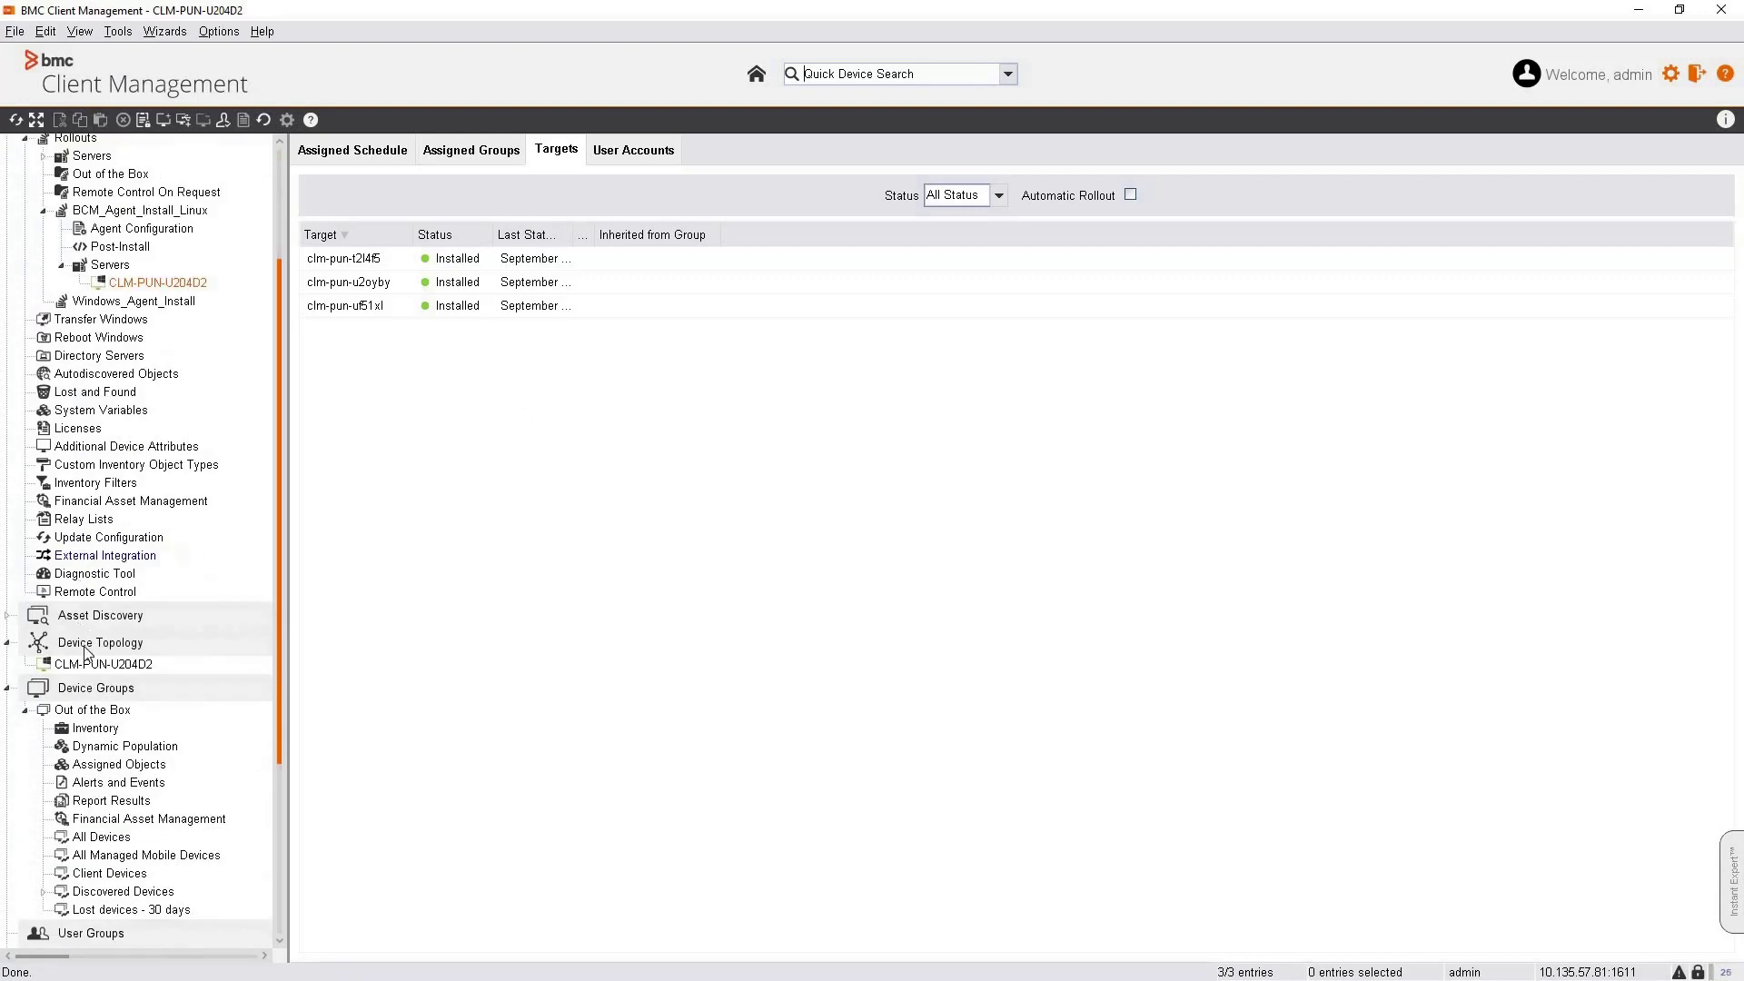
pyautogui.click(103, 652)
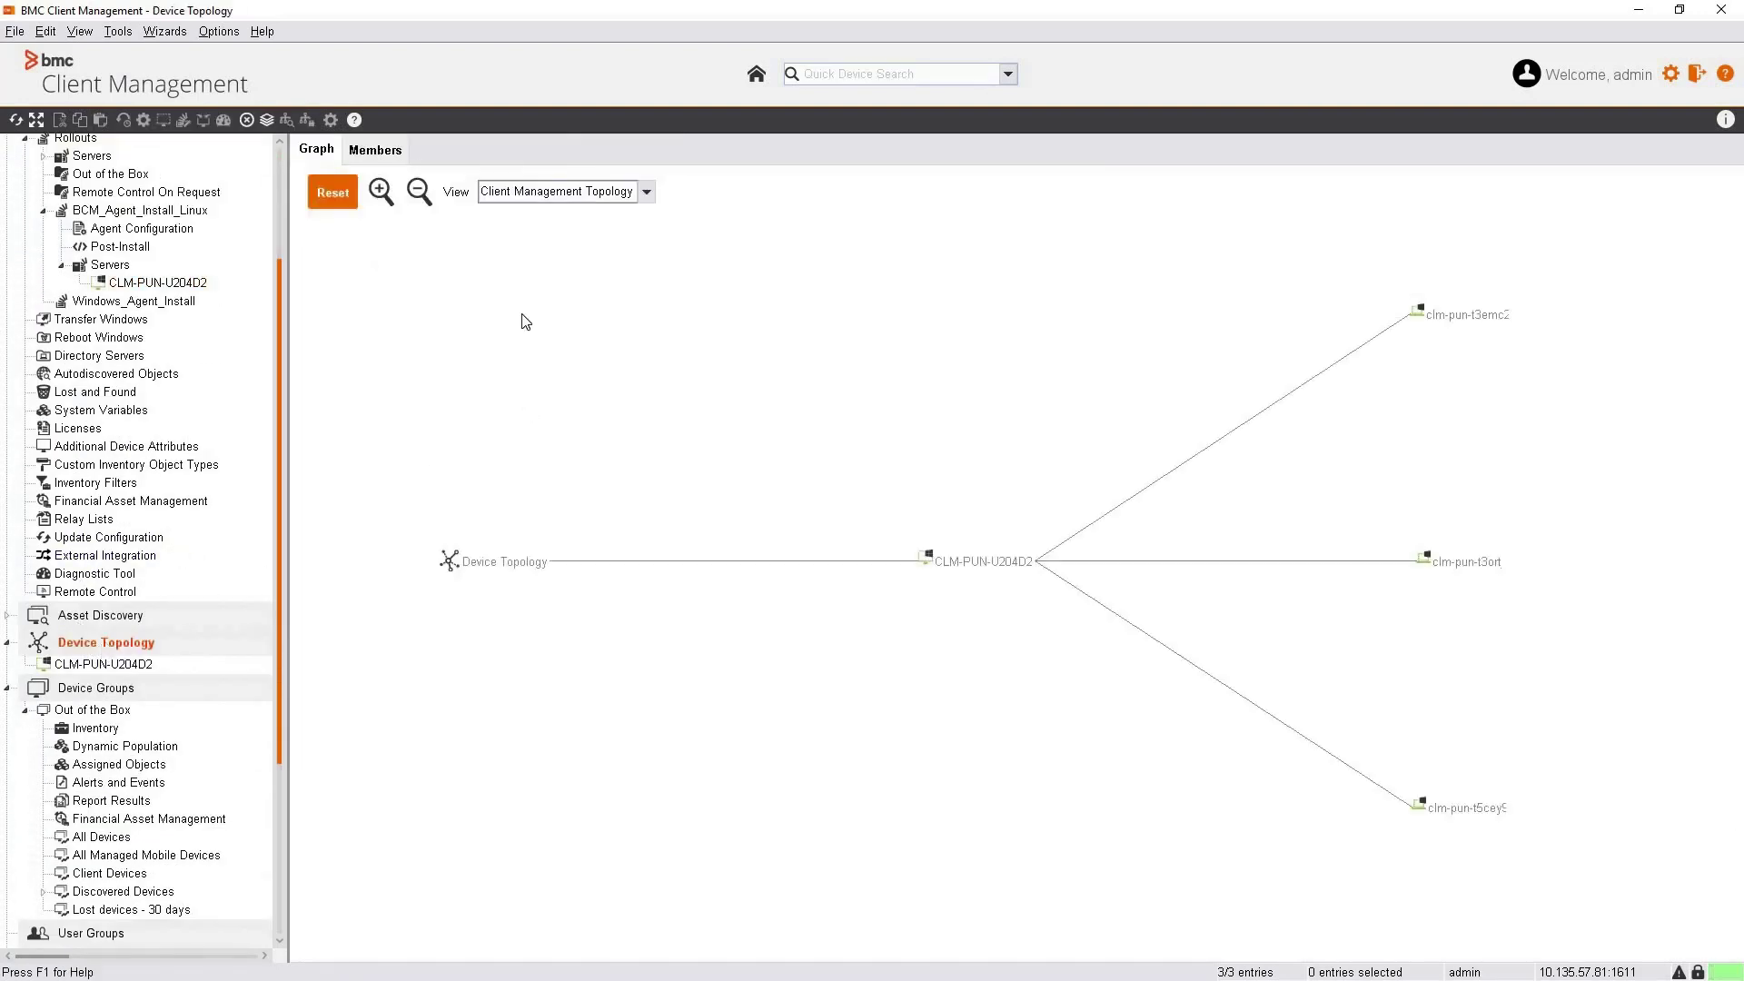
pyautogui.rightClick(551, 338)
pyautogui.click(551, 329)
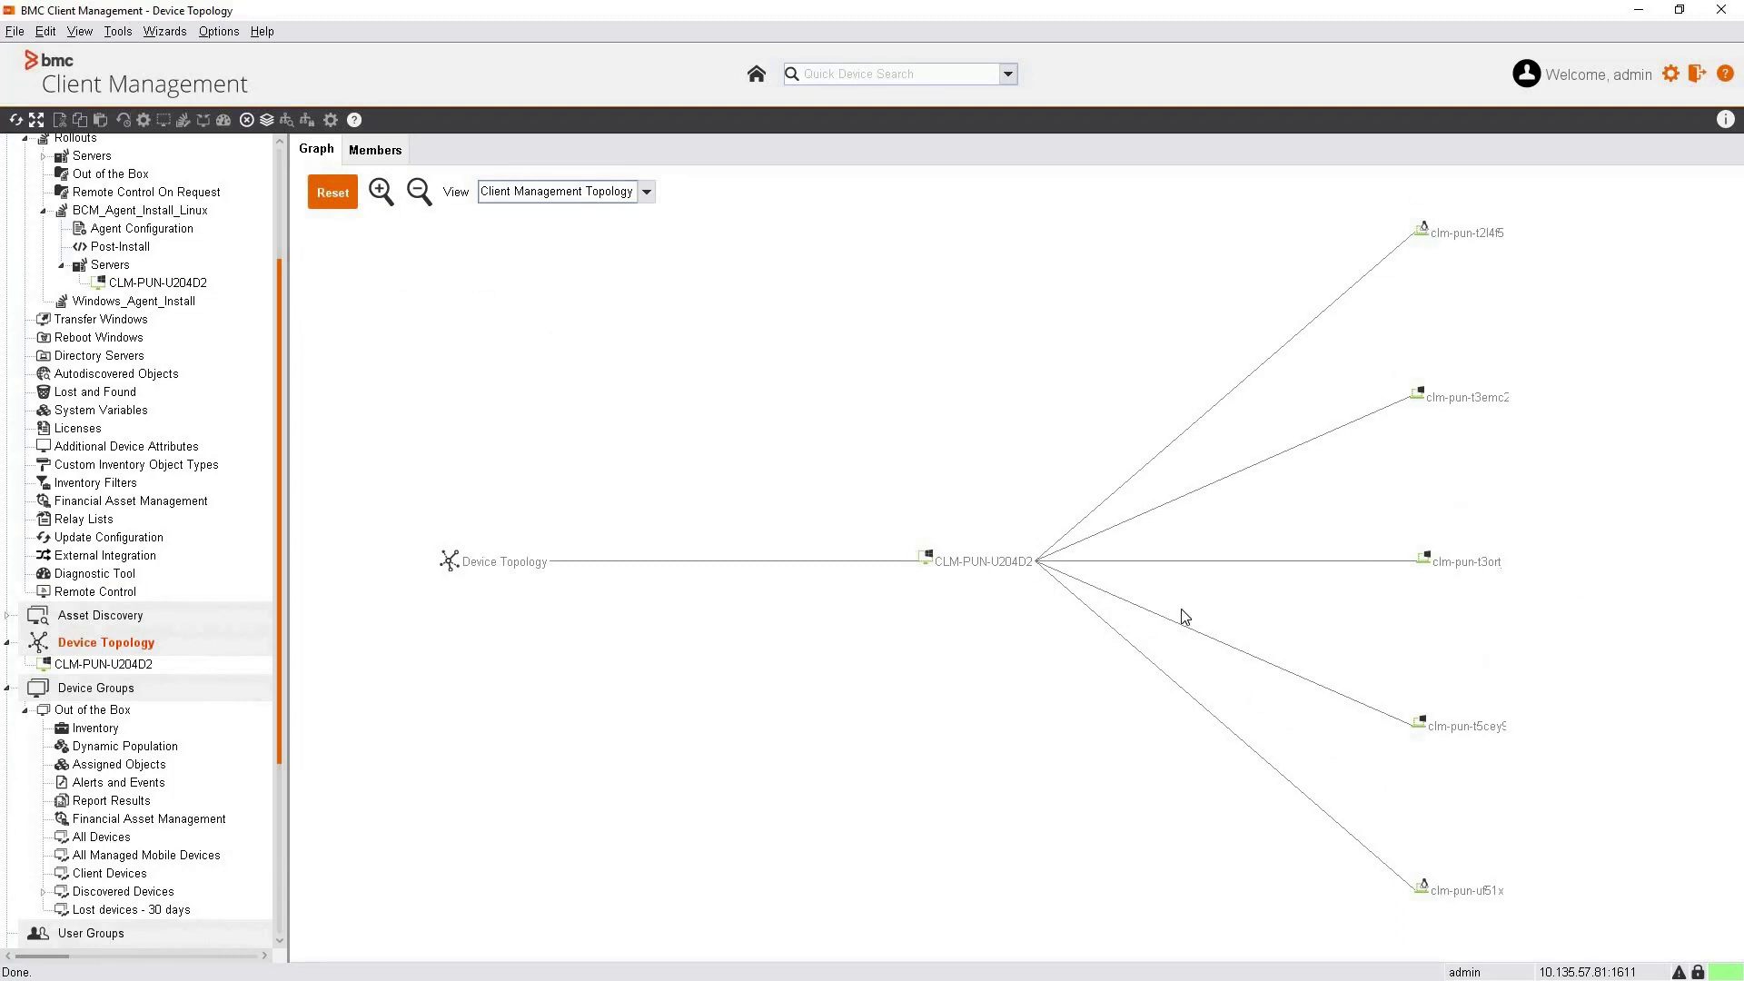
pyautogui.rightClick(633, 325)
pyautogui.click(648, 336)
pyautogui.scroll(2, 68, 390)
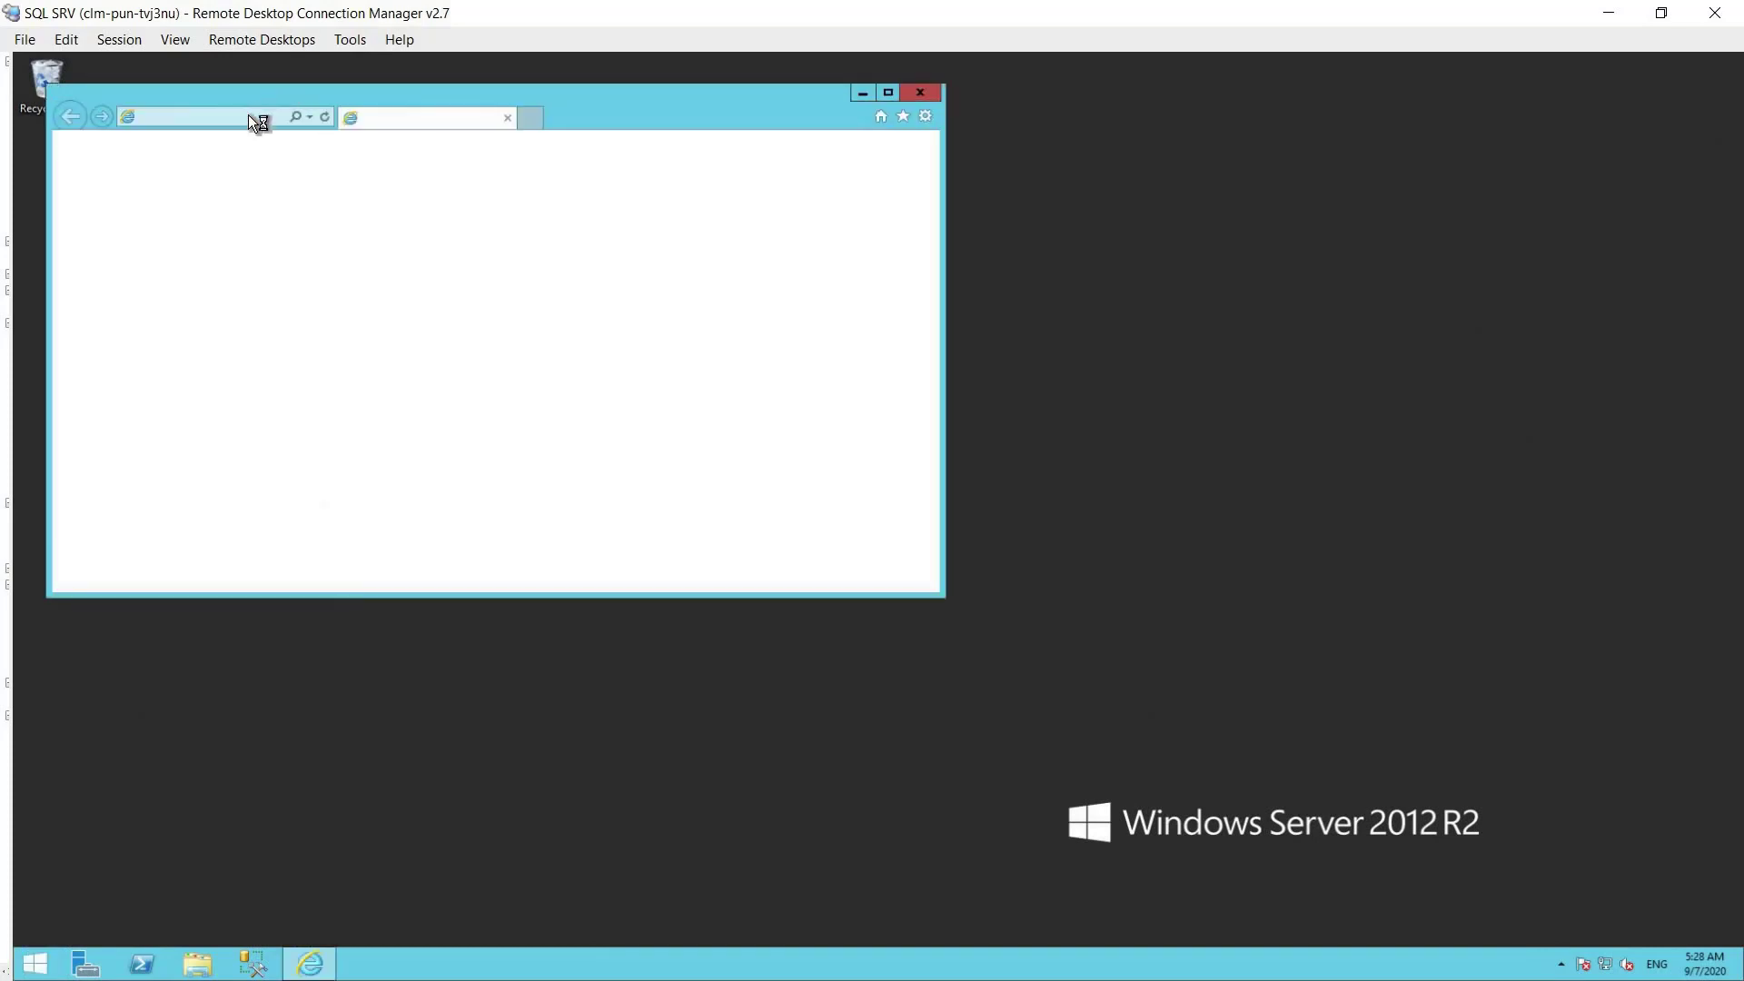
pyautogui.doubleClick(550, 111)
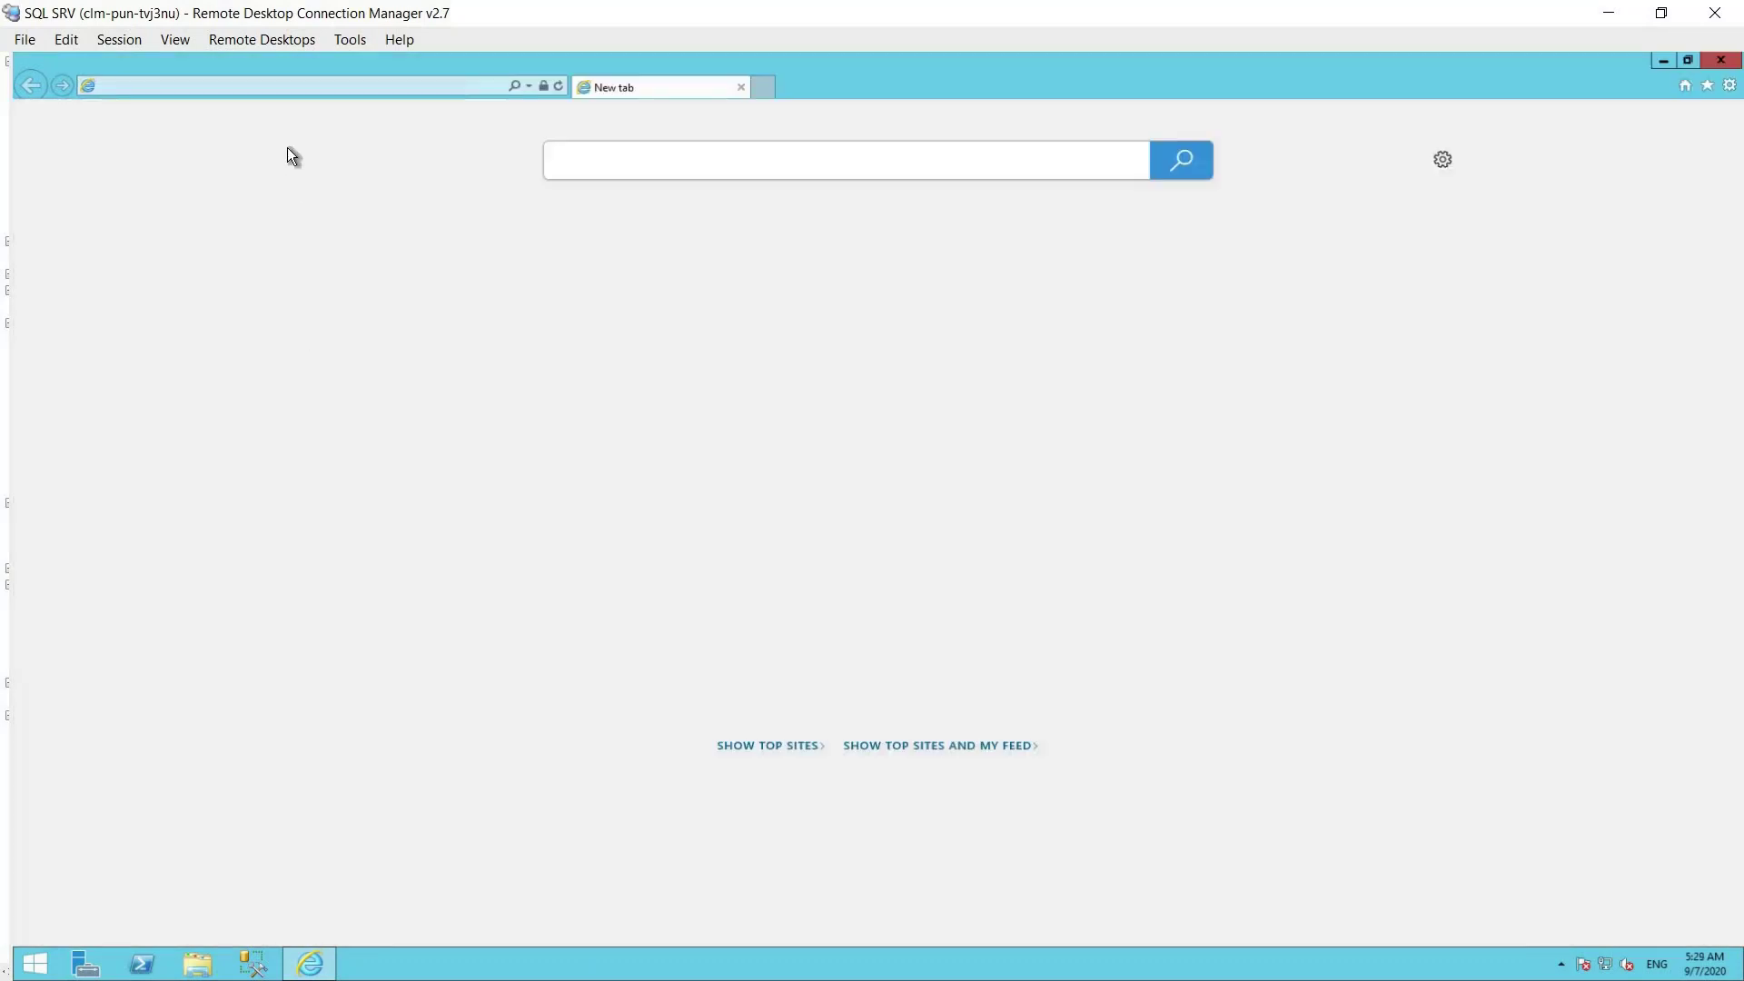
pyautogui.click(276, 88)
pyautogui.write('h')
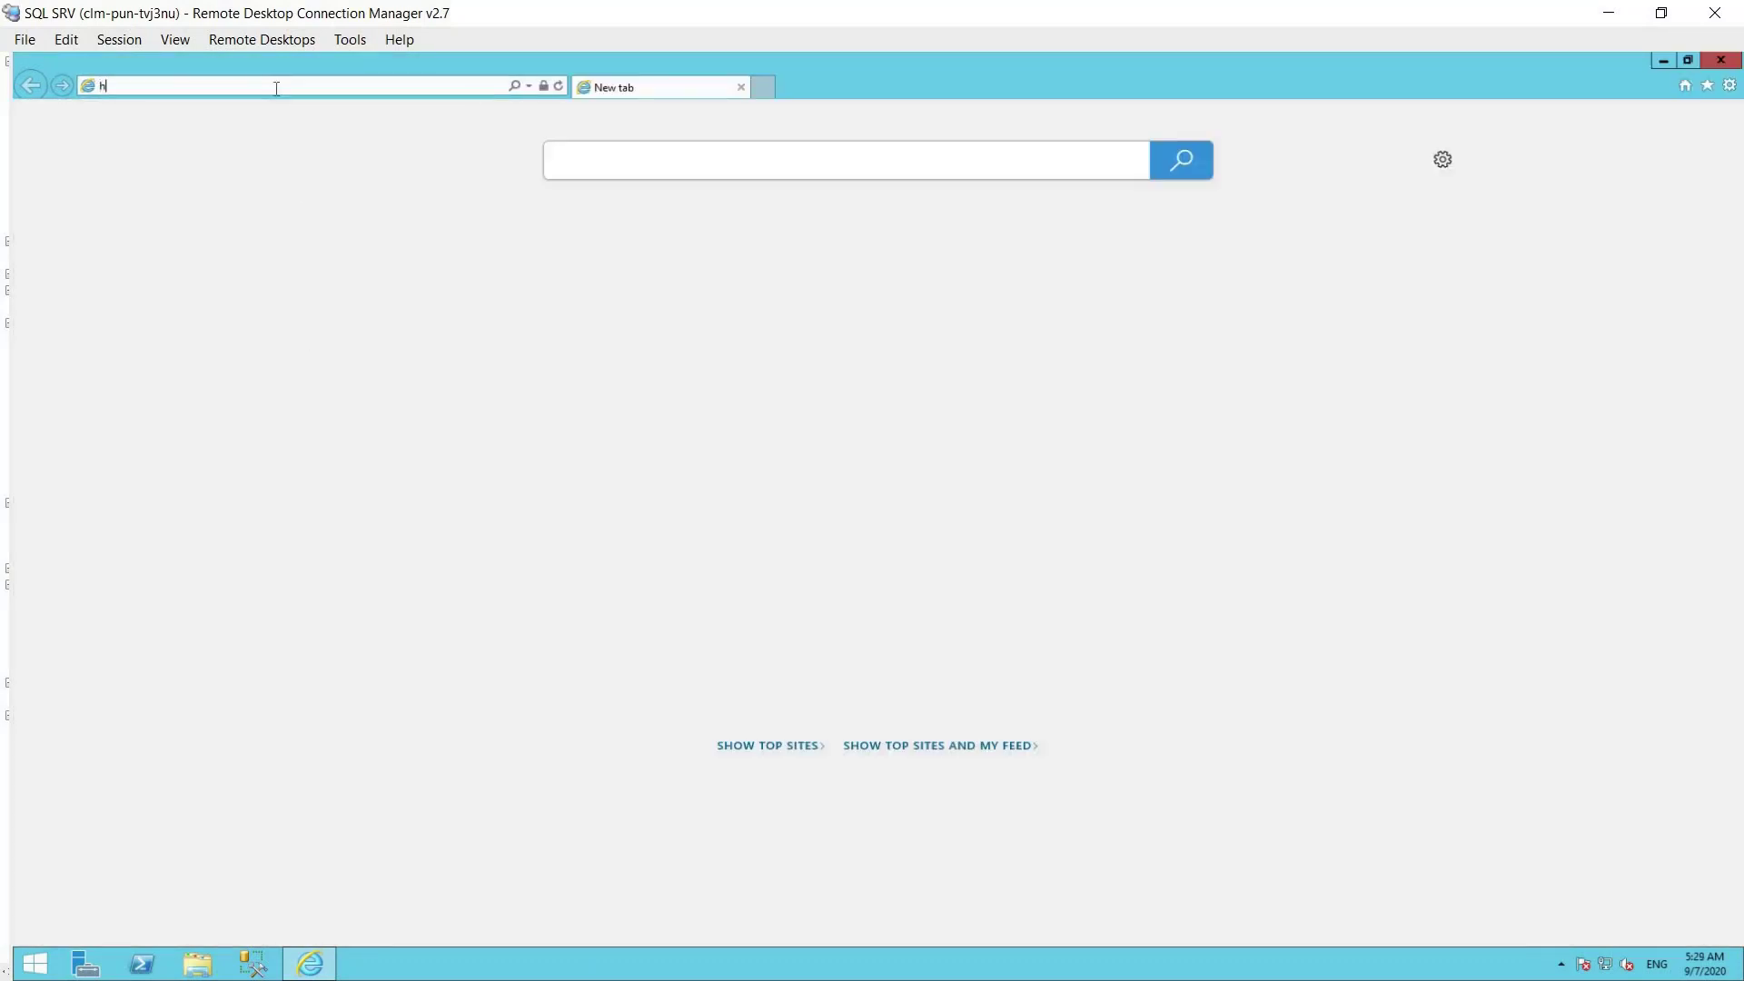
pyautogui.write('ttps:')
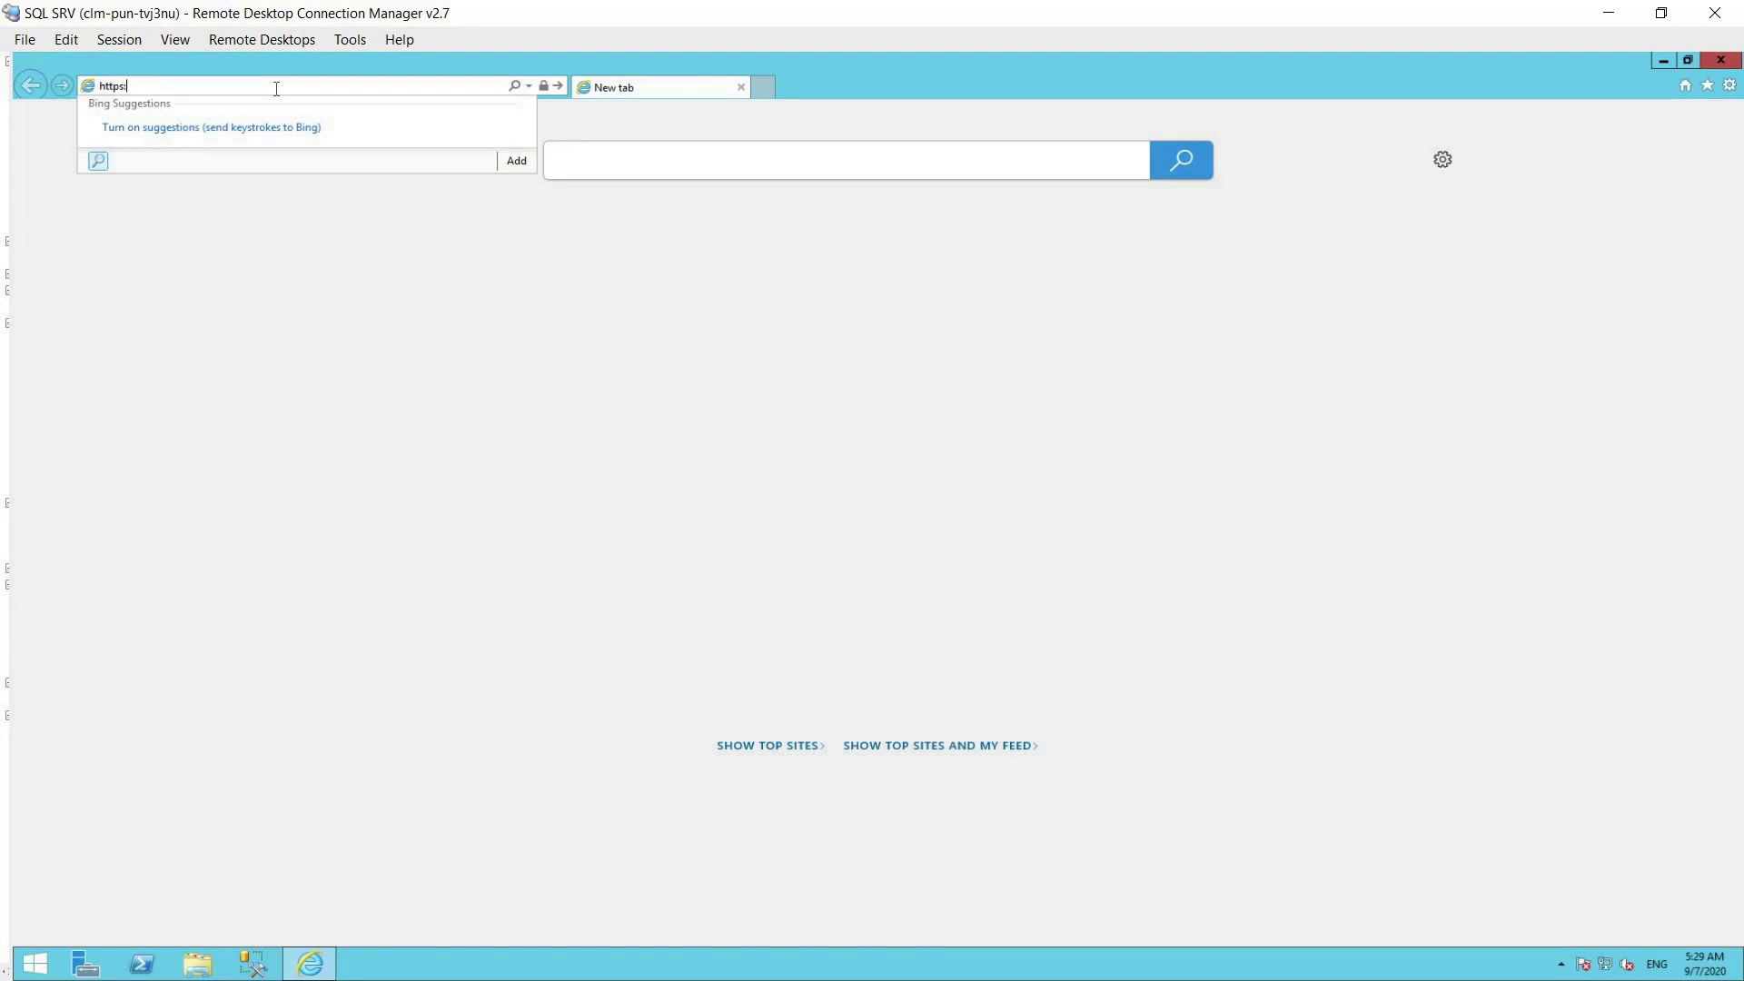
pyautogui.write('//CLM-PUN-U204D2:')
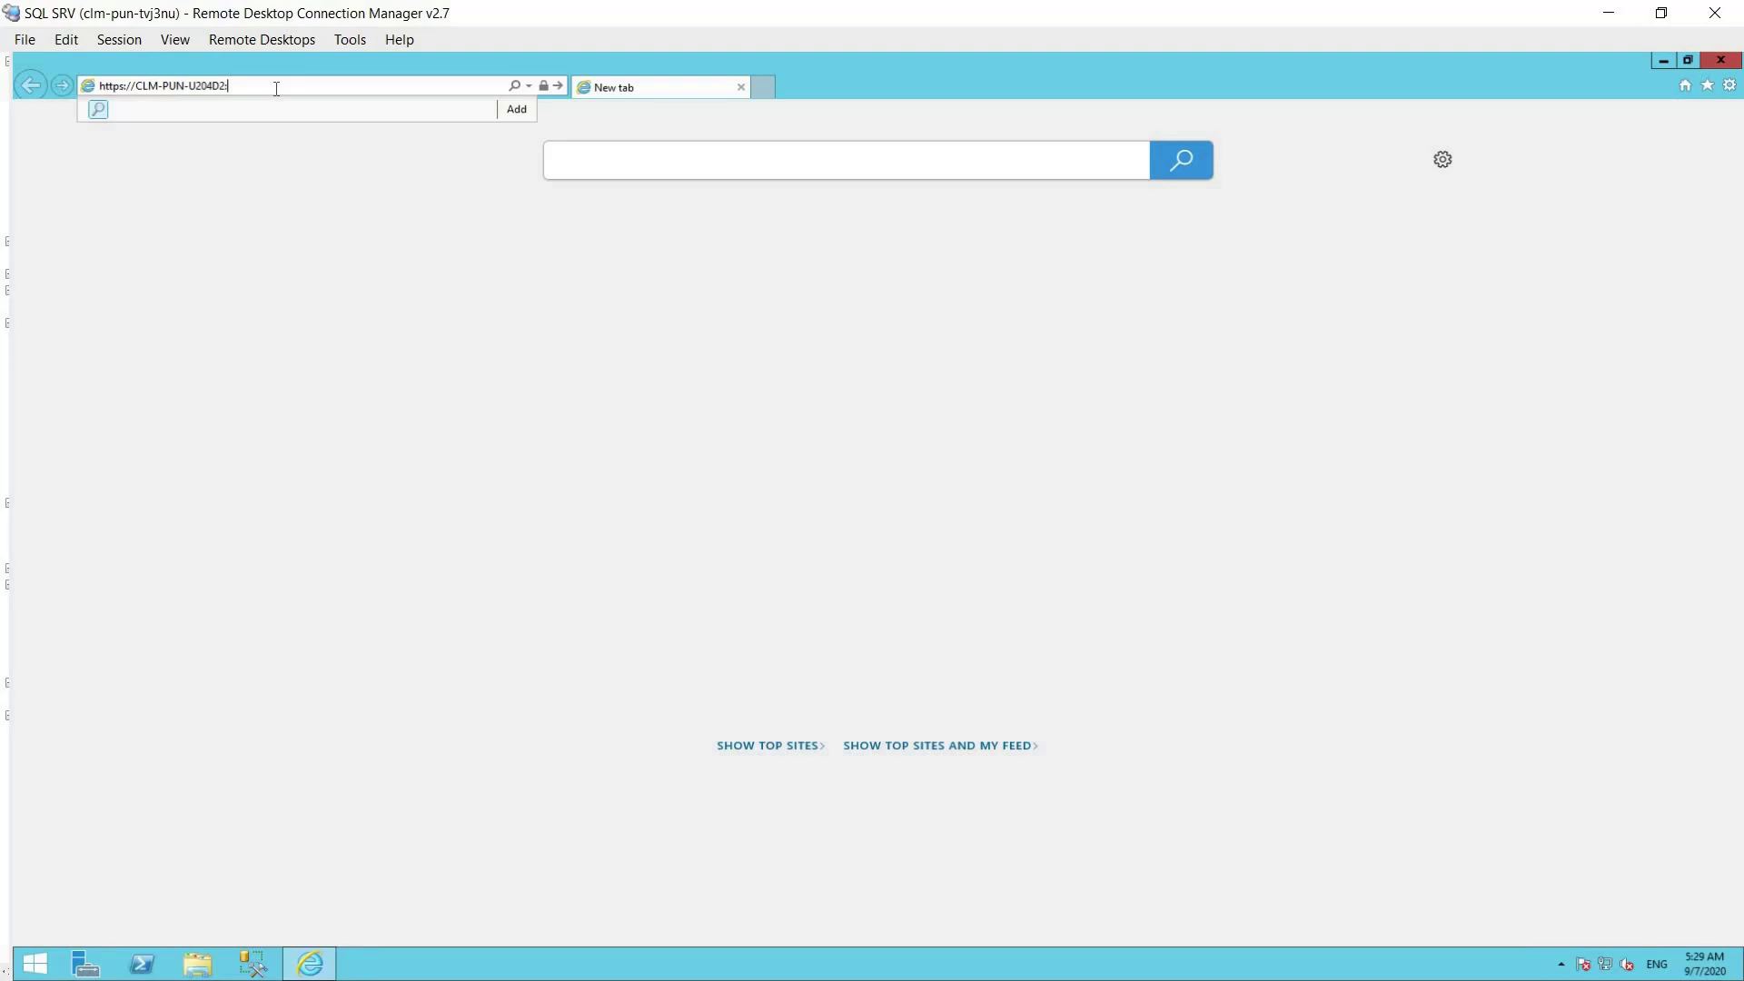
pyautogui.write('1611/rollout')
pyautogui.press('Return')
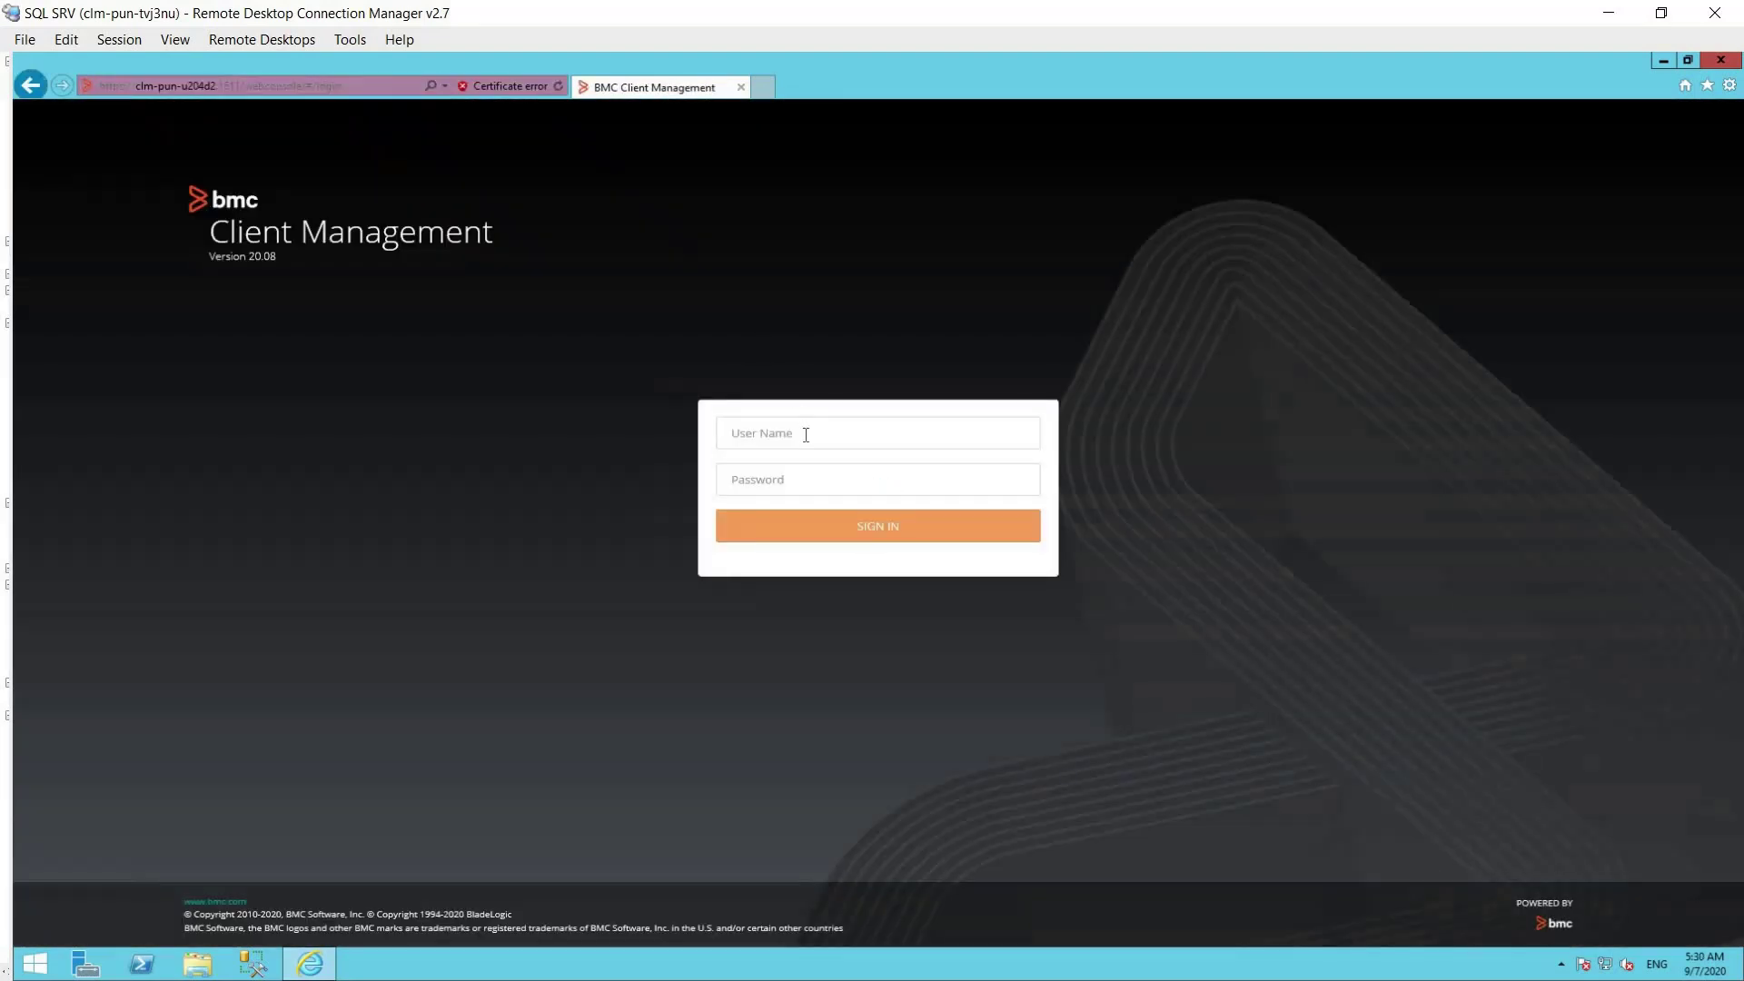
# - Sign in to the web console with the administrator user name and password
pyautogui.click(806, 435)
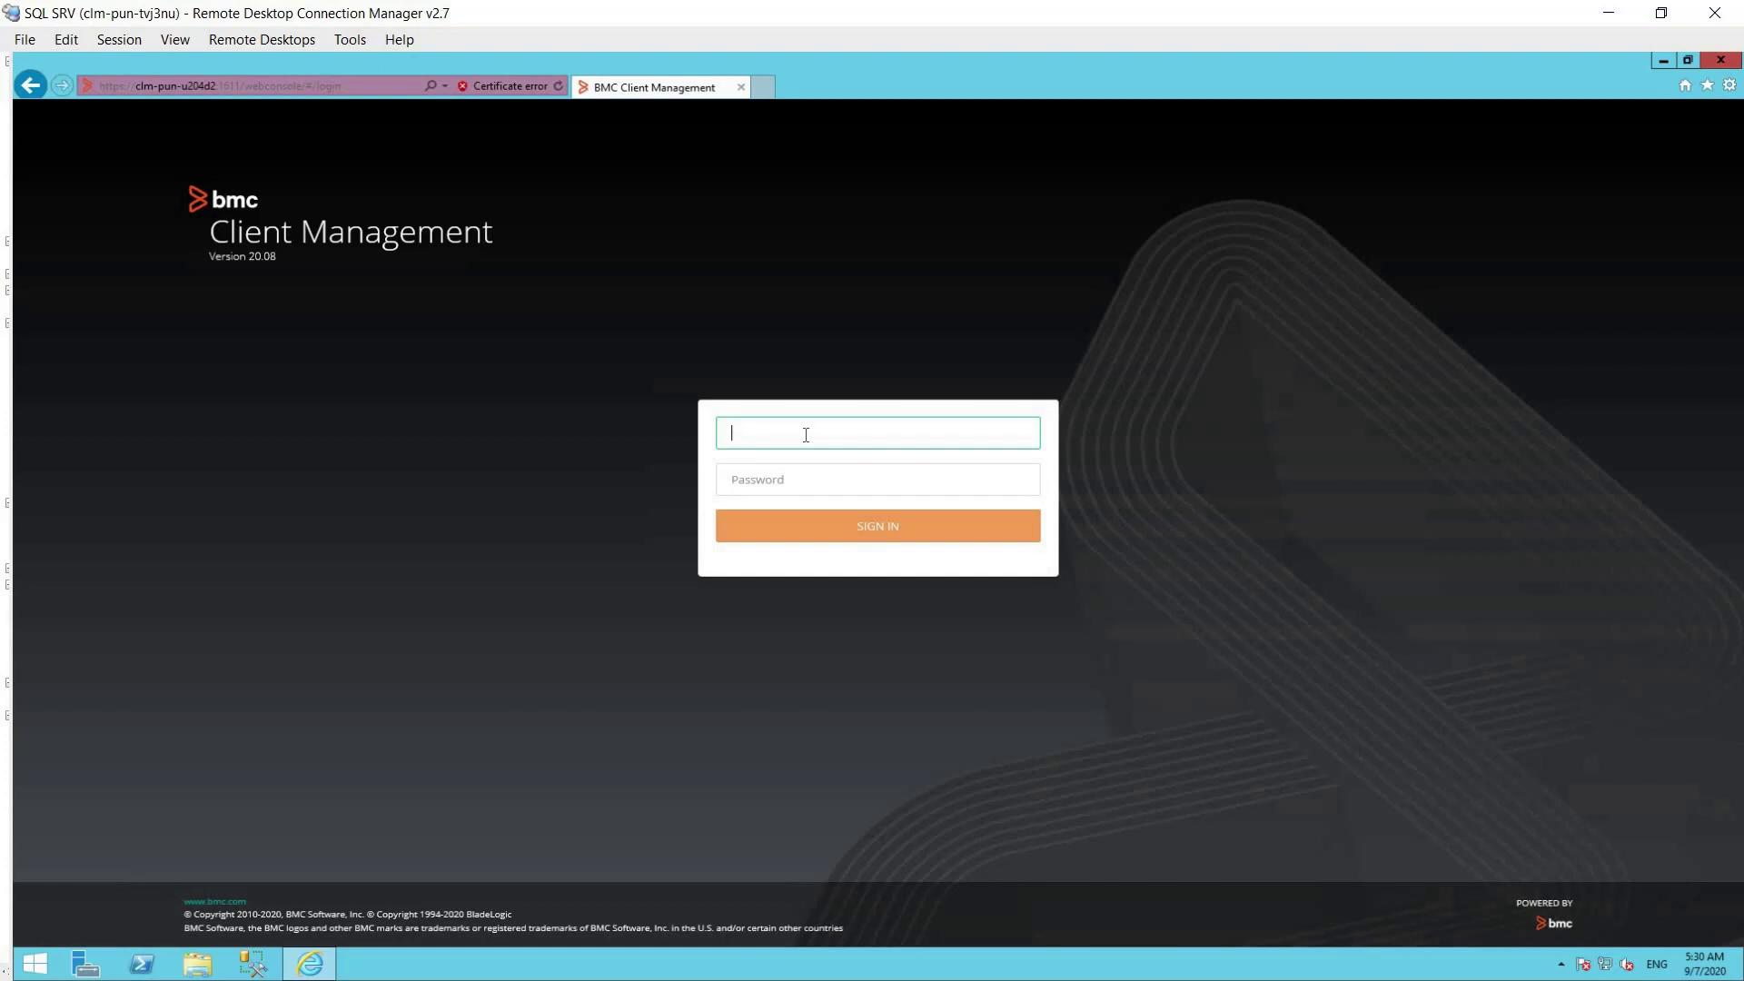
pyautogui.write('admin')
pyautogui.press('Tab')
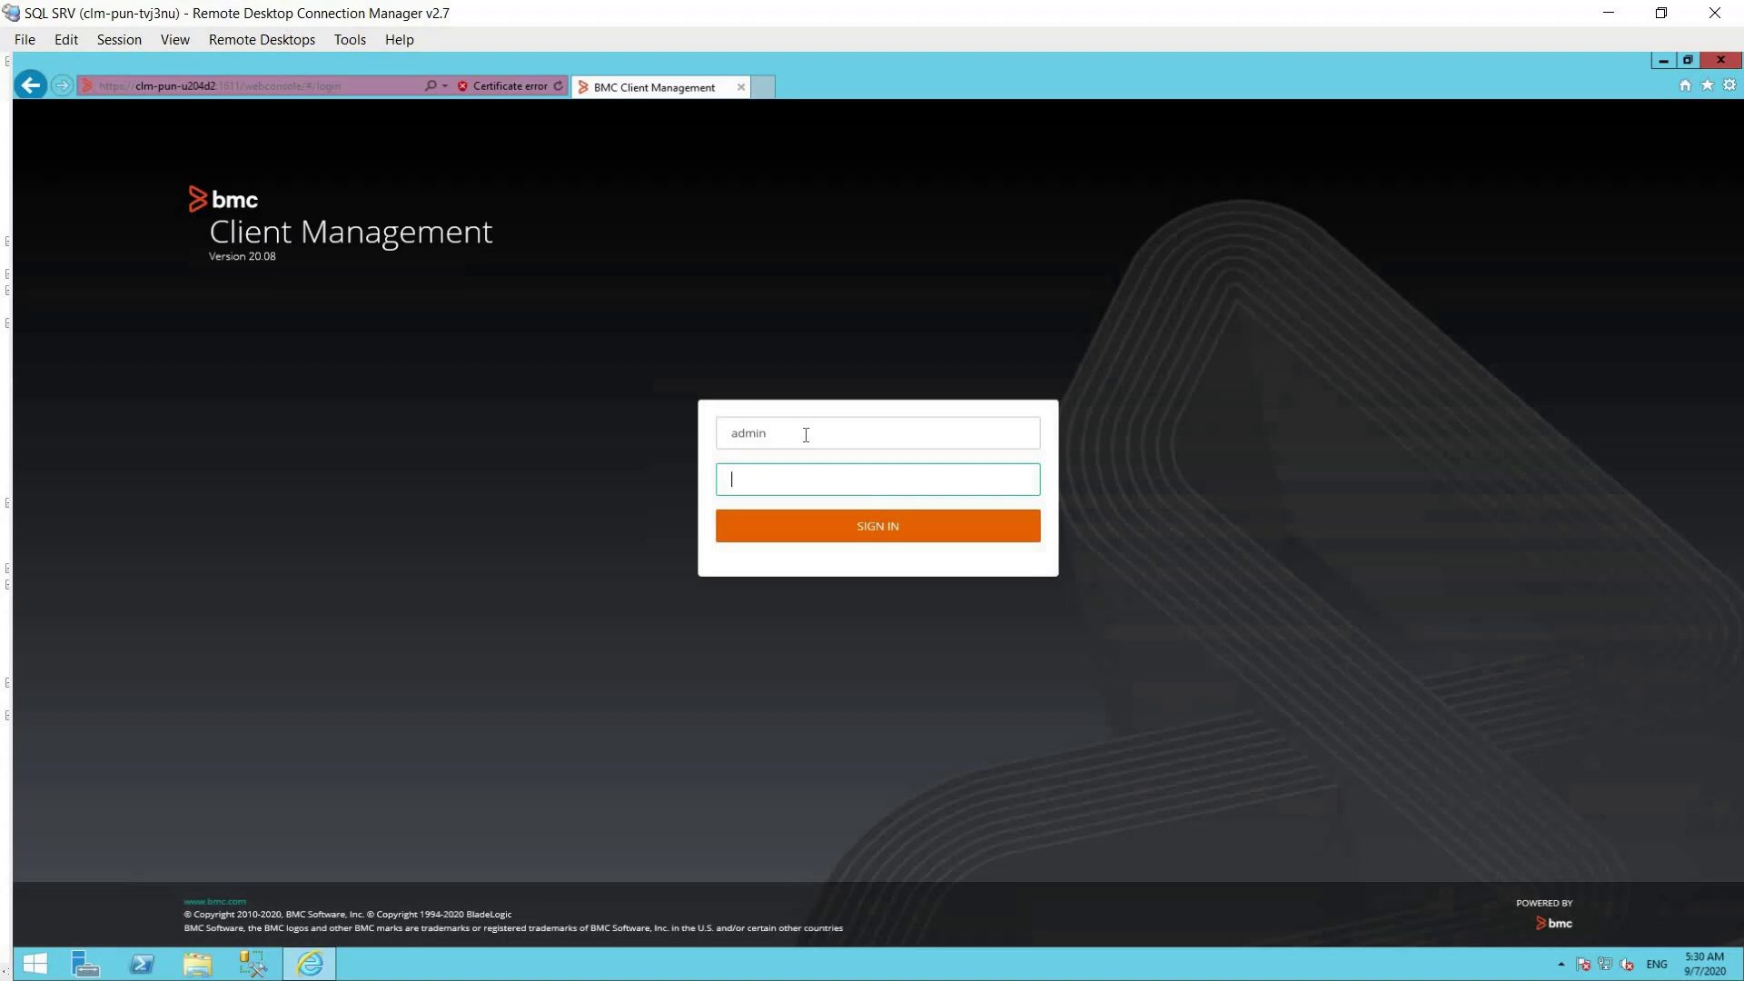
pyautogui.write('********')
pyautogui.press('Return')
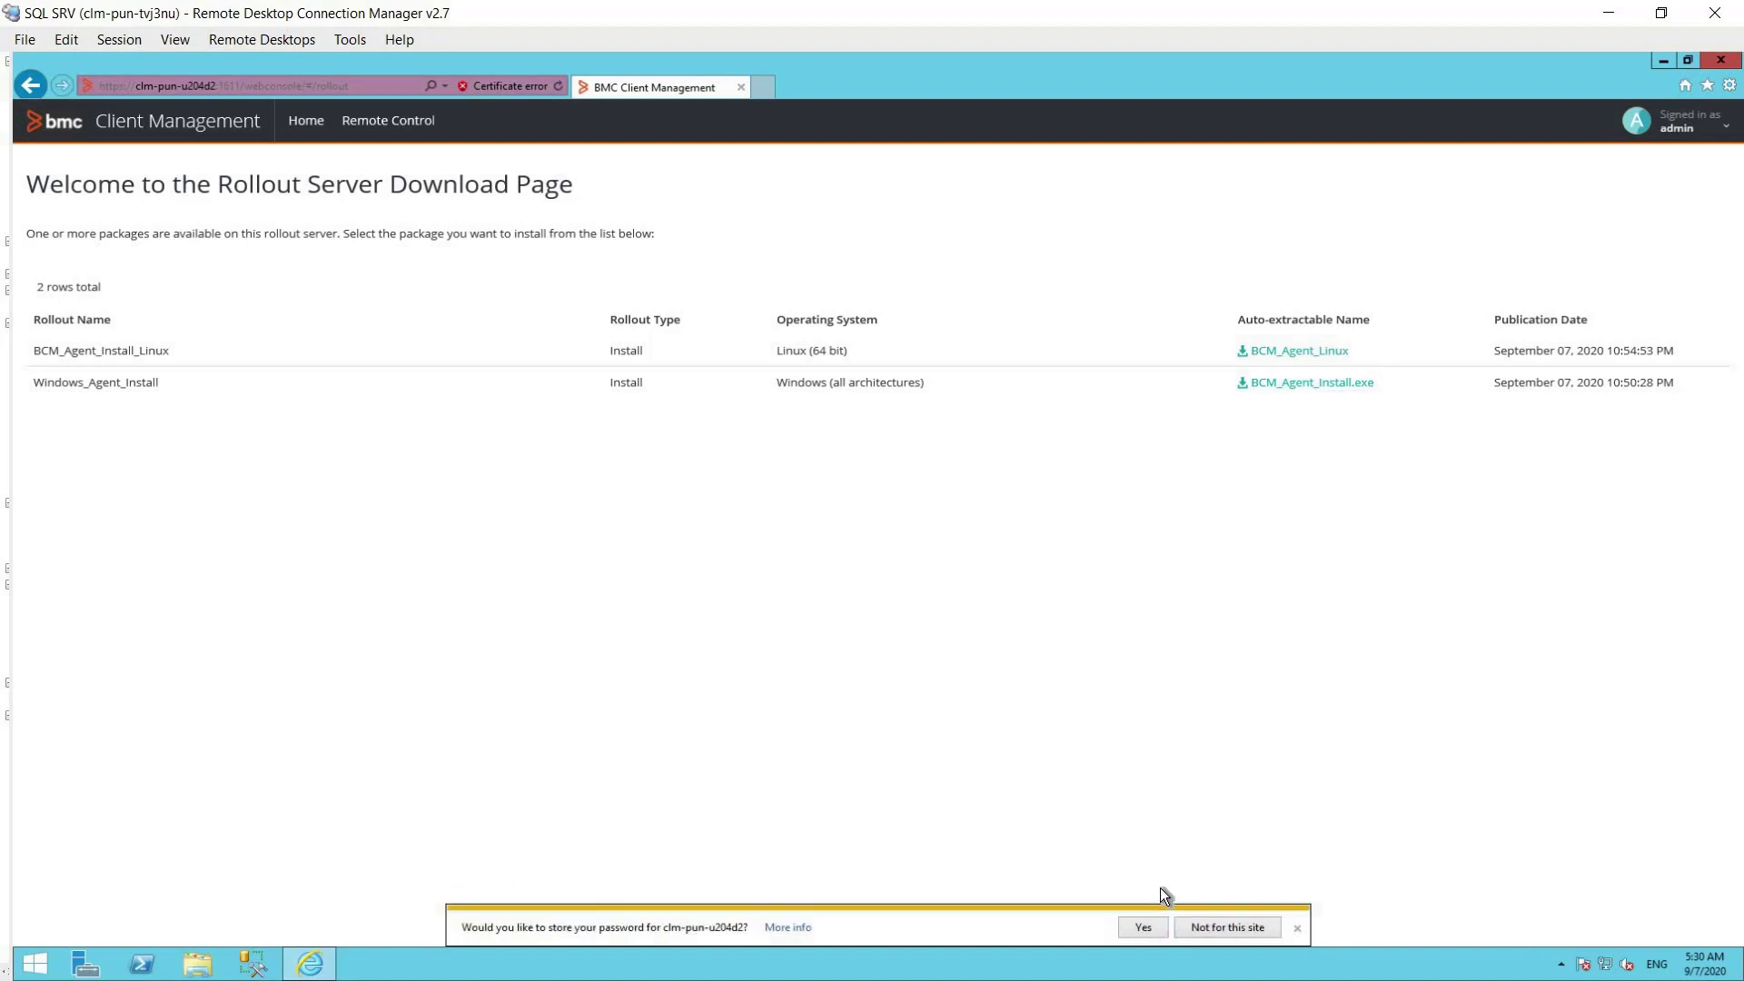
# - Download BCM_Agent_Install.exe from the Rollout Server Download Page and open its folder
pyautogui.click(1260, 936)
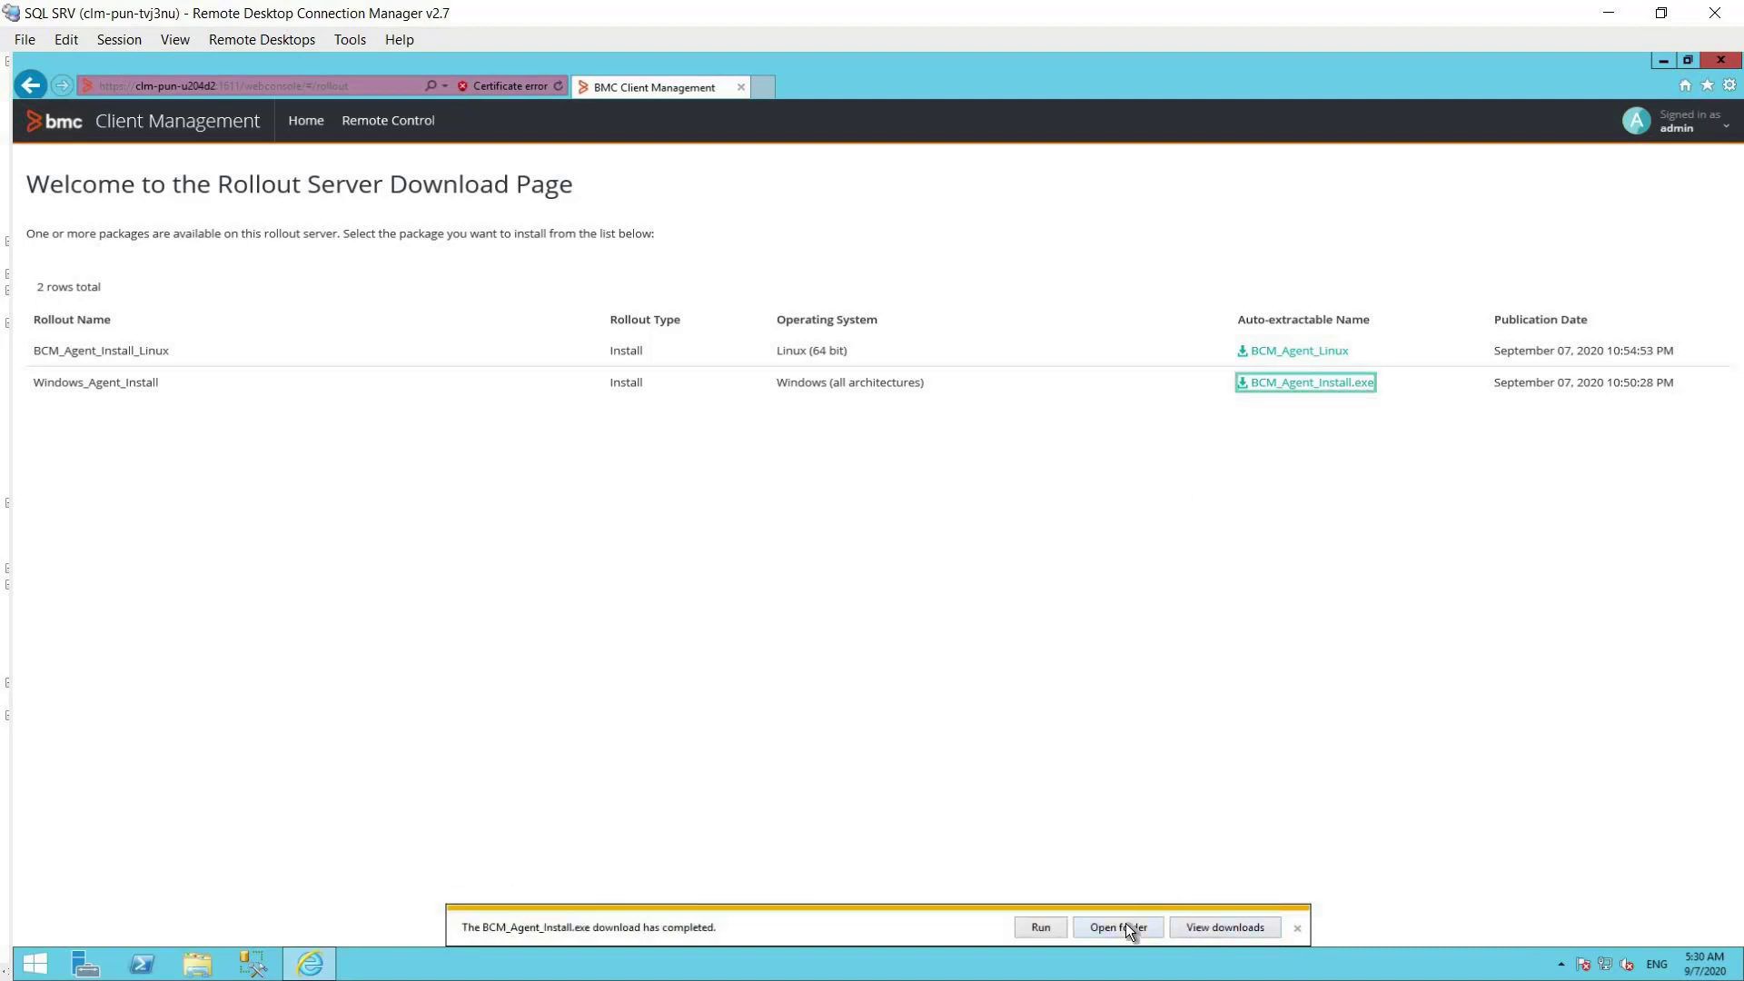
pyautogui.click(1125, 926)
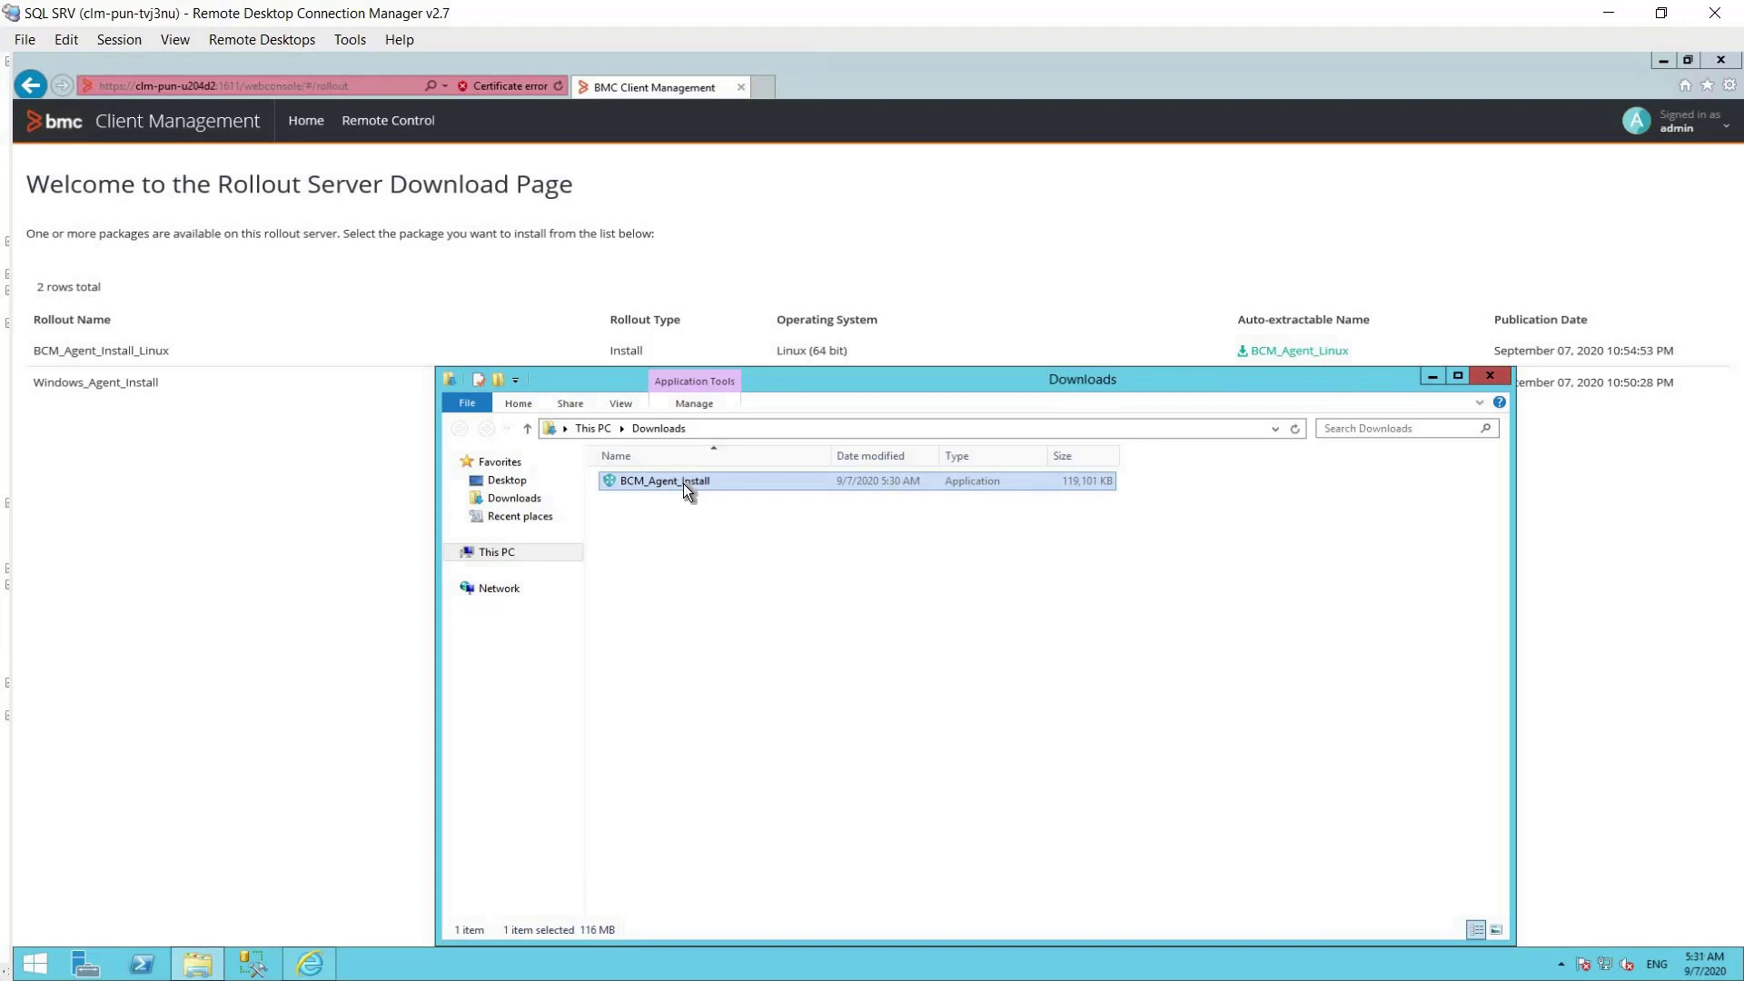
# - Run BCM_Agent_Install from Downloads as administrator and check the agent's tray status
pyautogui.rightClick(683, 483)
pyautogui.click(719, 515)
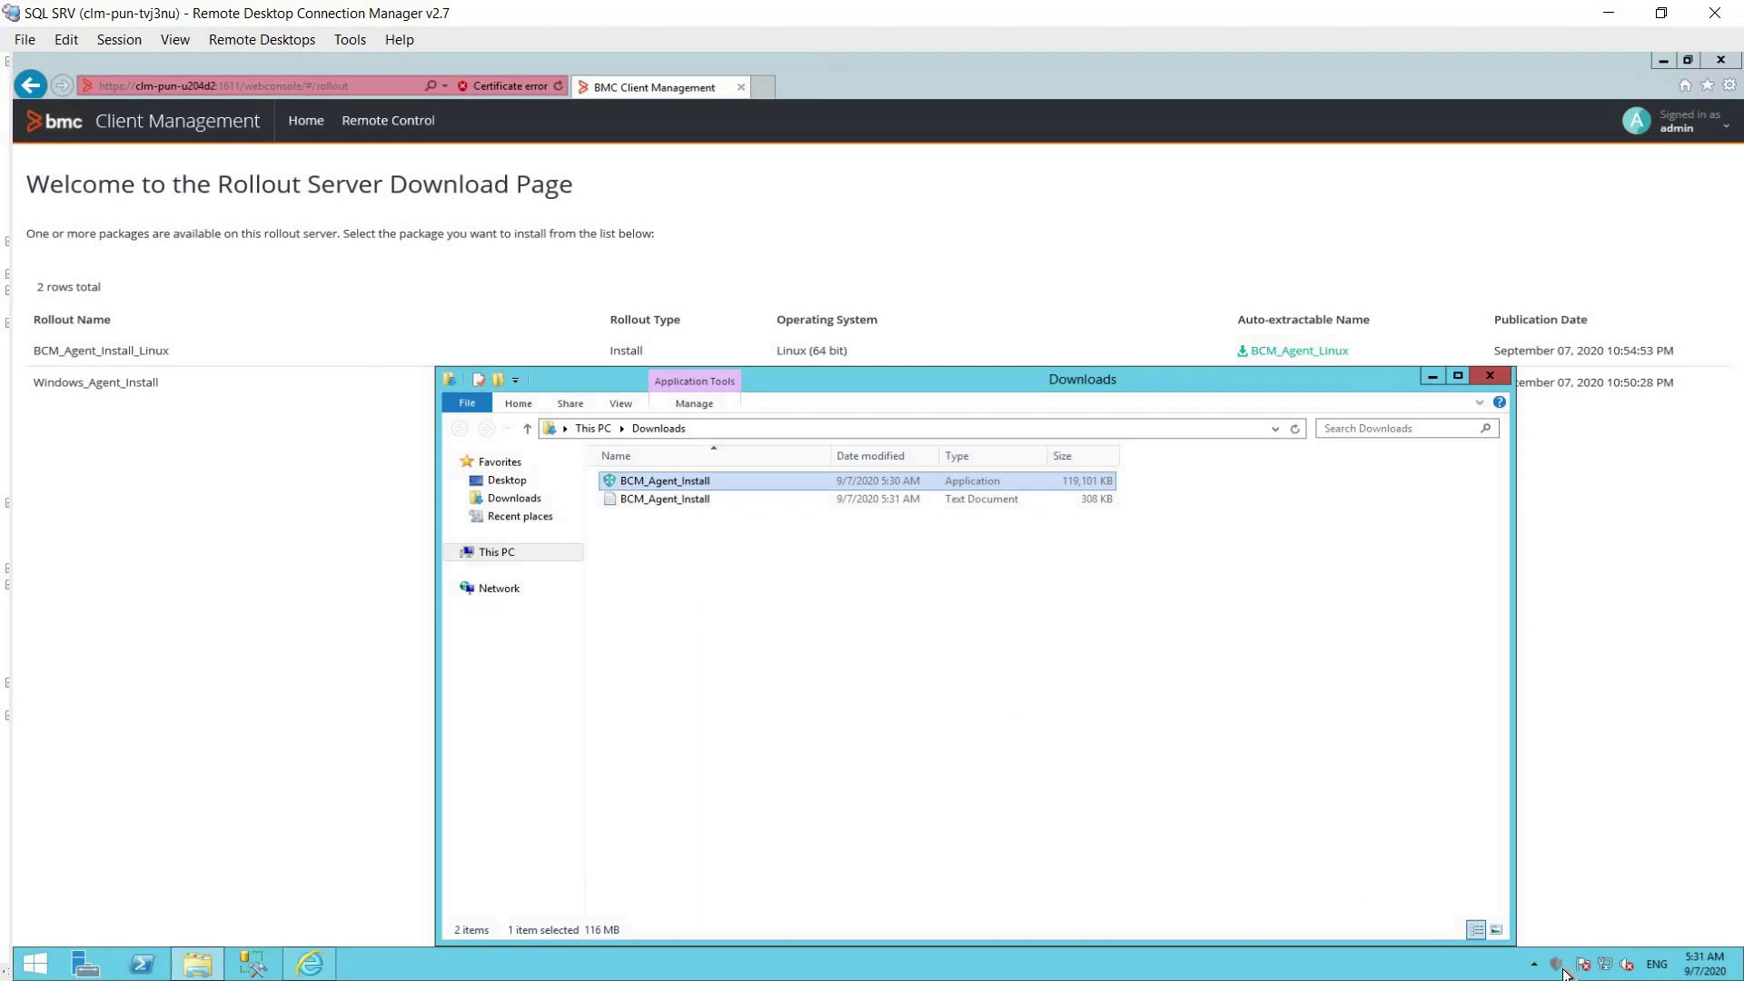
pyautogui.moveTo(1562, 976)
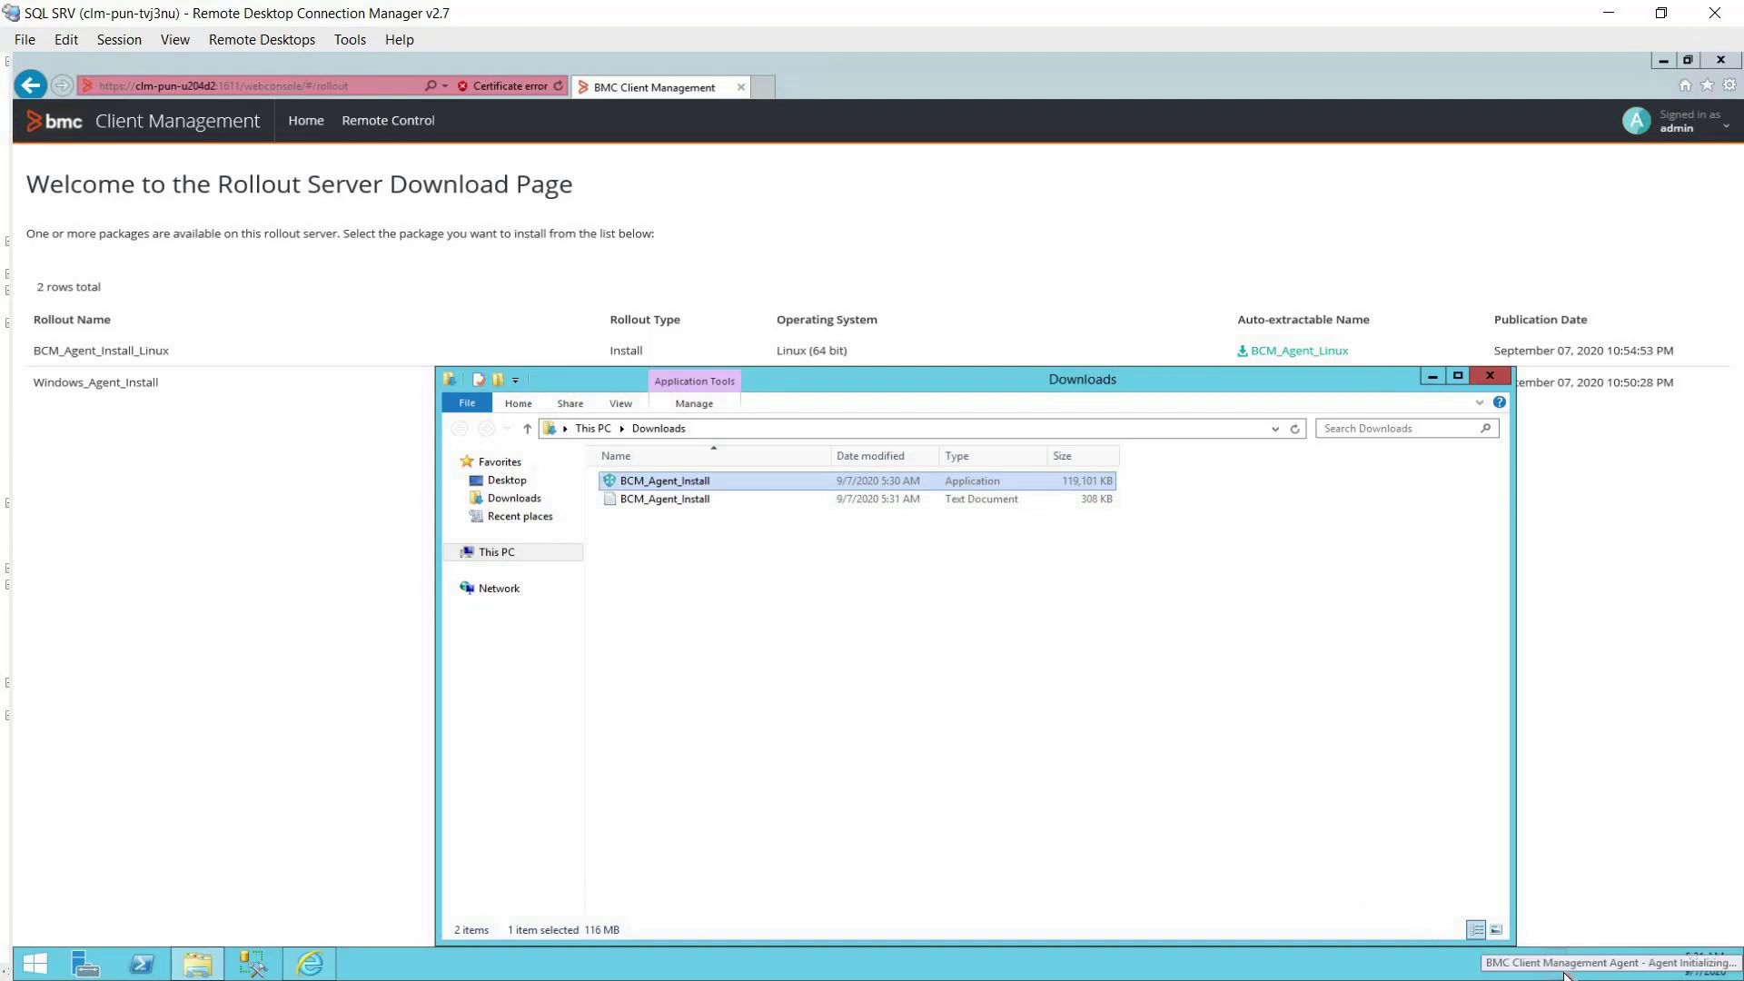